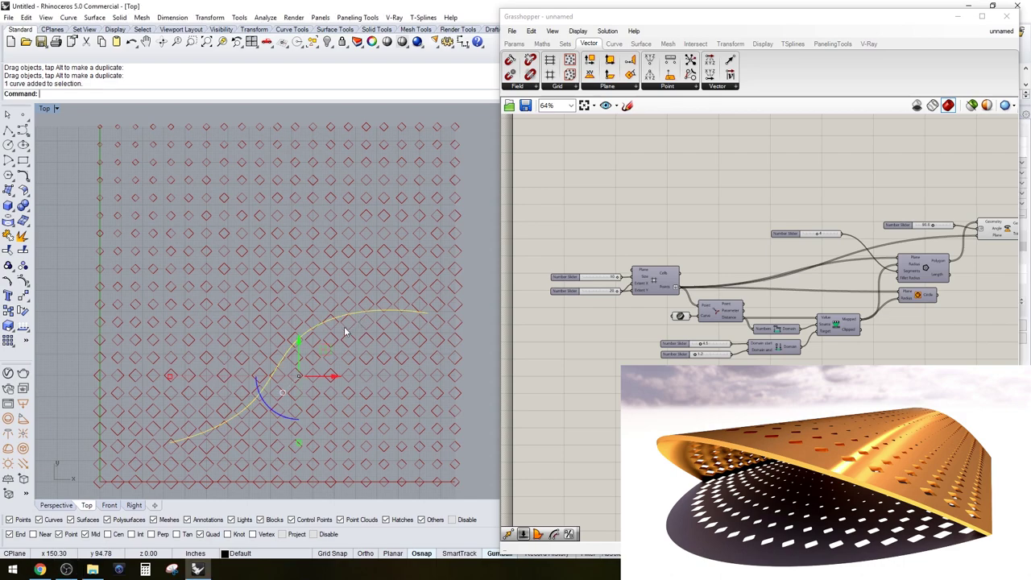
Reposition the selected attractor curve several times across the diamond grid in the Top view to vary the pattern
left_click_drag(303, 349, 262, 250)
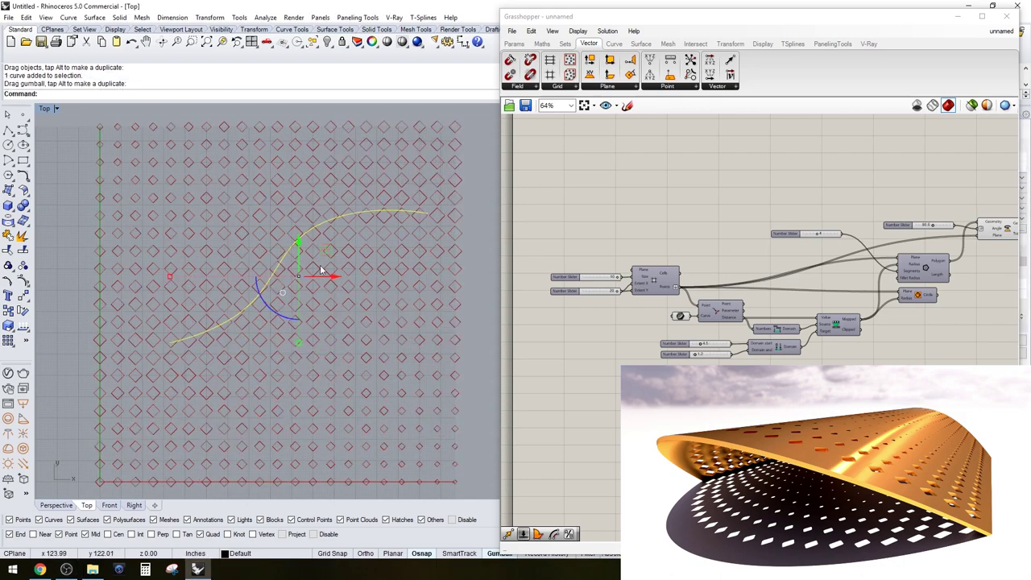
key("Escape")
left_click(272, 274)
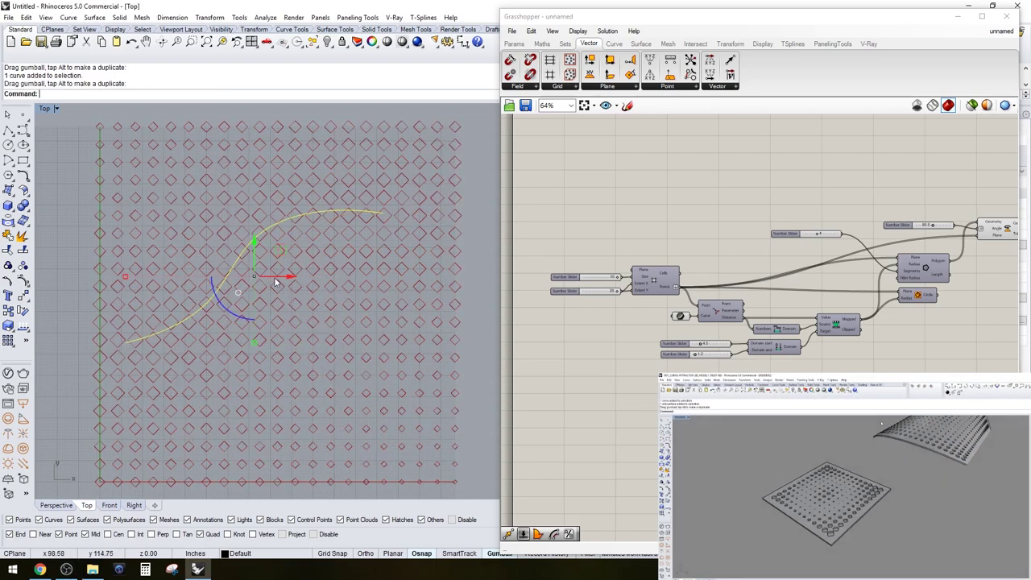
left_click_drag(322, 278, 275, 320)
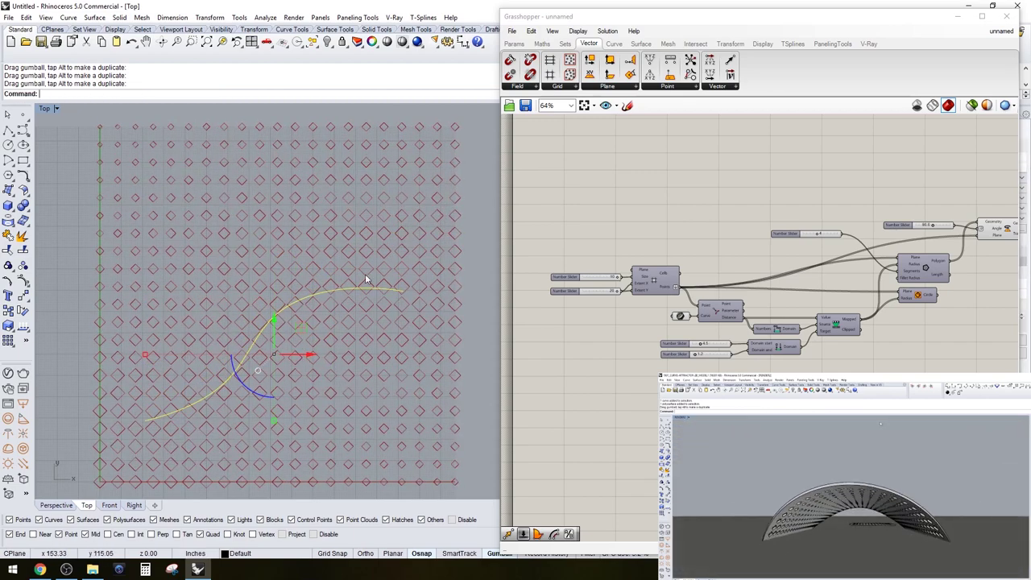
Set the target domain's start slider to 0.2 and its end slider to 5.6
right_click_drag(839, 346, 768, 354)
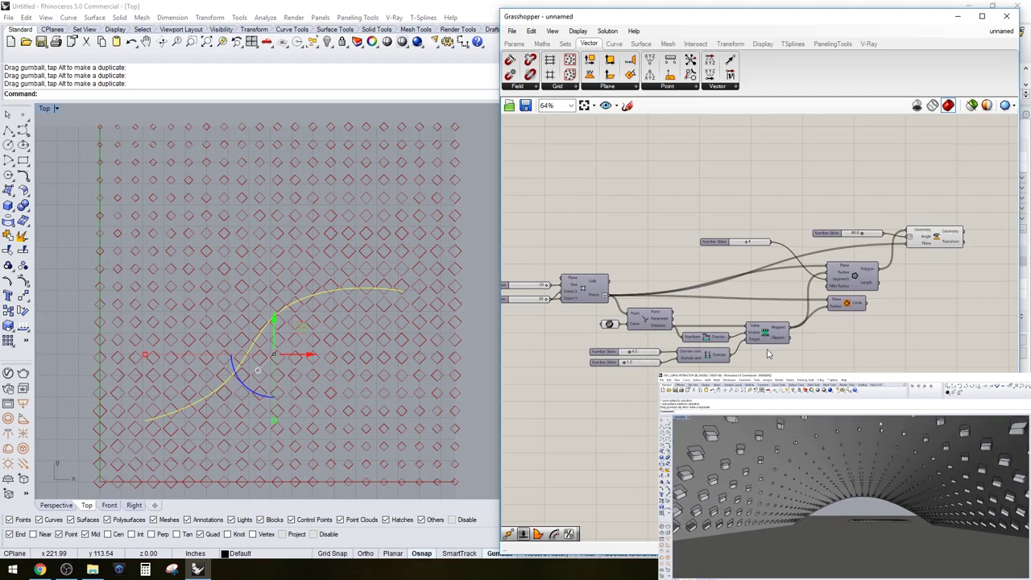
scroll(616, 363, "up", 5)
left_click_drag(664, 323, 660, 357)
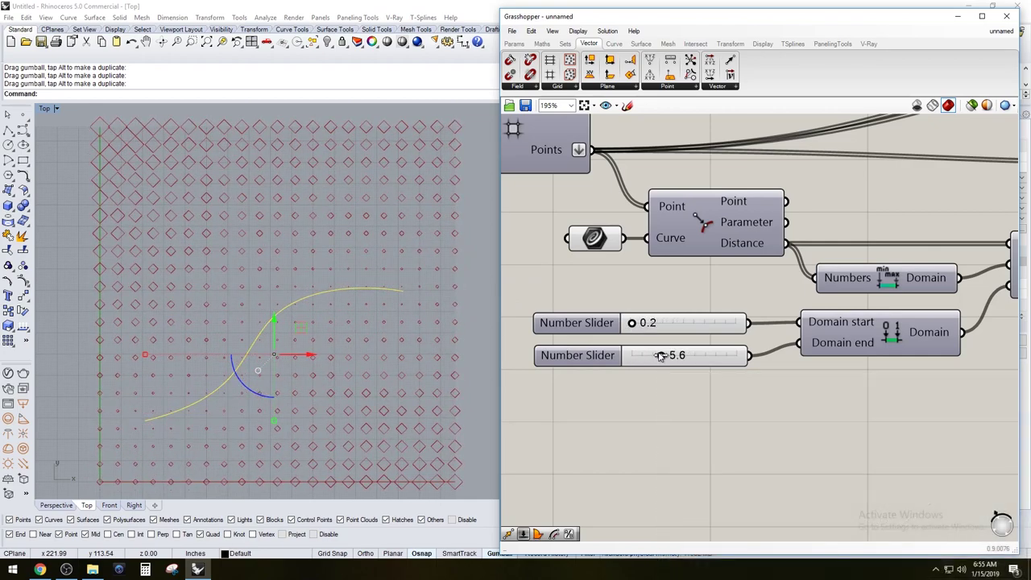
Move the attractor curve sideways along the grid and shift it toward the grid's upper half
left_click(603, 243)
left_click(595, 221)
left_click(477, 325)
left_click_drag(382, 294, 414, 288)
scroll(575, 219, "down", 3)
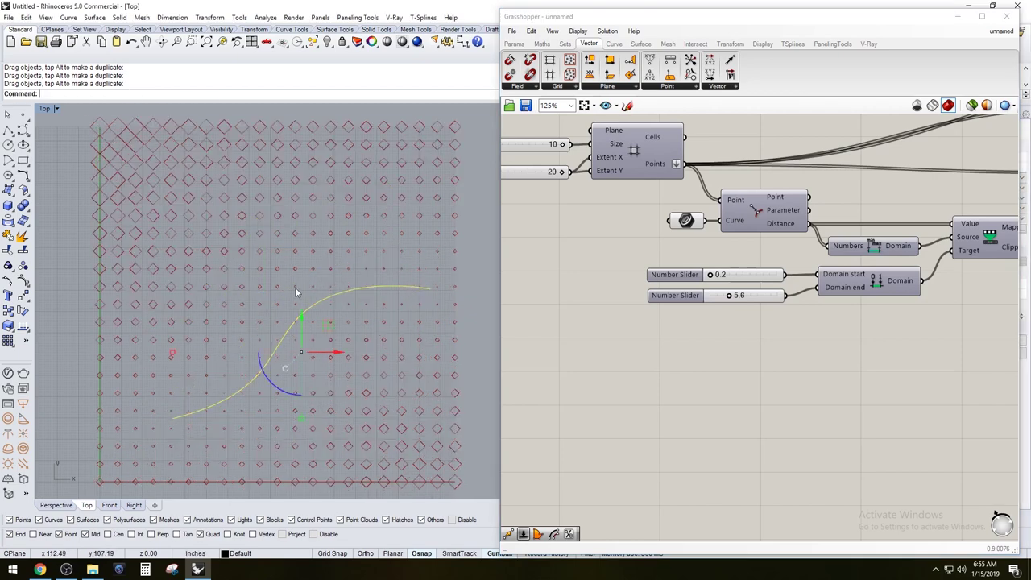
left_click_drag(331, 299, 301, 201)
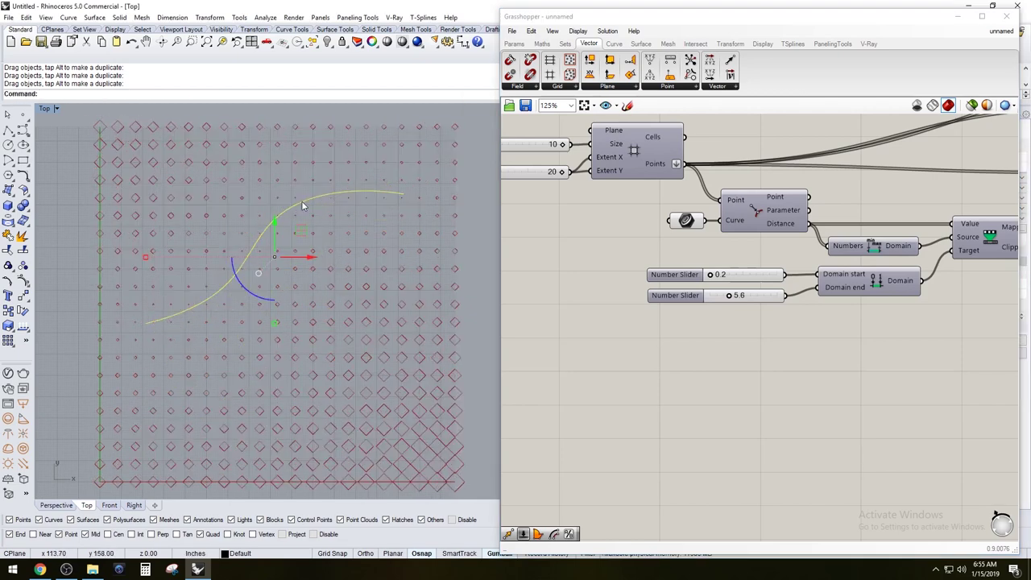
Change the target domain to start at 1.2 and end at 4.8, and deselect the curve
scroll(708, 277, "up", 4)
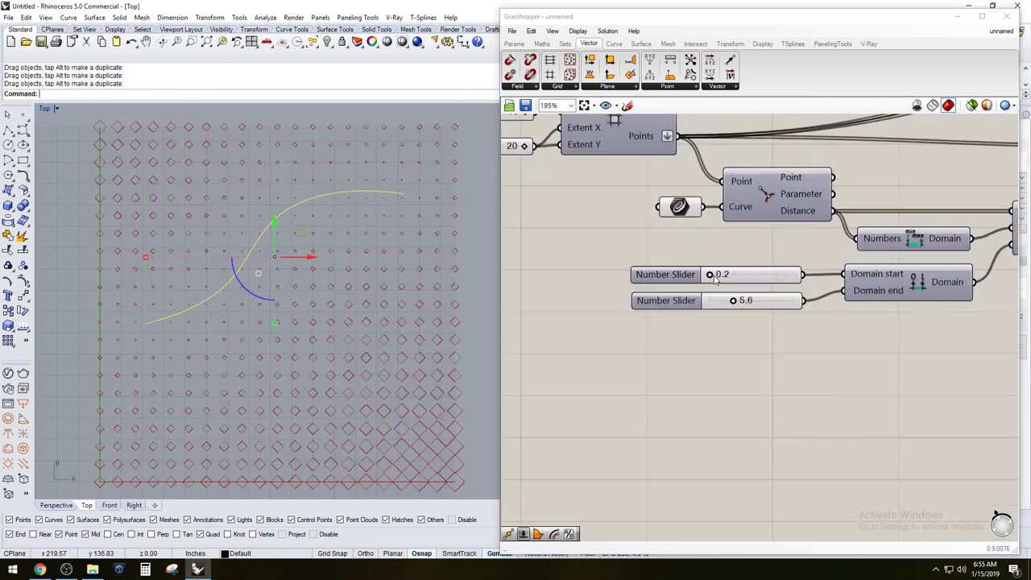
left_click_drag(709, 275, 719, 277)
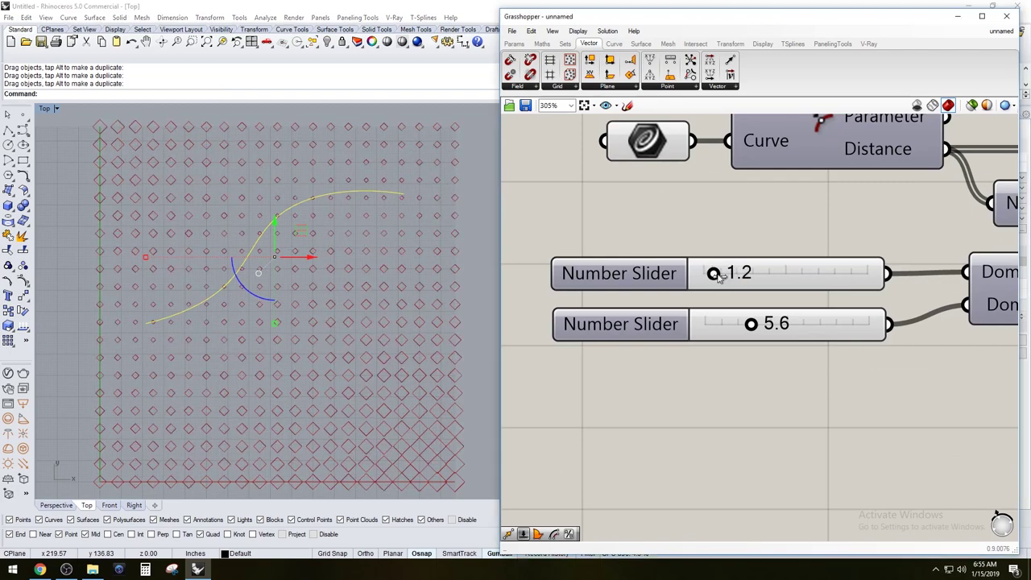
left_click_drag(755, 330, 749, 330)
left_click(458, 320)
scroll(725, 266, "down", 5)
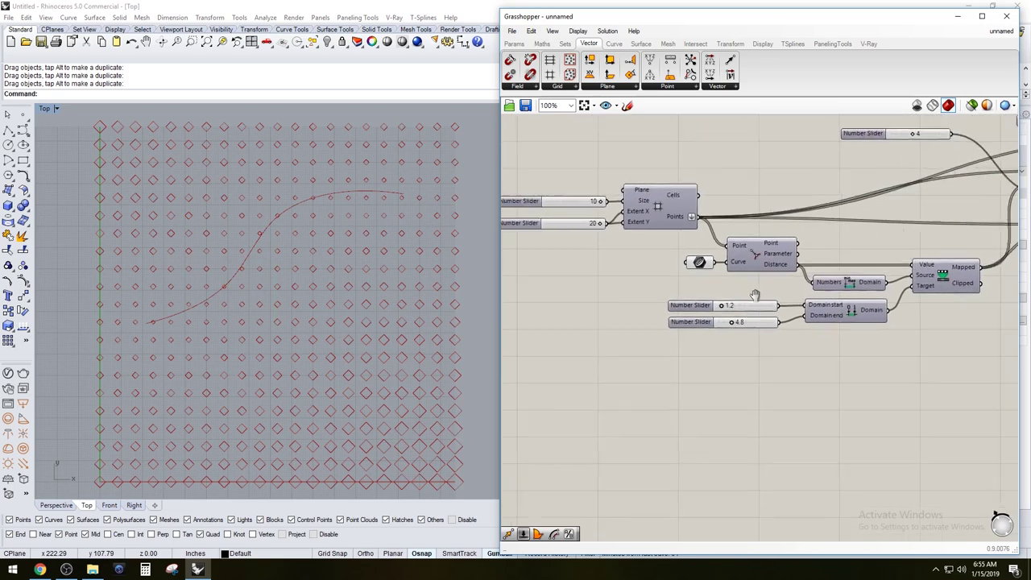
Move the attractor curve down toward the middle of the diamond grid and deselect it
scroll(729, 306, "down", 2)
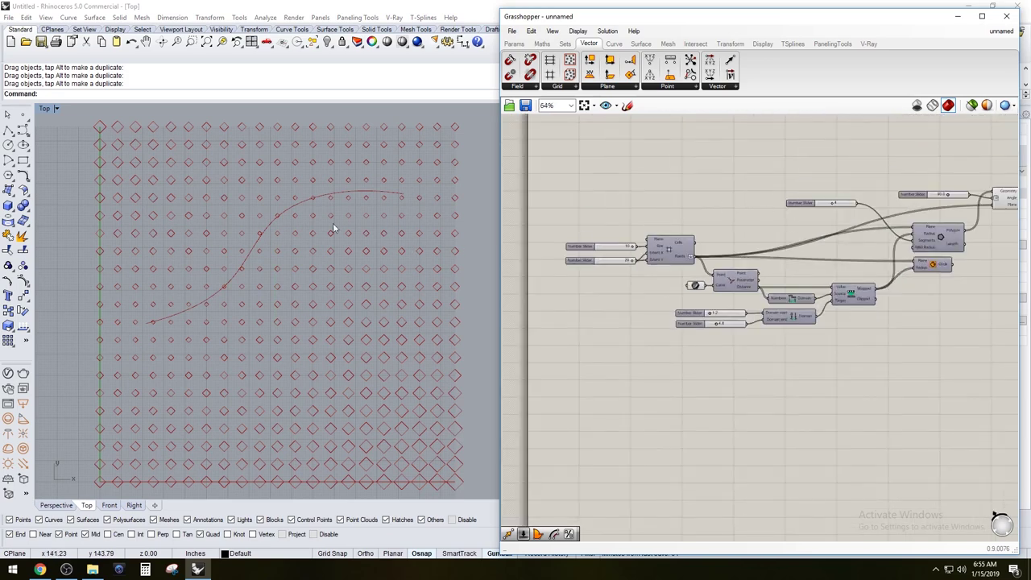
left_click_drag(262, 232, 270, 310)
left_click(467, 246)
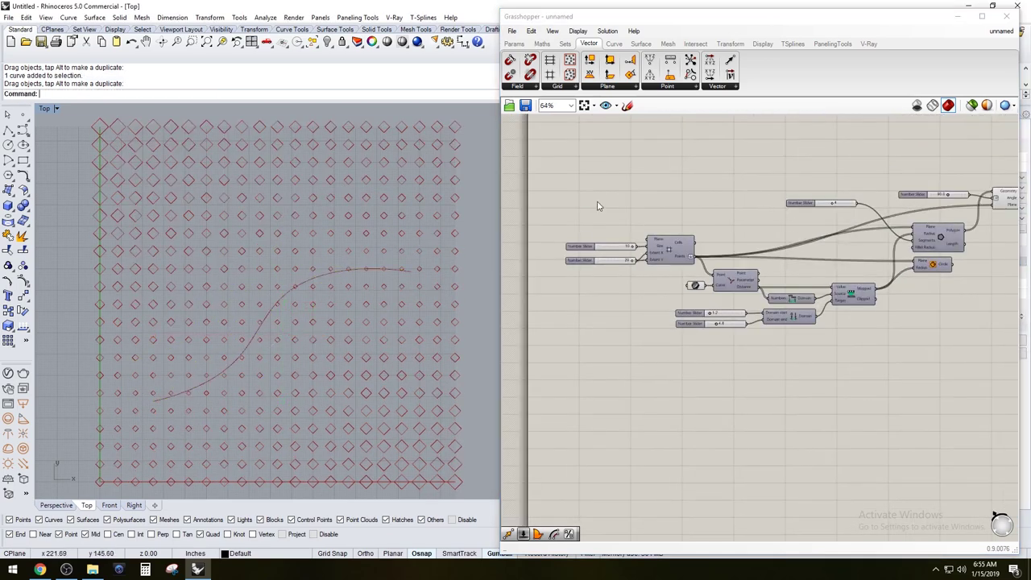
right_click_drag(938, 228, 815, 268)
right_click_drag(940, 383, 951, 377)
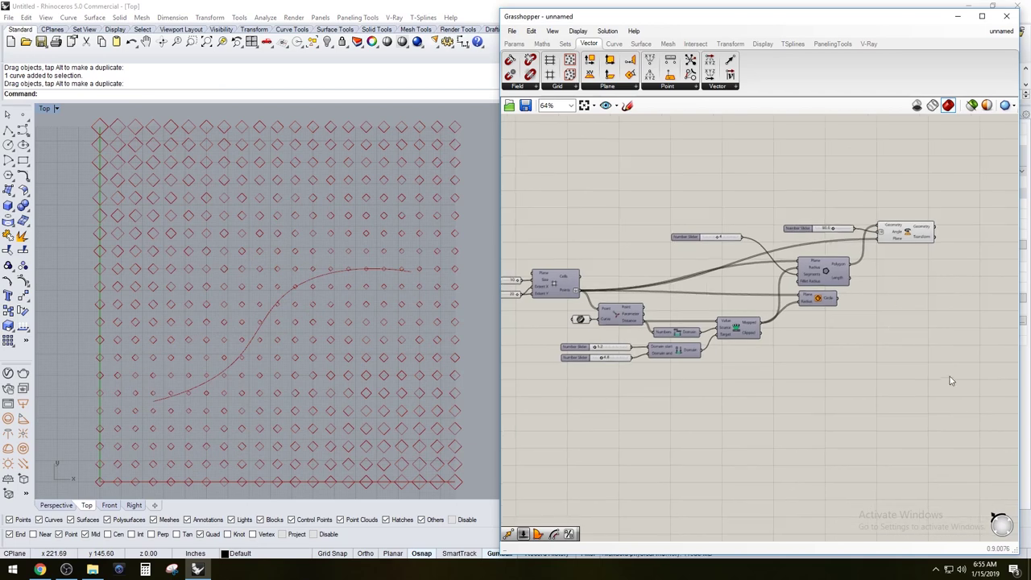
left_click_drag(959, 399, 516, 210)
left_click(595, 210)
right_click_drag(574, 295, 667, 275)
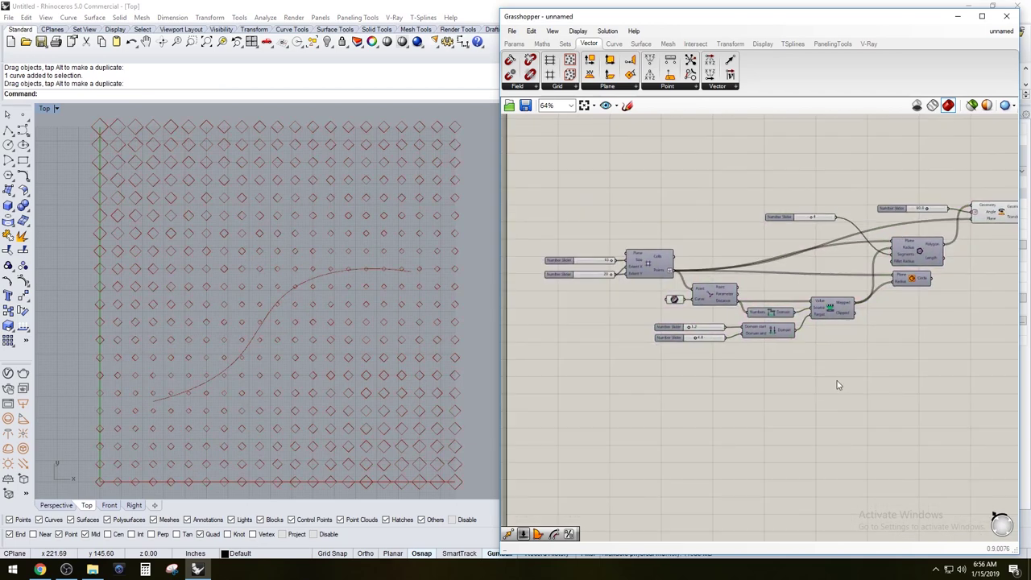
right_click_drag(838, 386, 804, 393)
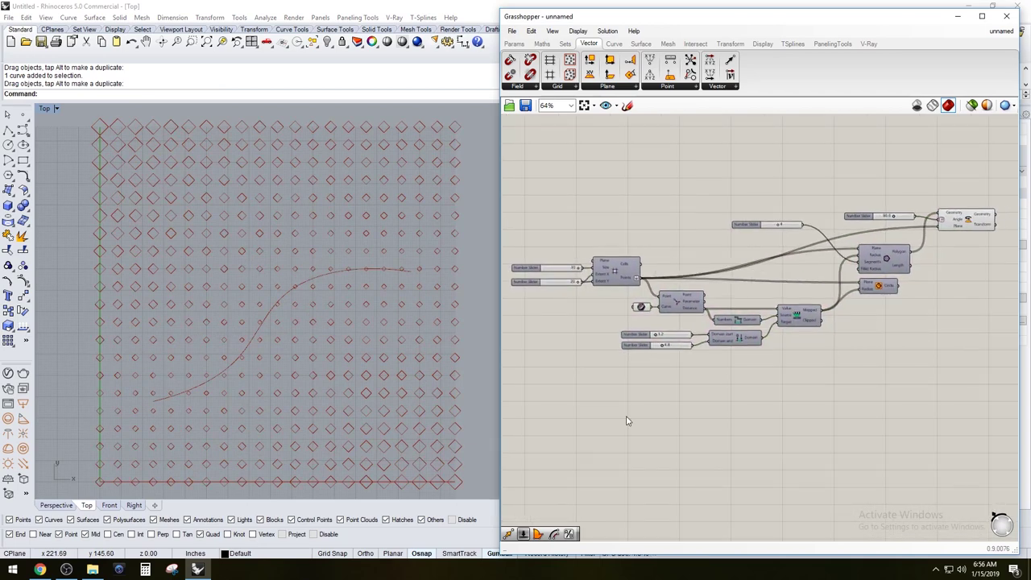
Switch to the browser and review the YouTube page for Grasshopper Tutorial 12 | Domains, including its description and the video's opening
left_click(40, 569)
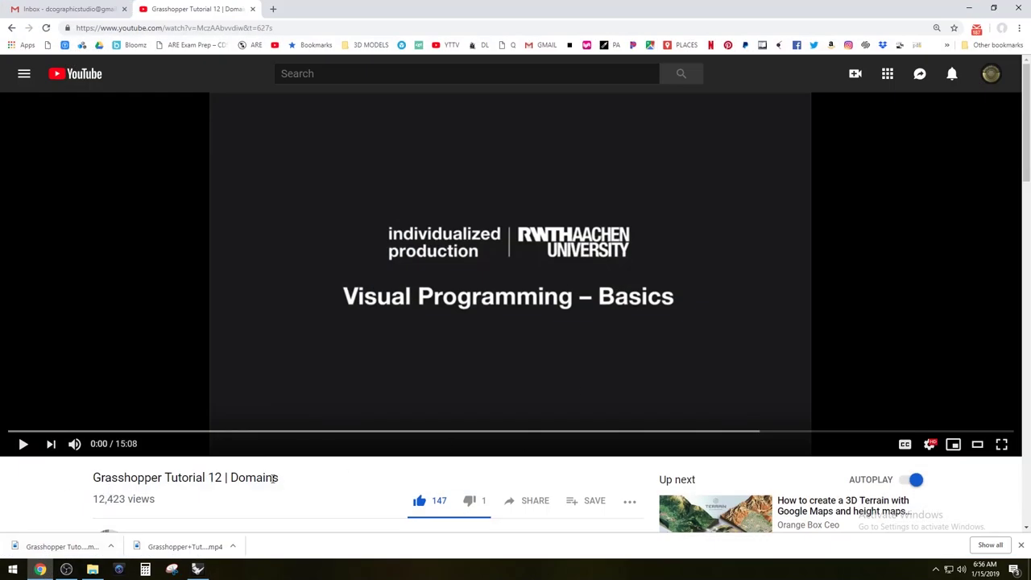
scroll(329, 483, "down", 2)
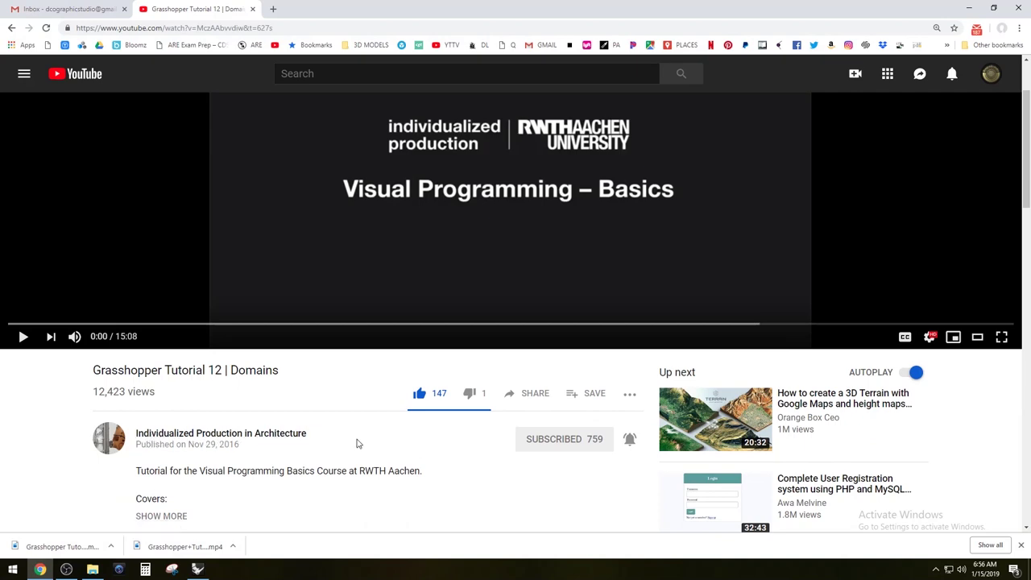
scroll(398, 431, "down", 3)
scroll(410, 434, "up", 2)
scroll(410, 434, "up", 3)
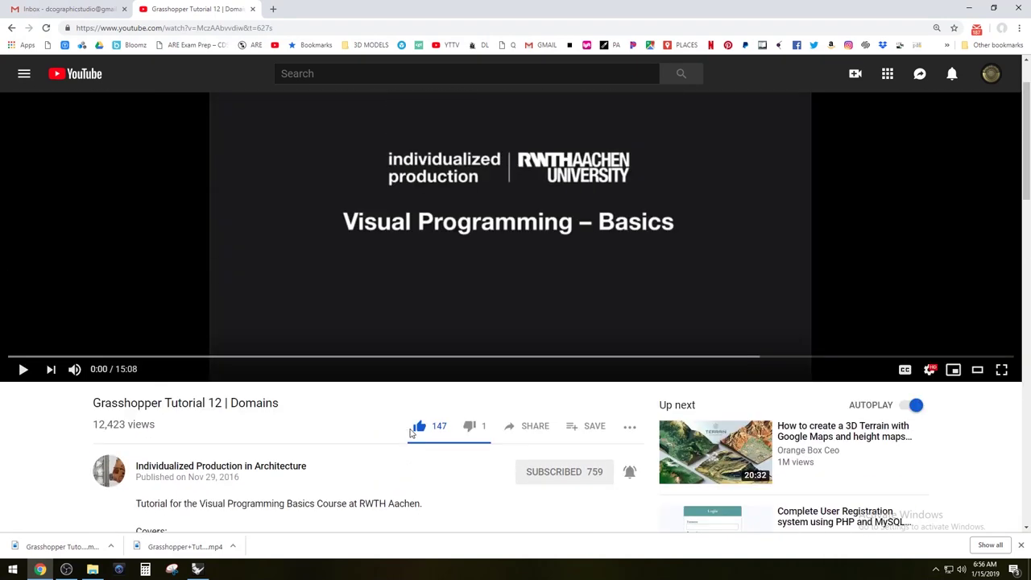
mouse_move(11, 435)
left_mouse_down()
mouse_move(540, 431)
mouse_move(666, 416)
mouse_move(846, 428)
mouse_move(20, 433)
left_mouse_up()
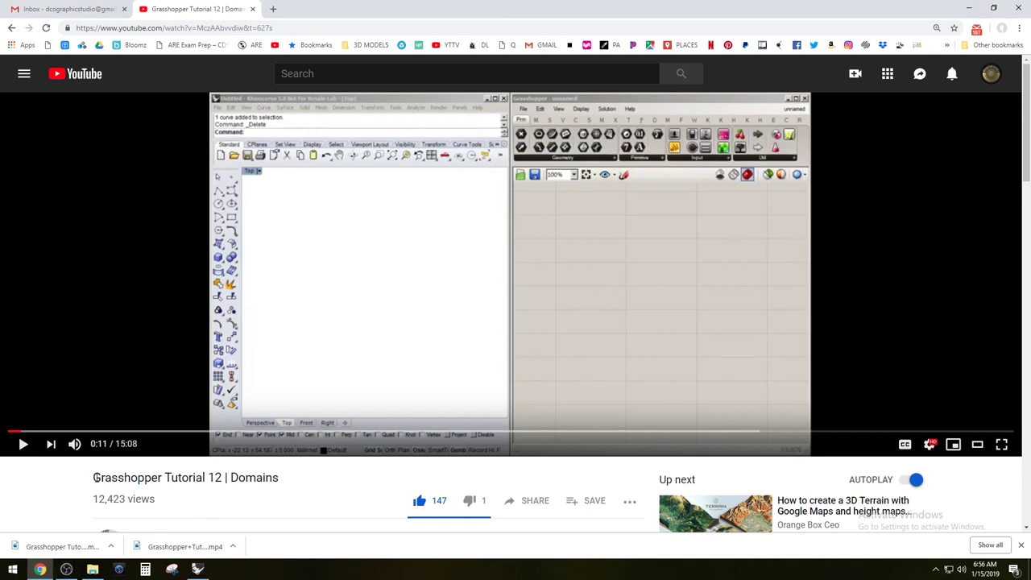
left_click_drag(94, 477, 271, 484)
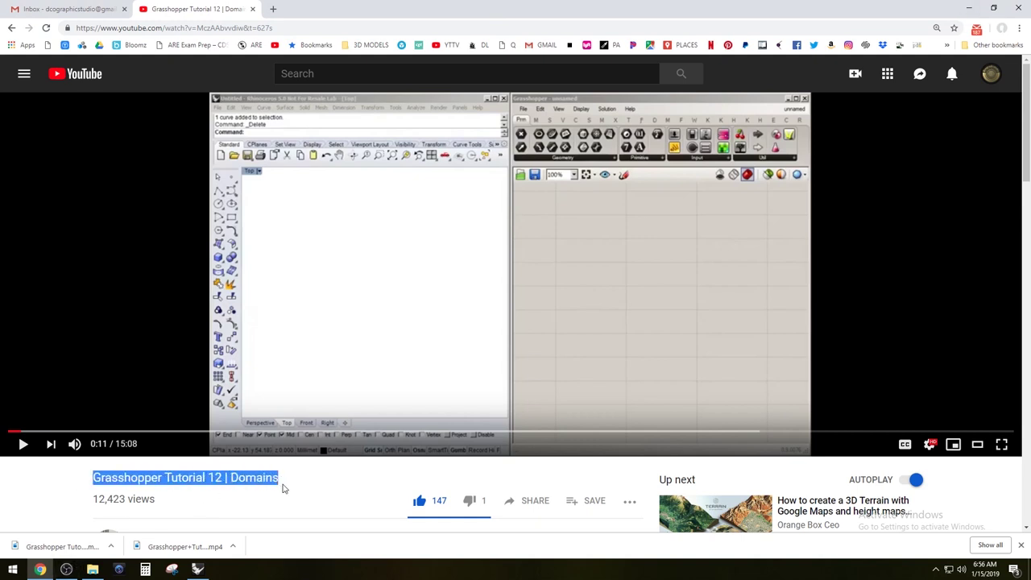
left_click(283, 488)
scroll(338, 483, "down", 1)
scroll(373, 478, "up", 1)
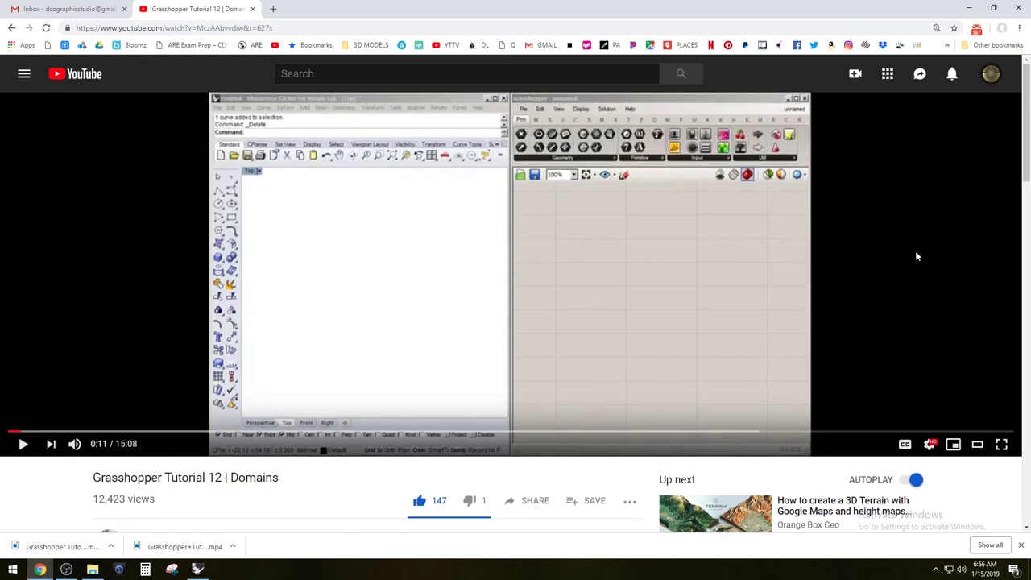
Return to Grasshopper and examine the grid component whose points feed the curve distance and polygon components
left_click(969, 8)
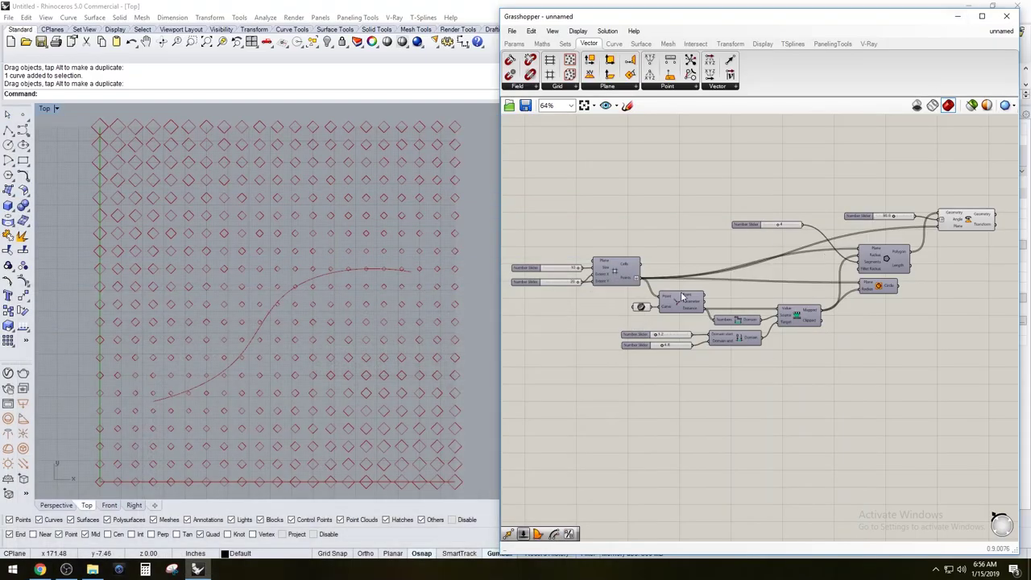
scroll(626, 280, "up", 3)
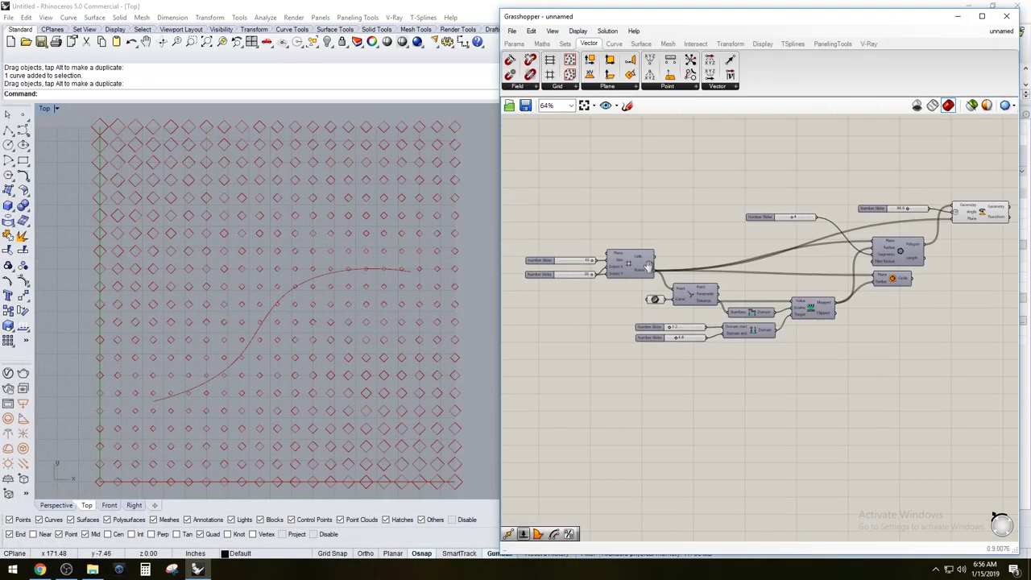
left_click(646, 263)
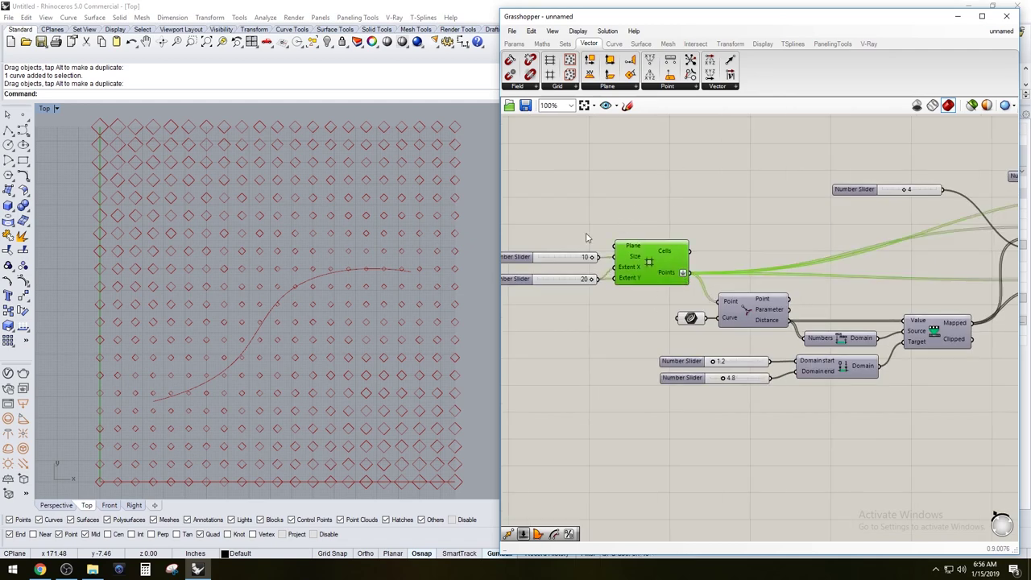
right_click_drag(746, 276, 710, 281)
left_click(710, 280)
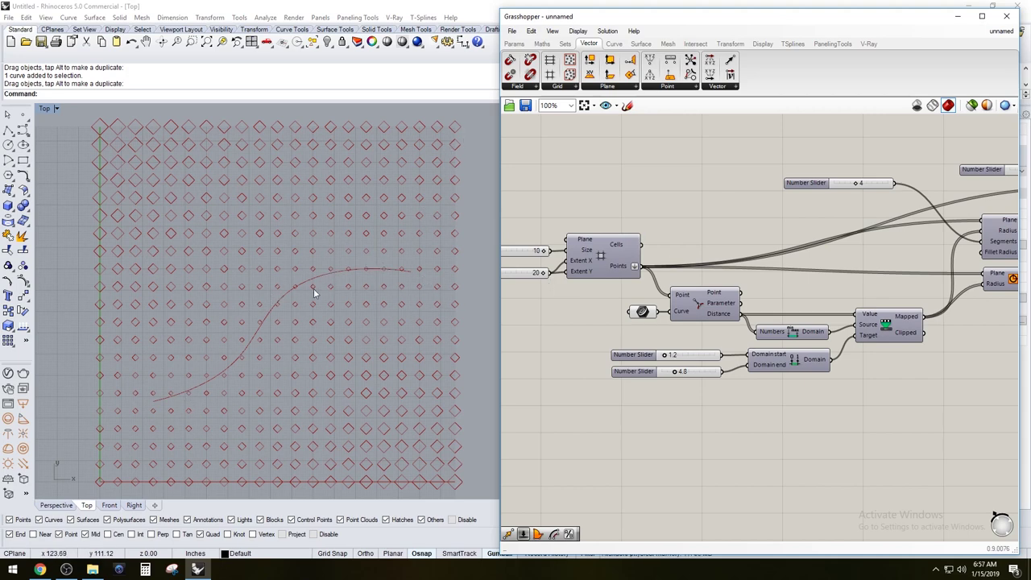
Set the target domain's start to 4.7 and end to 0.6, and move the attractor curve up the grid
scroll(645, 384, "up", 4)
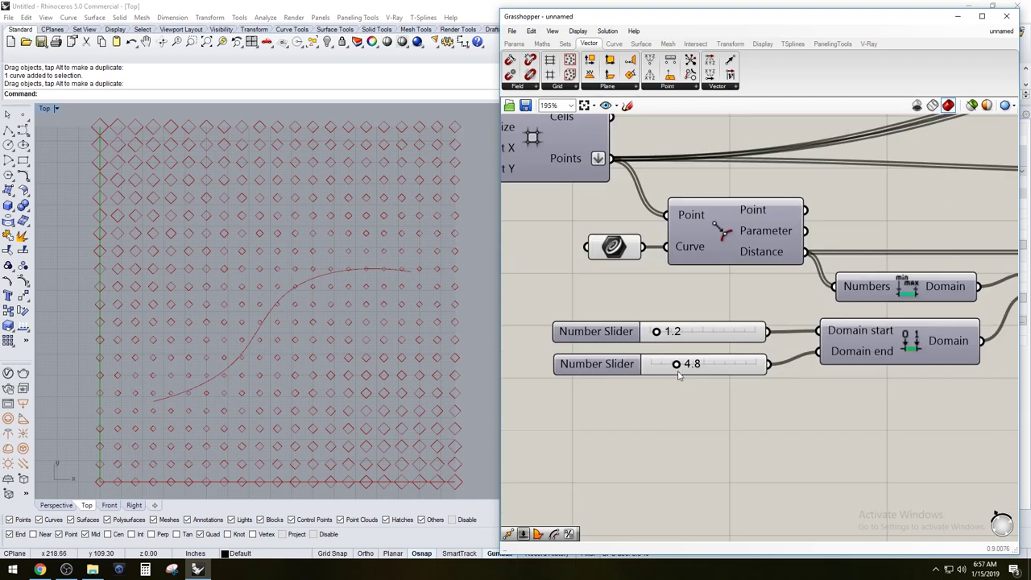
left_click_drag(679, 367, 694, 333)
left_click_drag(670, 367, 655, 364)
left_click_drag(694, 333, 674, 331)
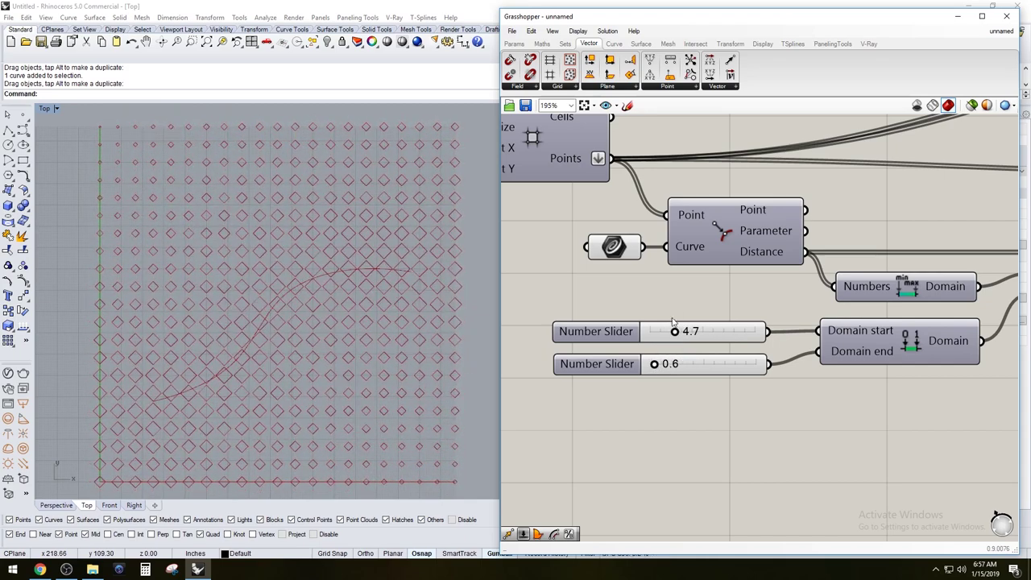
left_click_drag(307, 284, 283, 216)
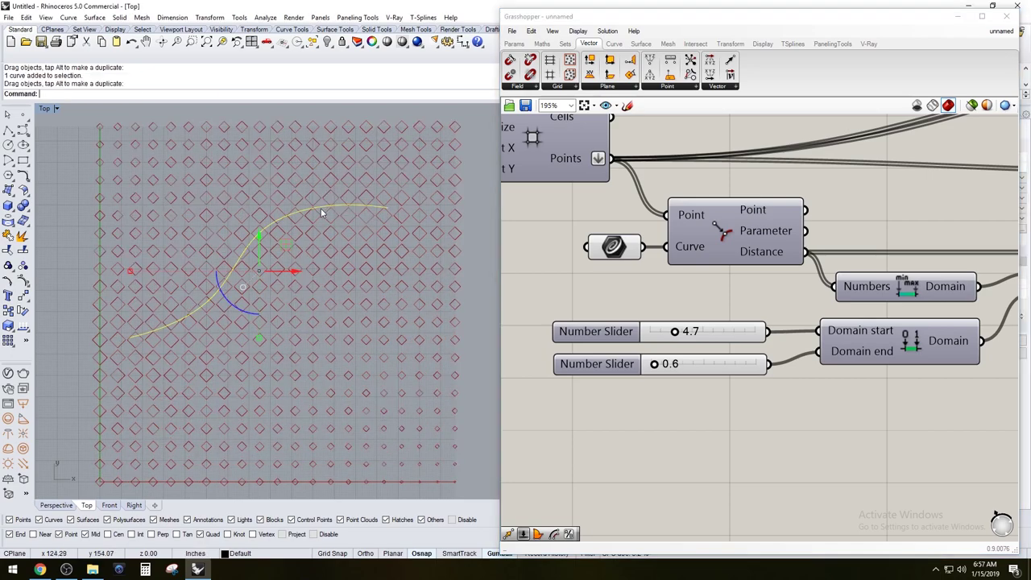
left_click(793, 318)
Examine how the remapped distances feed the polygon, circle and rotation components
scroll(794, 314, "down", 2)
right_click_drag(930, 312, 770, 350)
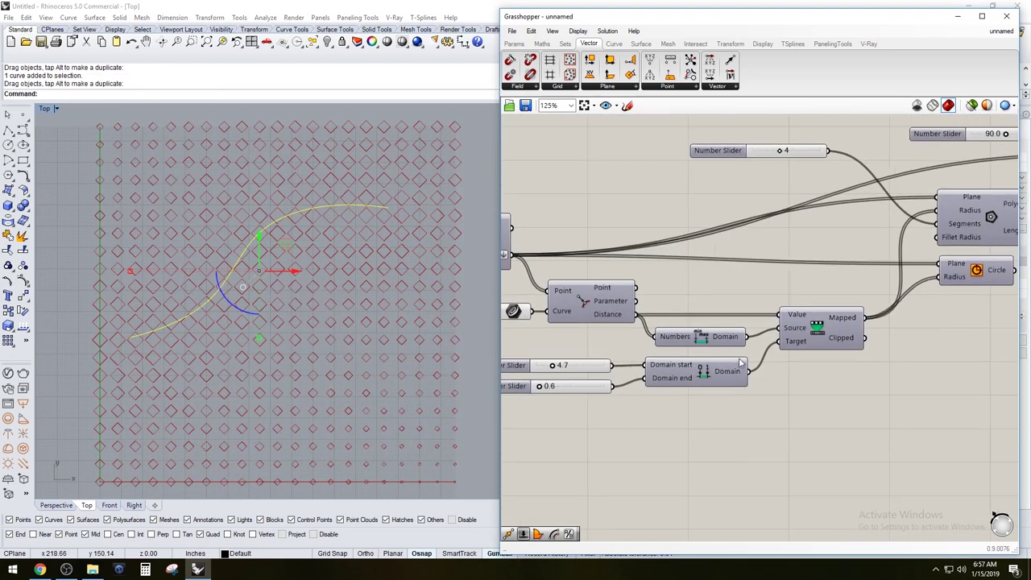
scroll(770, 350, "down", 1)
right_click_drag(964, 297, 911, 303)
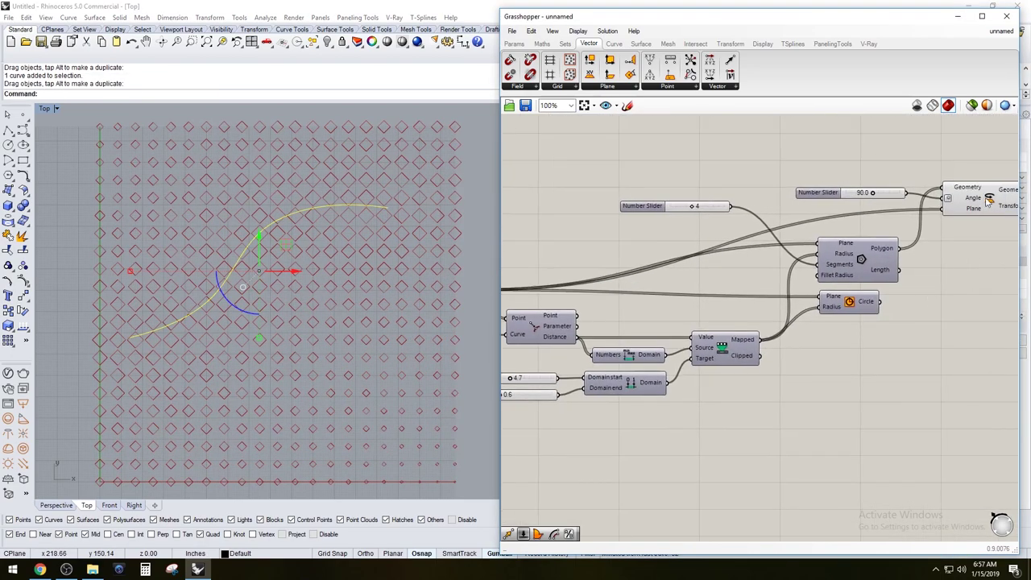
scroll(891, 305, "down", 2)
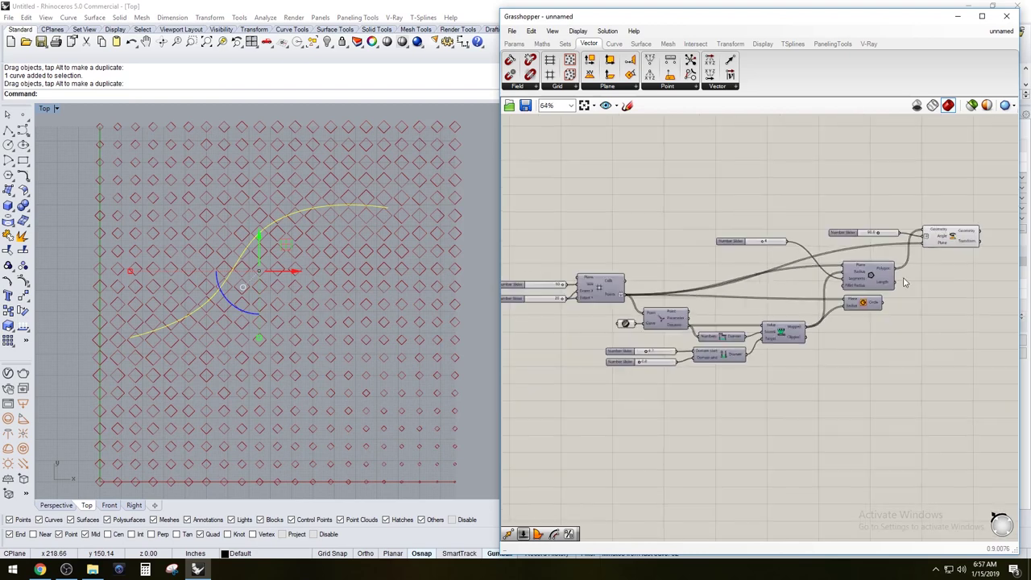
scroll(906, 274, "up", 1)
right_click_drag(765, 310, 794, 368)
Locate the separate definition with the yellow panels and select its domain construction component, fed by the 0 and 100 sliders
scroll(793, 366, "down", 2)
right_click_drag(681, 262, 675, 397)
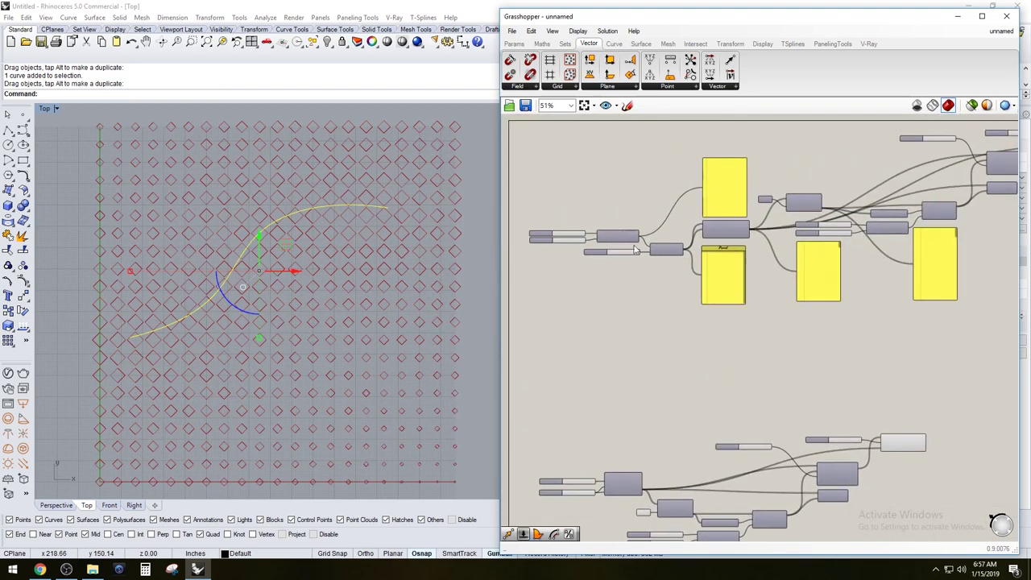
scroll(608, 232, "up", 2)
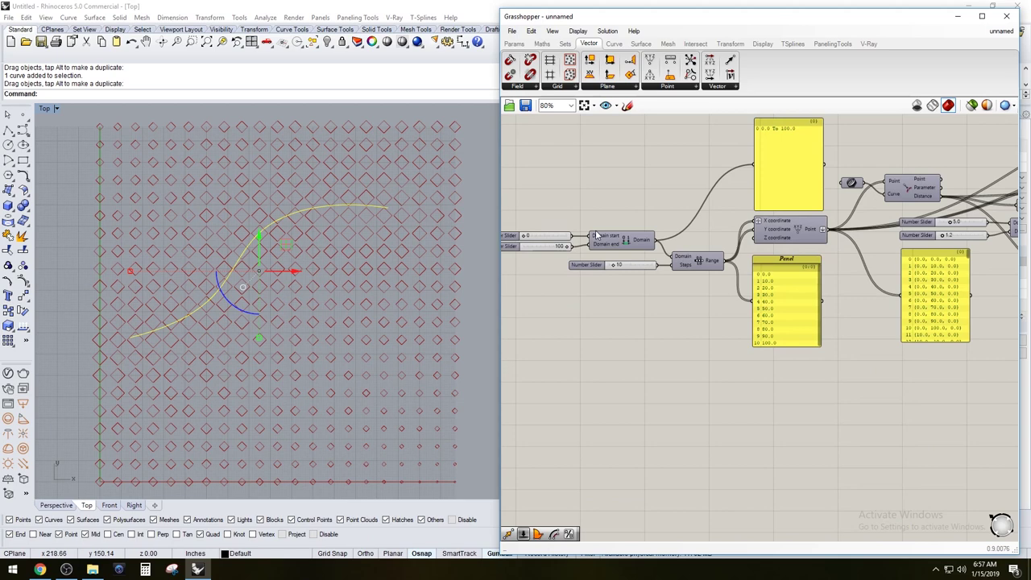
right_click_drag(622, 313, 669, 337)
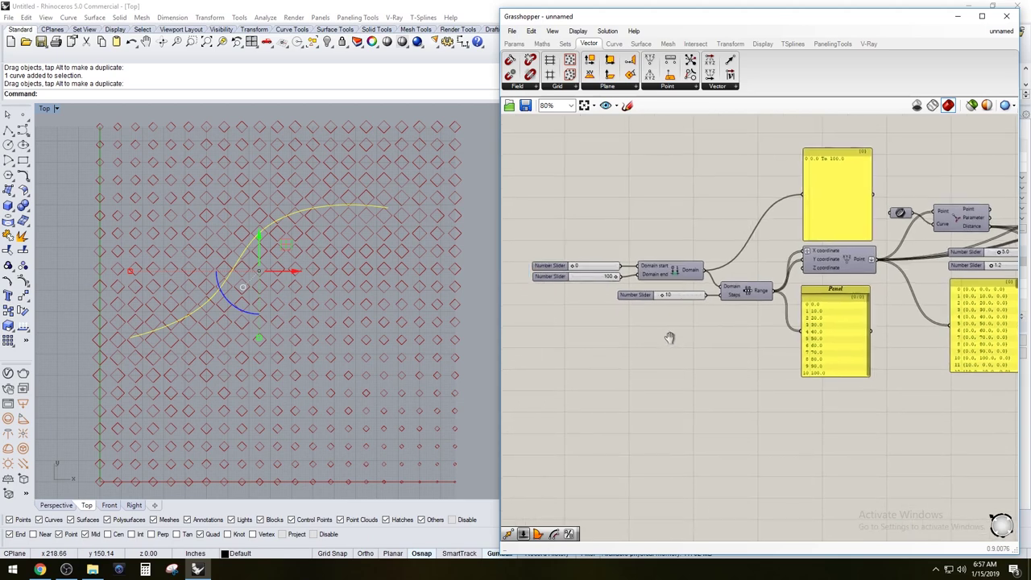
left_click(670, 270)
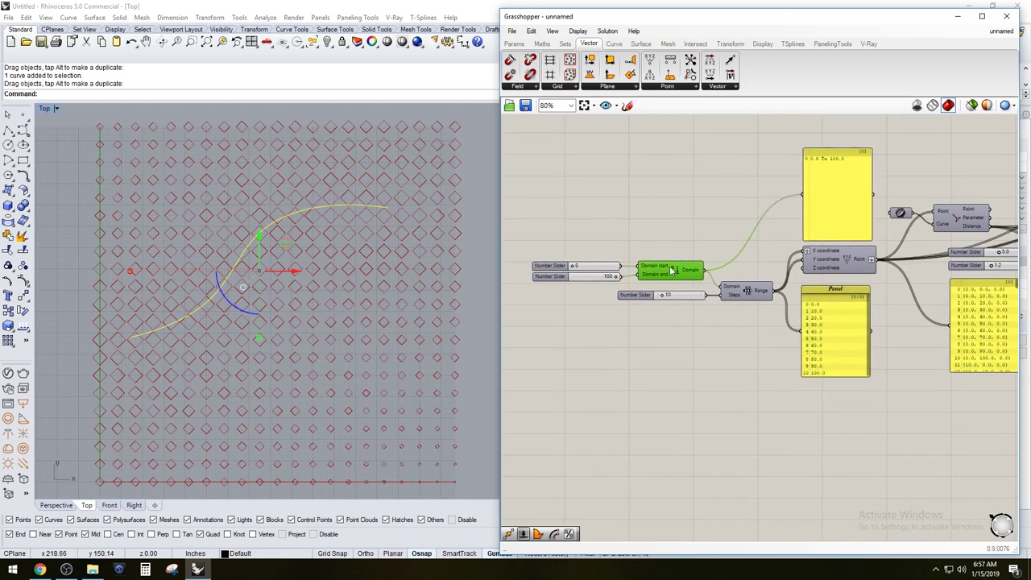
Examine the Range and Construct Point components fed by the 0 to 100 domain, and locate the grid component in the other definition
left_click(753, 262)
left_click(843, 269)
left_click(665, 183)
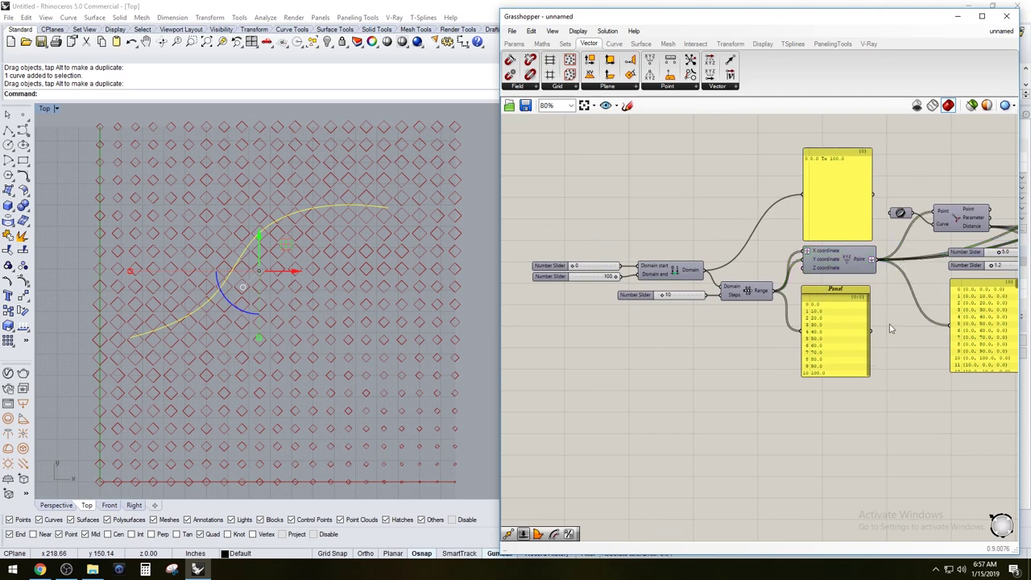
right_click_drag(898, 375, 846, 377)
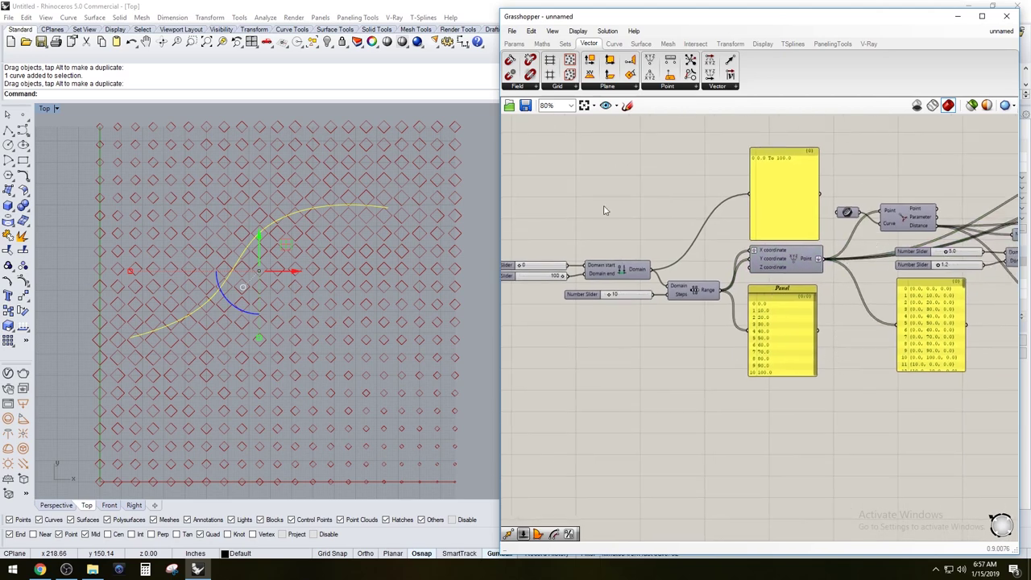
right_click_drag(605, 210, 642, 219)
scroll(800, 416, "down", 2)
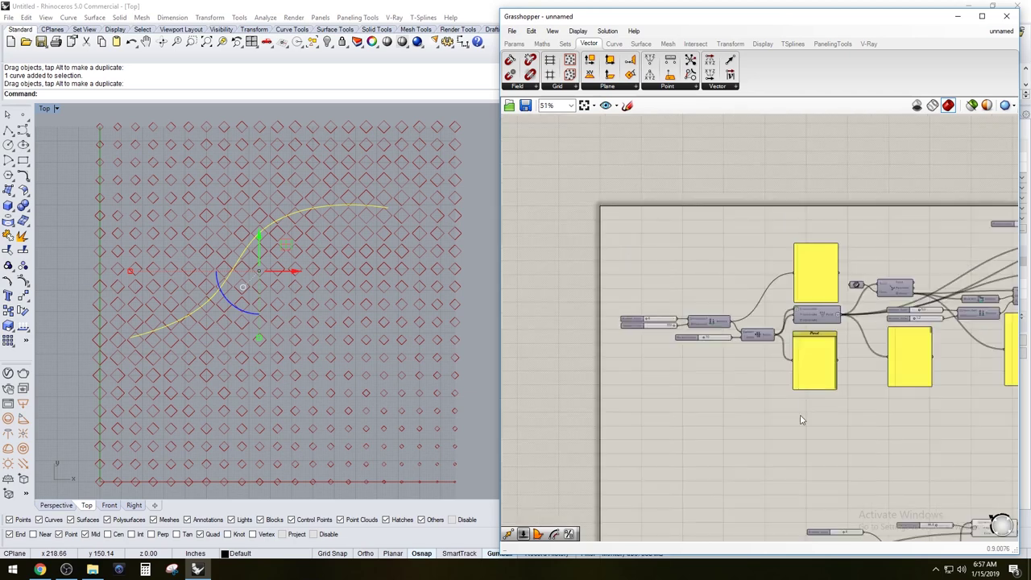
right_click_drag(801, 417, 847, 218)
scroll(740, 405, "up", 4)
left_click(778, 331)
scroll(959, 193, "down", 4)
right_click_drag(958, 194, 771, 432)
scroll(868, 194, "up", 4)
scroll(912, 164, "down", 2)
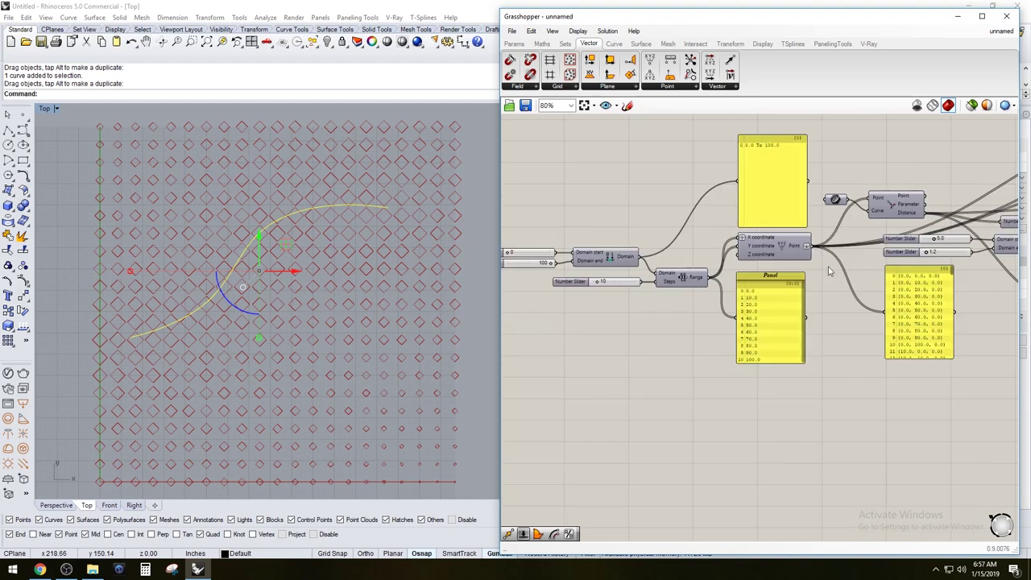
Compare the domain, range and point component group with the single grid component driven by the 10 and 20 sliders
scroll(790, 405, "down", 1)
left_click_drag(783, 406, 564, 178)
scroll(795, 368, "up", 3)
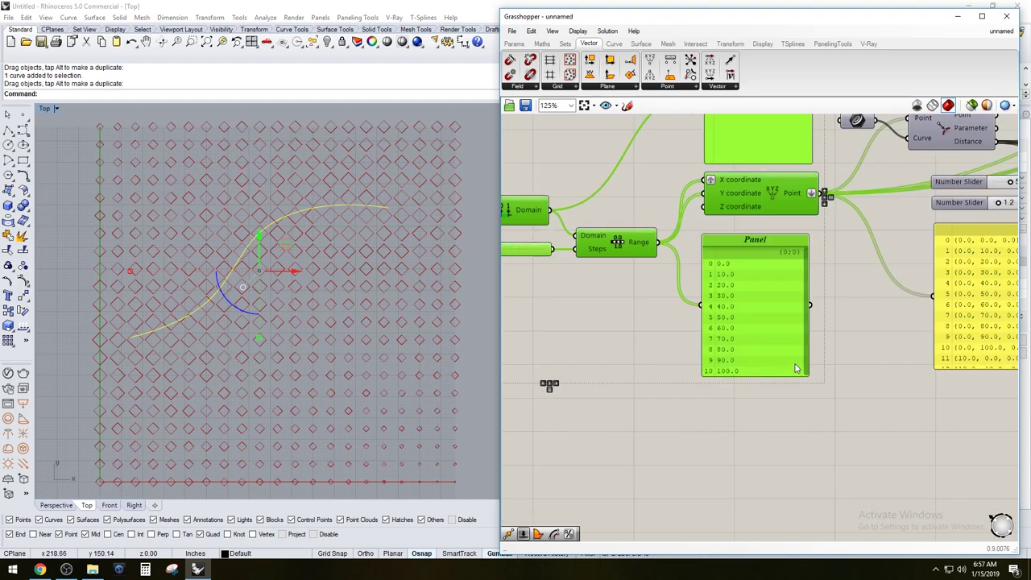
scroll(808, 381, "down", 2)
left_click(804, 443)
right_click_drag(842, 435, 856, 213)
scroll(771, 460, "up", 3)
left_click(780, 427)
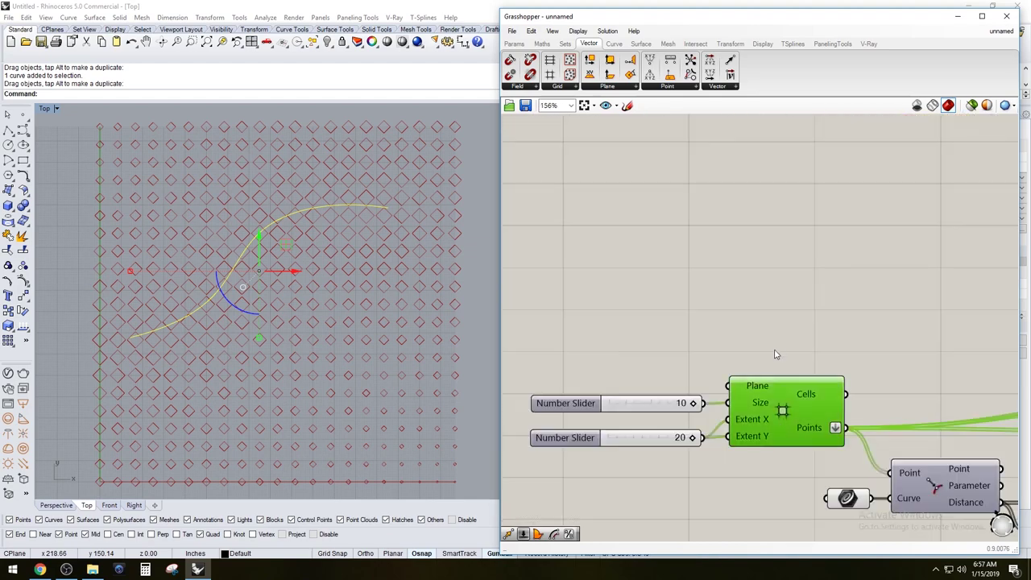
scroll(777, 401, "down", 3)
right_click_drag(805, 347, 759, 431)
right_click_drag(711, 511, 708, 451)
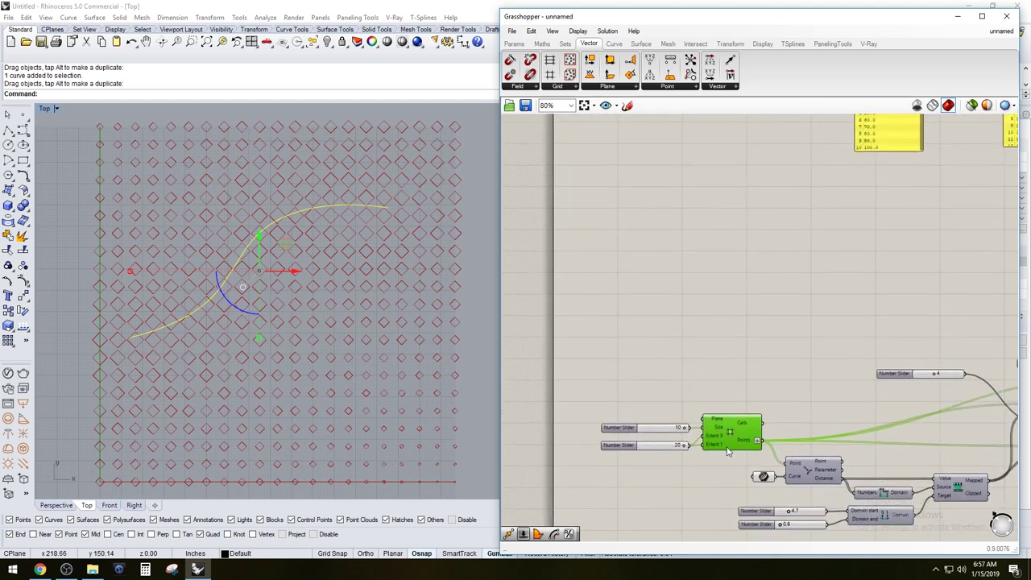
scroll(726, 450, "up", 3)
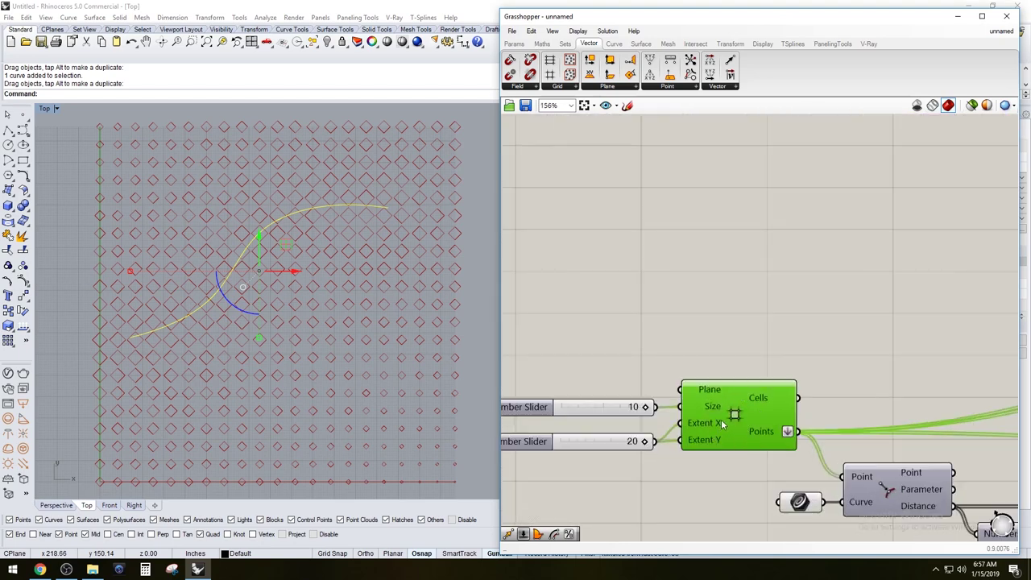
Return to the definition with the yellow panels and trace its point component back through the range to the domain
scroll(721, 419, "down", 4)
right_click_drag(759, 282, 743, 403)
right_click_drag(845, 355, 822, 412)
scroll(792, 337, "up", 2)
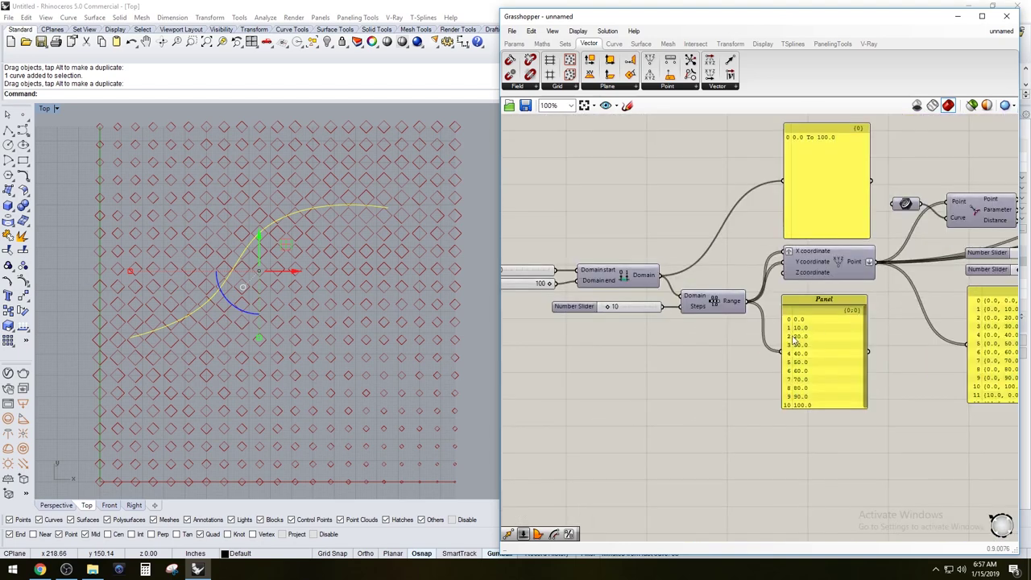
scroll(793, 341, "down", 1)
left_click(842, 274)
left_click(766, 295)
left_click(667, 279)
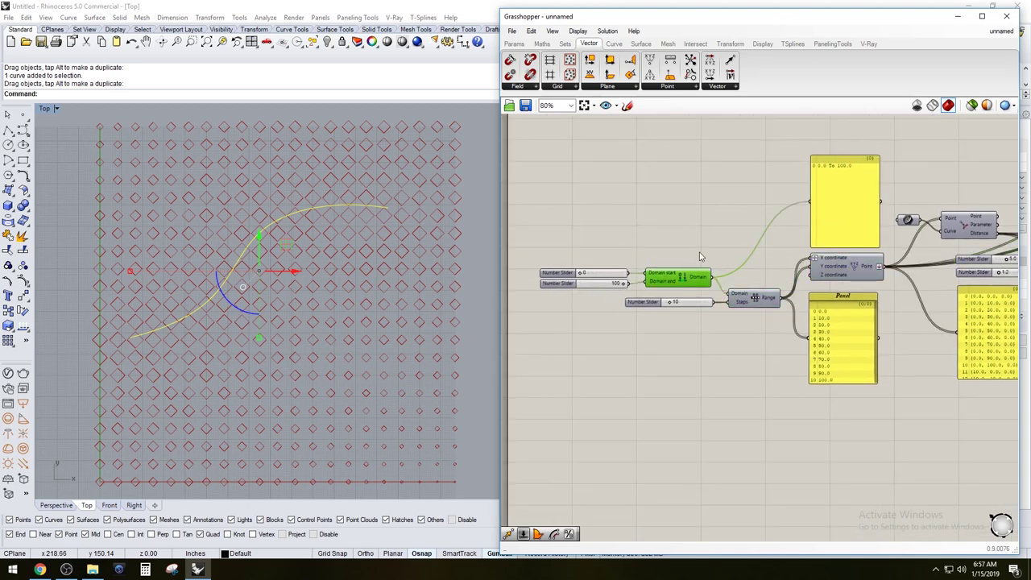
left_click(700, 257)
scroll(700, 278, "up", 2)
right_click_drag(903, 268, 858, 288)
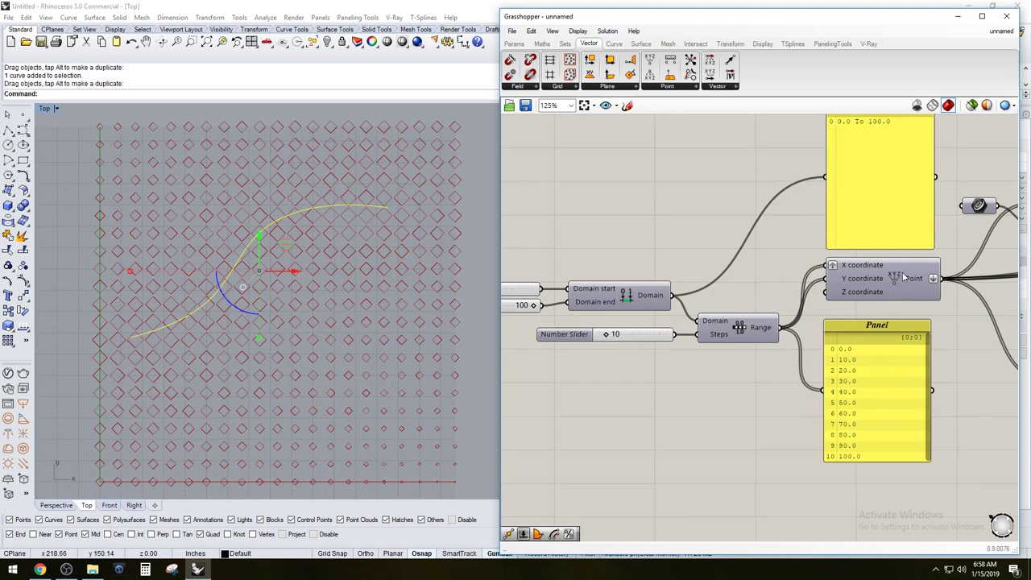
scroll(874, 280, "down", 6)
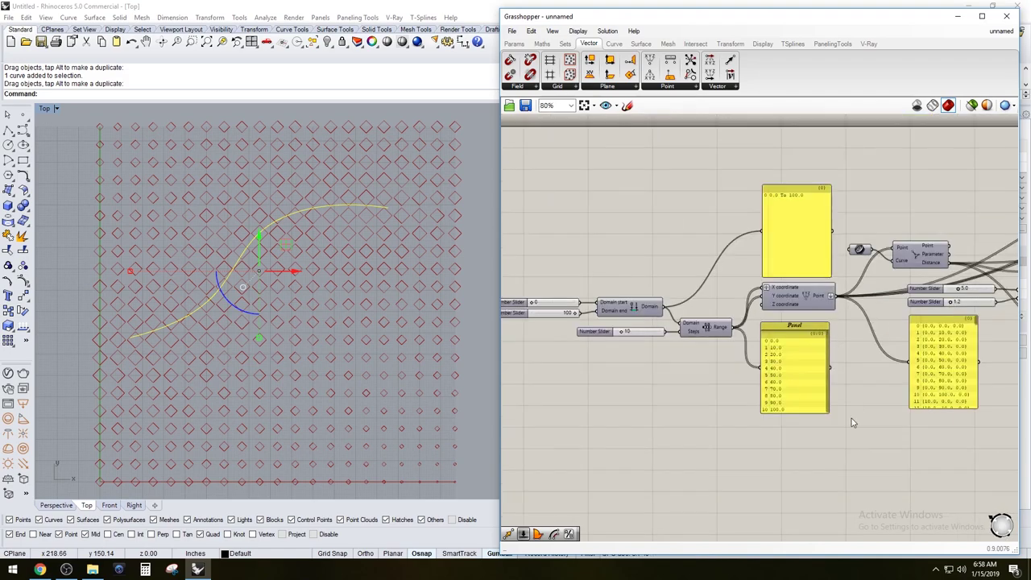
Disable the preview of all components in the definition that uses the grid component
scroll(836, 396, "up", 3)
left_click_drag(968, 464, 550, 248)
right_click_drag(580, 251, 660, 252)
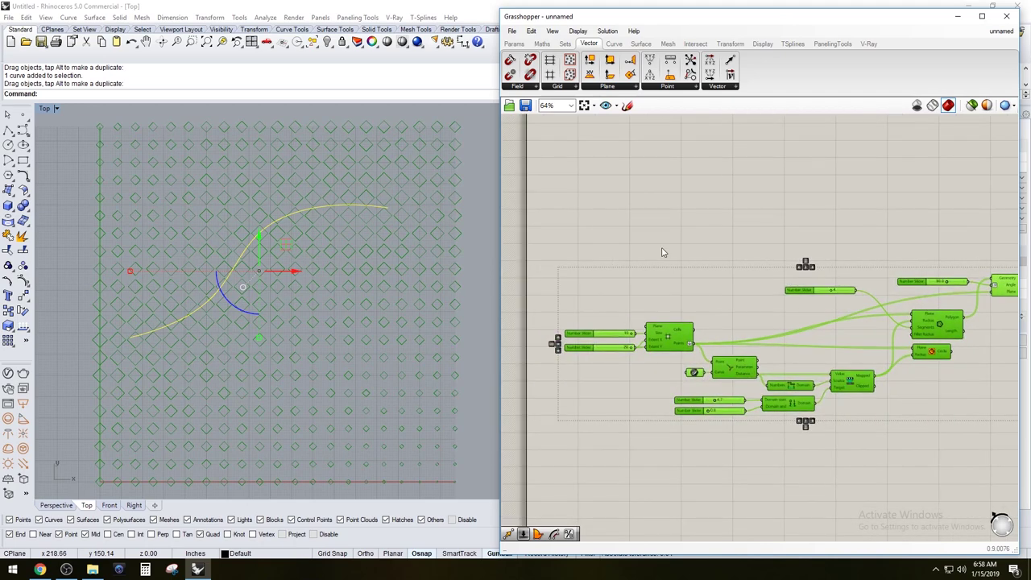
middle_click(662, 252)
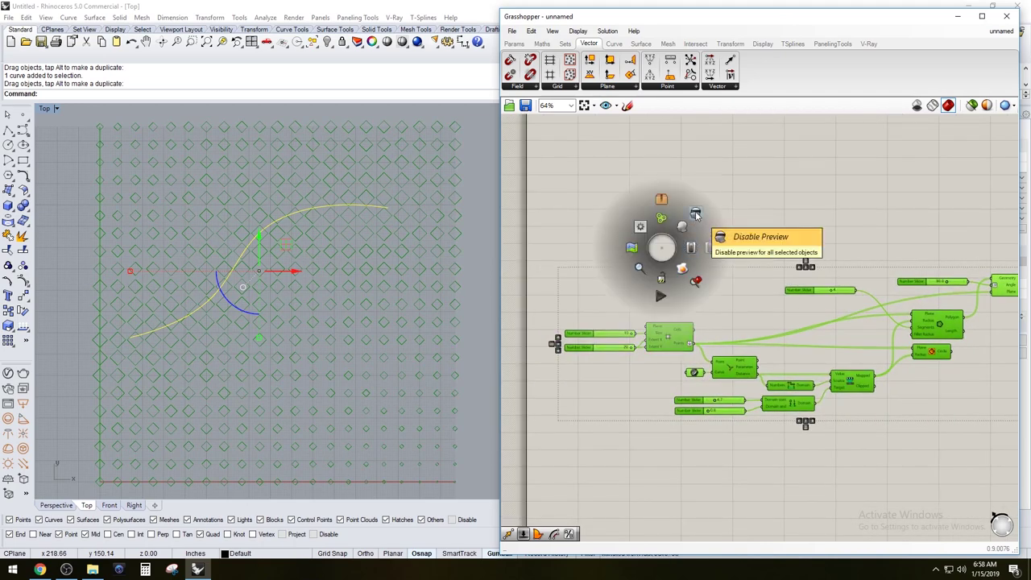
left_click(696, 214)
left_click(749, 178)
Disable the preview of all components in the definition with the yellow panels
right_click_drag(766, 182, 785, 272)
right_click_drag(843, 248, 814, 384)
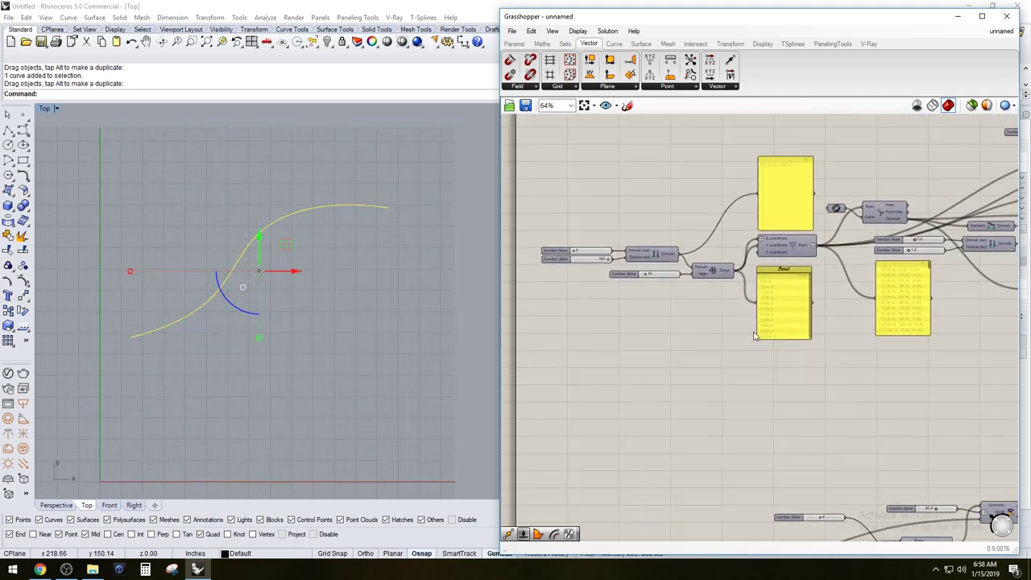
right_click_drag(855, 331, 722, 328)
scroll(757, 327, "down", 4)
left_click_drag(954, 361, 613, 197)
middle_click(663, 238)
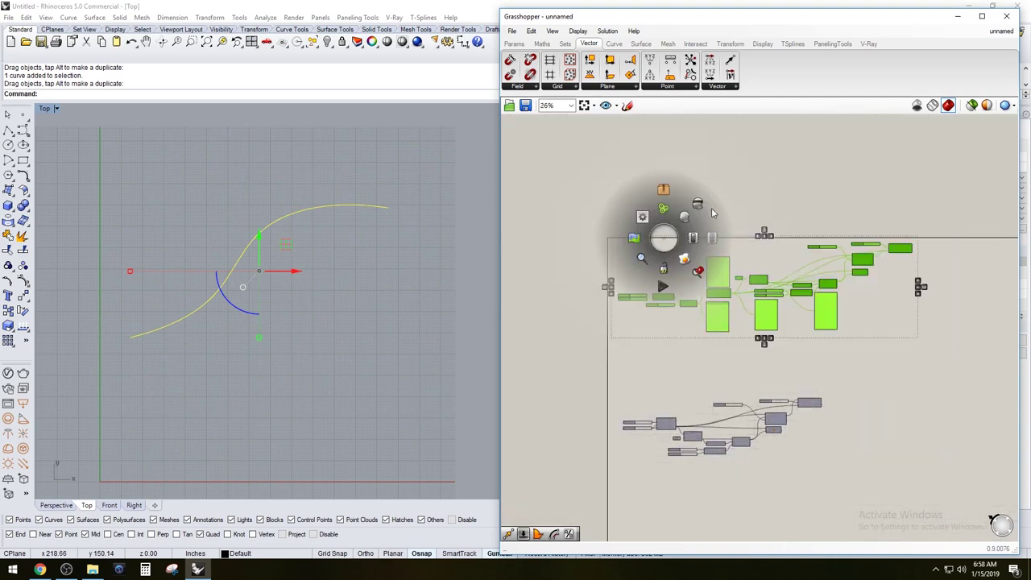
left_click(698, 205)
scroll(667, 260, "up", 3)
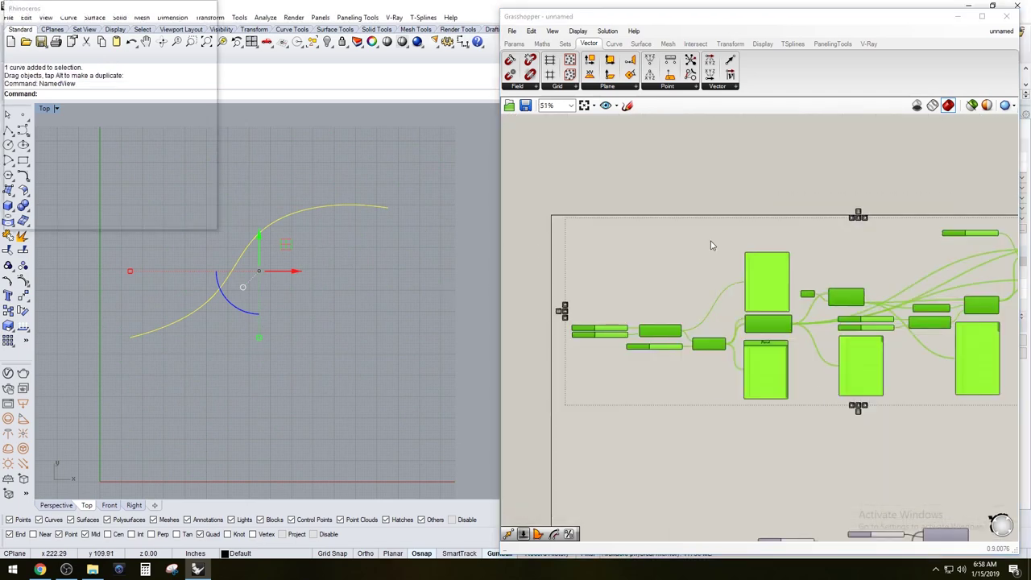
left_click(749, 227)
Close the Named Views window and delete the stray unconnected component above the yellow panels
right_click_drag(871, 313, 830, 291)
right_click_drag(929, 411, 862, 386)
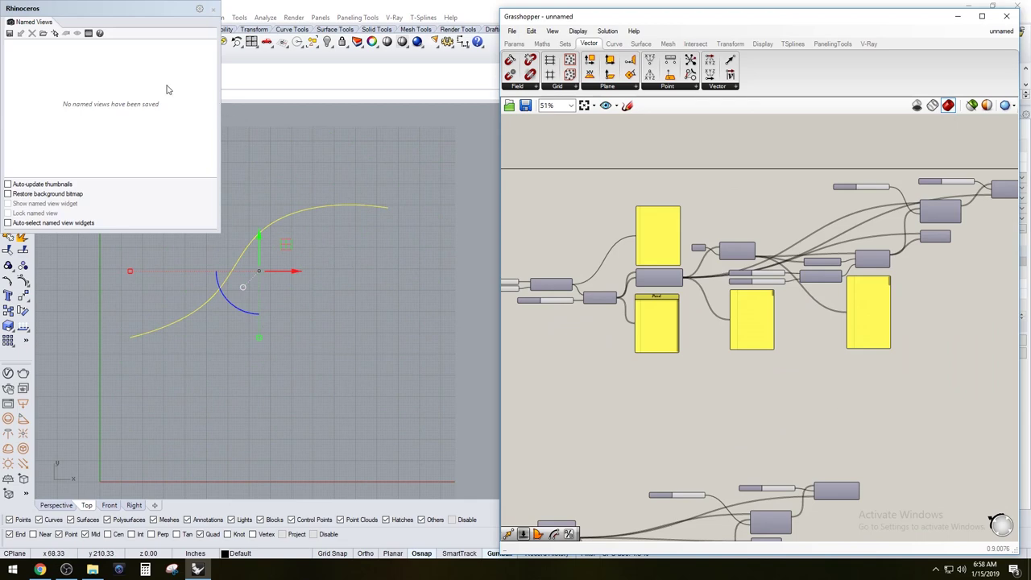
left_click(214, 10)
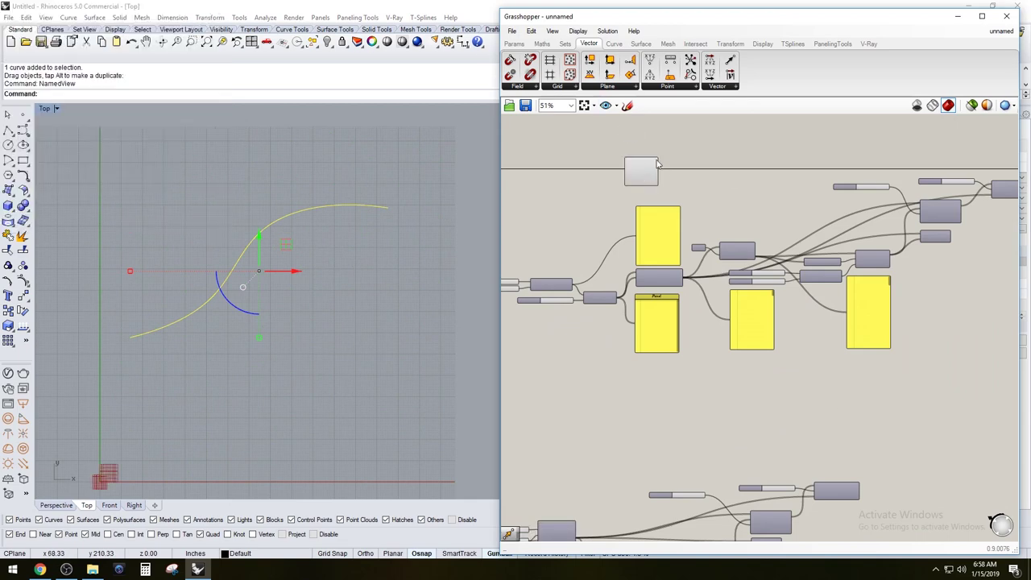
left_click(642, 171)
key("Delete")
Enable the preview of all components in the definition with the yellow panels
scroll(709, 191, "down", 3)
left_click_drag(915, 310, 570, 154)
middle_click(606, 169)
left_click(626, 147)
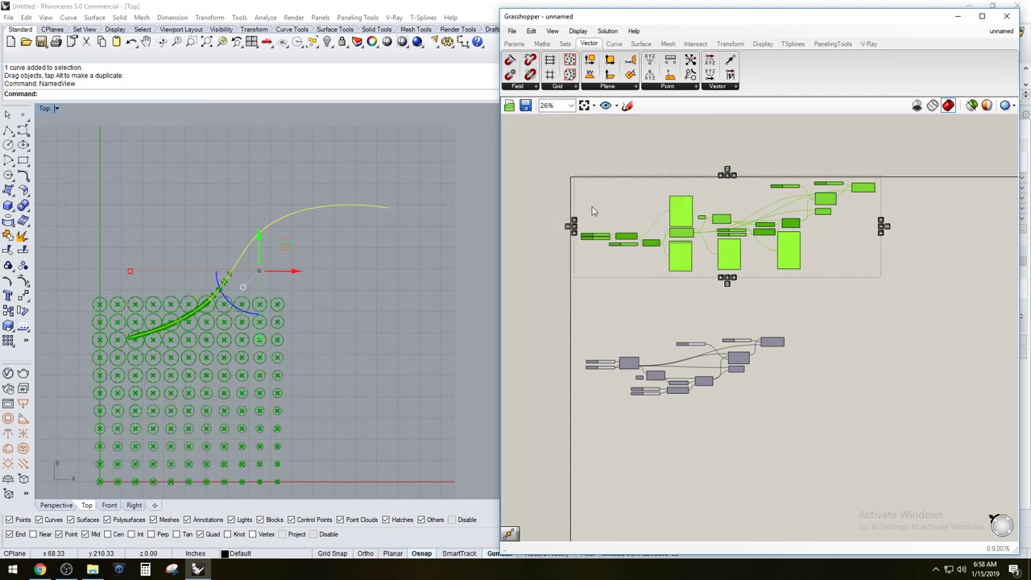
left_click(854, 288)
Turn off the preview of the Polygon component in the definition with the yellow panels
right_click_drag(284, 316, 338, 281)
scroll(379, 258, "up", 5)
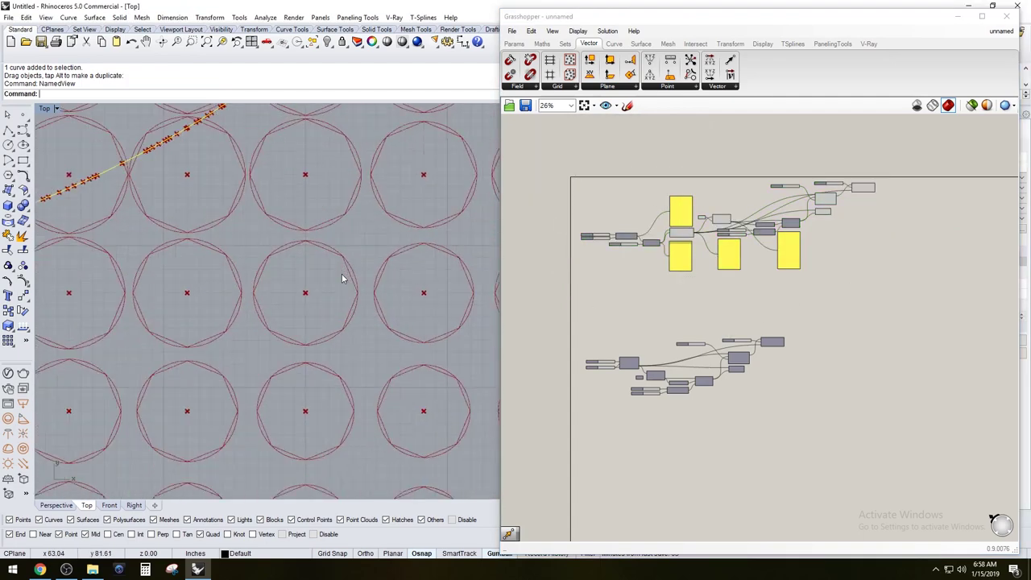
left_click(914, 291)
scroll(523, 256, "up", 4)
scroll(679, 263, "down", 8)
scroll(785, 253, "up", 11)
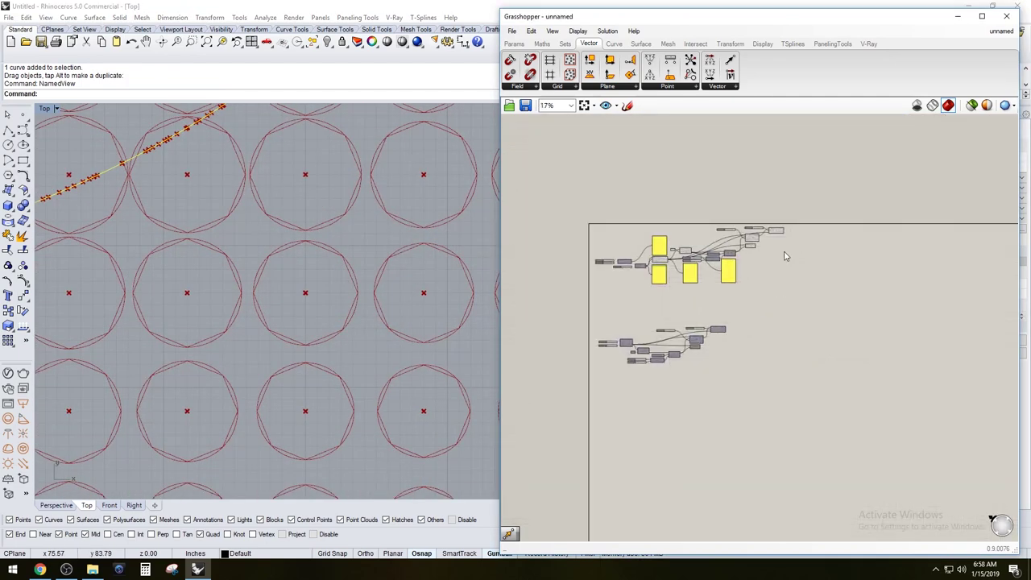
left_click(730, 278)
right_click(730, 278)
left_click(751, 301)
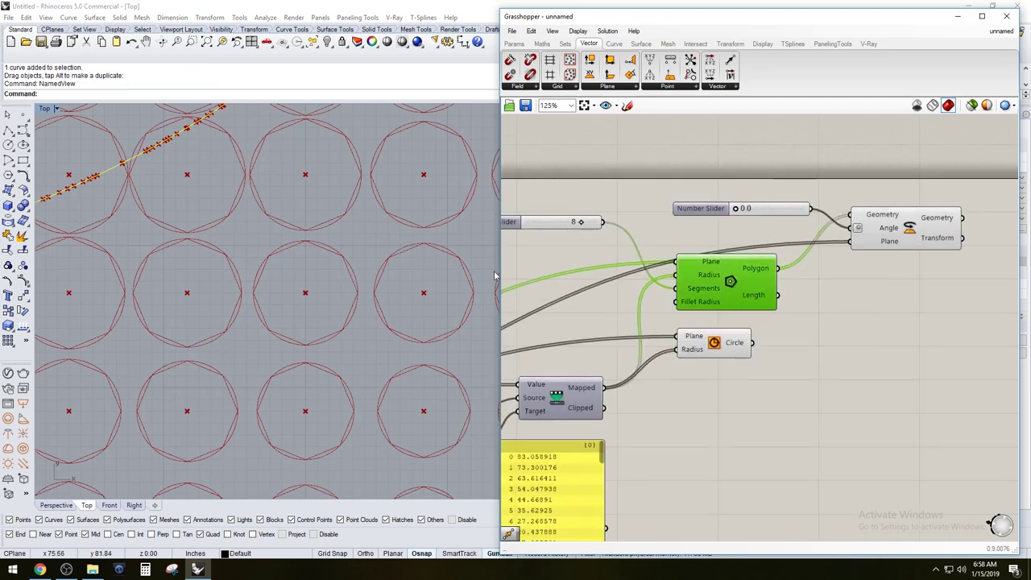
left_click(857, 334)
right_click(730, 283)
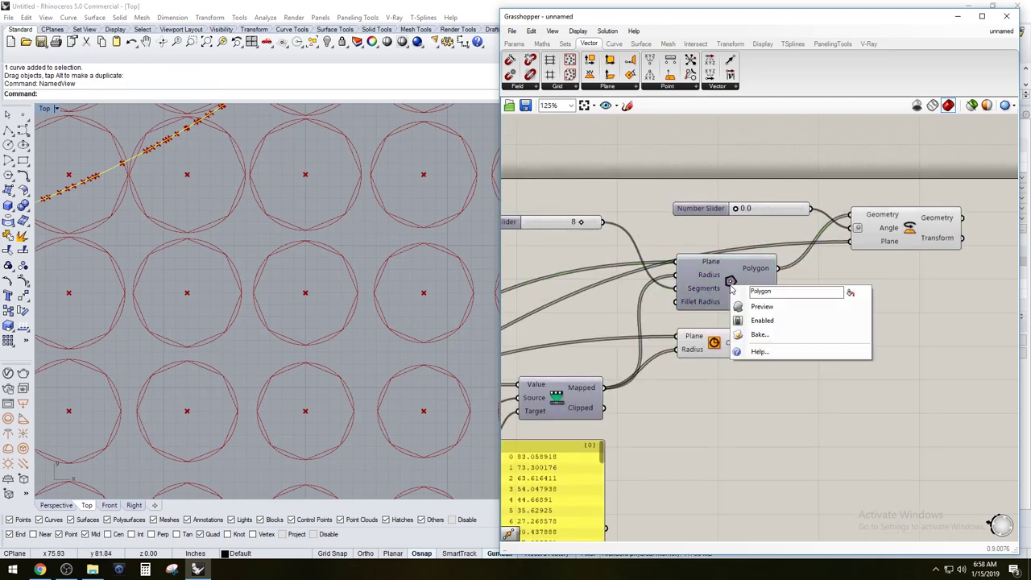
left_click(863, 268)
Turn off the preview of the Rotate component fed by the polygon
left_click(891, 234)
right_click(892, 234)
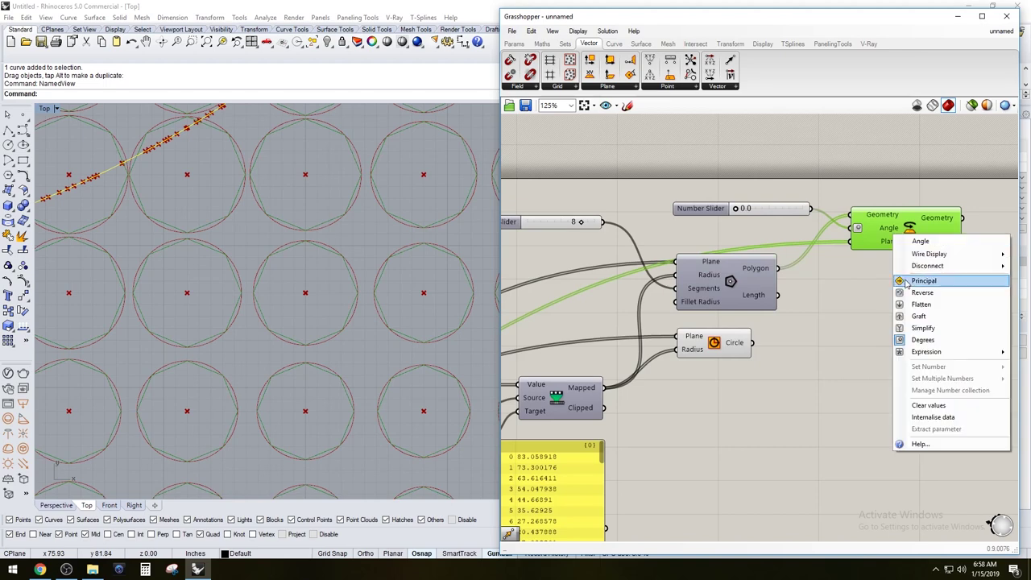
left_click(909, 223)
right_click(910, 223)
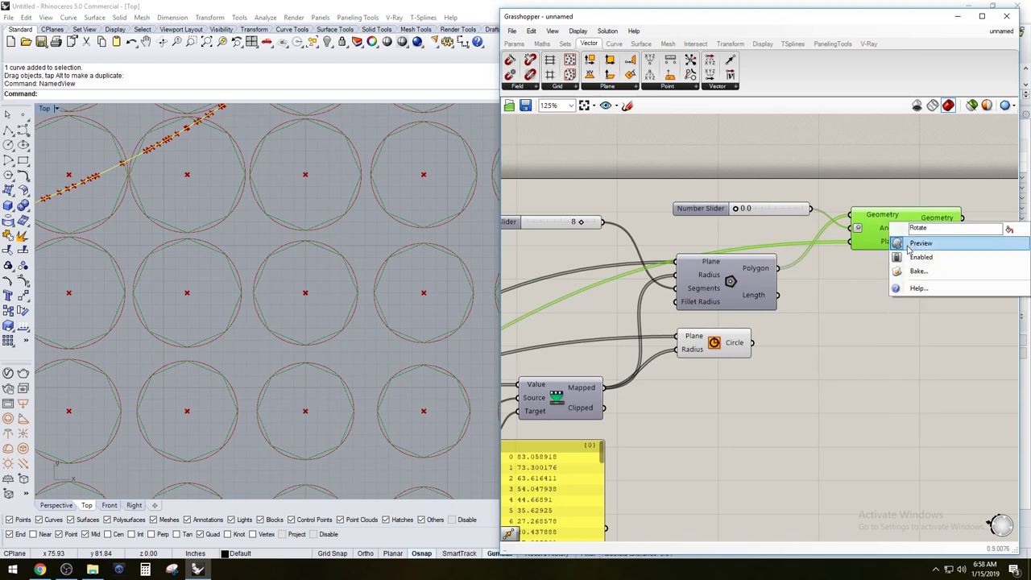
left_click(909, 243)
left_click(916, 310)
Examine the wiring of the definition with the yellow panels and its scaled circle grid in the Rhino Top view
scroll(902, 296, "down", 5)
right_click_drag(820, 357, 916, 304)
scroll(917, 304, "up", 1)
scroll(664, 296, "up", 2)
right_click_drag(665, 298, 809, 314)
scroll(737, 248, "down", 2)
scroll(738, 245, "down", 1)
right_click_drag(940, 253, 719, 310)
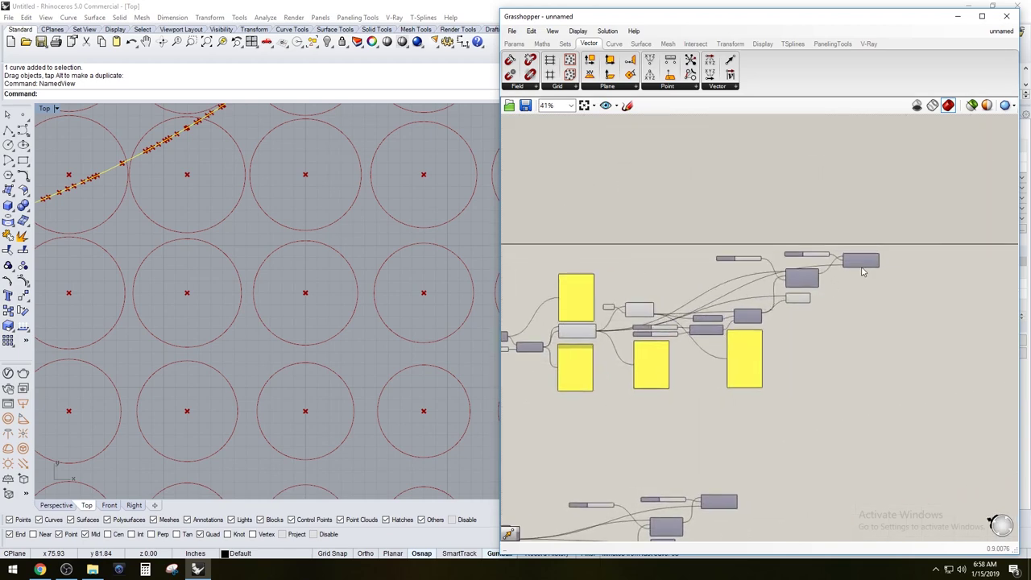
scroll(862, 269, "up", 4)
left_click(722, 341)
left_click(769, 446)
scroll(633, 288, "down", 3)
right_click_drag(632, 288, 850, 258)
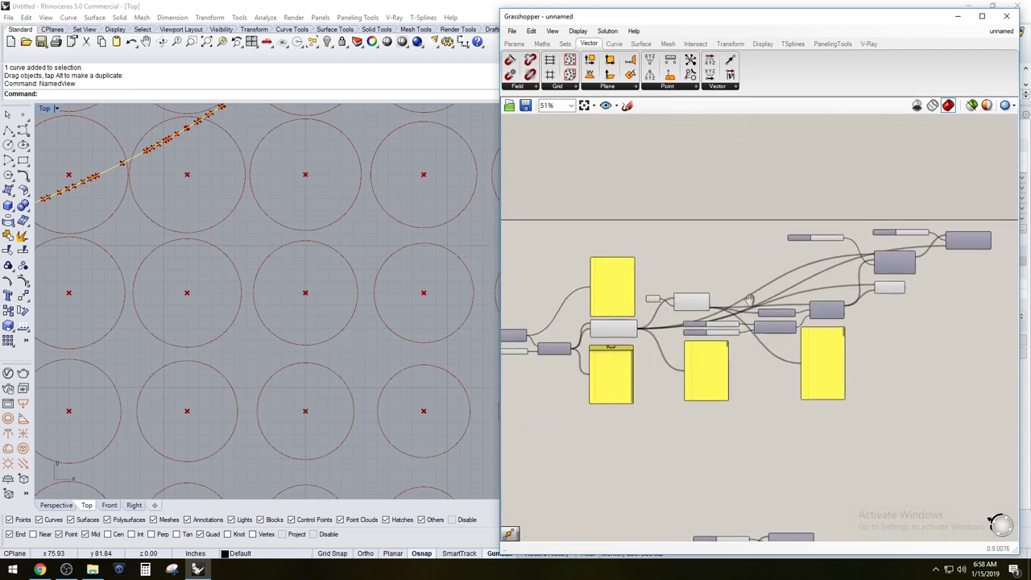
scroll(320, 287, "down", 8)
right_click_drag(223, 294, 224, 258)
scroll(330, 272, "down", 4)
right_click_drag(339, 350, 261, 284)
Select the Construct Point component to highlight the grid points, and follow its connections to the distance, remapping and circle components
right_click_drag(560, 262, 744, 204)
scroll(694, 259, "up", 4)
right_click_drag(679, 290, 695, 251)
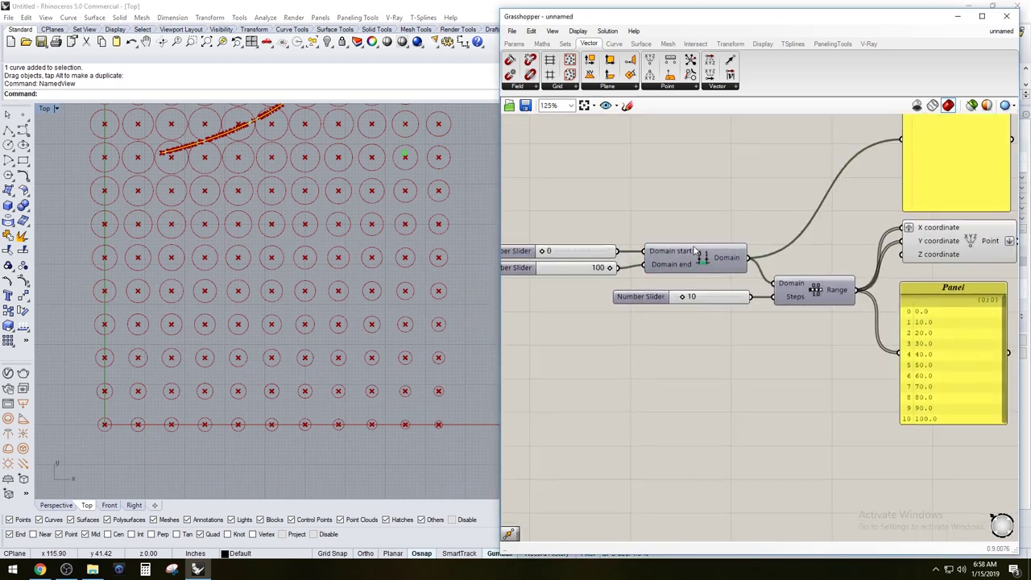
right_click_drag(836, 345, 731, 361)
left_click(839, 254)
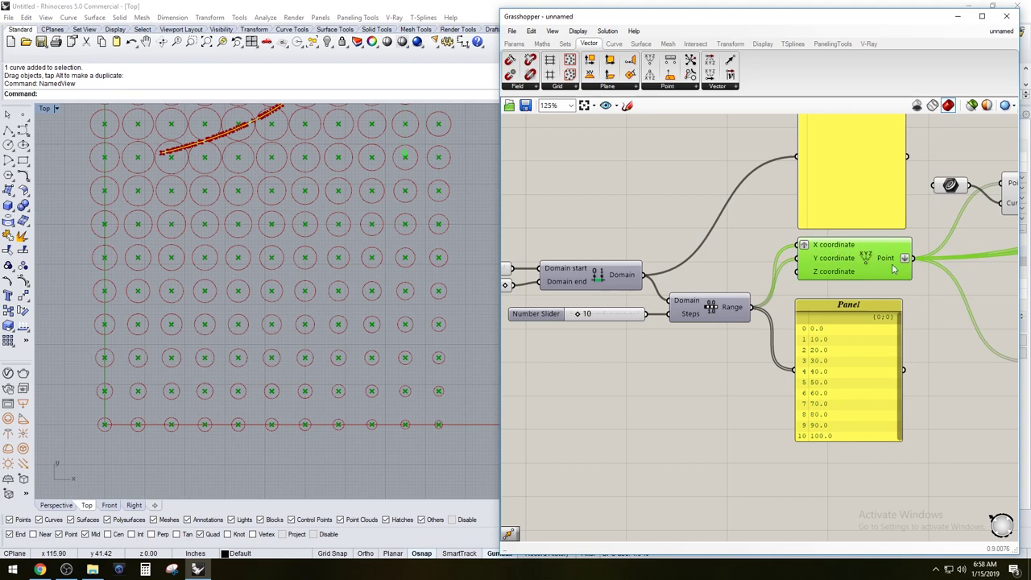
scroll(902, 271, "down", 4)
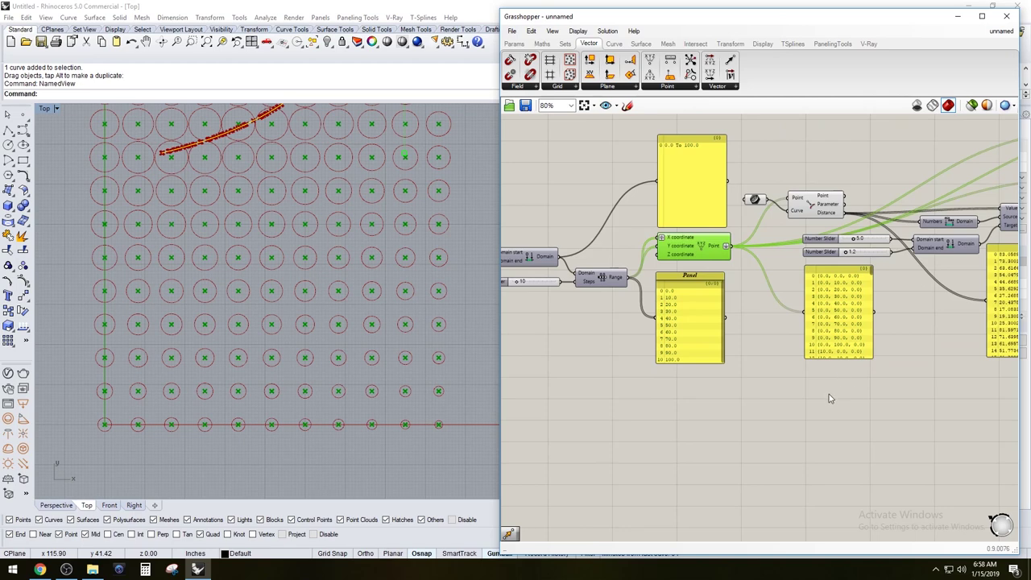
scroll(830, 395, "down", 3)
right_click_drag(867, 389, 740, 371)
scroll(865, 250, "up", 2)
left_click(899, 306)
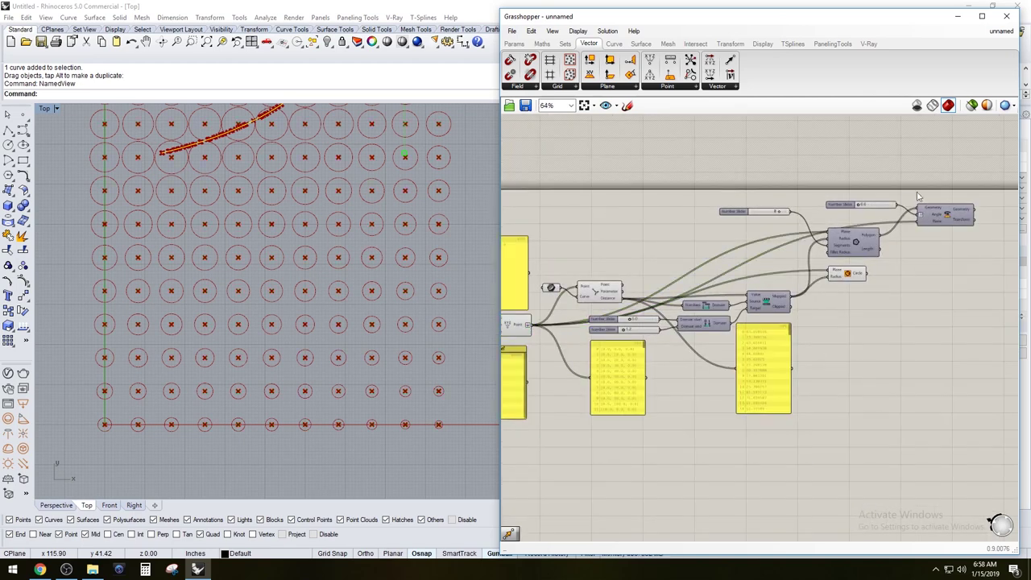
Select the whole definition with the yellow panels and disable its preview
scroll(851, 368, "down", 3)
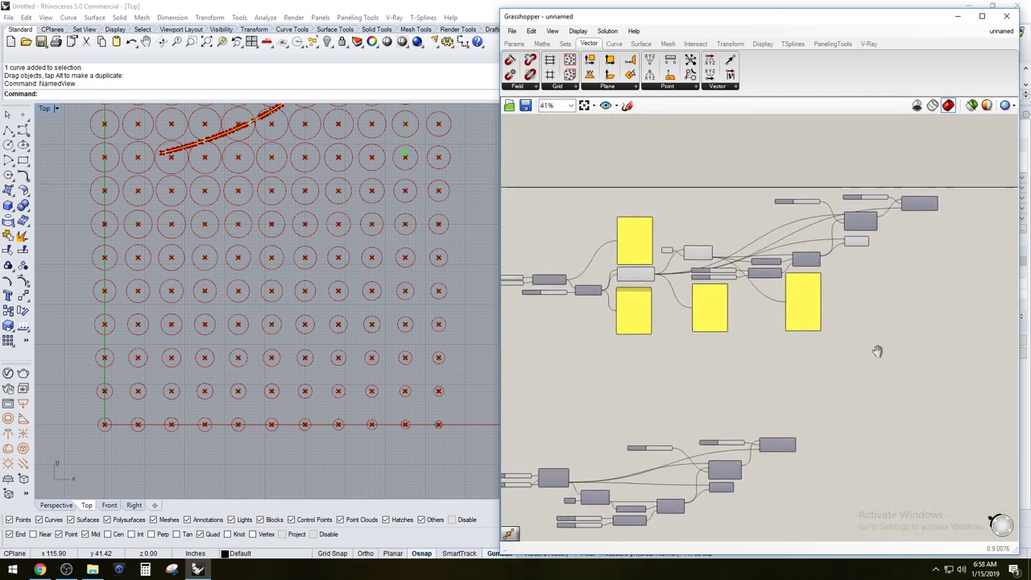
left_click_drag(990, 355, 884, 339)
right_click_drag(885, 339, 936, 340)
scroll(936, 341, "down", 1)
left_click_drag(974, 359, 603, 199)
middle_click(737, 278)
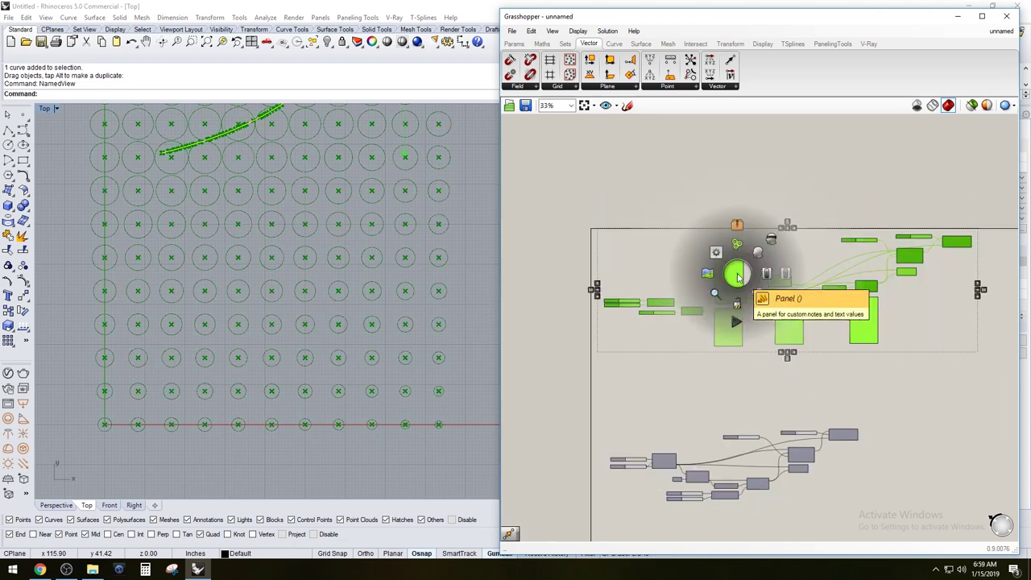
left_click(740, 278)
left_click(777, 340)
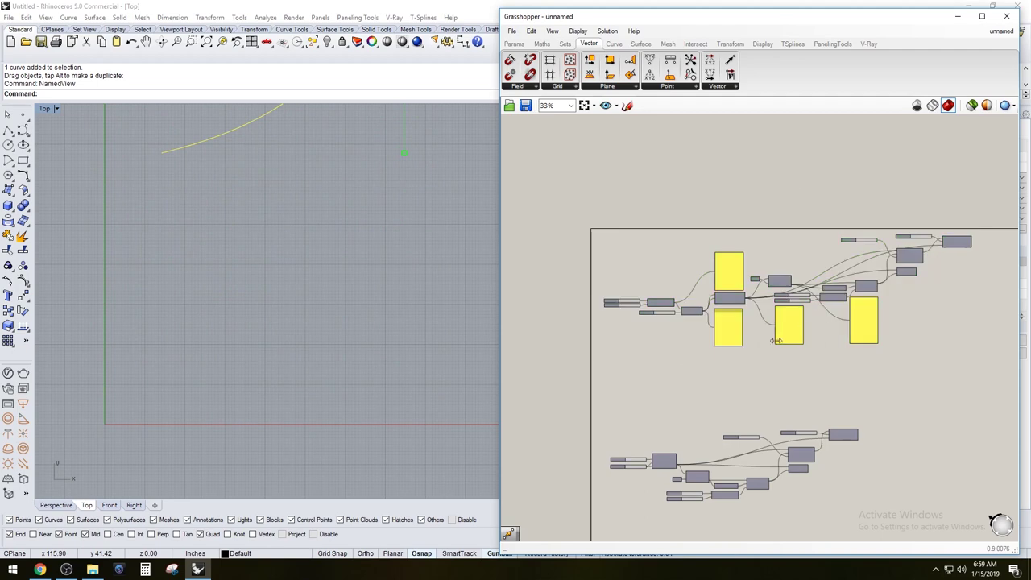
Select the whole definition built on the Square grid component and enable its preview
right_click_drag(787, 477, 839, 339)
scroll(839, 339, "up", 3)
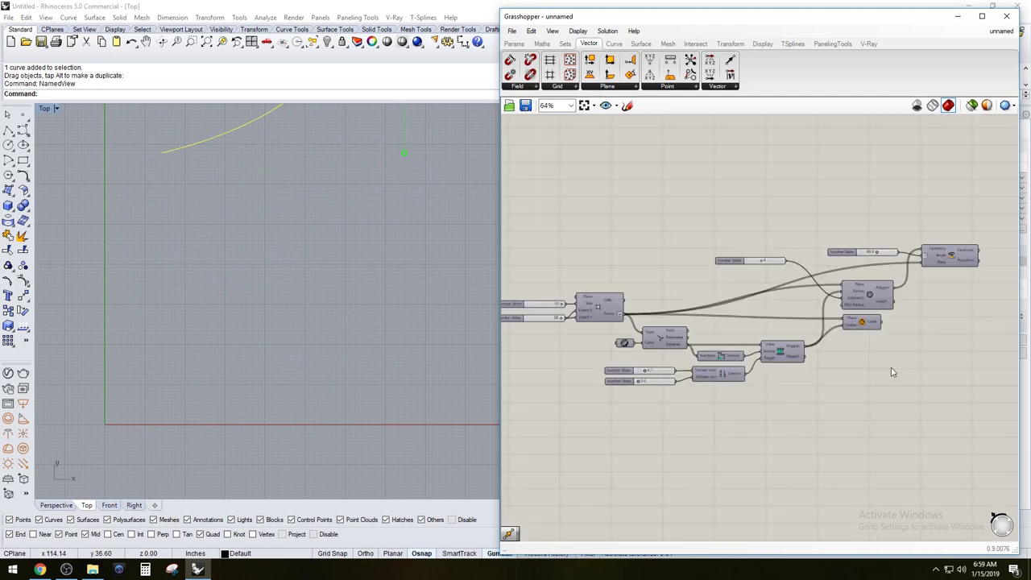
scroll(370, 219, "down", 8)
right_click_drag(372, 217, 306, 322)
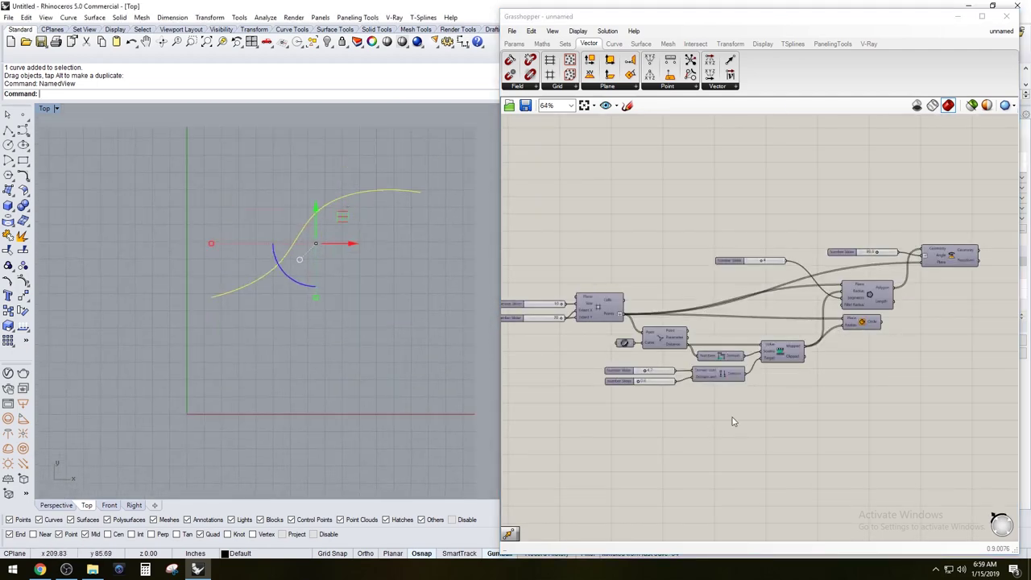
left_click(875, 408)
scroll(911, 395, "down", 3)
left_click_drag(982, 414, 654, 302)
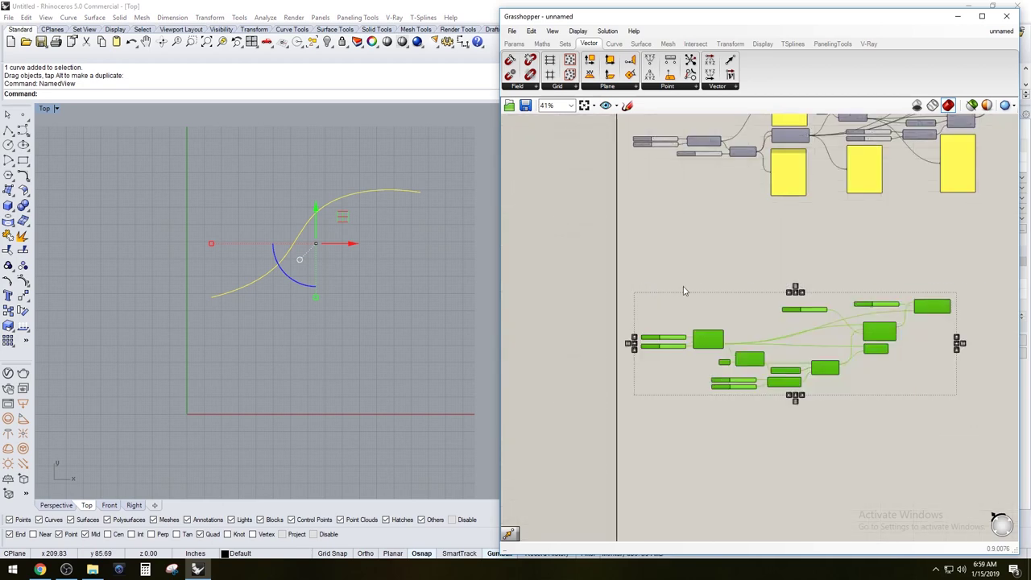
scroll(728, 323, "up", 3)
middle_click(731, 322)
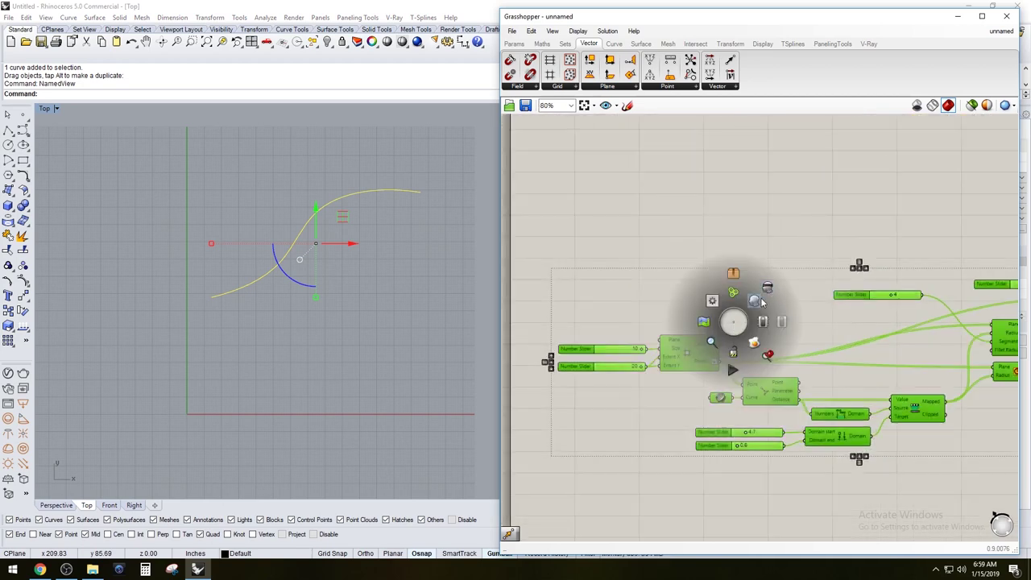
left_click(755, 304)
left_click(754, 216)
scroll(324, 193, "up", 4)
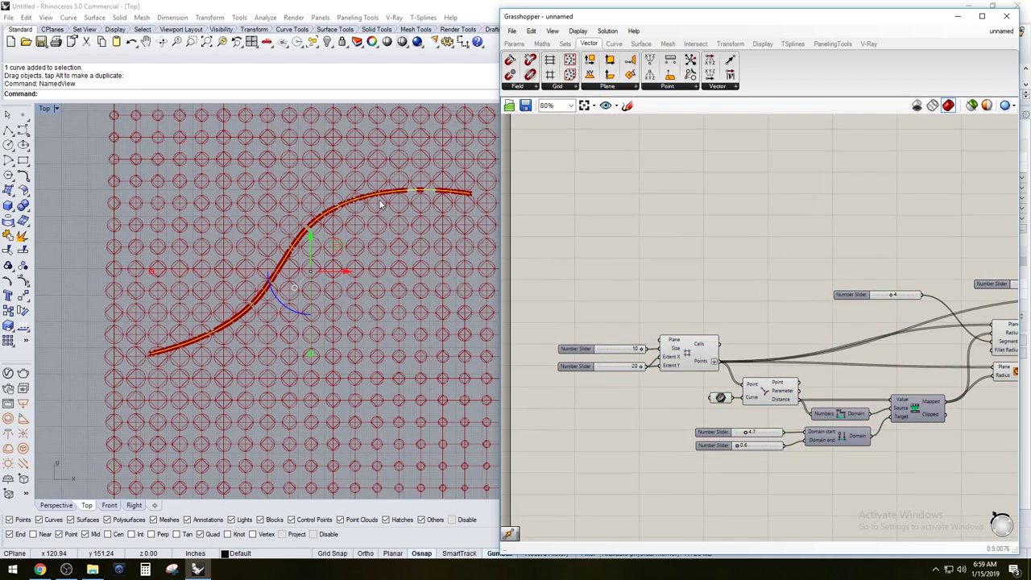
Delete the Circle component from the square grid definition
right_click_drag(854, 221, 598, 199)
scroll(796, 316, "up", 3)
left_click(727, 379)
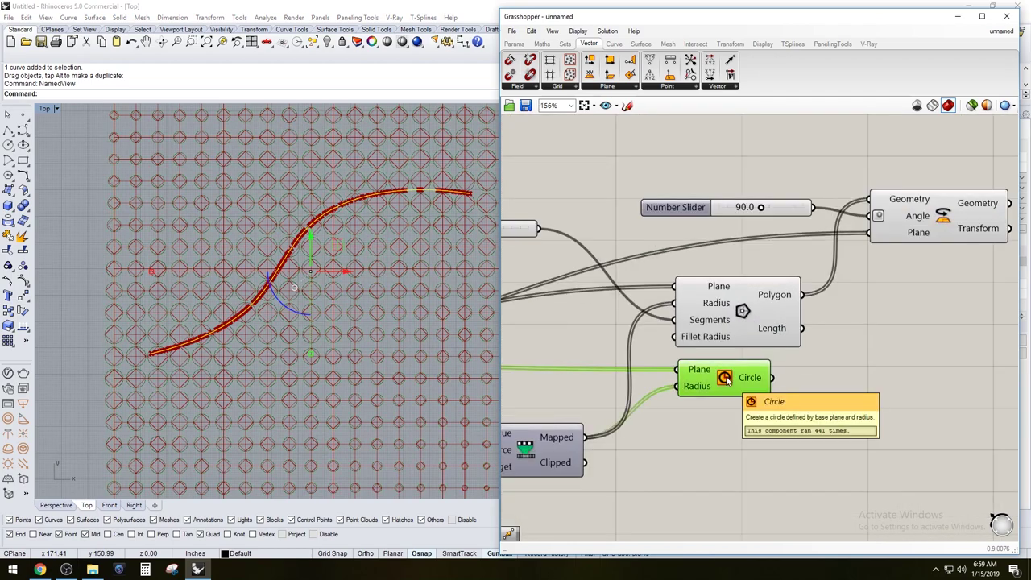
key("Delete")
scroll(619, 280, "down", 4)
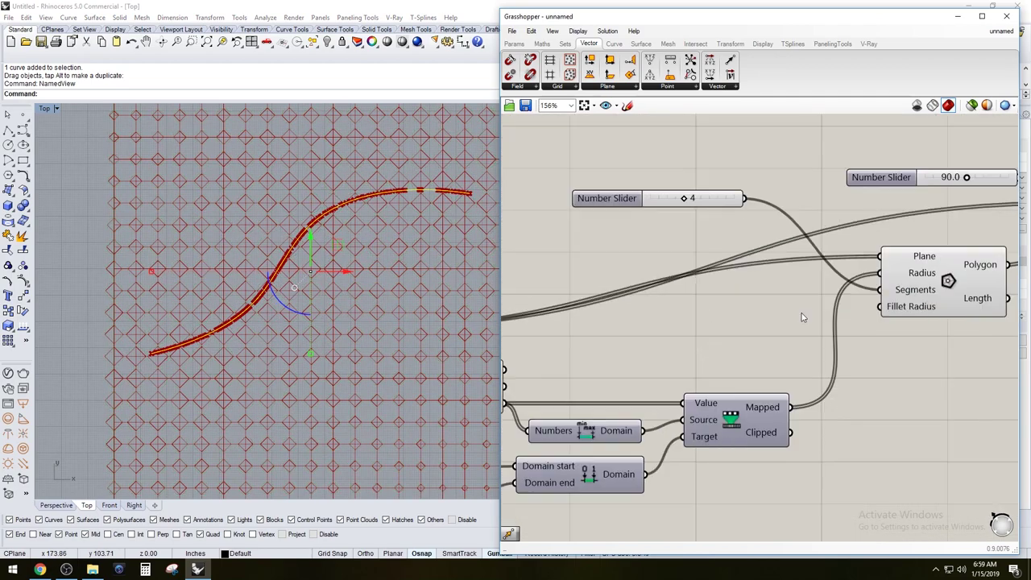
right_click_drag(697, 259, 624, 269)
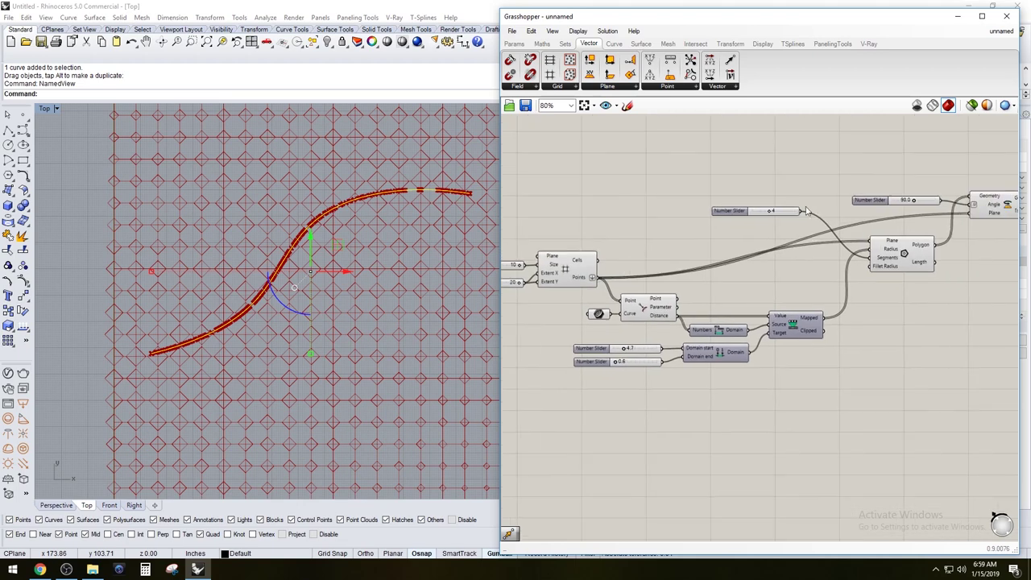
Select the Rotate and Polygon components in turn to highlight the shapes each one produces
right_click_drag(999, 209, 832, 310)
scroll(833, 309, "up", 2)
left_click(833, 299)
left_click(807, 253)
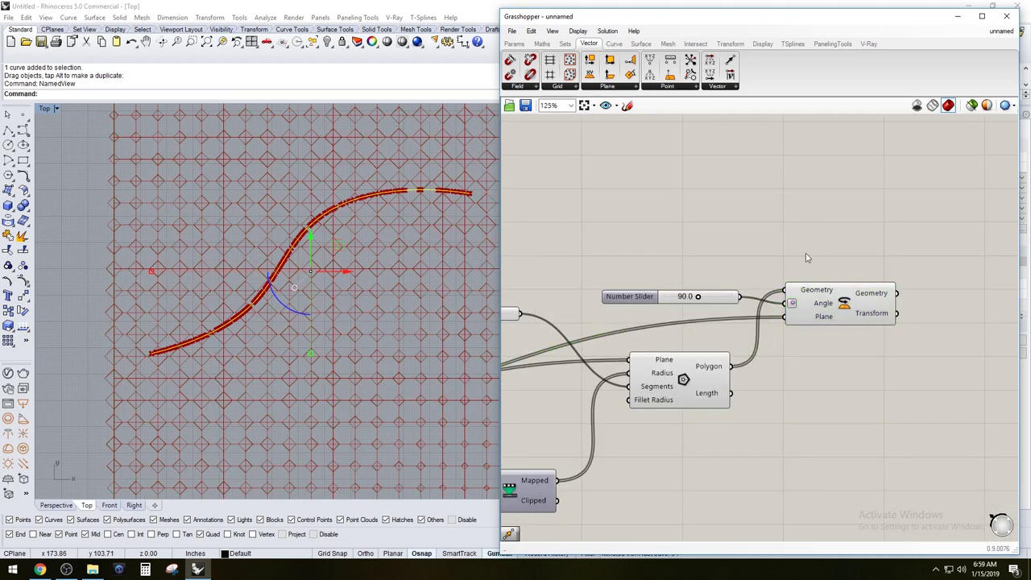
left_click(856, 310)
left_click(845, 249)
left_click(697, 372)
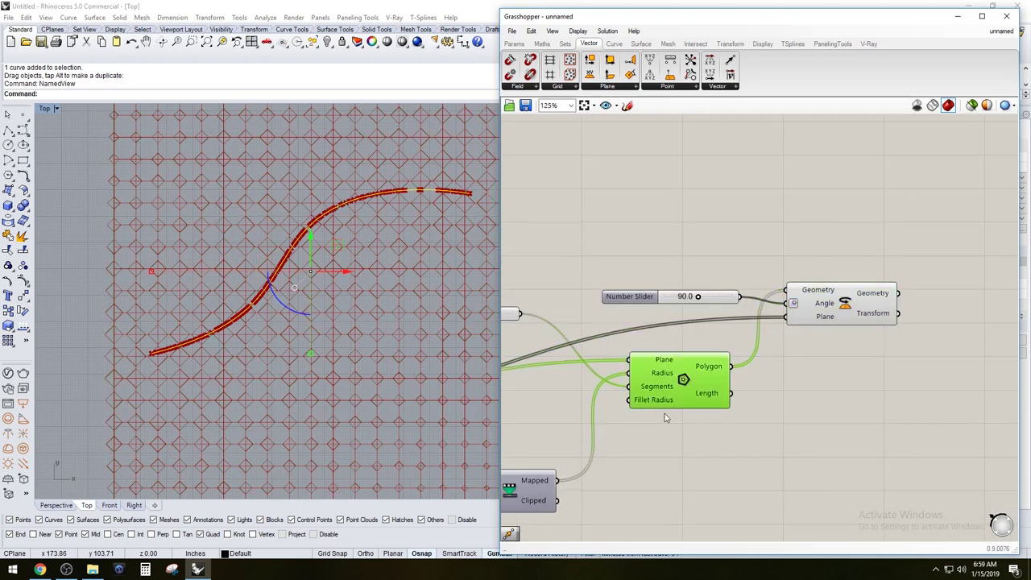
right_click_drag(701, 472, 827, 409)
right_click_drag(683, 445, 938, 470)
Turn off the previews of the curve closest point component and the Curve parameter feeding it
left_click(798, 395)
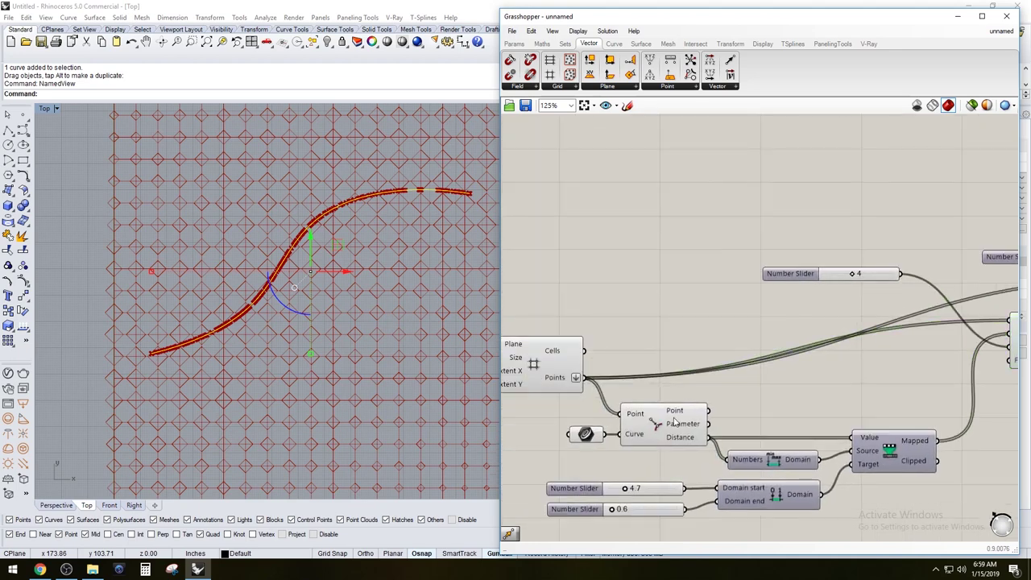
left_click(664, 419)
middle_click(660, 420)
left_click(637, 408)
left_click(586, 435)
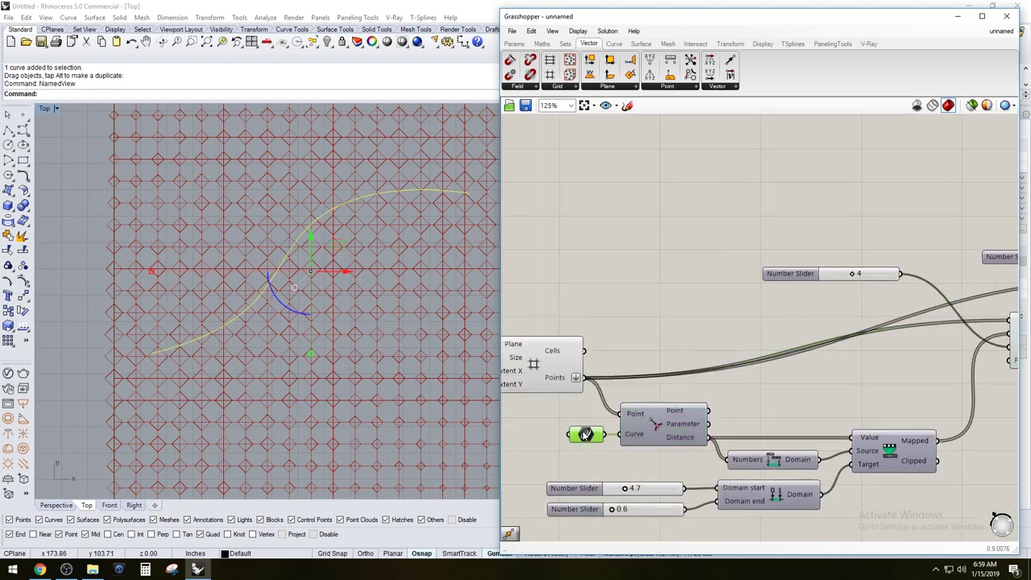
scroll(644, 282, "down", 1)
Turn the Square grid component's preview off and back on to compare the polygons with and without grid lines
right_click_drag(612, 299, 643, 263)
right_click_drag(555, 317, 648, 322)
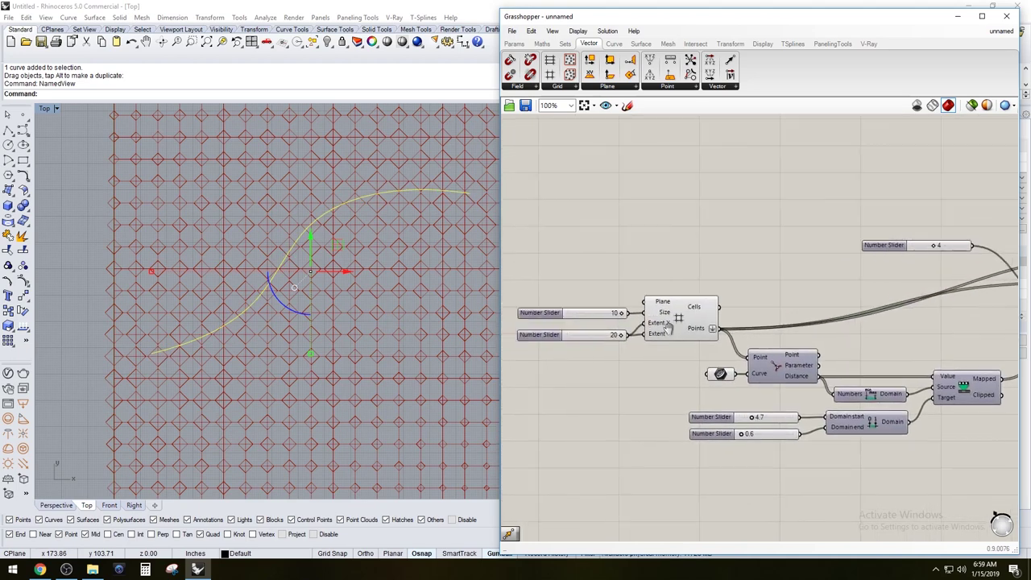
scroll(656, 319, "up", 2)
left_click(702, 317)
middle_click(701, 317)
left_click(736, 284)
left_click(749, 237)
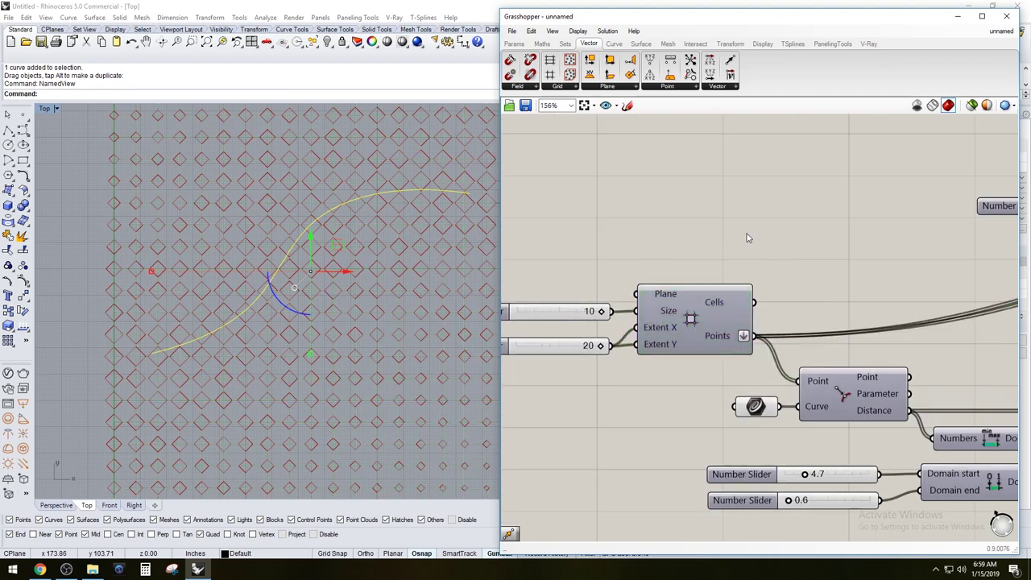
left_click(690, 318)
right_click(690, 318)
left_click(349, 240)
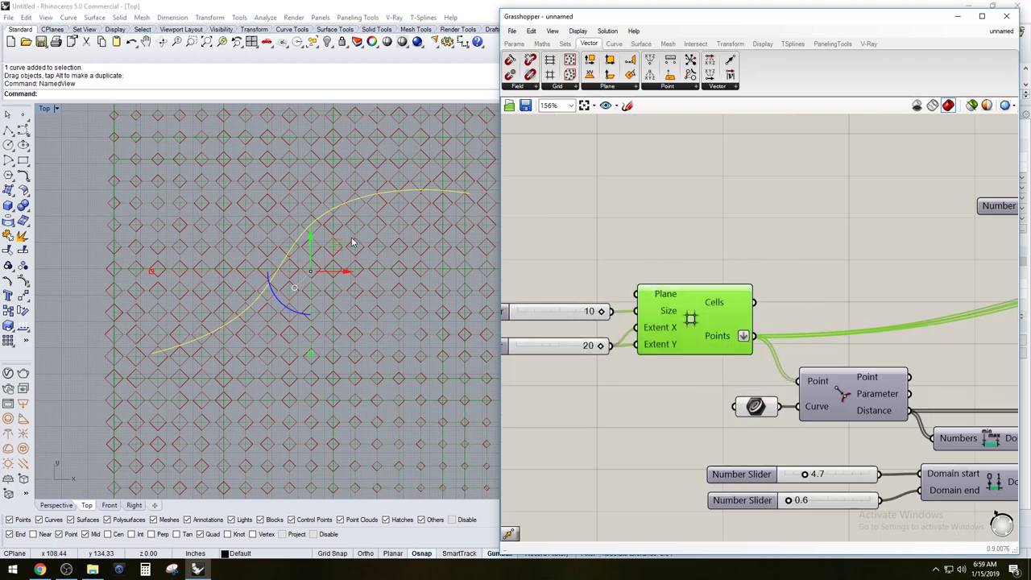
right_click_drag(349, 239, 325, 257)
right_click_drag(570, 309, 697, 293)
scroll(722, 272, "down", 1)
double_click(657, 226)
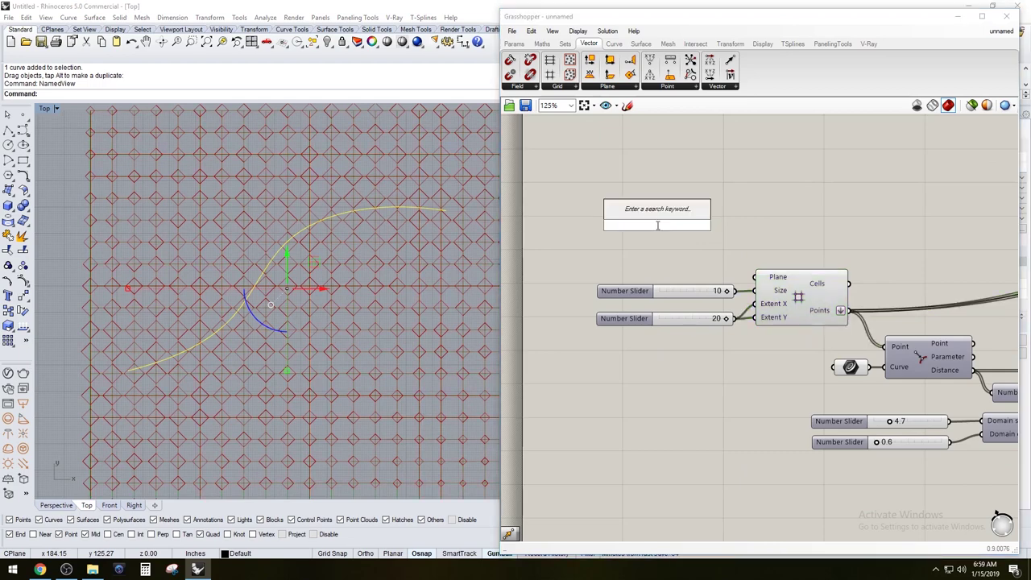
type("12")
left_click(594, 223)
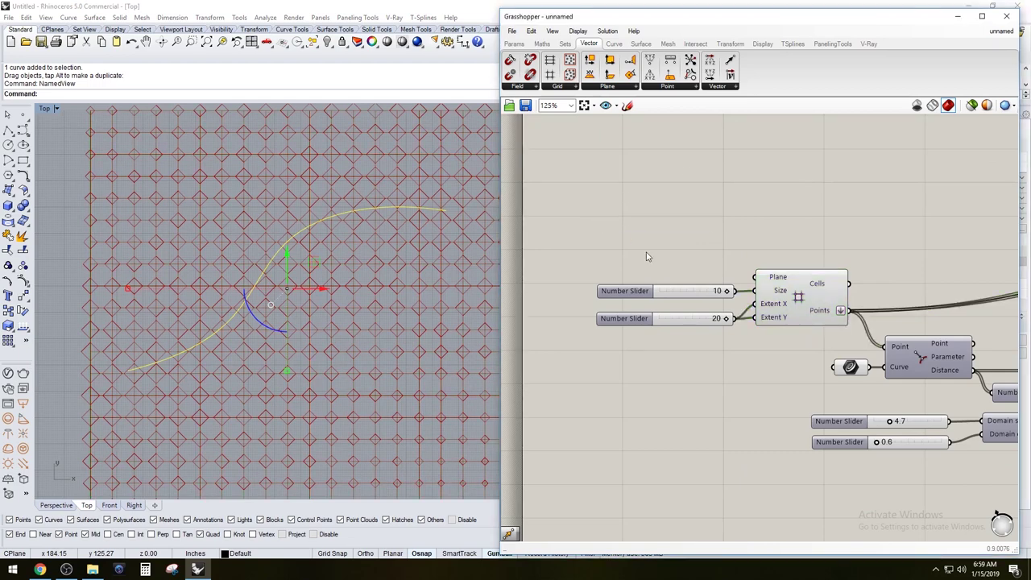
mouse_move(727, 293)
left_mouse_down()
mouse_move(703, 295)
mouse_move(738, 293)
left_mouse_up()
Move the Polygon component and its Segments slider lower, clear of the Rotate component
scroll(646, 235, "down", 3)
right_click_drag(746, 240, 696, 247)
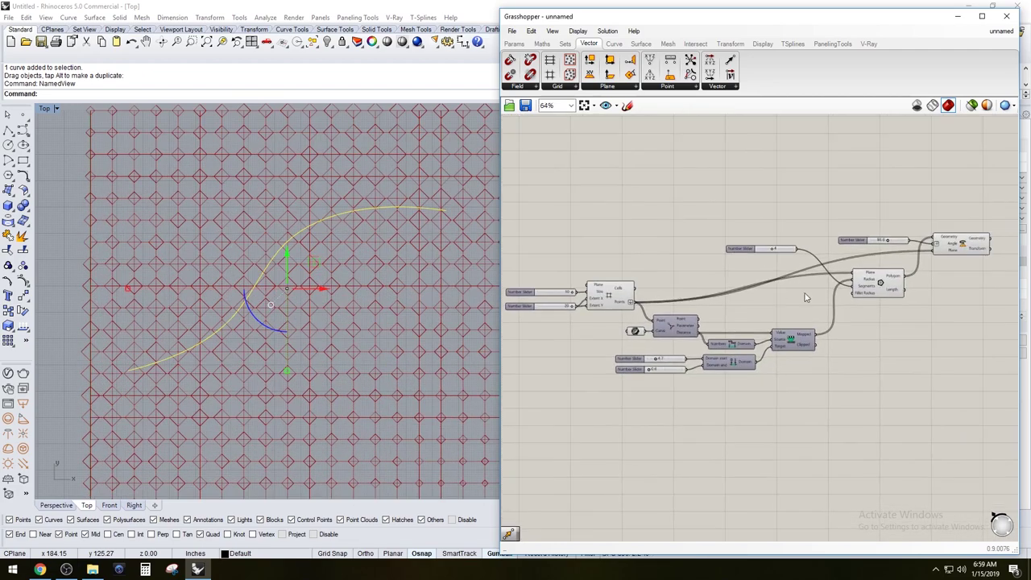
left_click_drag(869, 288, 864, 322)
left_click(869, 275)
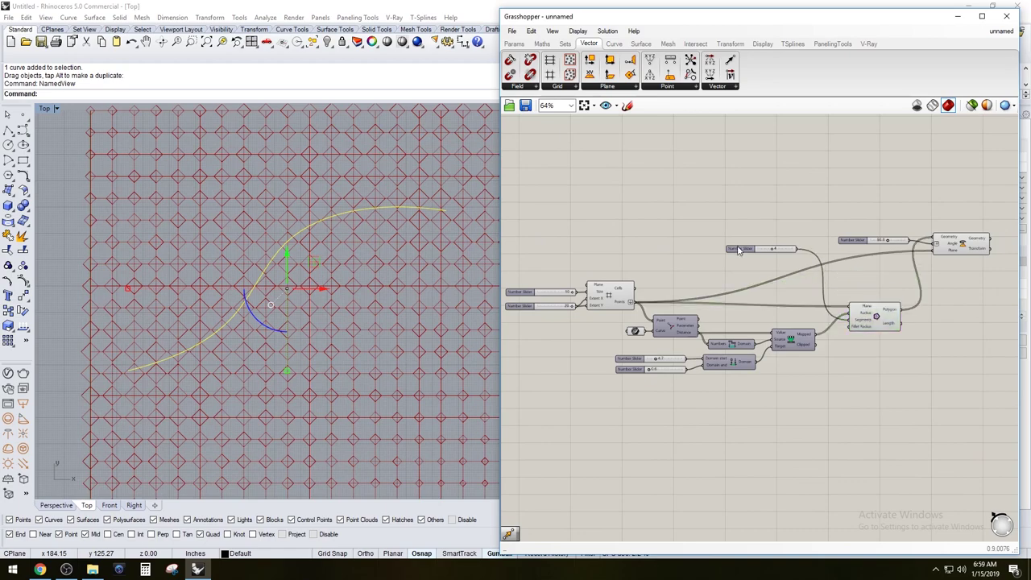
left_click_drag(738, 251, 748, 284)
Set the polygon's Segments slider to 5
scroll(736, 282, "up", 7)
left_click(842, 195)
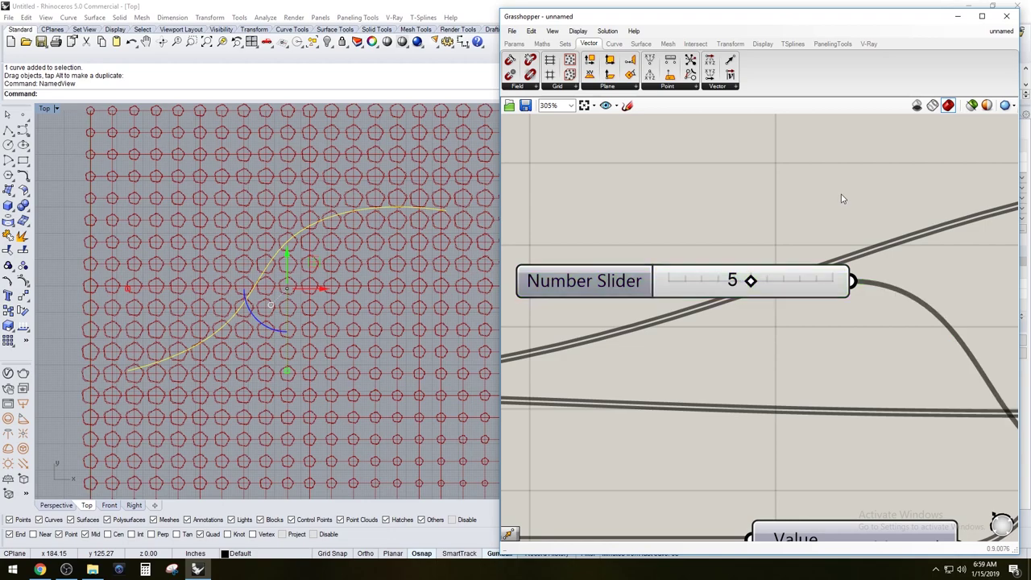
scroll(870, 237, "down", 3)
Select the Rotate component to highlight the rotated pentagons on the grid
right_click_drag(894, 270, 684, 327)
right_click_drag(1013, 283, 810, 307)
left_click(842, 256)
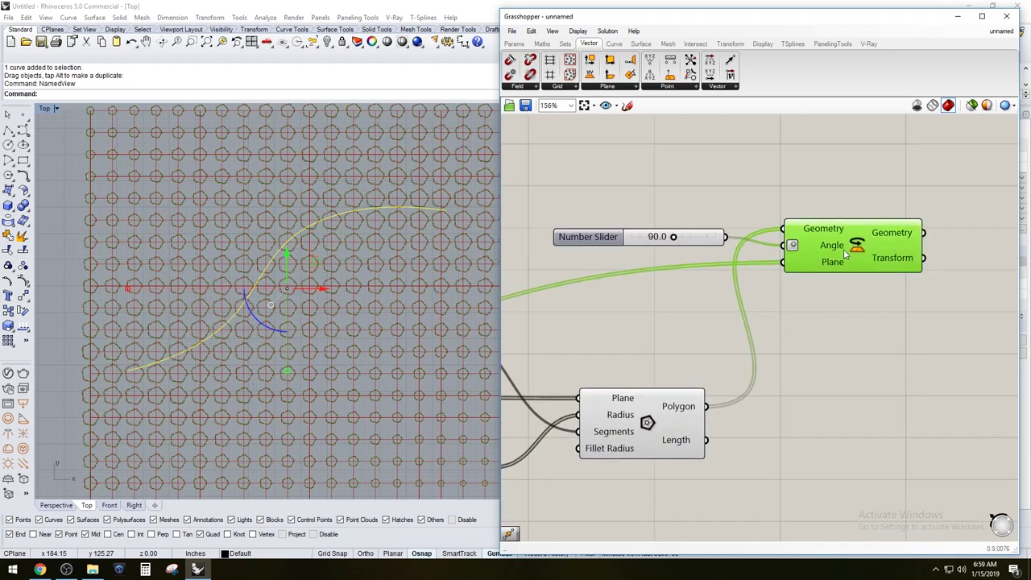
right_click(842, 253)
left_click(844, 205)
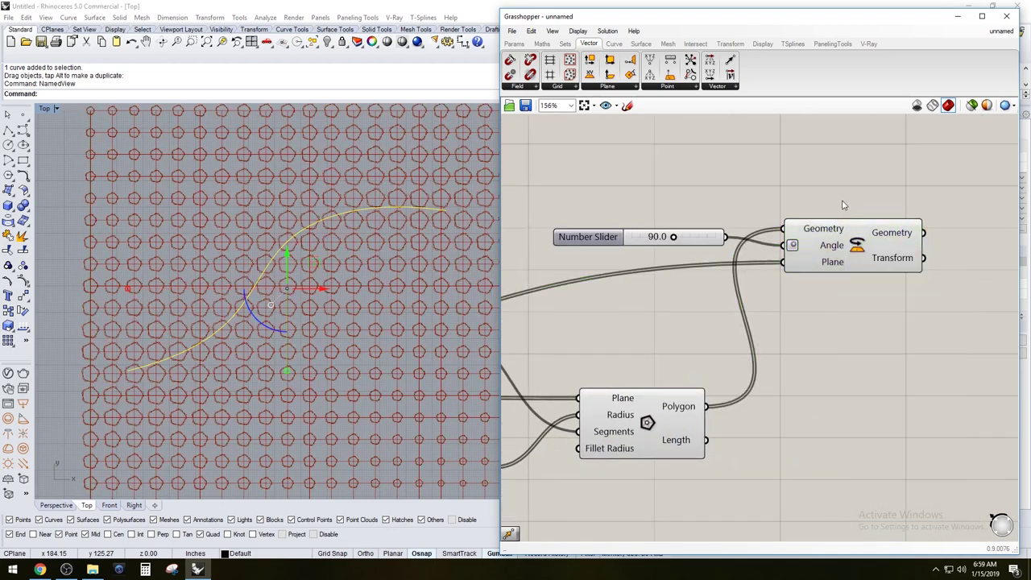
Turn off the Polygon component's preview and set the Rotate component's angle slider to 0
left_click(833, 249)
left_click(677, 406)
right_click(677, 406)
right_click(636, 422)
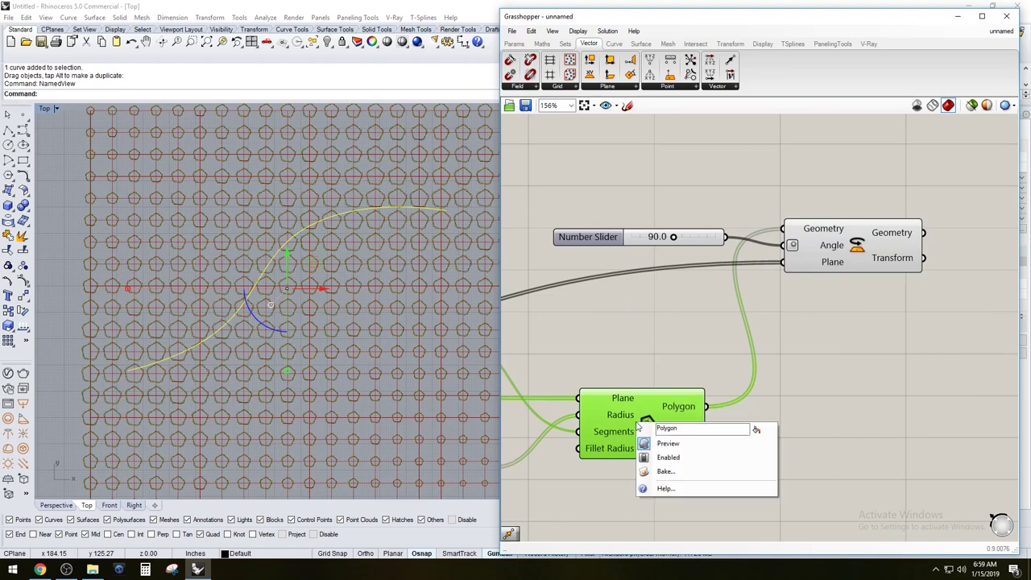
left_click(668, 443)
left_click(669, 336)
right_click_drag(669, 336, 825, 301)
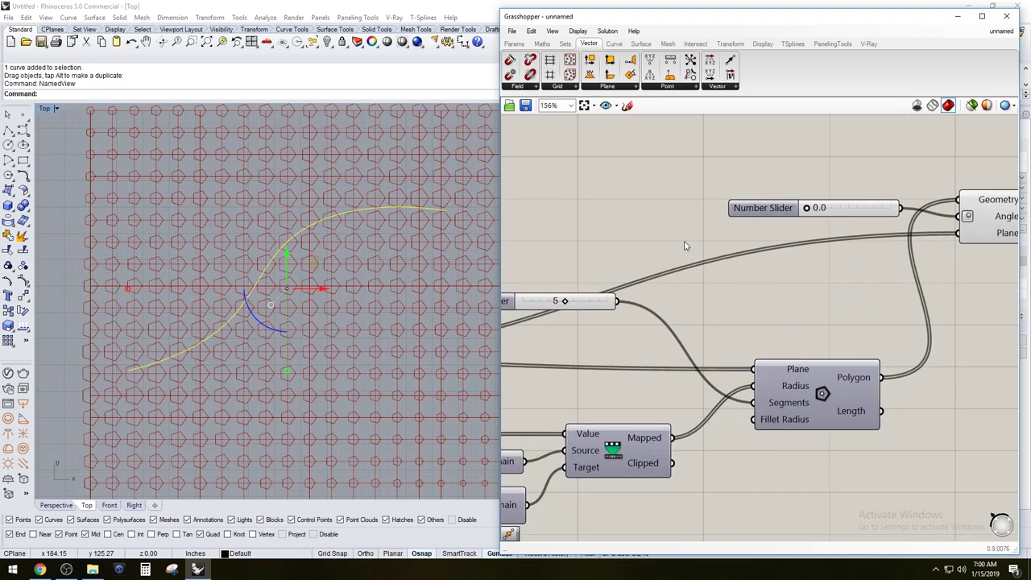
Turn off the Square grid component's preview and set the polygon's Segments slider to 6
scroll(548, 303, "up", 5)
scroll(664, 205, "down", 6)
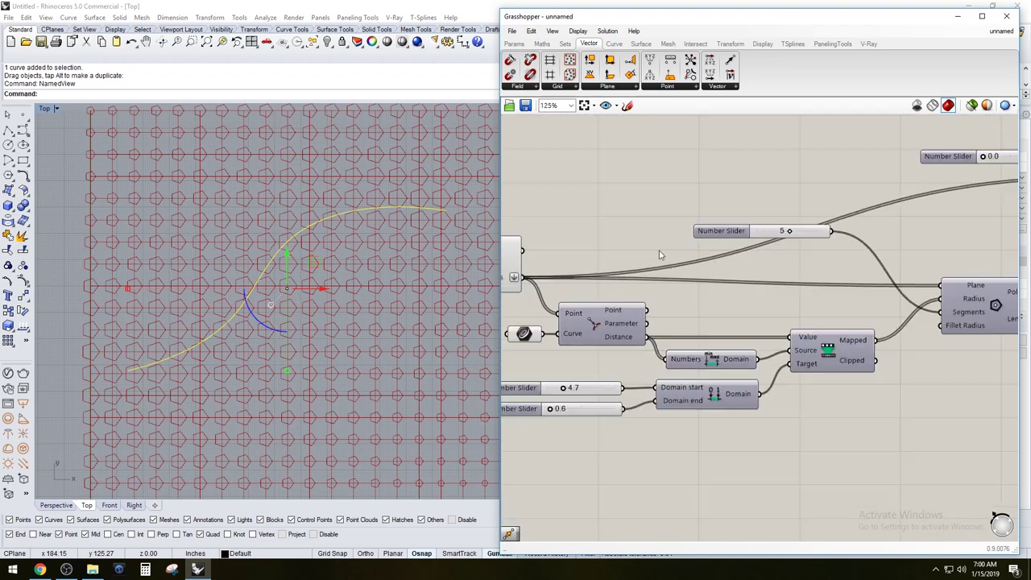
middle_click(580, 262)
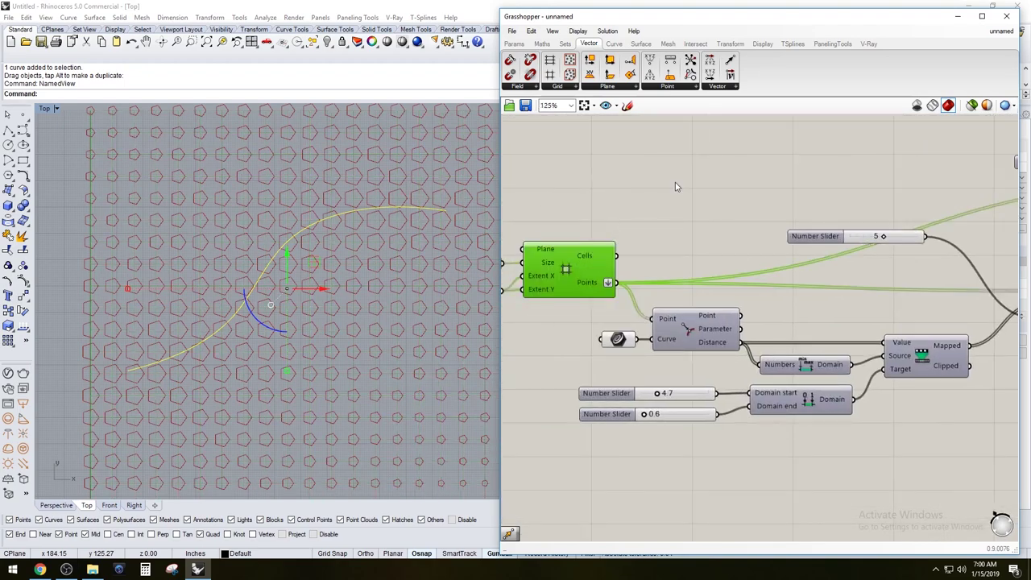
scroll(900, 253, "up", 5)
mouse_move(911, 252)
left_mouse_down()
mouse_move(840, 250)
mouse_move(929, 255)
left_mouse_up()
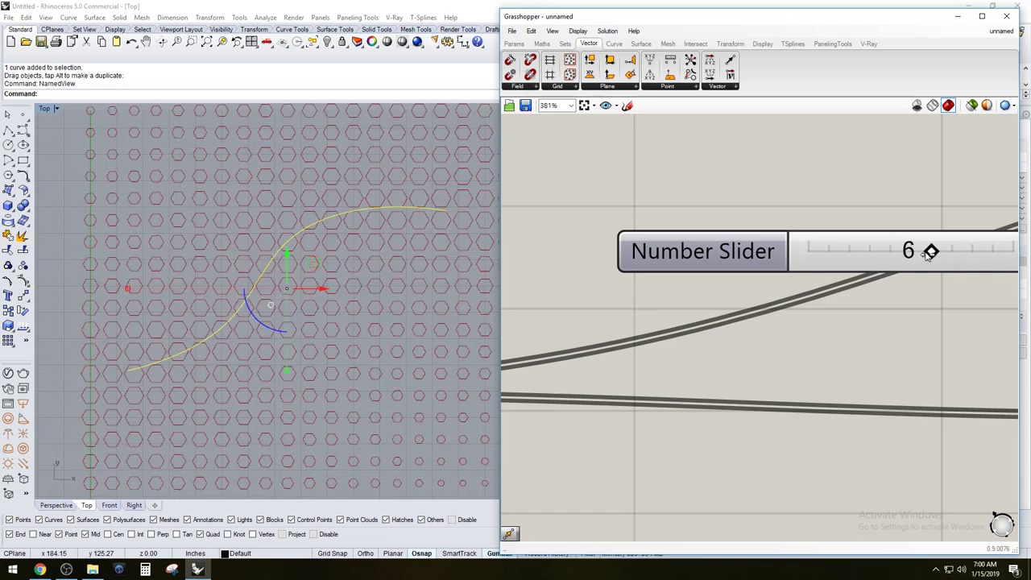
Move the attractor curve across the hexagon grid and pull its right end control point down
scroll(314, 246, "down", 5)
scroll(288, 299, "up", 3)
scroll(298, 230, "down", 2)
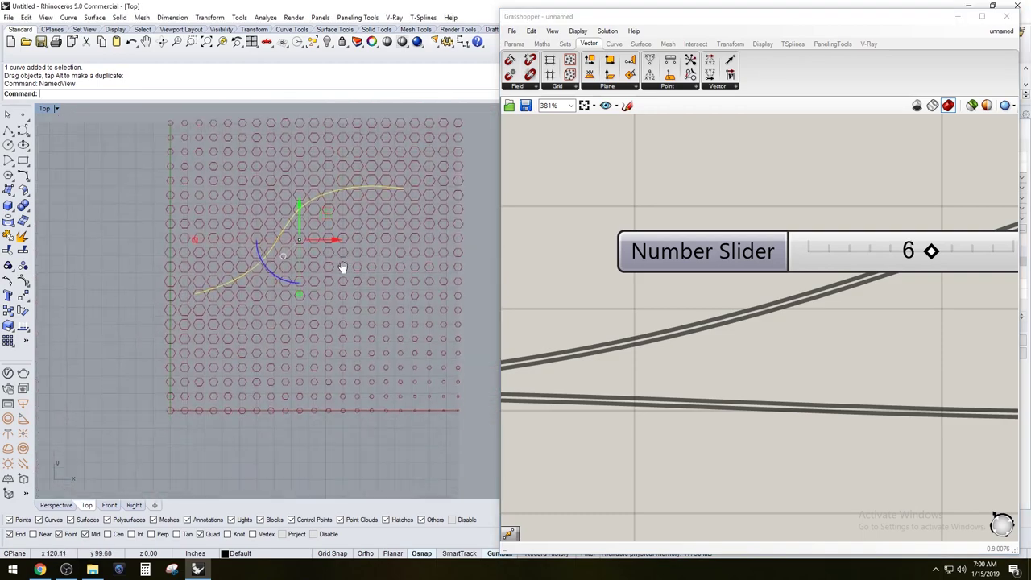
left_click_drag(298, 230, 349, 307)
left_click_drag(321, 272, 321, 219)
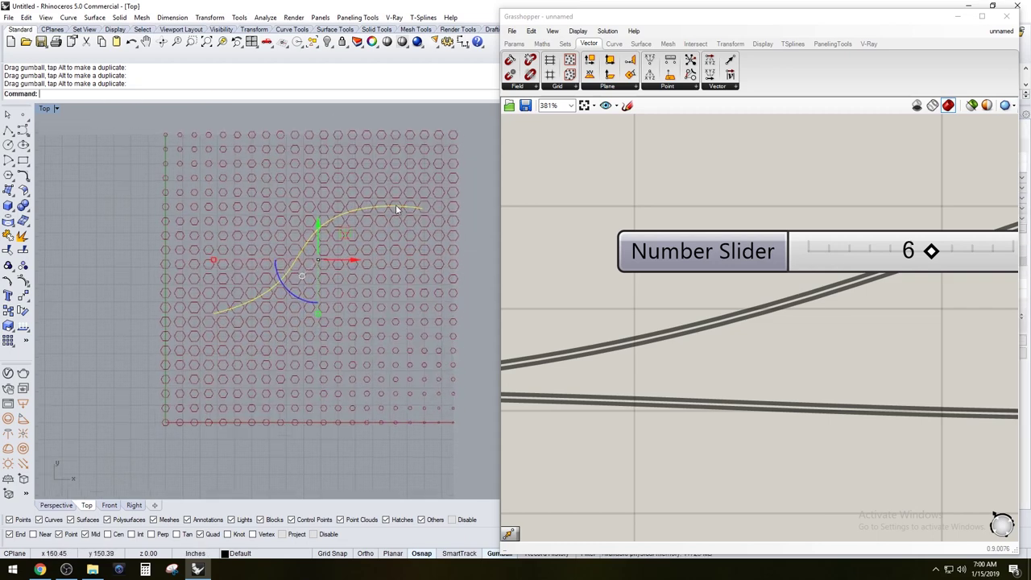
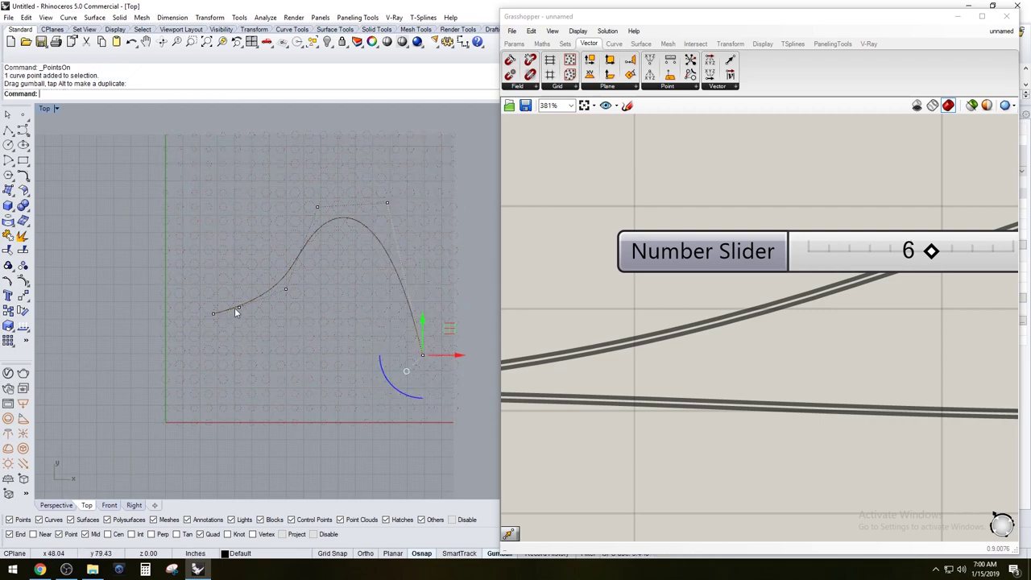
Leave control point editing, reselect the attractor curve and move it upward over the grid
left_click(485, 245)
key("Escape")
right_click_drag(391, 271, 374, 254)
scroll(358, 267, "up", 4)
scroll(359, 267, "down", 4)
left_click(299, 212)
left_click_drag(299, 212, 296, 174)
right_click_drag(347, 209, 275, 237)
scroll(727, 223, "down", 5)
right_click_drag(809, 247, 614, 242)
right_click_drag(702, 386, 831, 375)
right_click_drag(621, 370, 833, 358)
scroll(709, 370, "up", 2)
left_click_drag(700, 356, 722, 390)
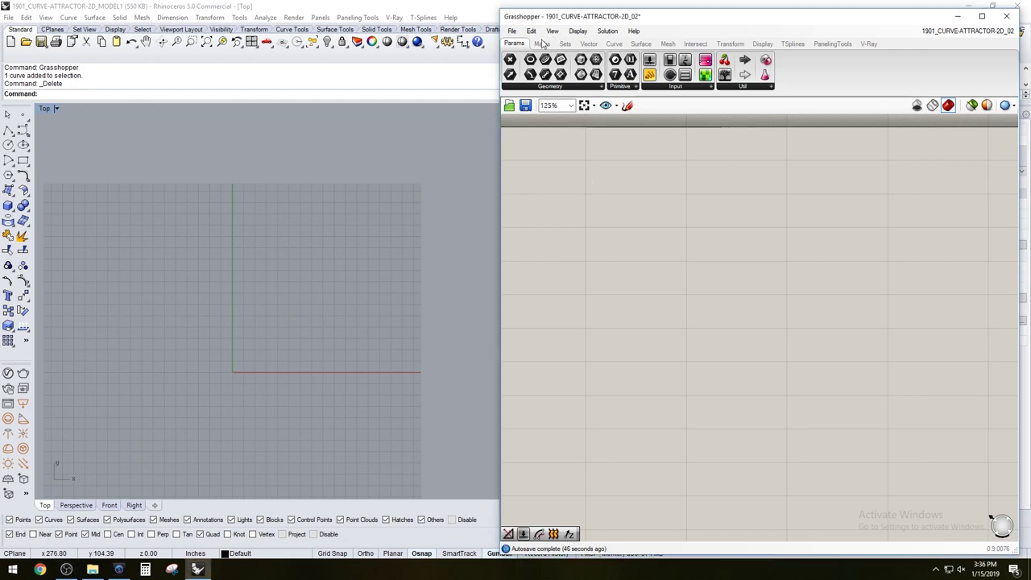
Place a Square grid component on the empty canvas, leaving room beside its inputs
left_click(546, 45)
left_click(565, 44)
left_click(585, 45)
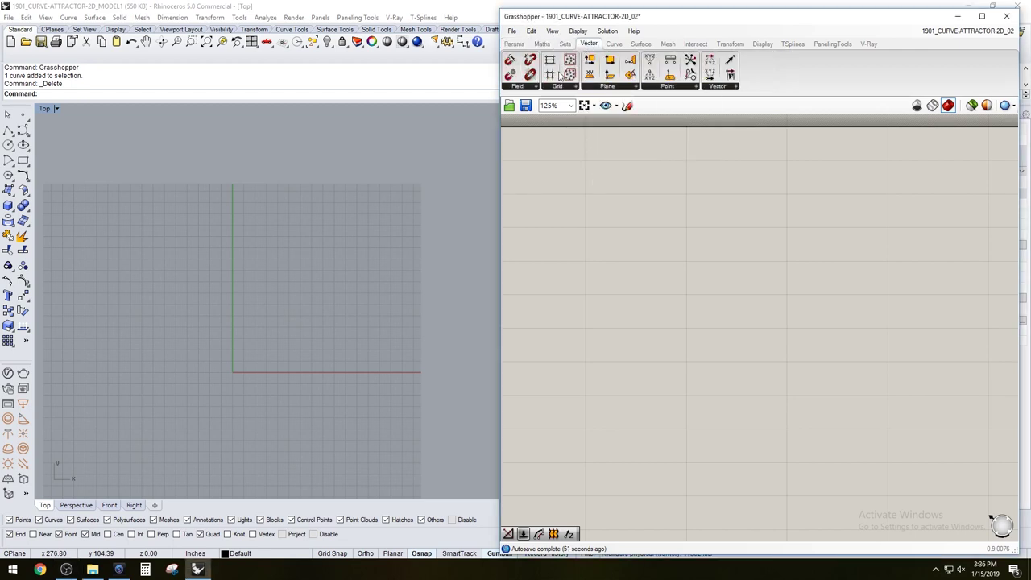
left_click_drag(549, 74, 724, 277)
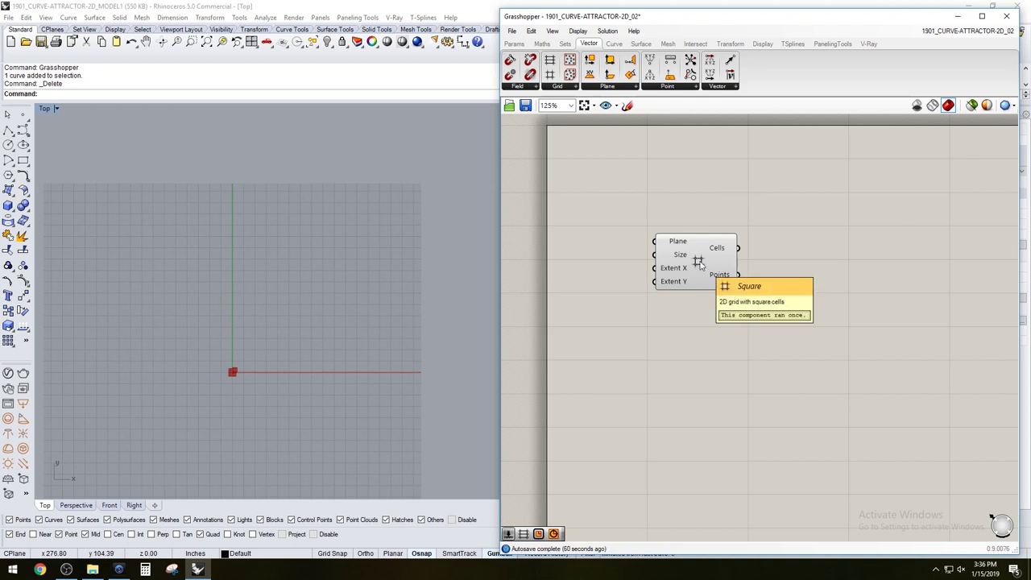
left_click_drag(699, 263, 814, 263)
scroll(646, 232, "up", 1)
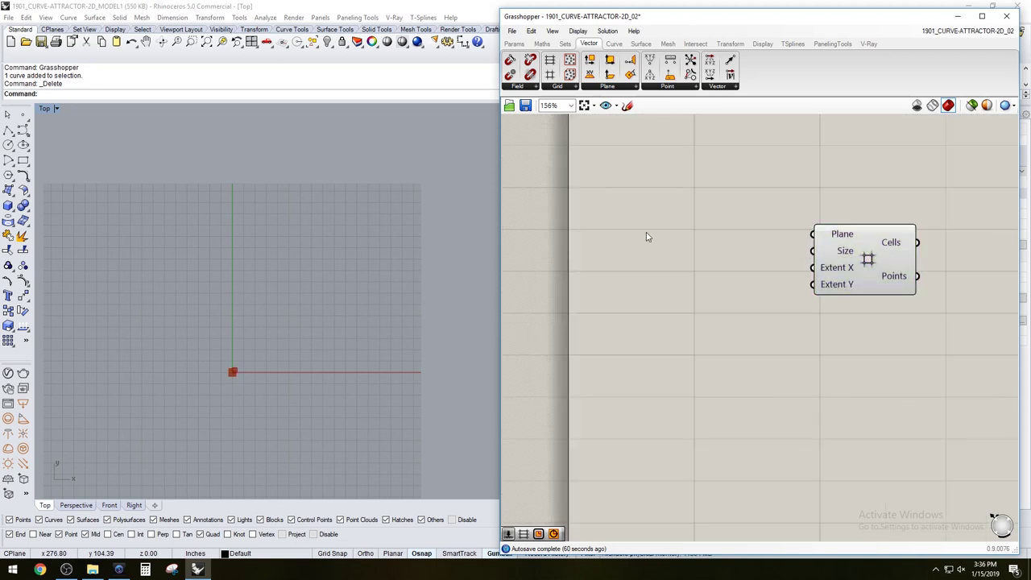
Add a number slider with the value 10 beside the Square grid component's inputs
double_click(646, 232)
type("1")
key("Return")
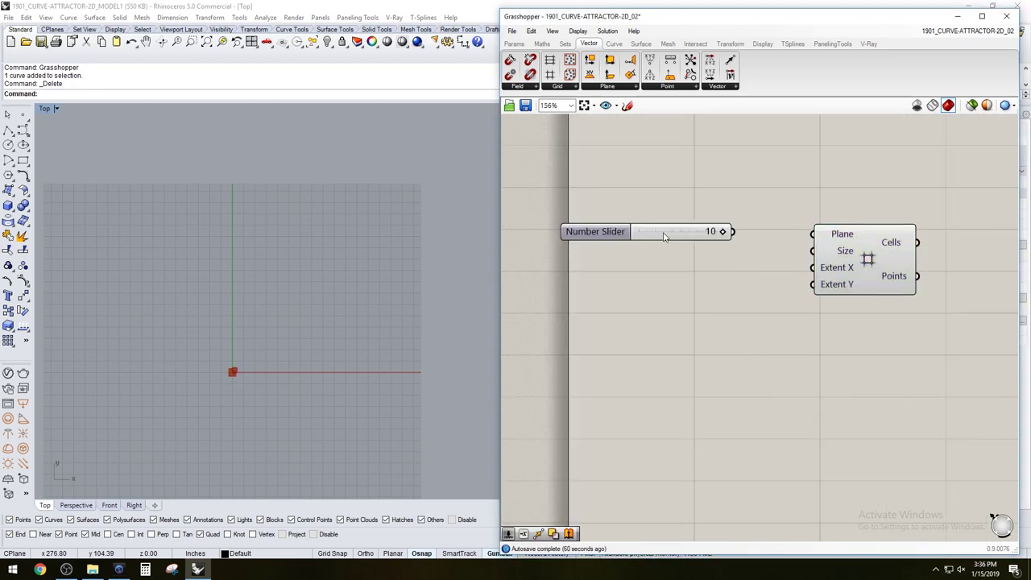
Move the 10 slider in line with the Square grid's Size input and connect it there
left_click_drag(619, 231, 647, 250)
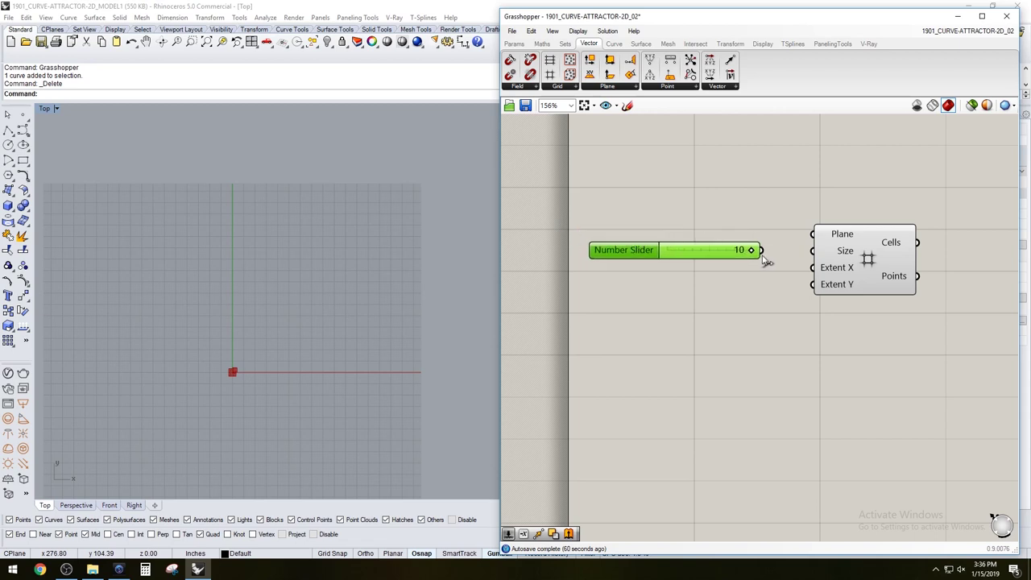
left_click_drag(790, 251, 856, 263)
left_click(738, 288)
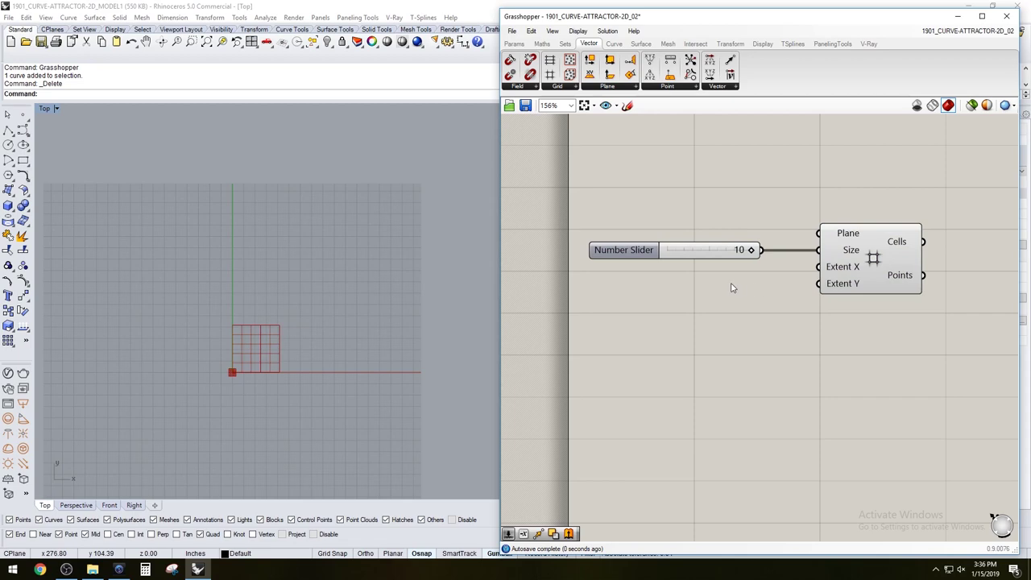
scroll(739, 286, "up", 2)
scroll(232, 371, "up", 1)
scroll(232, 372, "up", 1)
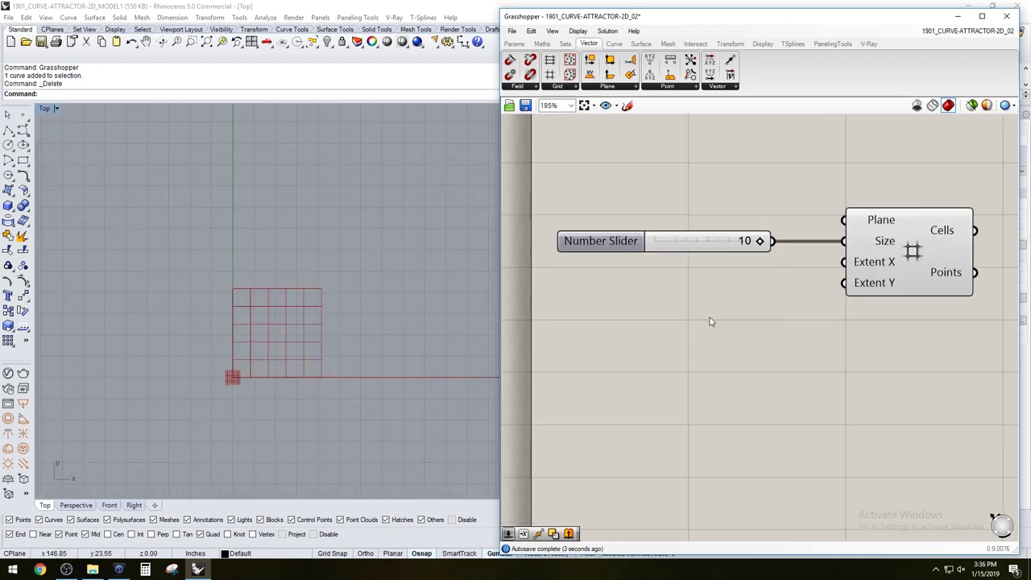
Add a second number slider with the value 20 and line it up below the first one
double_click(679, 301)
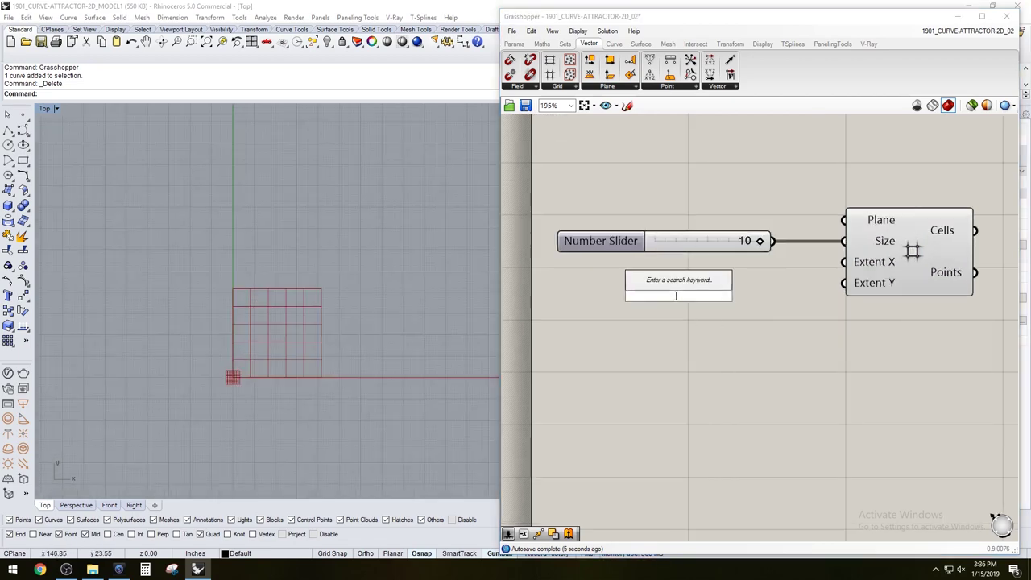
type("20")
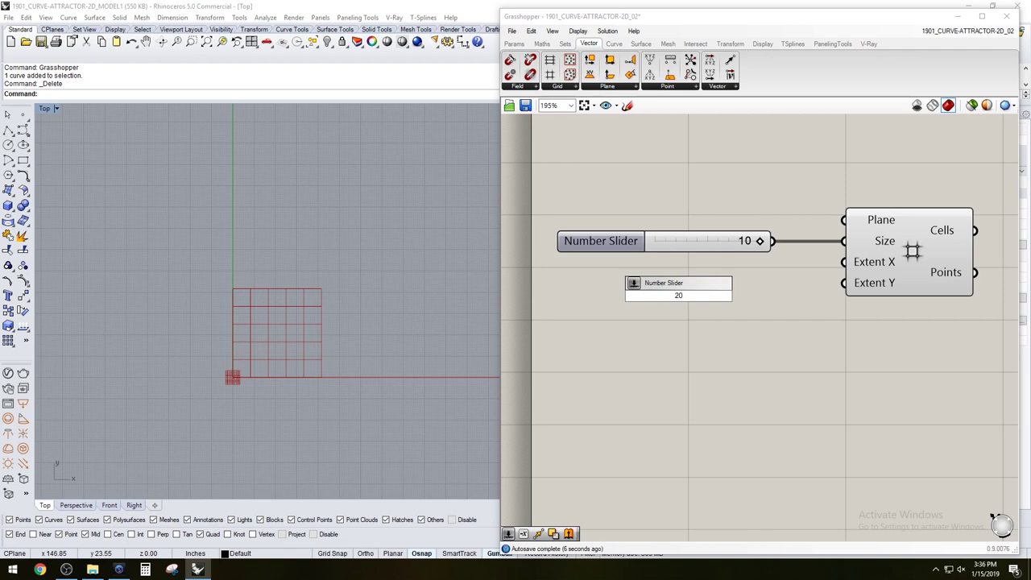
key("Return")
left_click_drag(590, 255, 604, 232)
left_click_drag(616, 299, 613, 275)
Connect the 20 slider to both the Extent X and Extent Y inputs of the Square grid
left_click_drag(784, 275, 851, 273)
left_click_drag(785, 276, 845, 283)
scroll(813, 347, "down", 1)
right_click_drag(815, 350, 763, 359)
scroll(348, 324, "down", 10)
right_click_drag(408, 315, 368, 314)
scroll(366, 307, "up", 6)
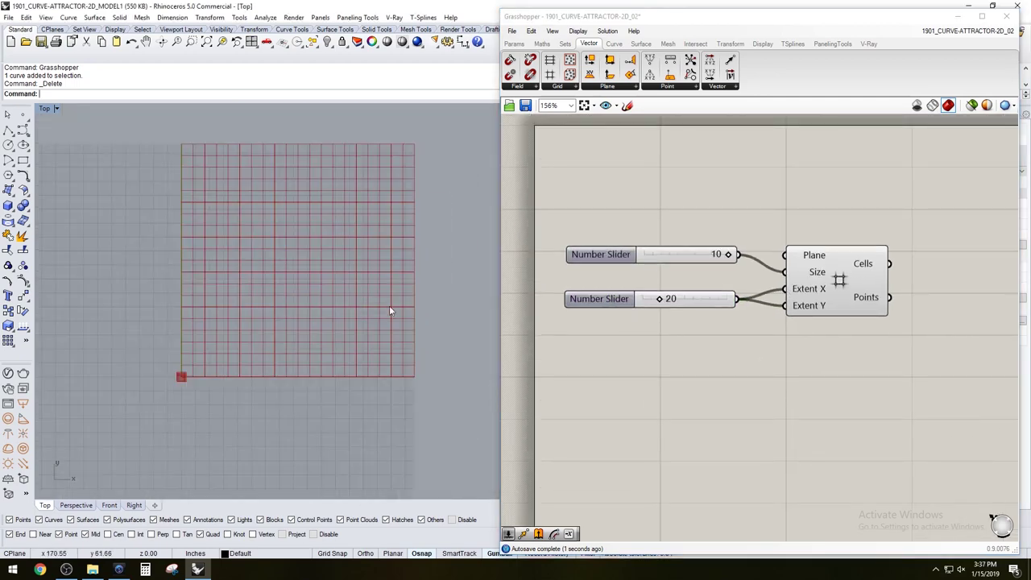
Select the Square grid component to highlight its preview in the Top viewport
left_click(839, 279)
left_click(854, 216)
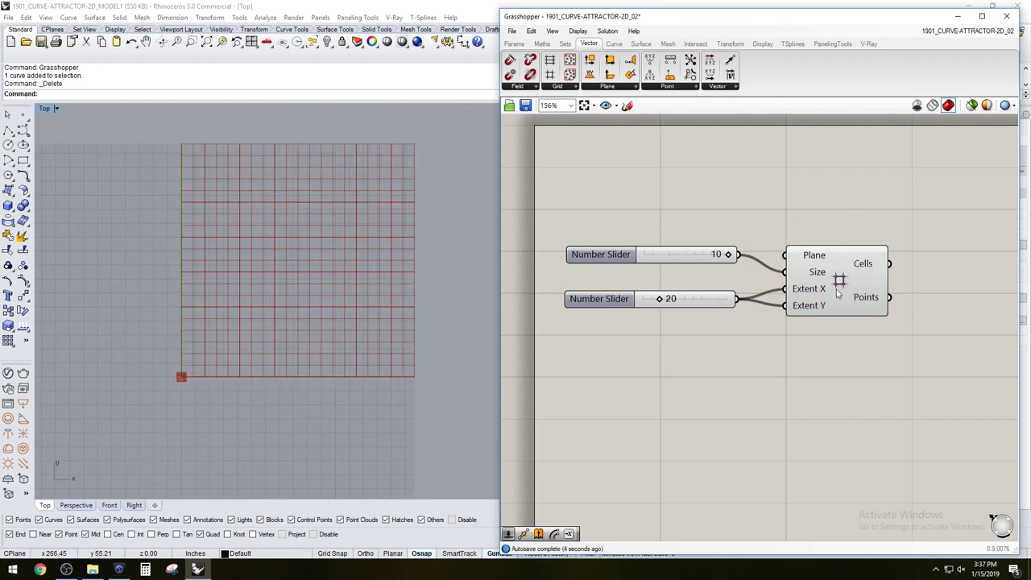
left_click(842, 284)
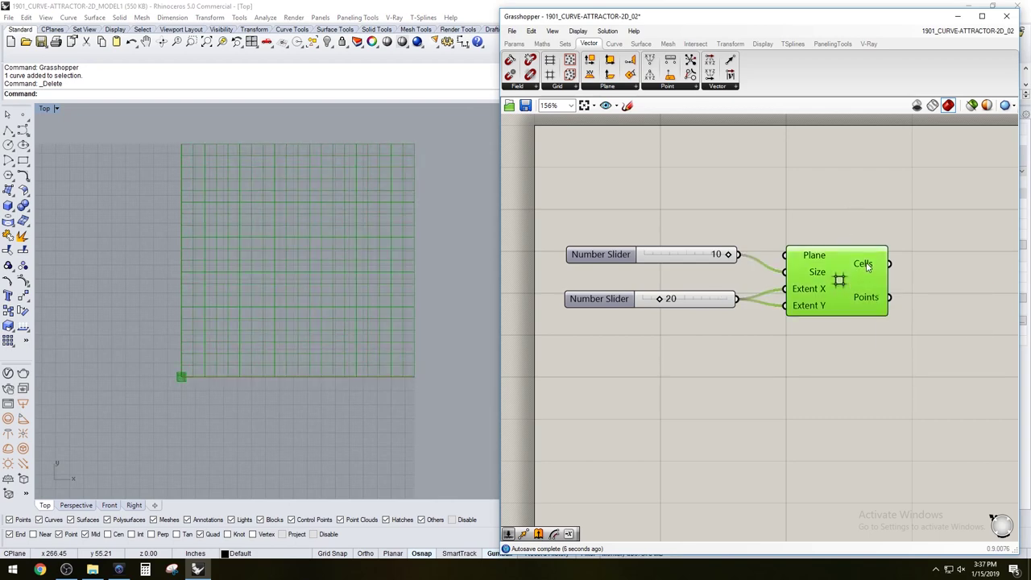
left_click(937, 268)
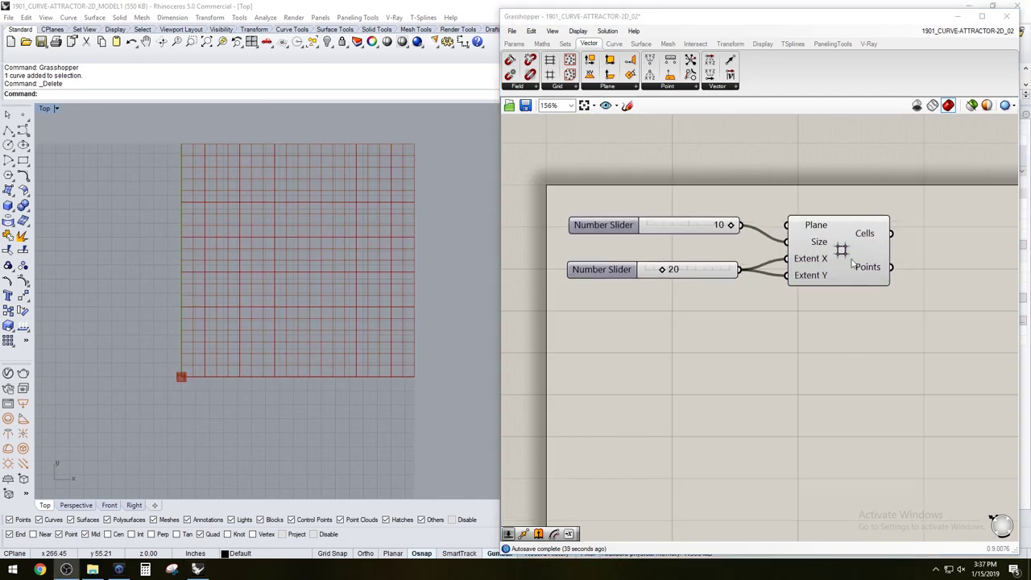
left_click(851, 263)
Place a Panel beside the Square grid component and connect the Points output to it
right_click_drag(889, 359, 759, 362)
left_click(852, 344)
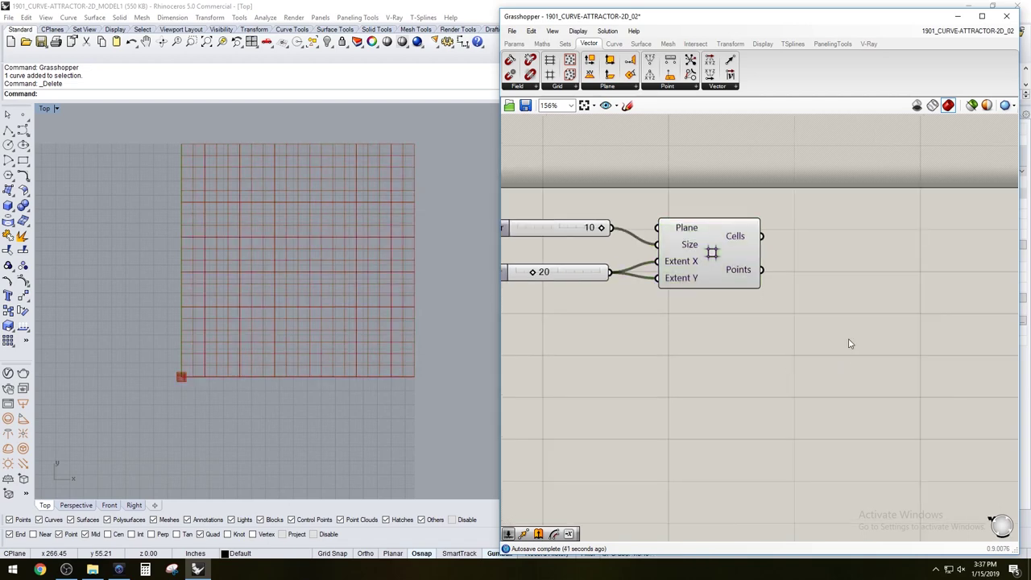
double_click(850, 344)
type("panel")
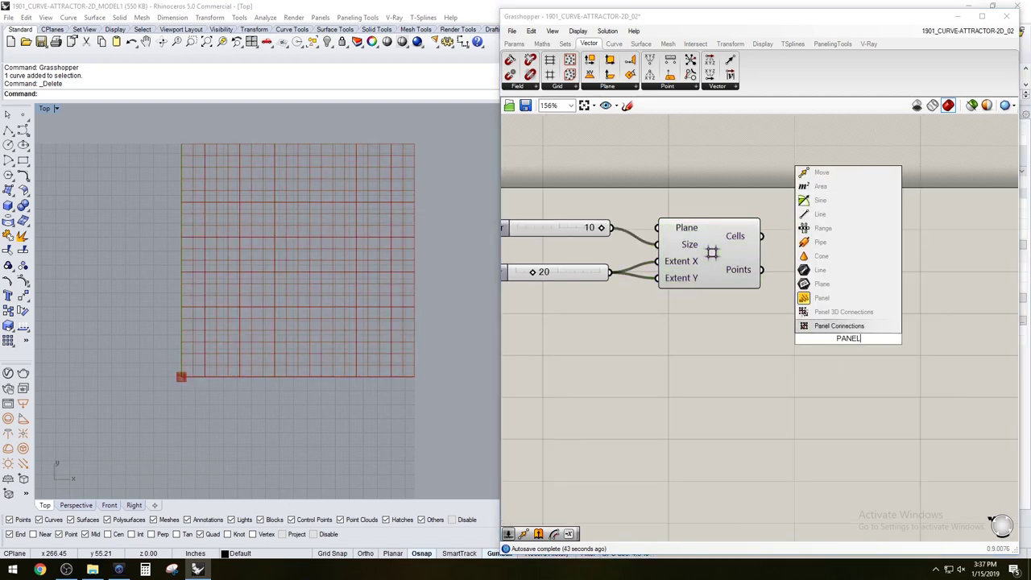
left_click(845, 325)
left_click_drag(840, 357, 856, 355)
left_click_drag(762, 270, 797, 336)
Make the Panel taller and move it up beside the Square grid component
left_click(892, 379)
left_click_drag(891, 377, 878, 519)
scroll(896, 415, "down", 2)
right_click_drag(926, 414, 924, 344)
left_click_drag(879, 268, 923, 245)
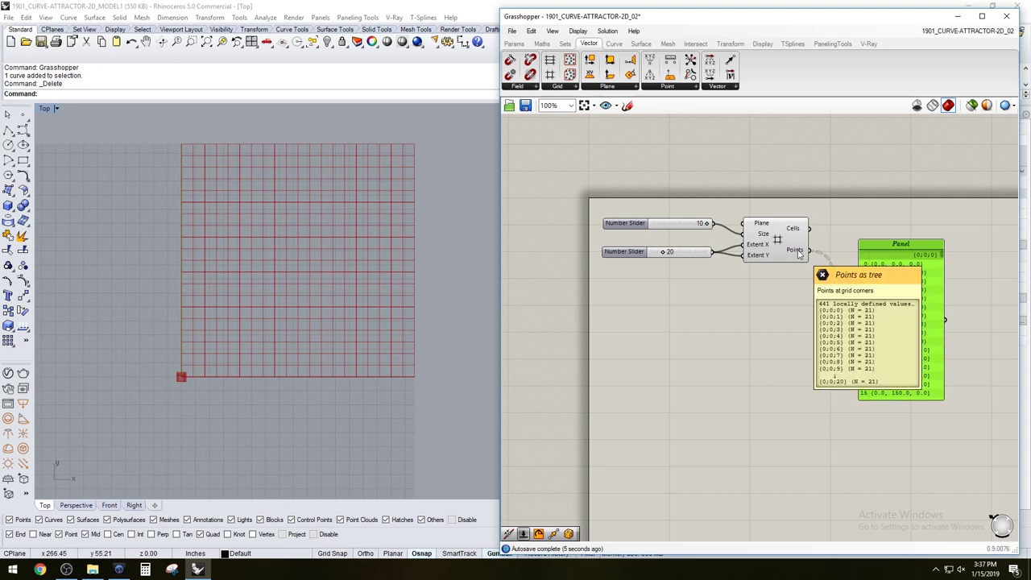
scroll(908, 318, "down", 2)
scroll(908, 318, "up", 3)
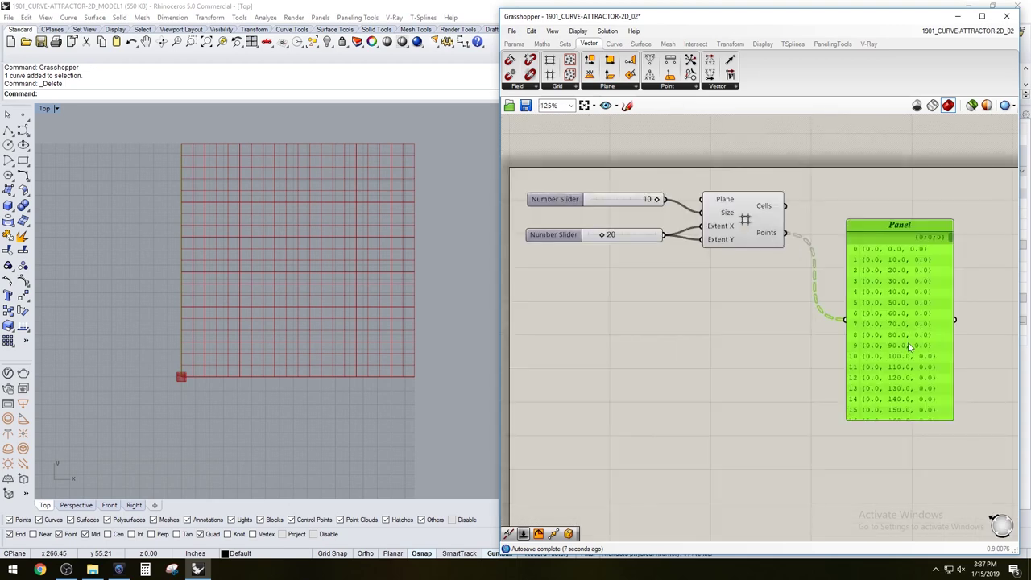
left_click_drag(899, 401, 899, 414)
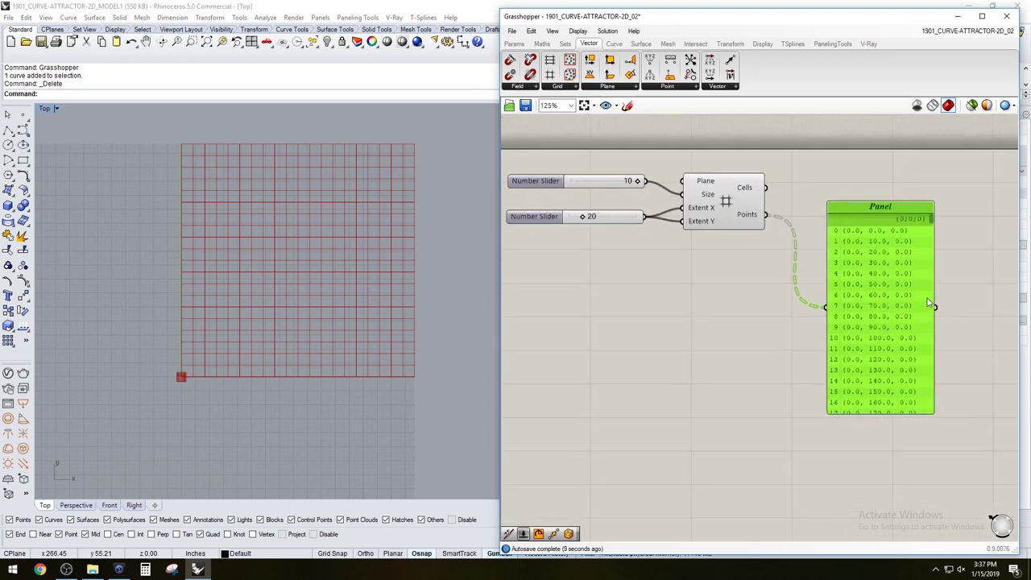
Look through the branches and point coordinates listed in the Panel
left_click_drag(931, 219, 933, 218)
scroll(935, 225, "down", 1)
scroll(935, 227, "down", 2)
left_click_drag(932, 226, 941, 206)
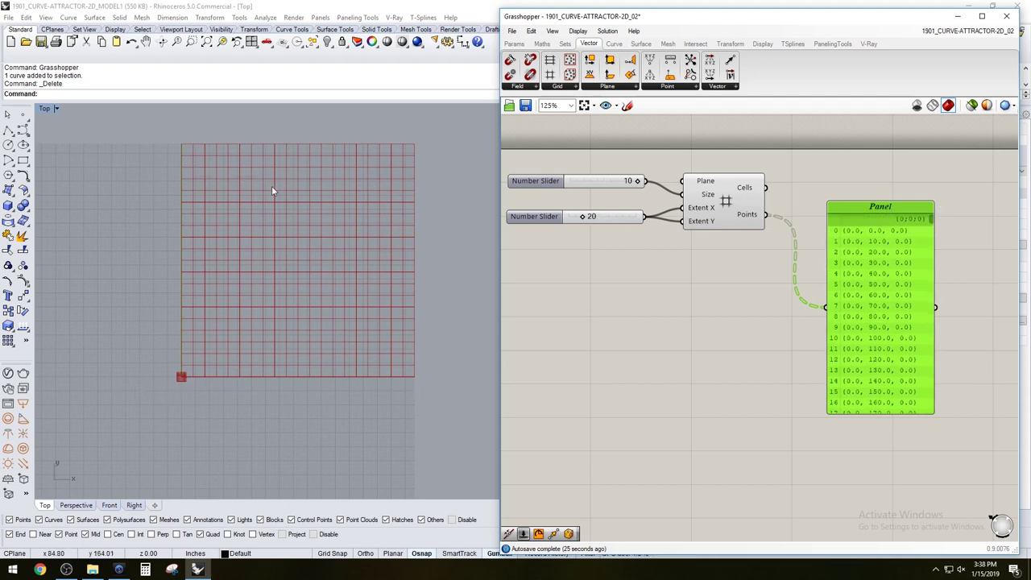
left_click(712, 342)
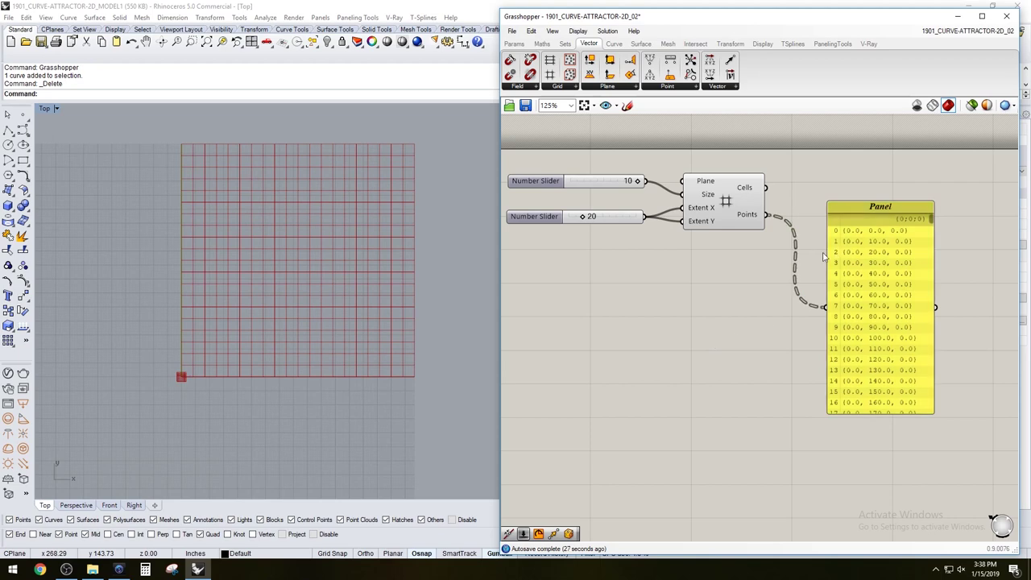
Move the Panel slightly up and flatten the Points output of the Square grid
left_click_drag(849, 201, 845, 187)
left_click(808, 294)
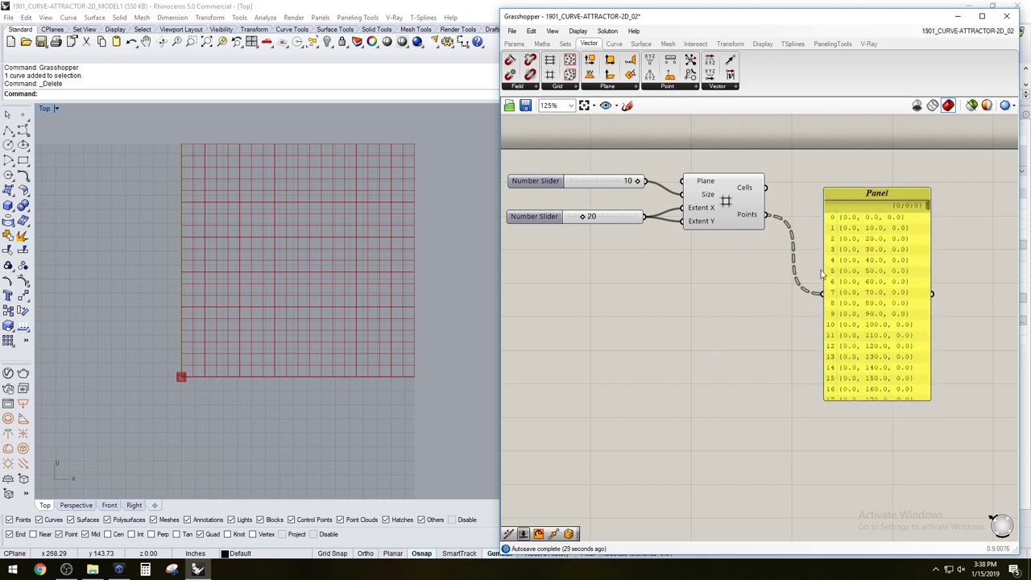
right_click_drag(759, 221, 735, 272)
right_click(726, 266)
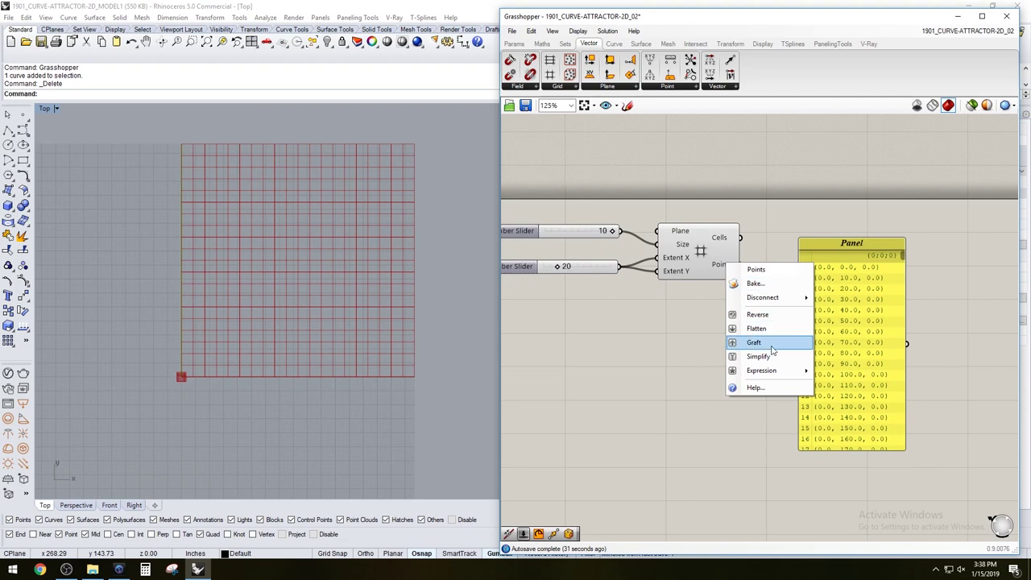
left_click(773, 339)
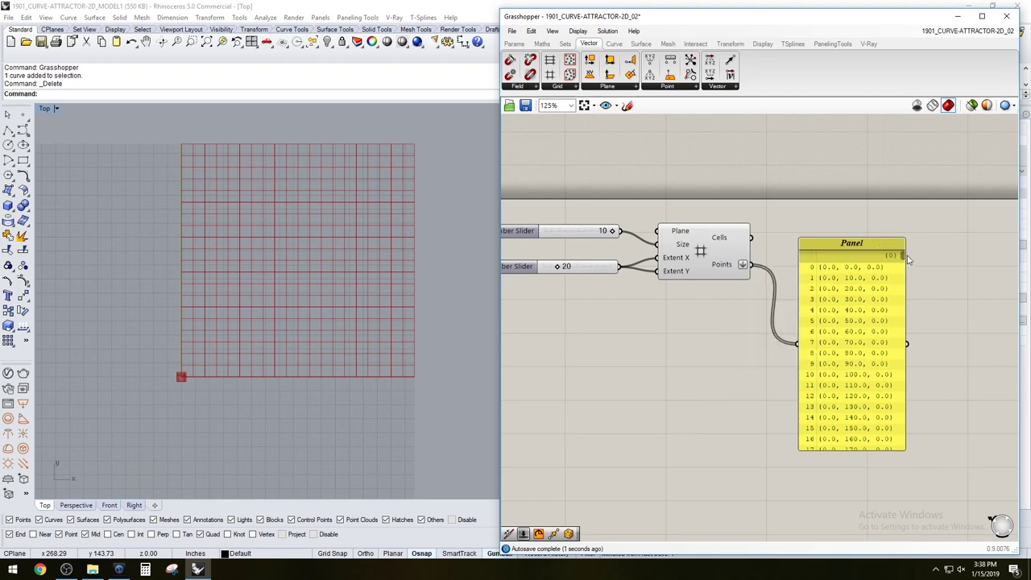
Widen the Panel and shift it up to read the flattened point list
left_click_drag(903, 258, 894, 224)
left_click(893, 217)
left_click(866, 304)
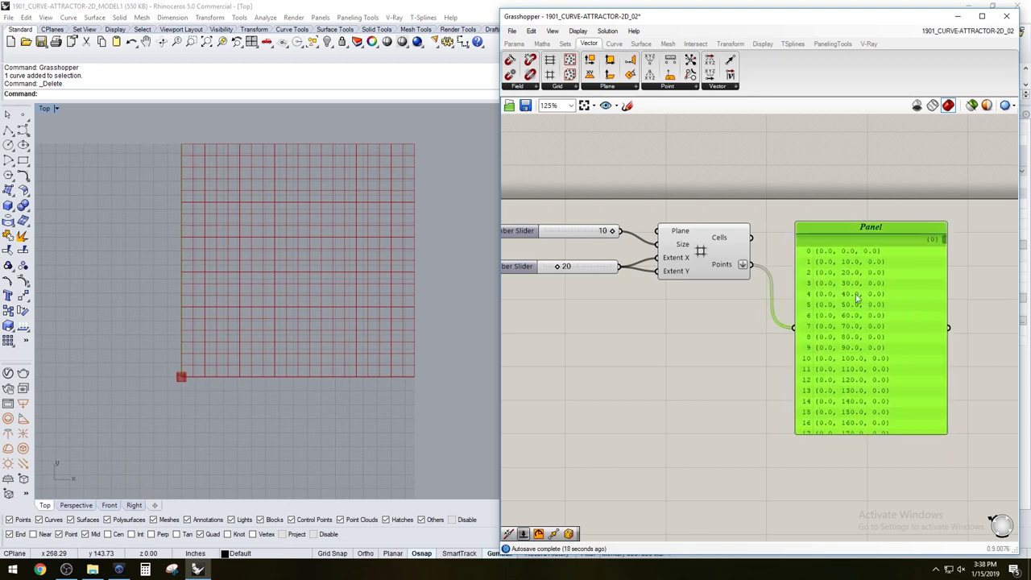
scroll(862, 257, "down", 3)
scroll(855, 278, "up", 5)
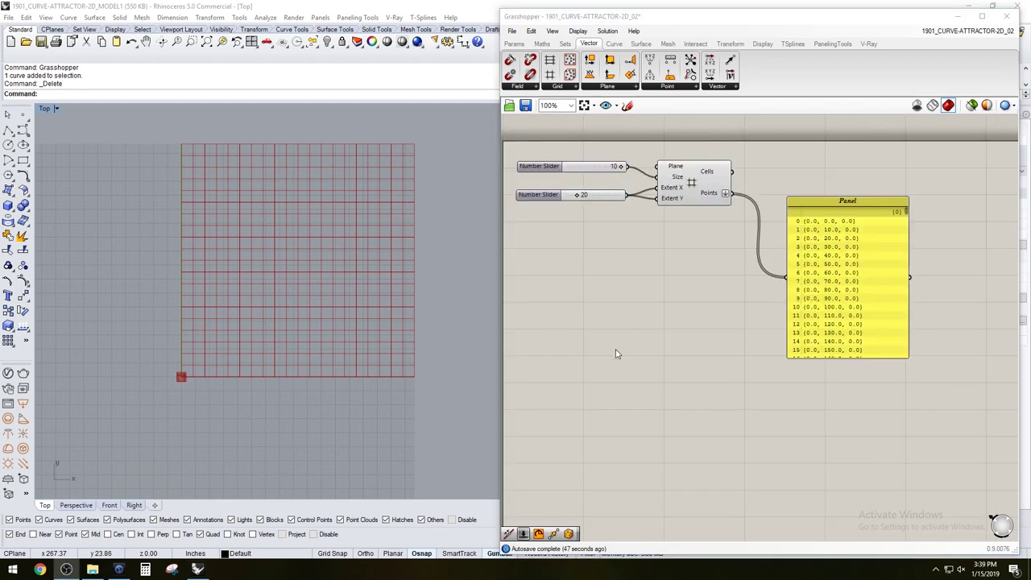
Draw a circle centred on the grid in the Top viewport, spanning a little over half its width
left_click(12, 145)
left_click(297, 259)
key("shift")
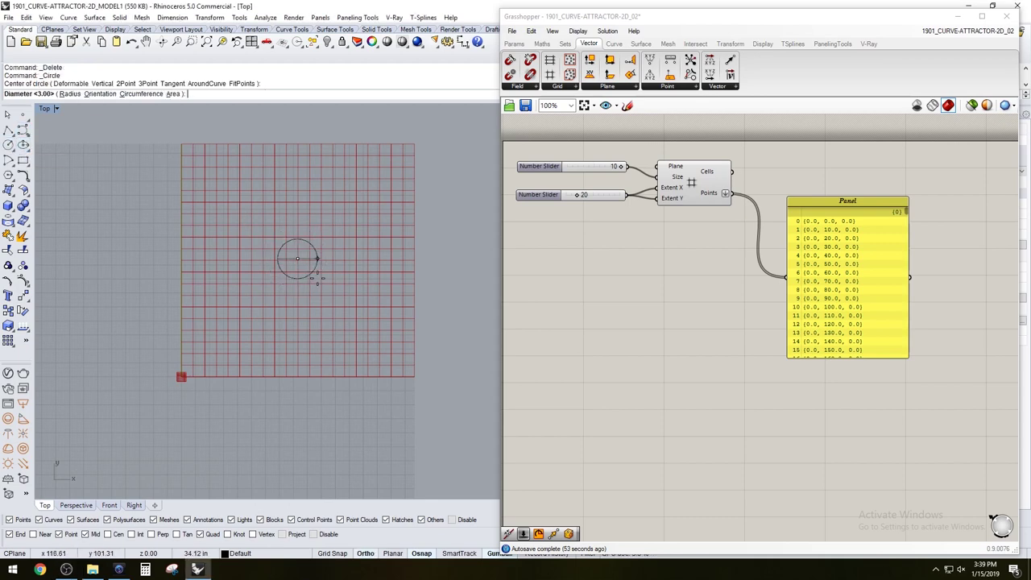
left_click(363, 268)
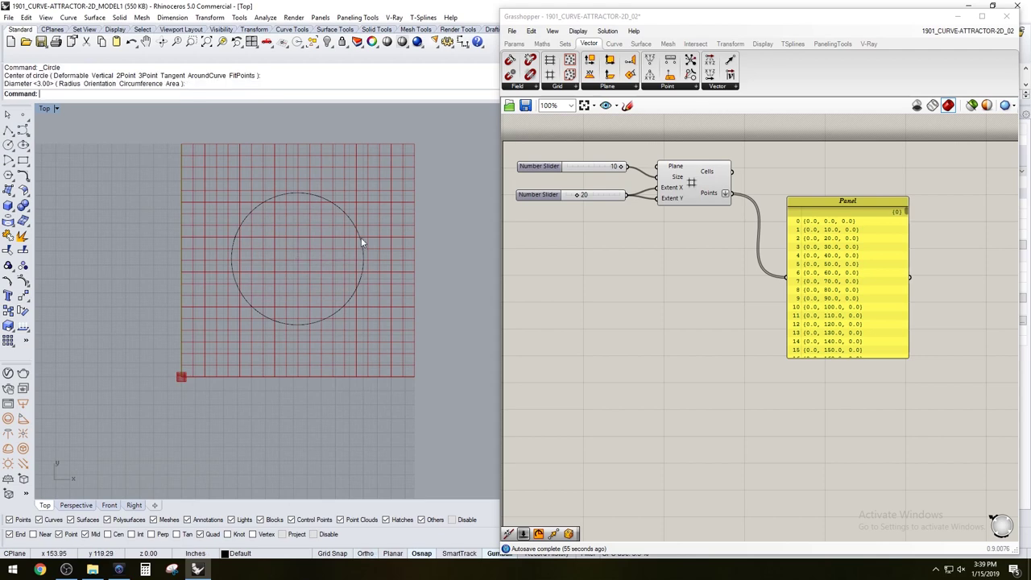
Select the circle and move it slightly down over the grid with the gumball
left_click(362, 241)
left_click_drag(297, 225, 297, 240)
left_click_drag(330, 275, 337, 274)
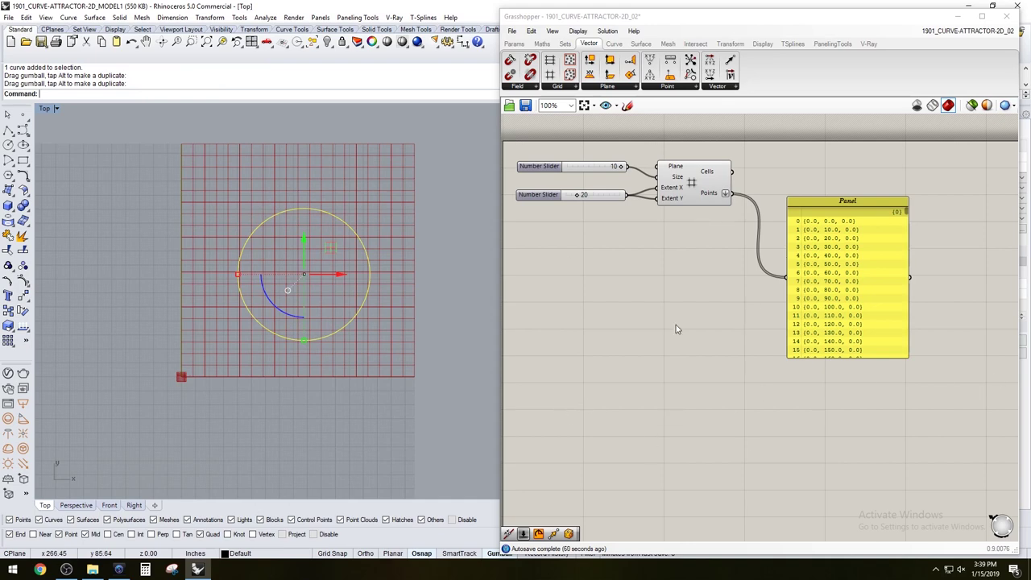
left_click_drag(310, 248, 328, 277)
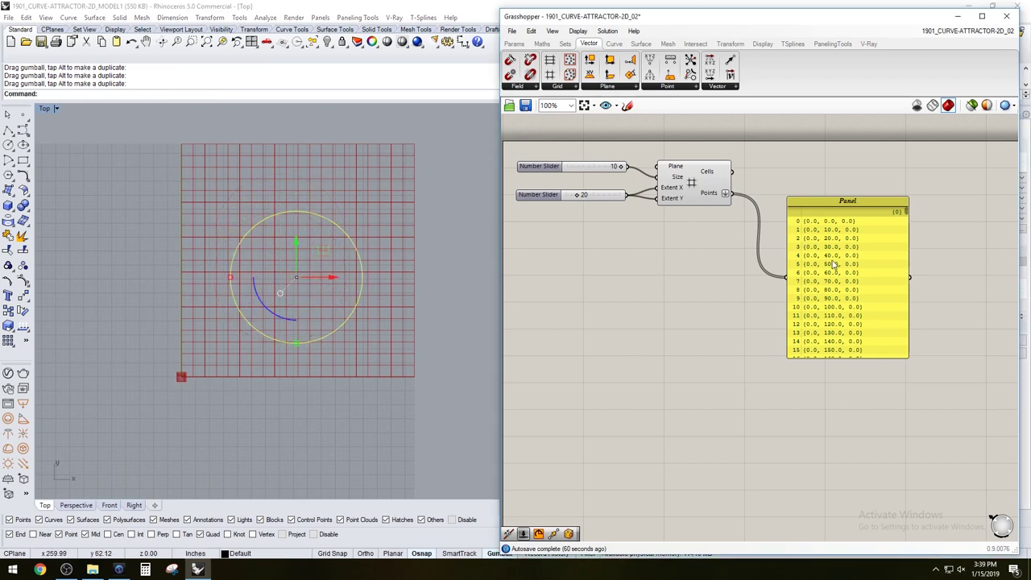
Move the Panel up and place a Curve parameter in the empty space below the Square grid
left_click_drag(833, 264, 830, 251)
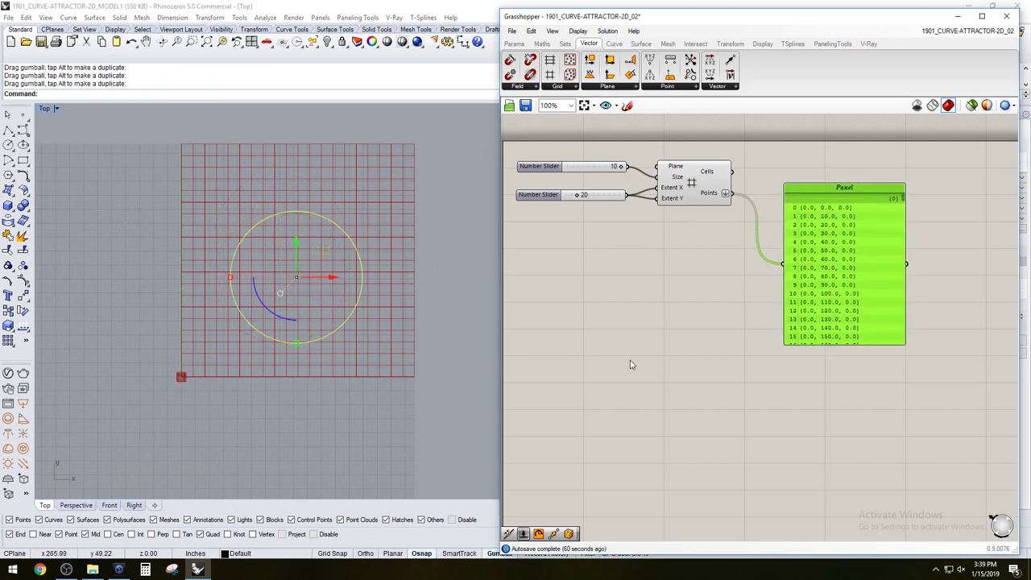
double_click(723, 391)
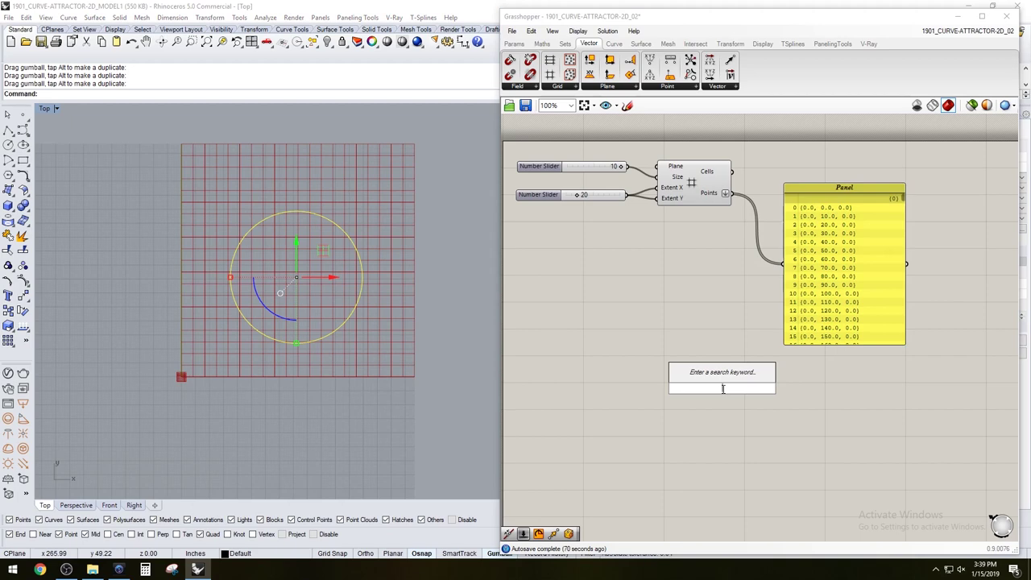
type("CUR")
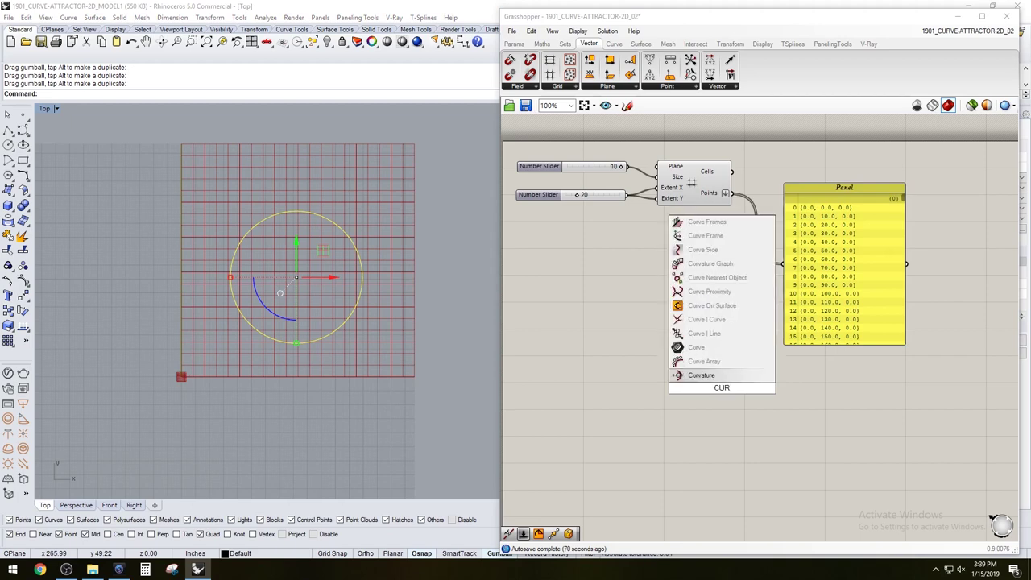
left_click(709, 351)
Assign the circle from the Top viewport to the Curve parameter
right_click(724, 390)
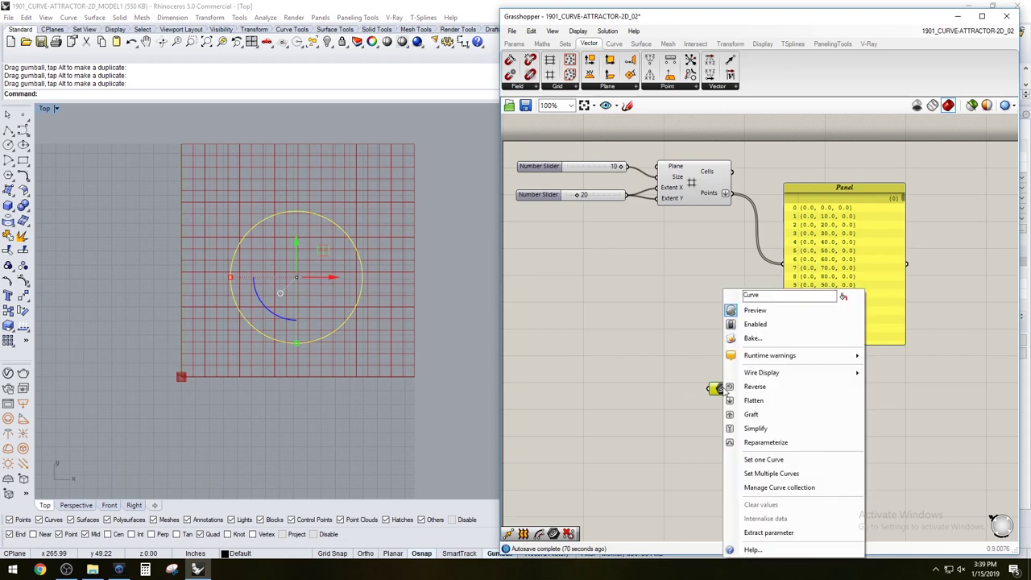
left_click(794, 468)
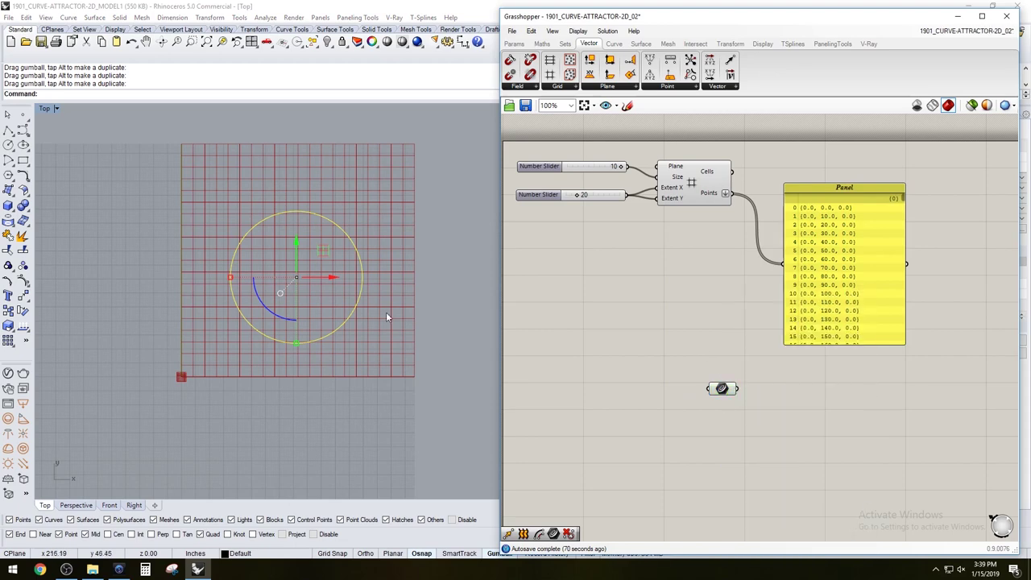
scroll(370, 245, "up", 4)
left_click(379, 216)
scroll(377, 217, "down", 4)
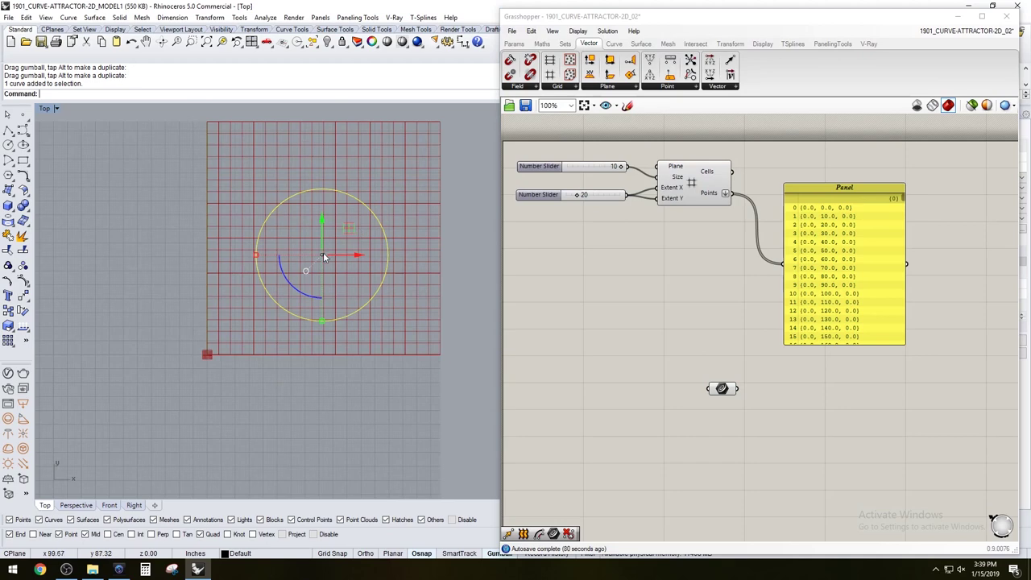
Move the circle toward the grid's upper edge and nudge the Curve parameter on the canvas
left_click_drag(323, 233, 331, 194)
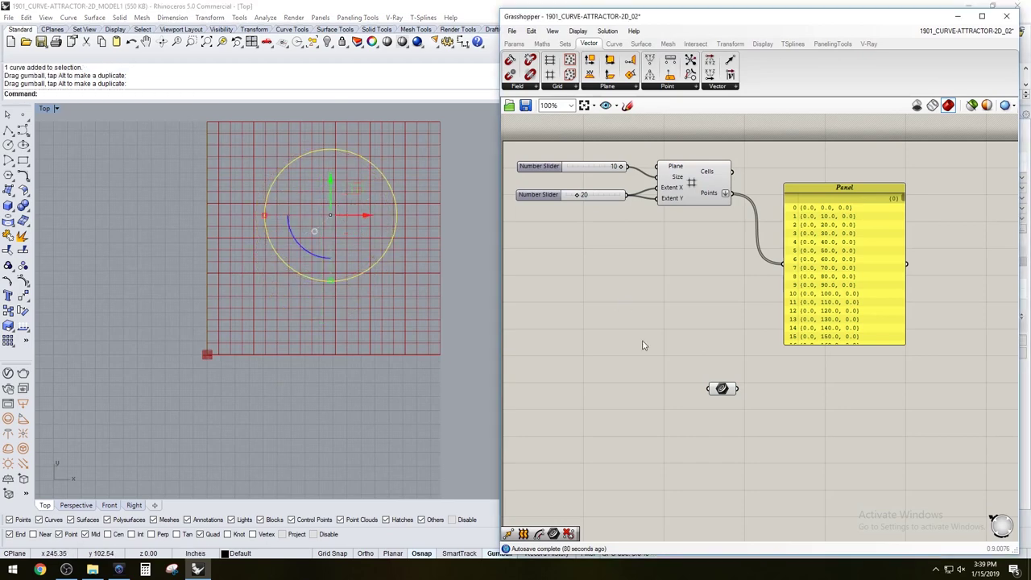
left_click_drag(722, 389, 727, 376)
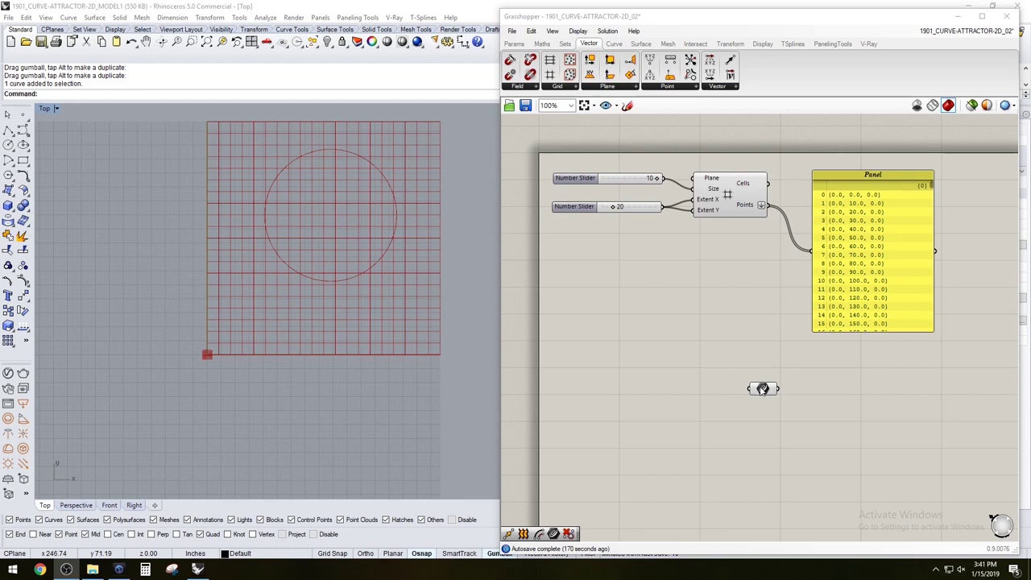
left_click_drag(762, 389, 754, 389)
Place a Curve Closest Point component beside the Curve parameter
right_click_drag(869, 324, 807, 388)
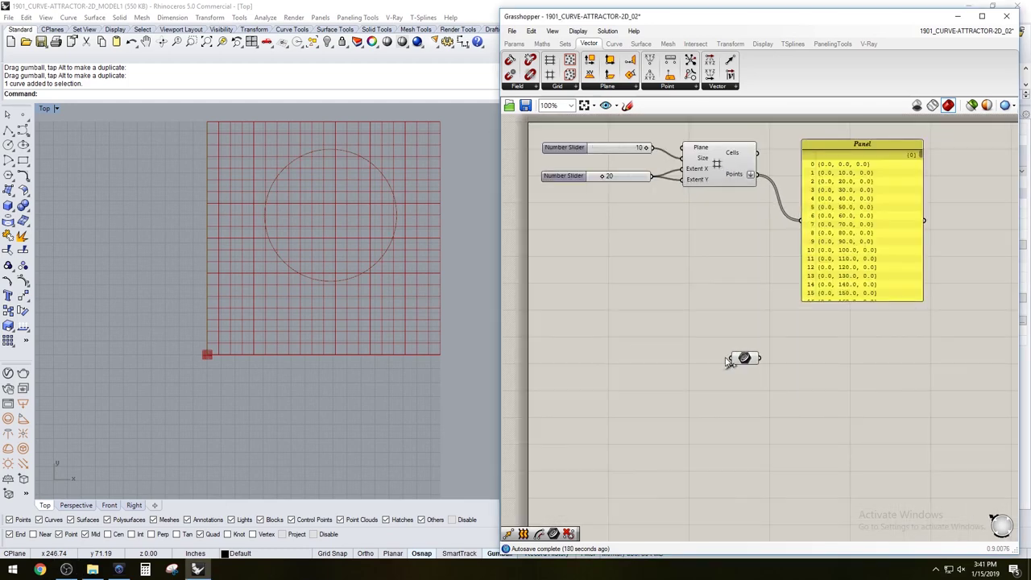
double_click(864, 368)
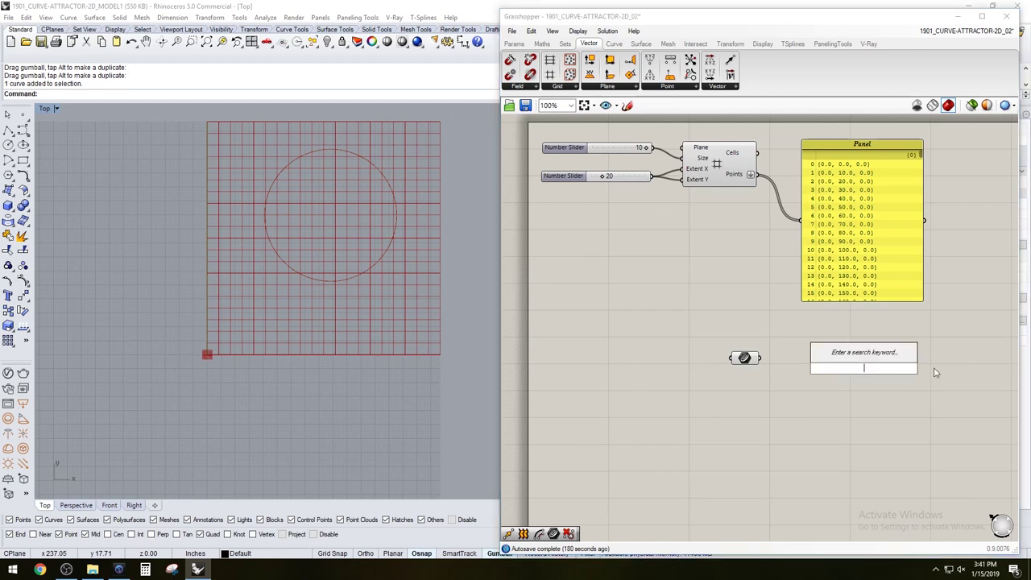
type("CURVE")
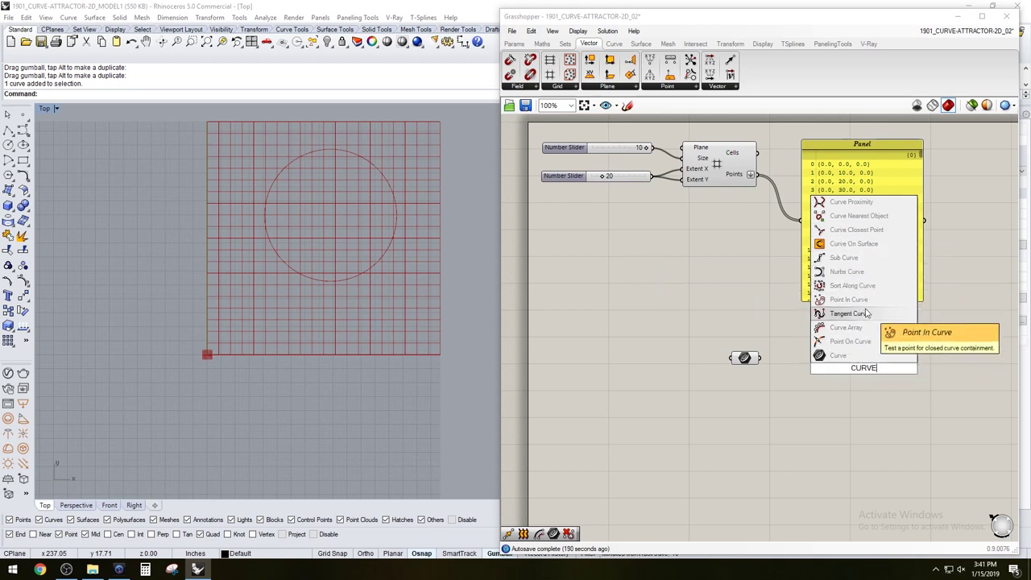
type("CL")
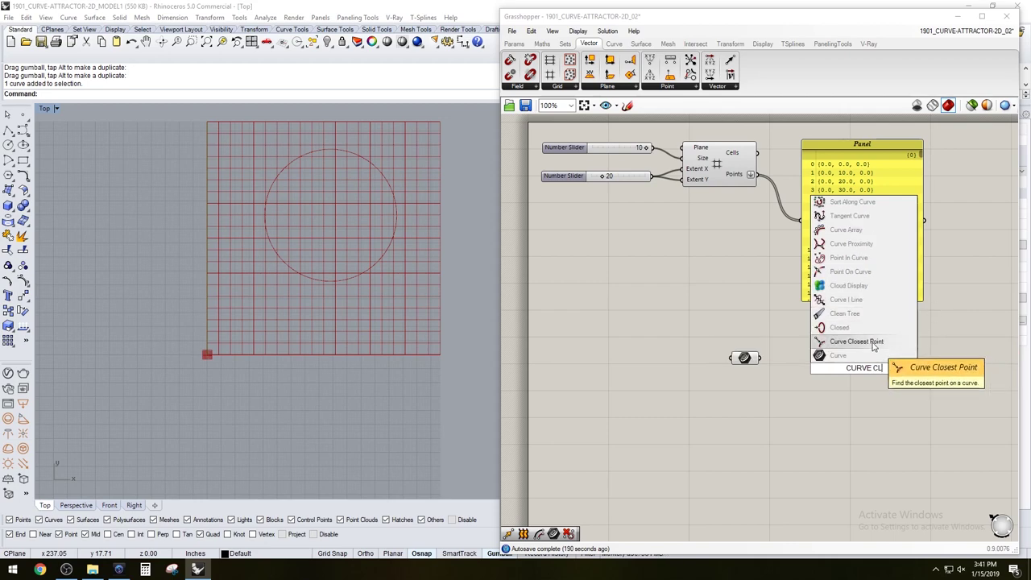
left_click(857, 343)
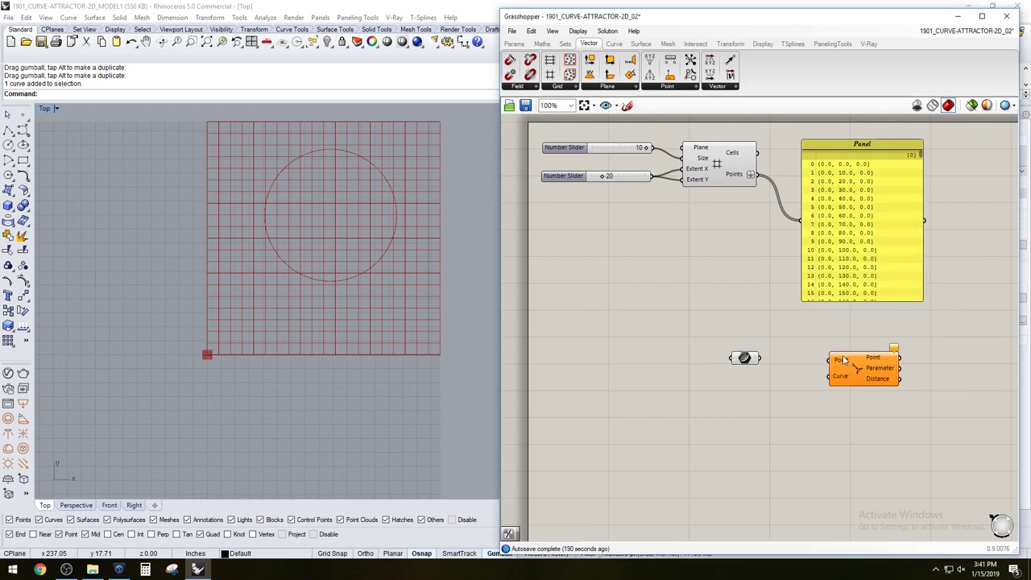
Connect the Curve parameter and the Square grid's Points output to Curve Closest Point's Curve and Point inputs, and inspect the points on the circle
left_click_drag(748, 362, 853, 368)
left_click(785, 321)
left_click_drag(761, 177, 837, 356)
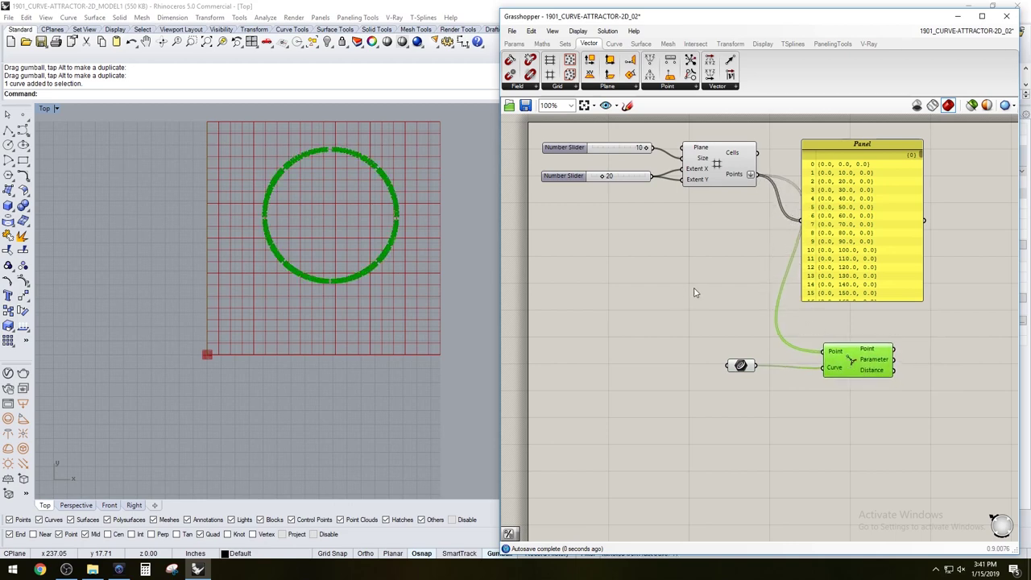
left_click(628, 303)
scroll(352, 220, "up", 4)
scroll(346, 169, "up", 3)
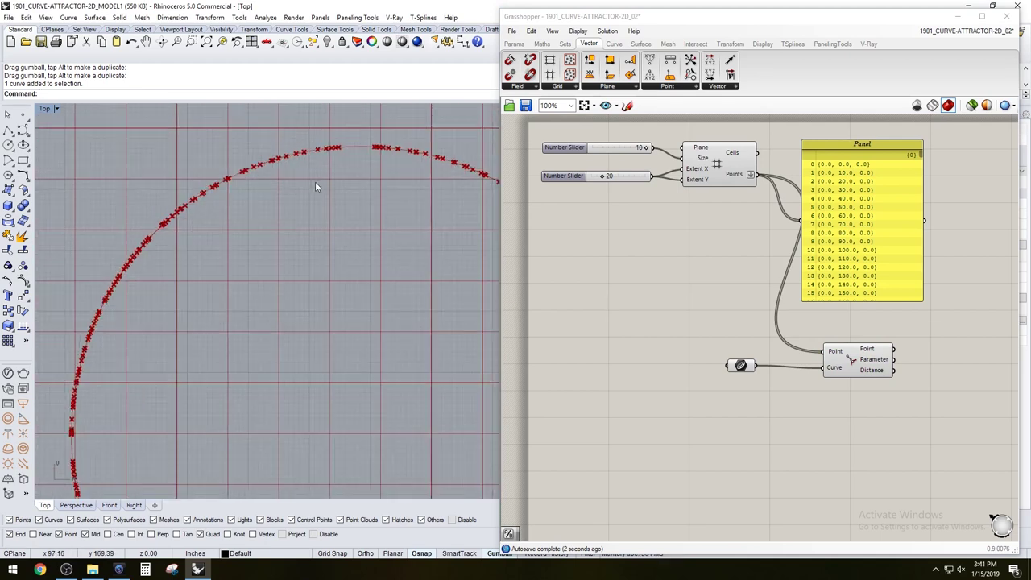
scroll(315, 181, "down", 4)
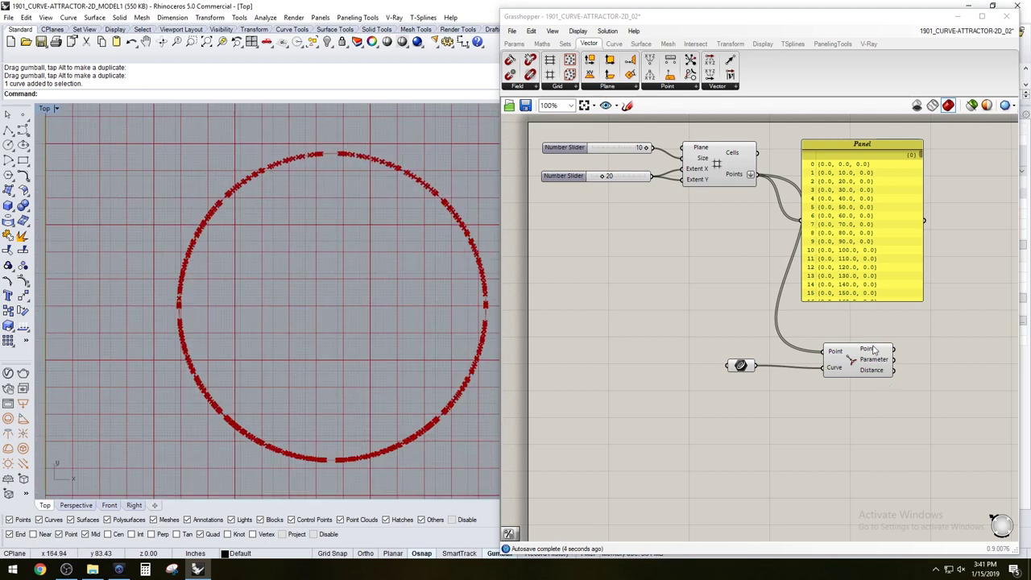
mouse_move(873, 348)
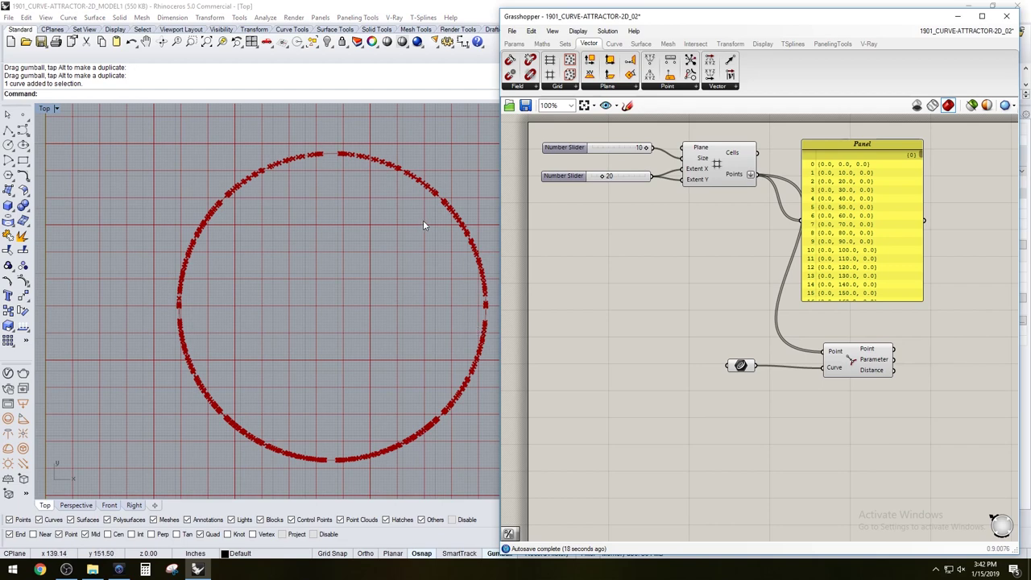
scroll(426, 223, "down", 2)
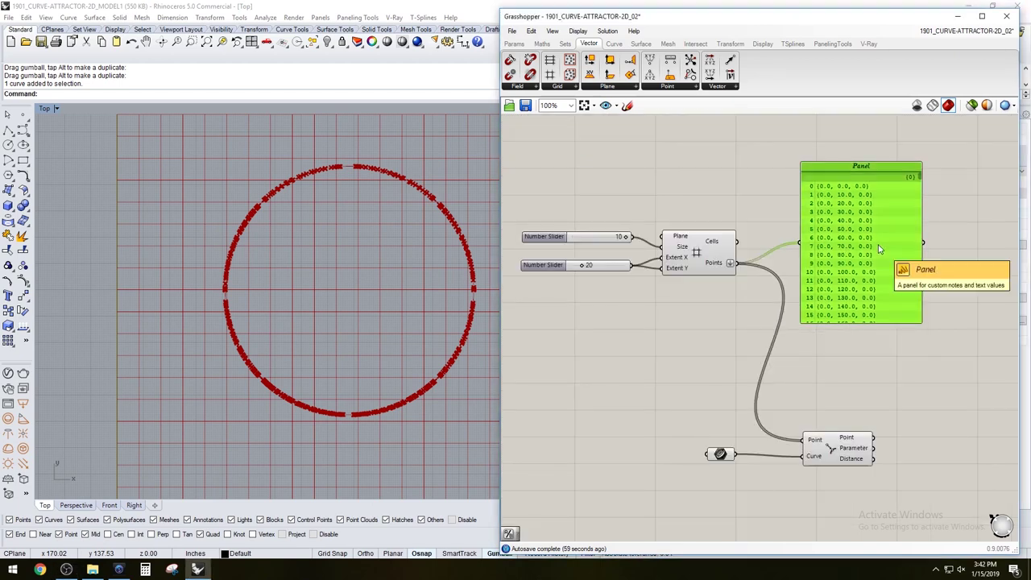
Delete the Panel listing the grid points and move Curve Closest Point directly beside the Square grid
key("Delete")
left_click_drag(844, 455, 790, 274)
left_click(779, 244)
left_click(778, 242)
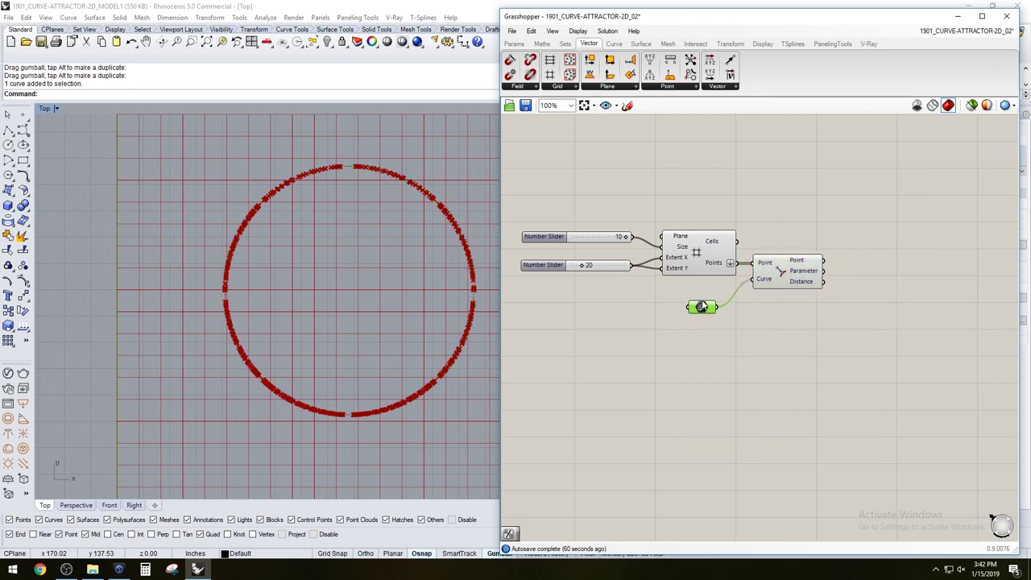
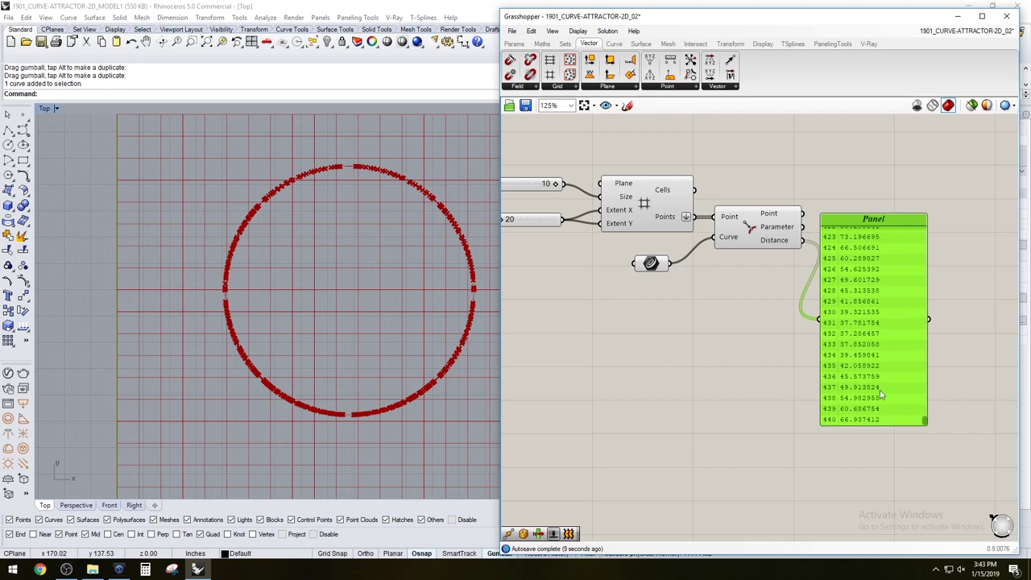
Remove the Panel listing the distances and feed Curve Closest Point's Distance output into a new Bounds component
left_click_drag(924, 426, 924, 224)
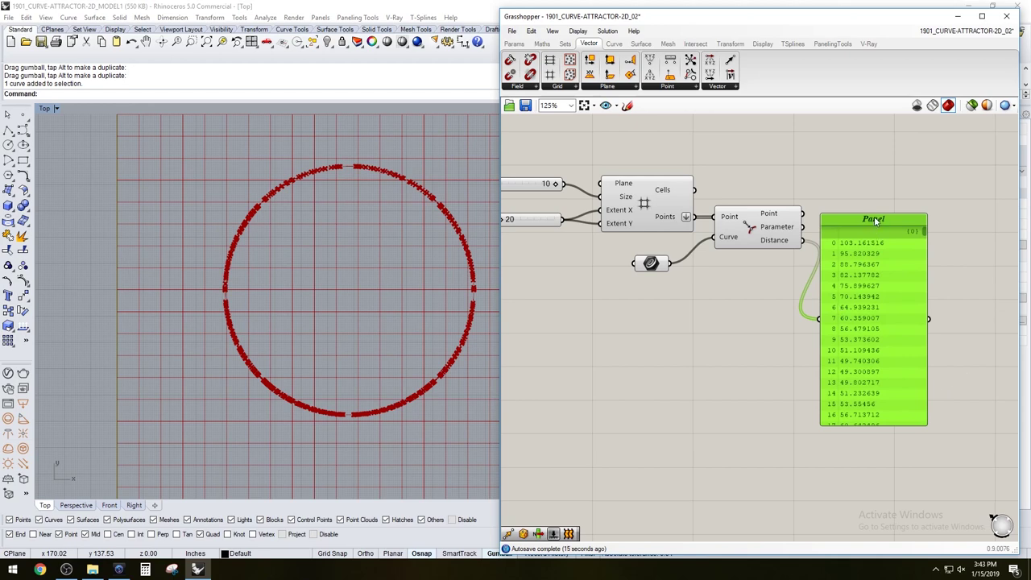
key("Delete")
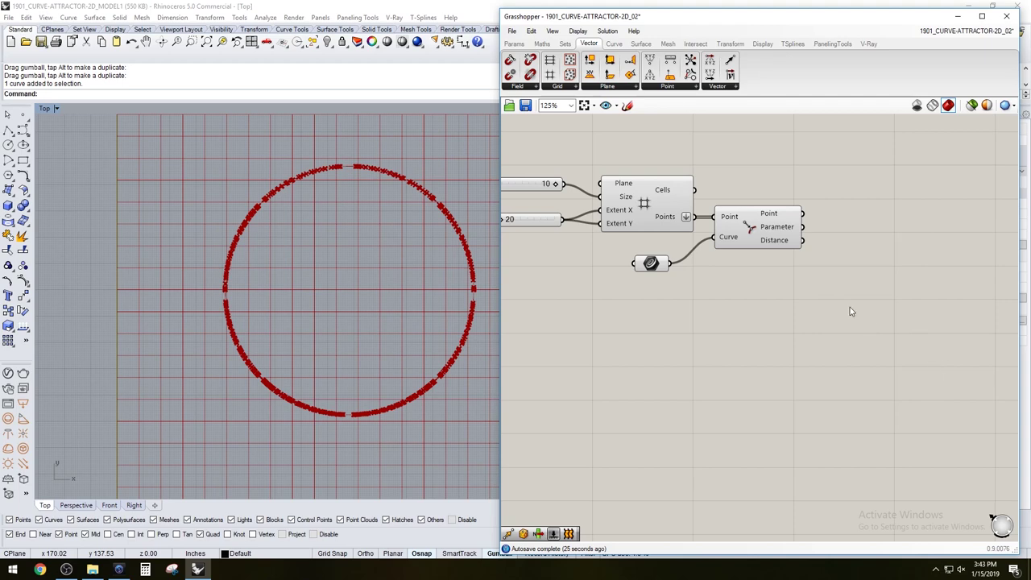
double_click(850, 309)
type("BOUND")
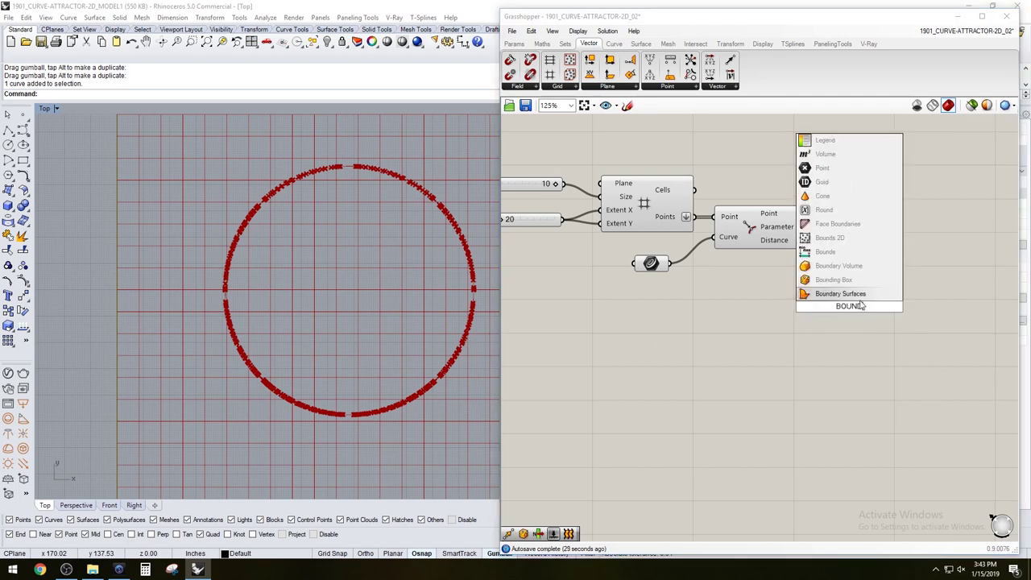
left_click(824, 252)
left_click_drag(805, 242, 861, 279)
left_click(918, 342)
right_click_drag(931, 347, 857, 367)
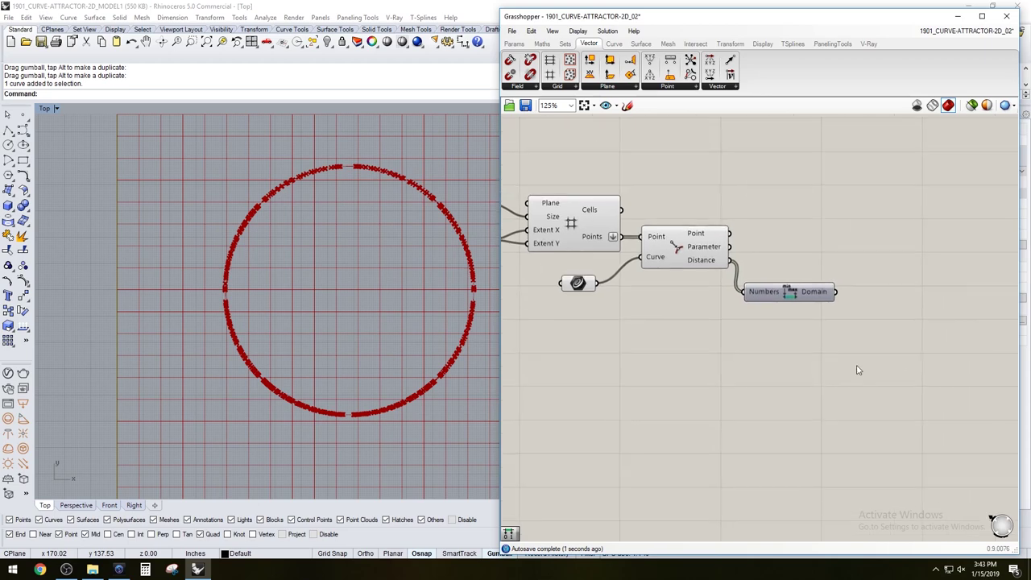
Add a Panel, connect it to the Bounds Domain output and read the distance range
double_click(857, 370)
type("P")
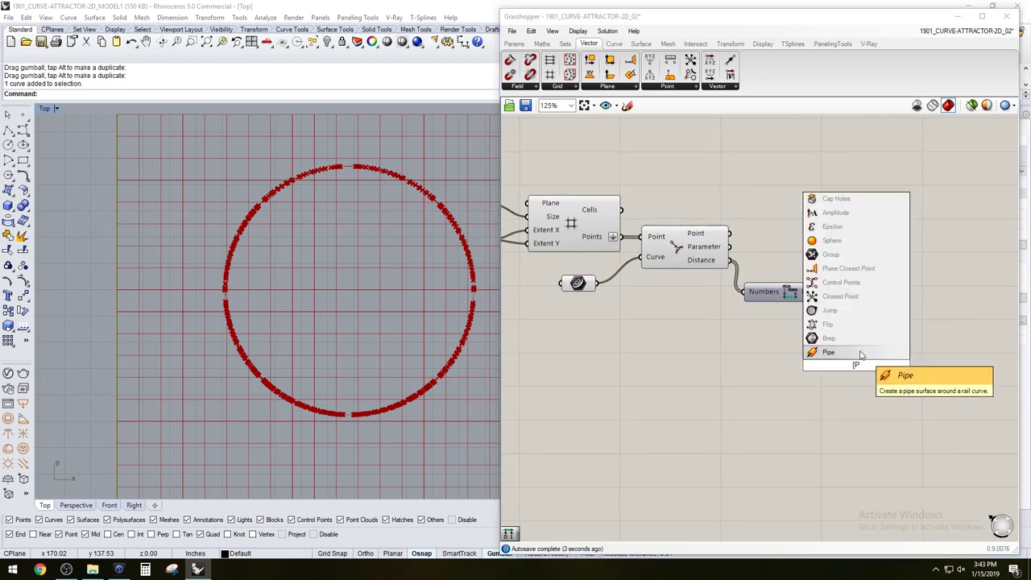
key("BackSpace")
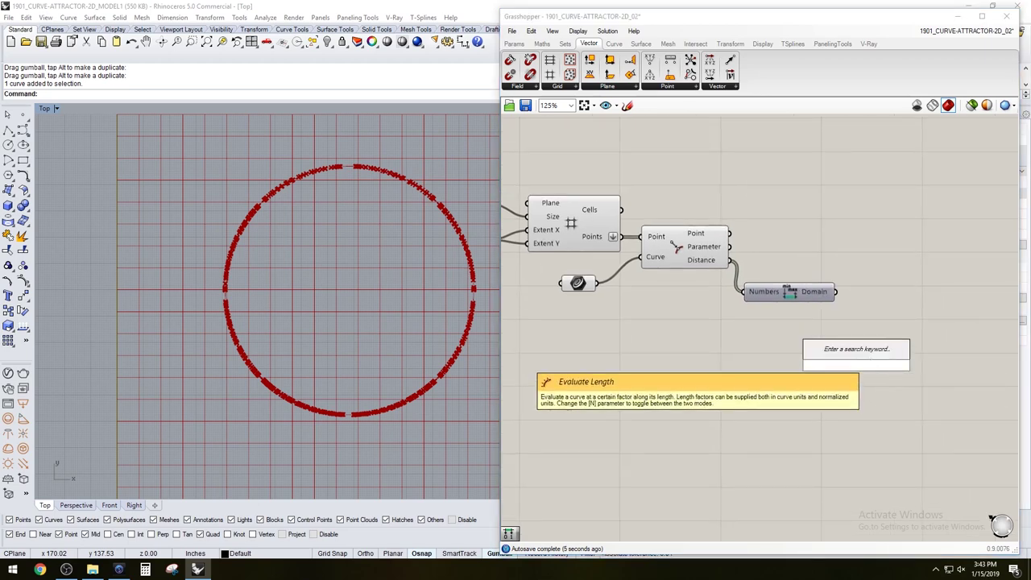
type("PAN")
left_click(834, 324)
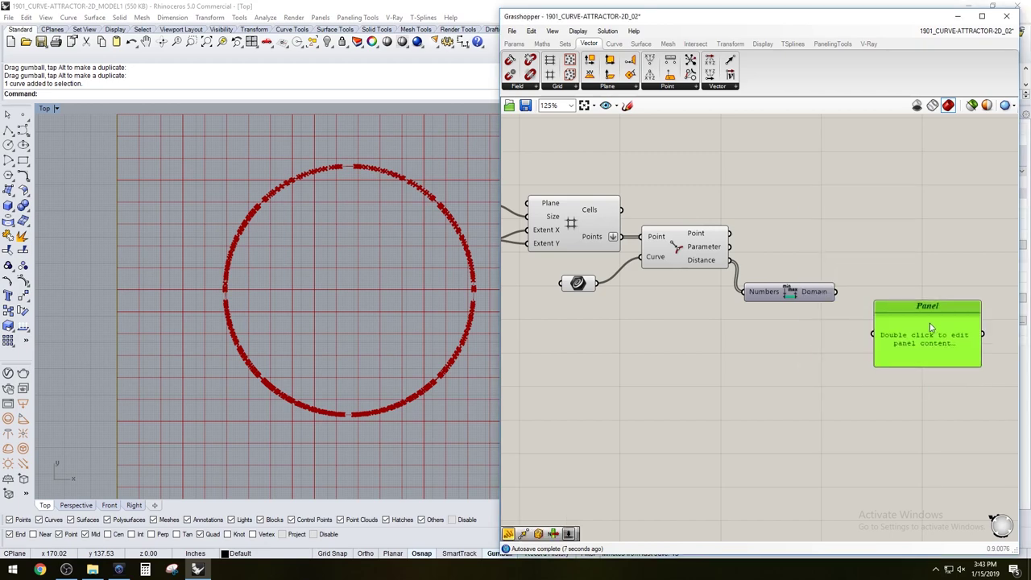
left_click_drag(835, 292, 879, 315)
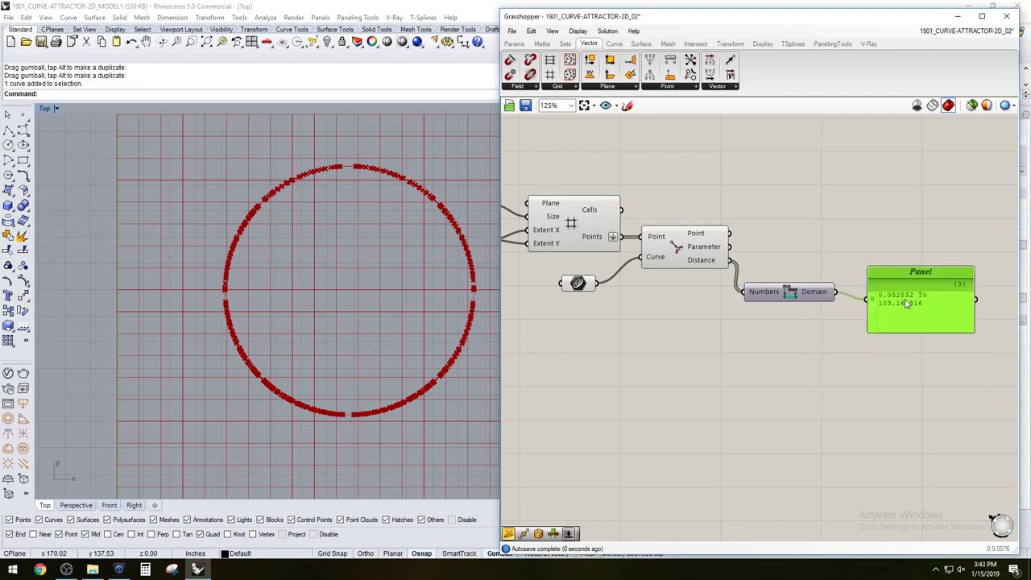
scroll(892, 312, "up", 4)
scroll(891, 304, "up", 1)
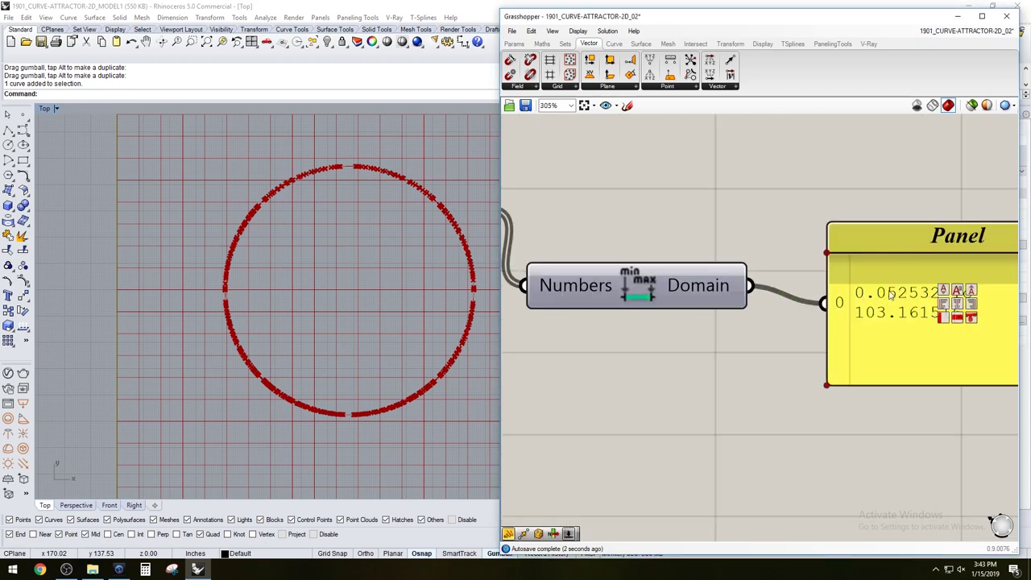
right_click_drag(911, 396, 759, 389)
scroll(744, 320, "down", 1)
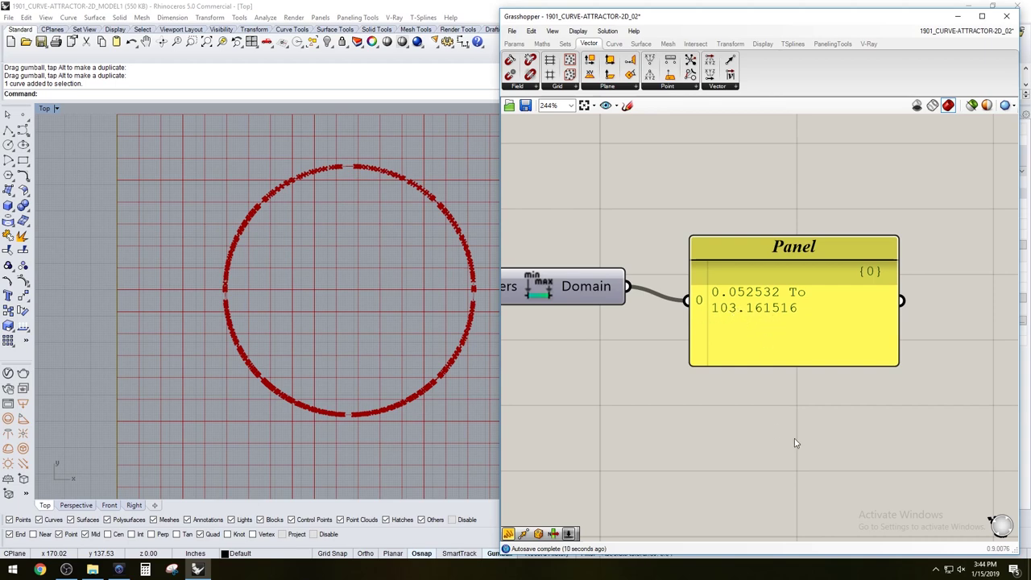
Move the circle slightly to the right over the grid in the Top viewport and check the domain in the Panel
mouse_move(460, 352)
left_mouse_down()
mouse_move(468, 312)
mouse_move(446, 336)
mouse_move(455, 348)
mouse_move(474, 328)
mouse_move(472, 311)
mouse_move(466, 354)
left_mouse_up()
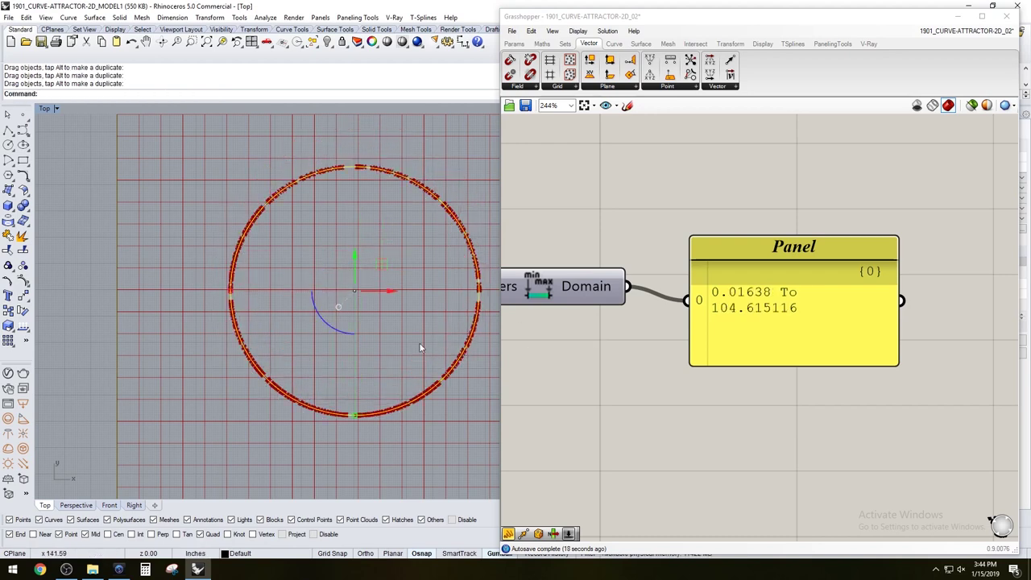
scroll(809, 304, "down", 3)
left_click(747, 278)
left_click(782, 357)
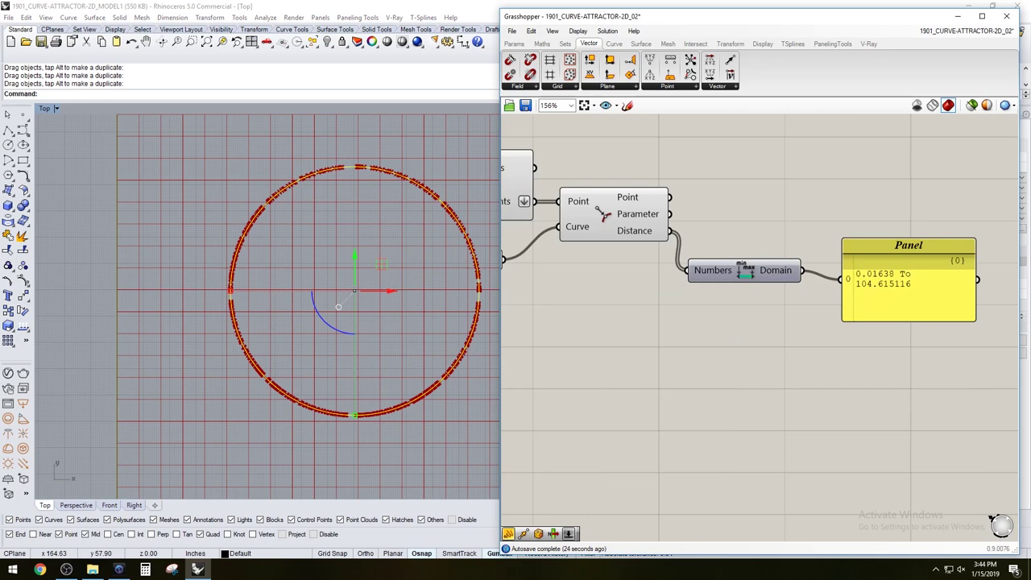
scroll(829, 309, "down", 1)
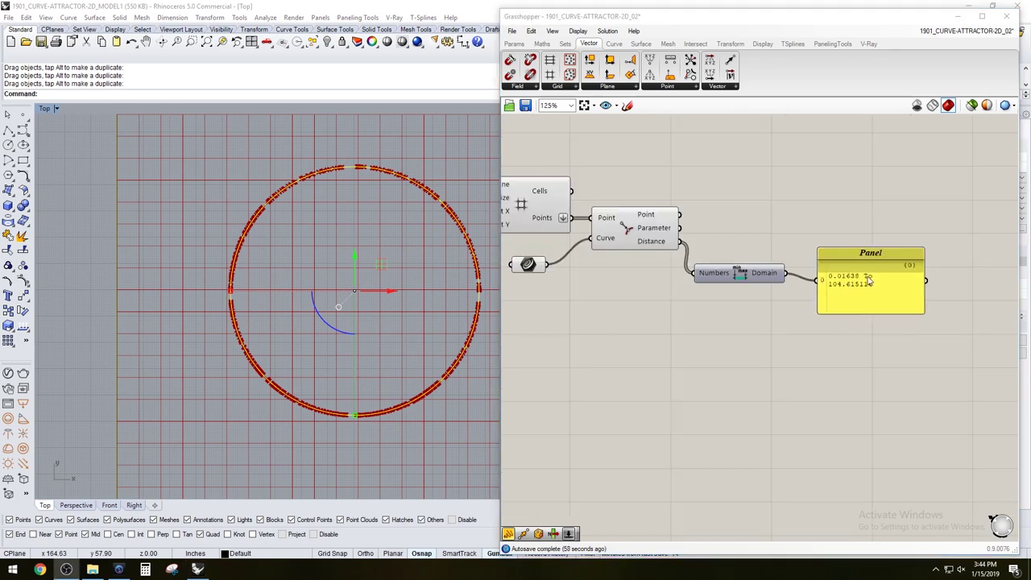
Delete the domain Panel and nudge the Bounds component slightly up and to the right
left_click_drag(872, 282, 869, 275)
key("Delete")
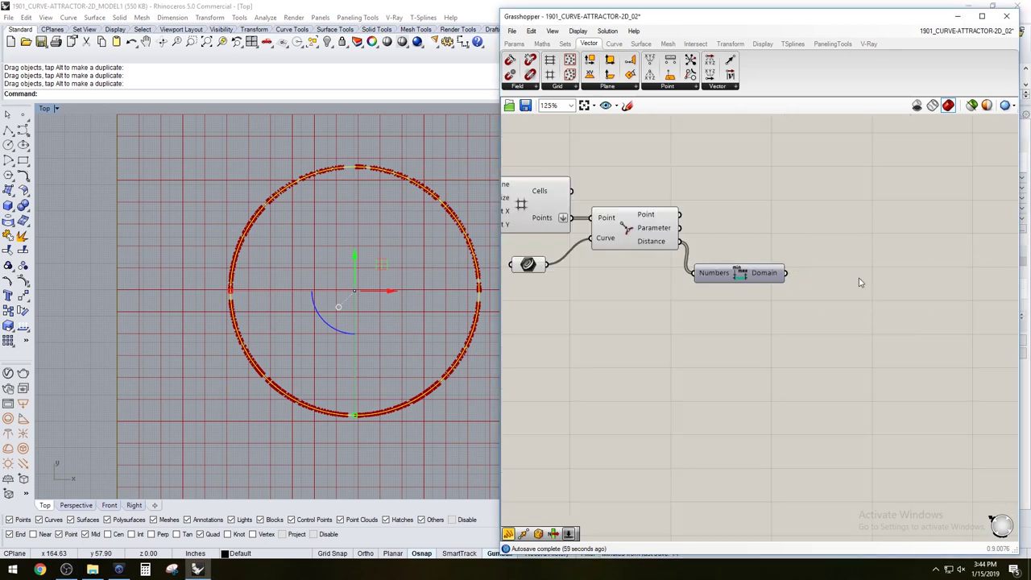
left_click_drag(735, 280, 745, 267)
left_click(766, 340)
Place a Polygon component in the empty space above and to the right of the Bounds component
scroll(717, 271, "up", 2)
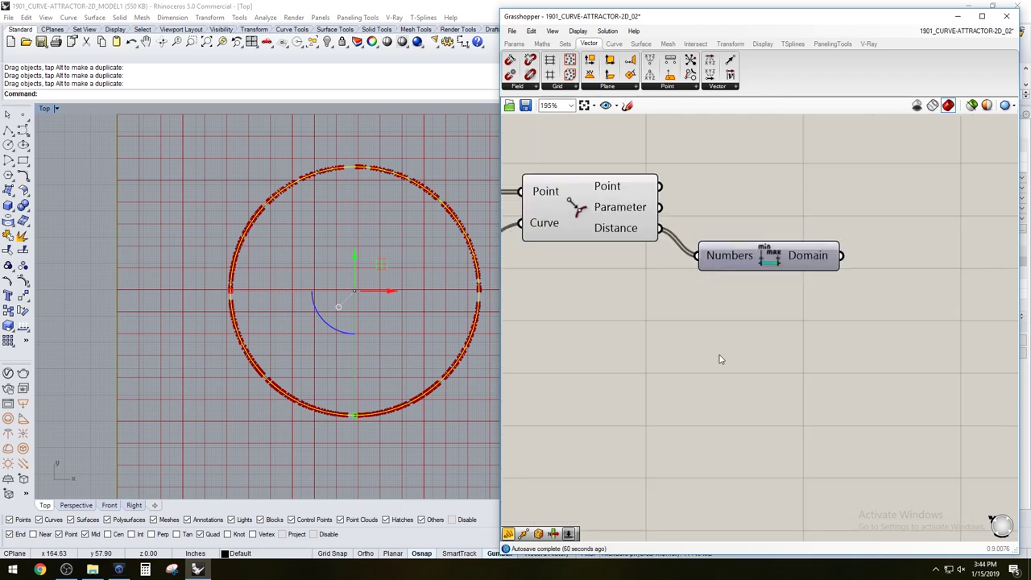
scroll(757, 352, "down", 6)
right_click_drag(757, 352, 797, 374)
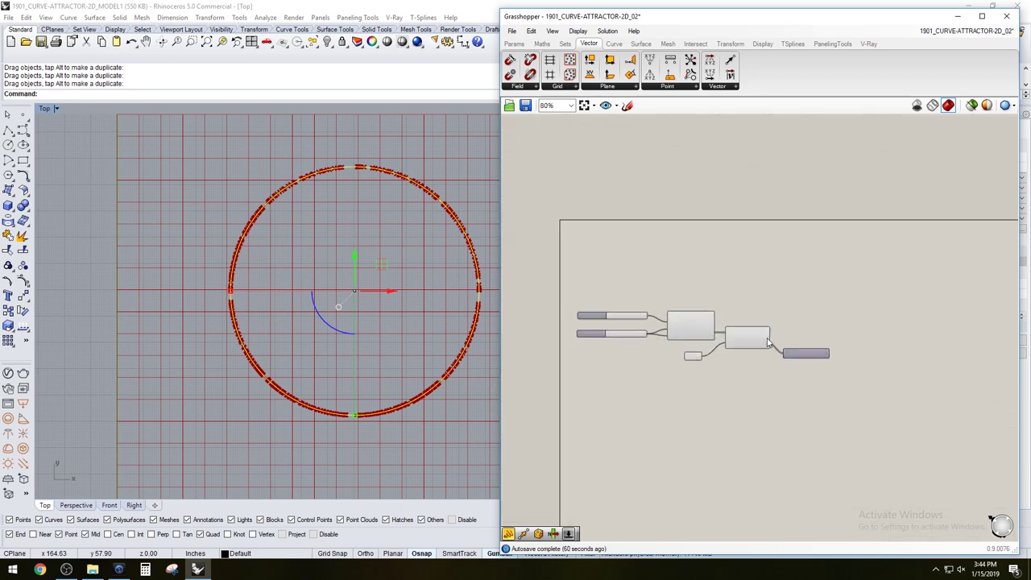
scroll(814, 323, "up", 3)
right_click_drag(813, 323, 807, 315)
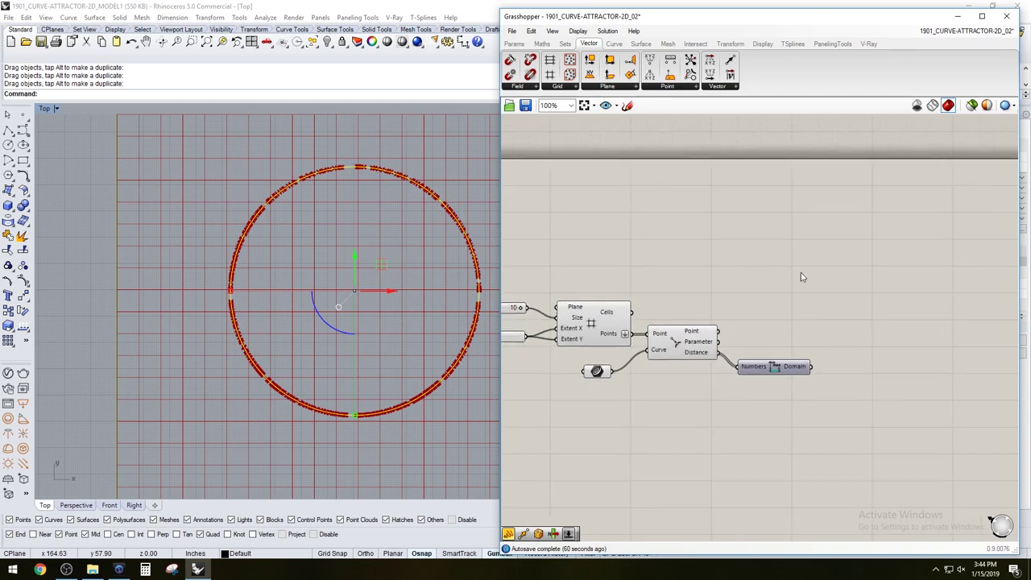
double_click(890, 279)
type("POLY")
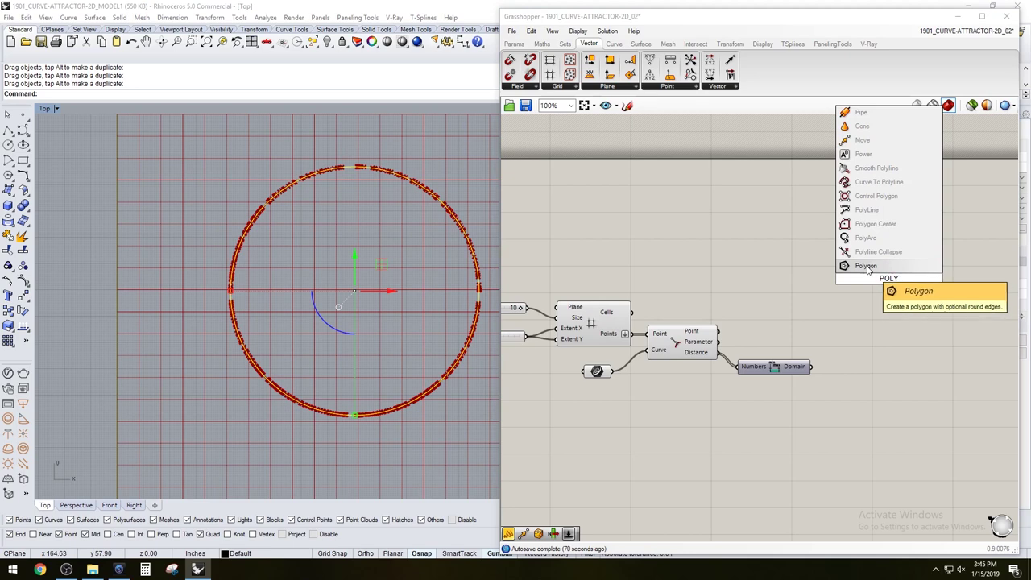
left_click(868, 267)
left_click_drag(889, 276, 889, 265)
left_click(640, 259)
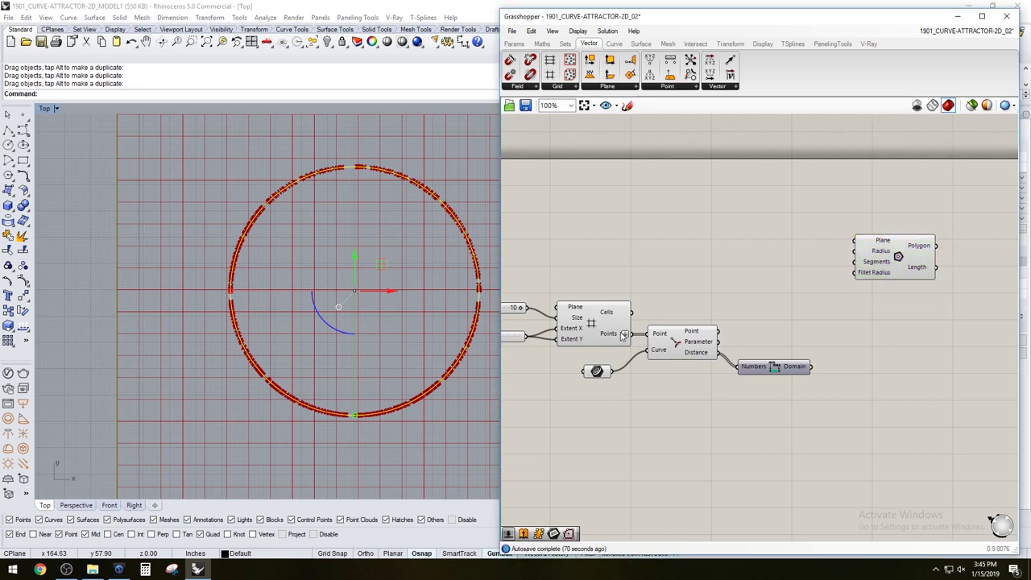
Connect the Square grid's Points output to the Polygon's Plane input and view the polygons on the grid
left_click_drag(634, 333, 853, 240)
scroll(278, 292, "down", 4)
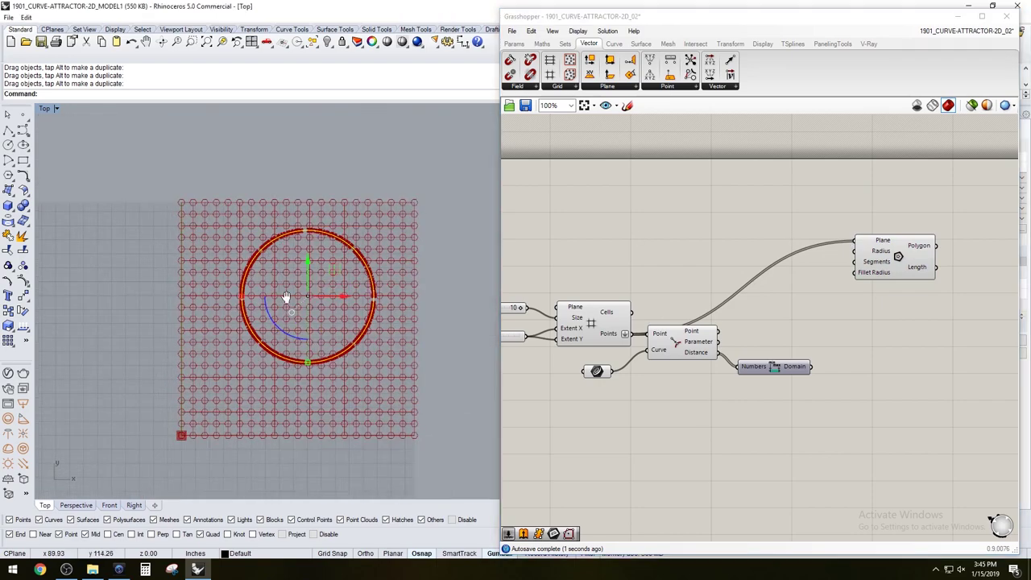
scroll(286, 296, "up", 4)
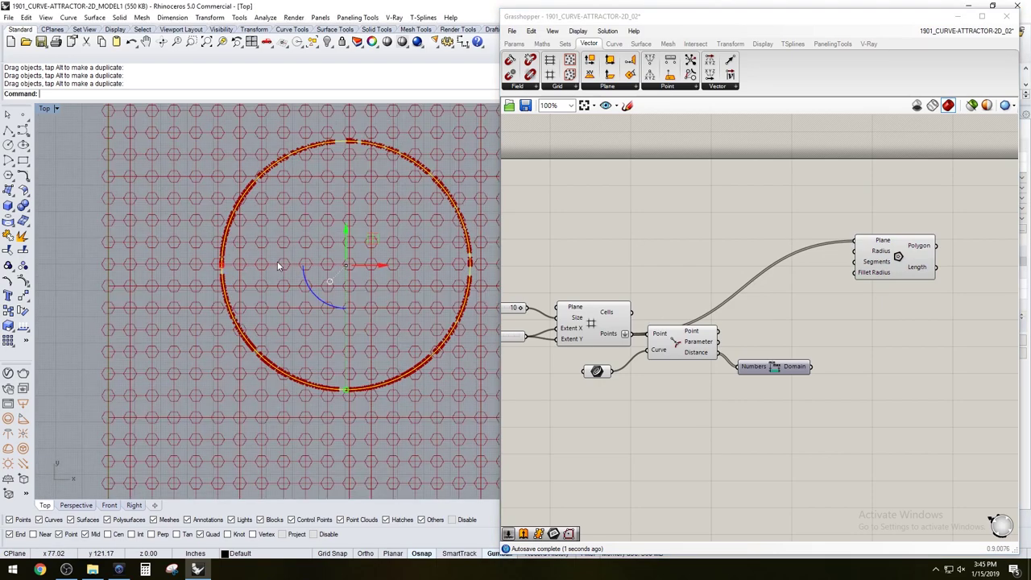
Turn off the Square grid component's preview and inspect the polygons around the circle
right_click(594, 324)
left_click(625, 343)
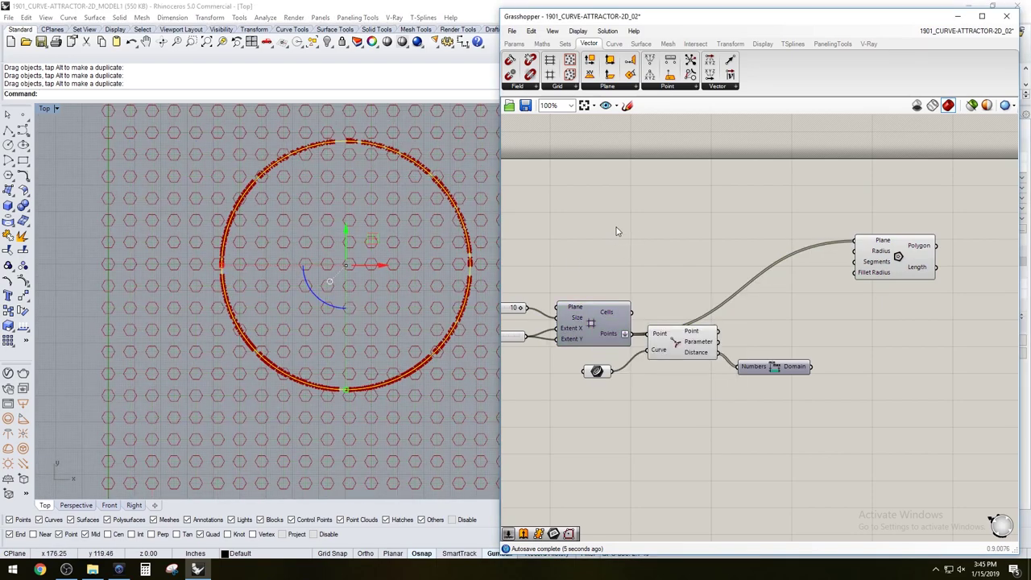
scroll(357, 133, "down", 2)
scroll(360, 186, "up", 2)
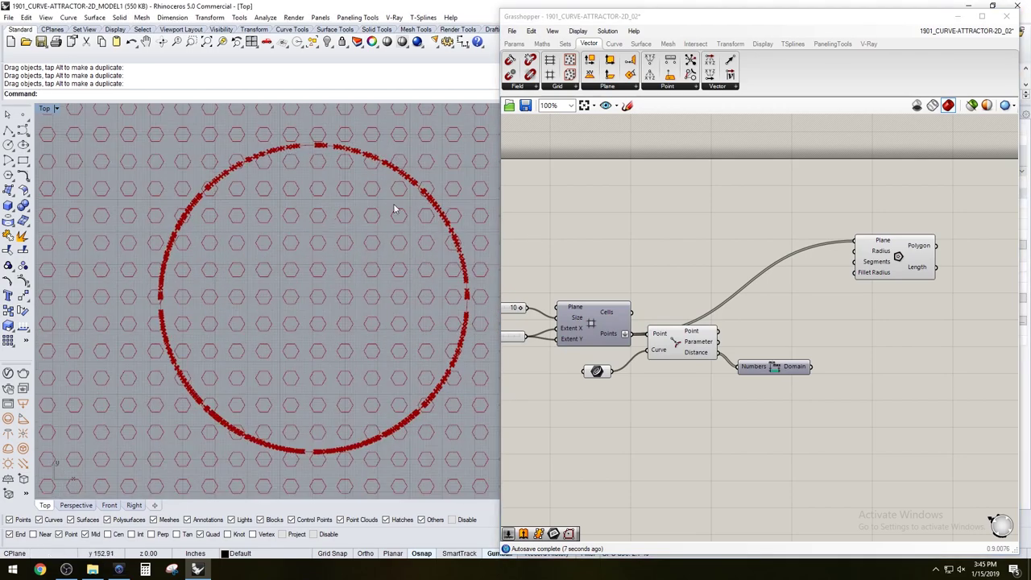
Try feeding the curve closest-point Distance output straight into the Polygon's Radius, view the polygons, and remove that wire
scroll(731, 356, "up", 3)
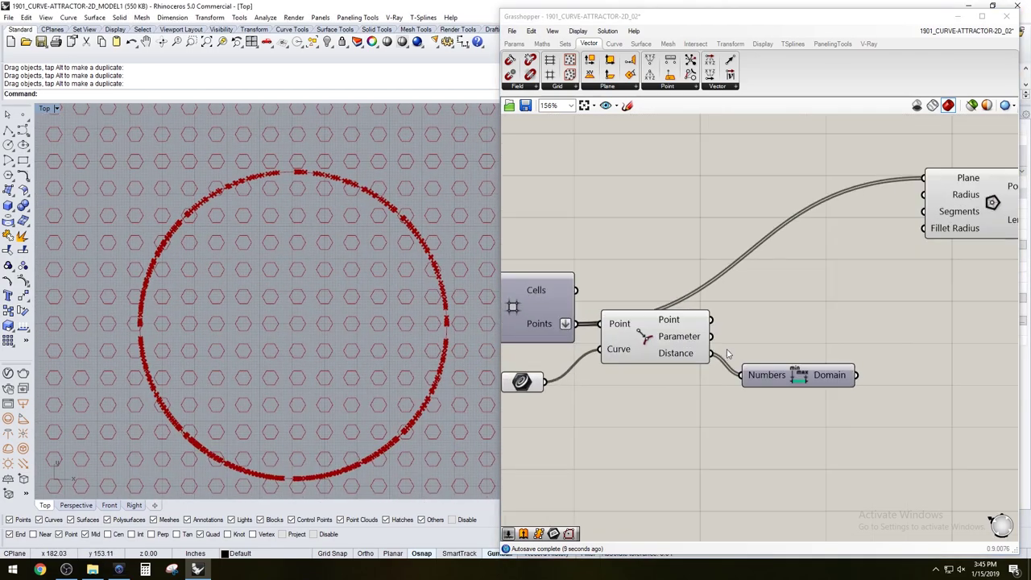
scroll(725, 356, "down", 1)
left_click_drag(702, 358, 872, 233)
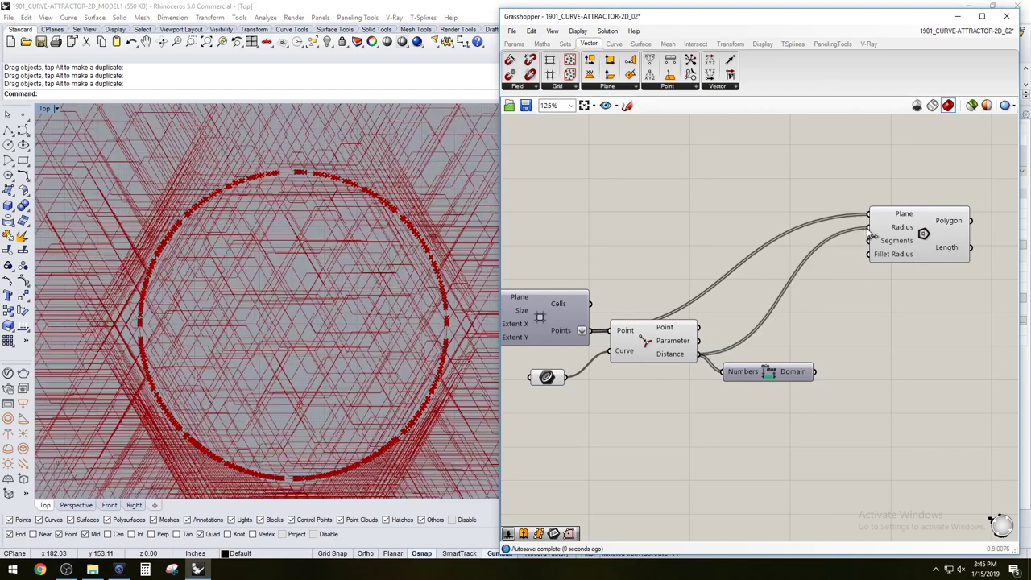
scroll(318, 249, "down", 3)
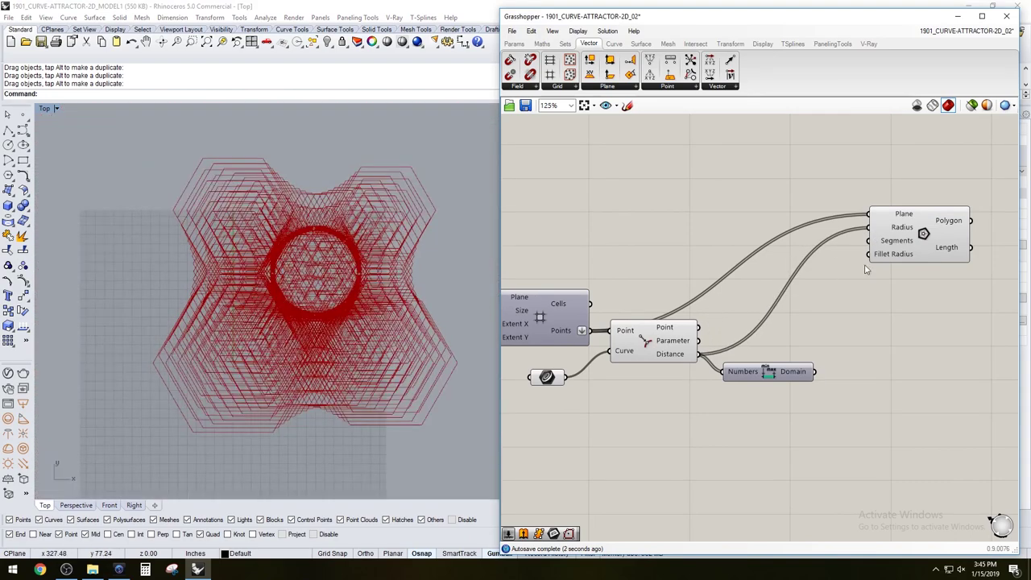
left_click_drag(869, 229, 699, 355, "ctrl")
Place a Division component in the empty space left of the Polygon and connect the Distance output to its A input
double_click(765, 205)
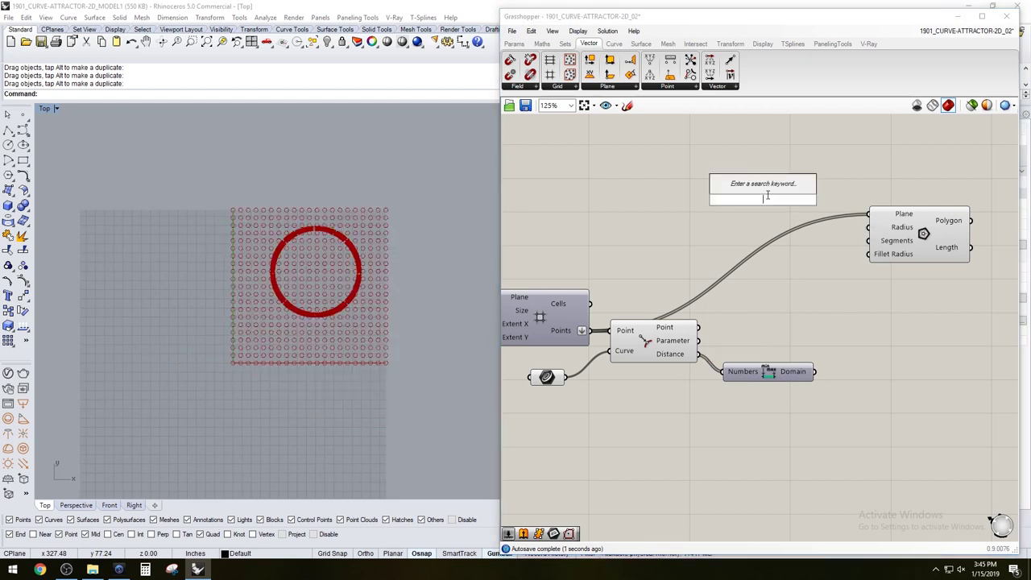
type("DIV")
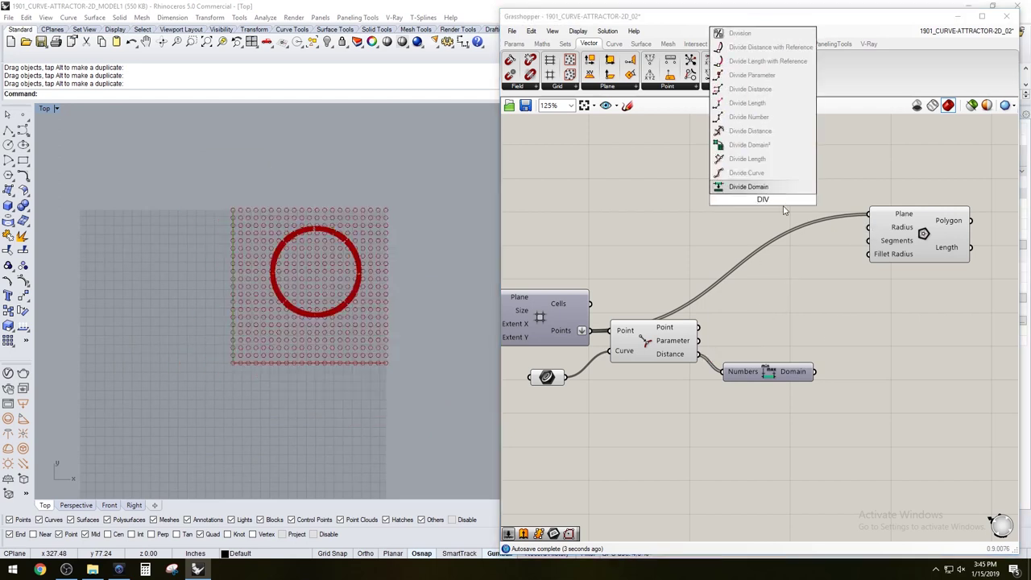
left_click(745, 34)
left_click_drag(770, 201, 794, 182)
left_click_drag(697, 353, 758, 176)
Create a number slider with the value 3 beside the Division component and connect it to the B input
scroll(725, 242, "up", 4)
double_click(695, 236)
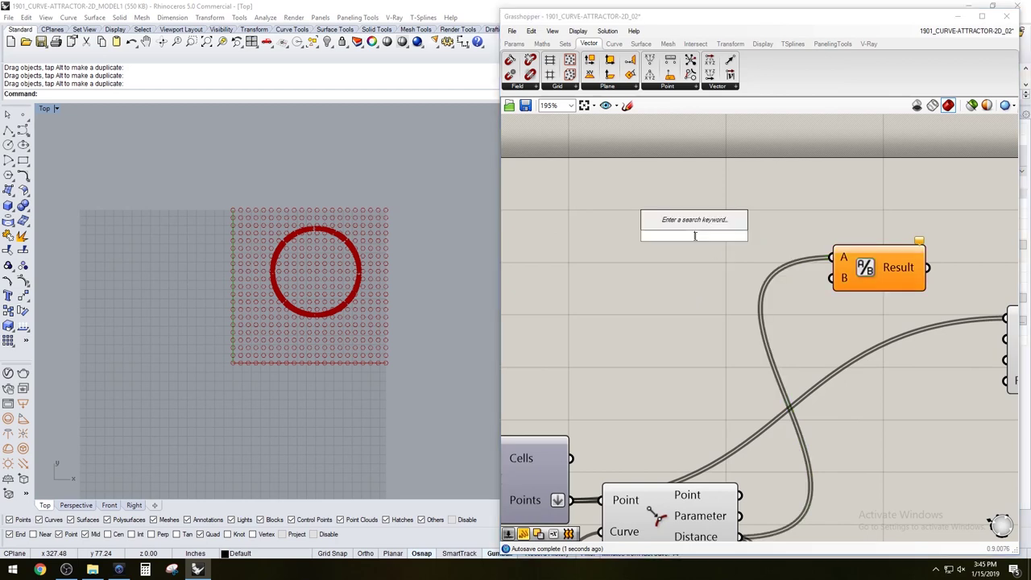
type("3")
key("Return")
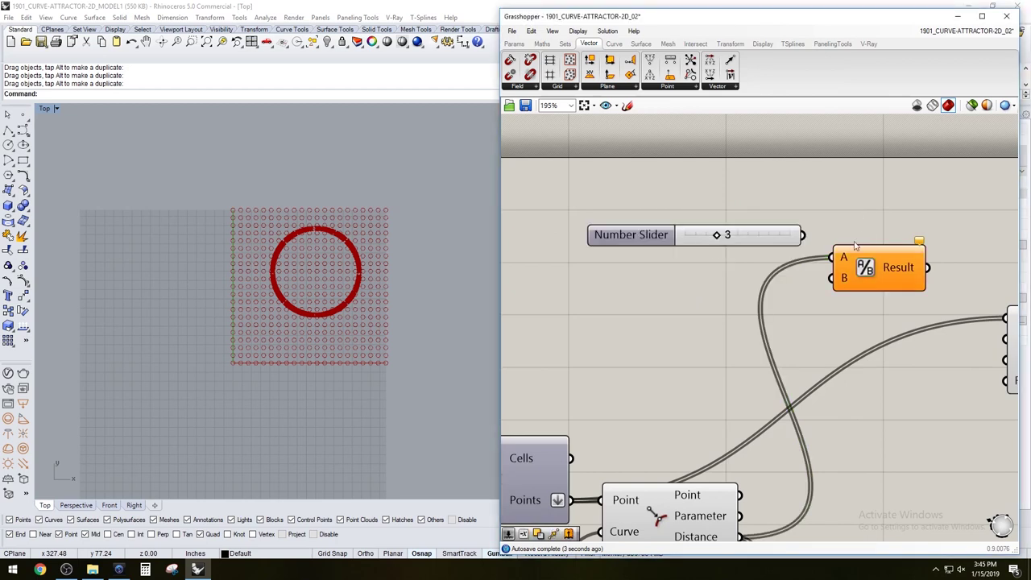
right_click_drag(745, 505, 744, 471)
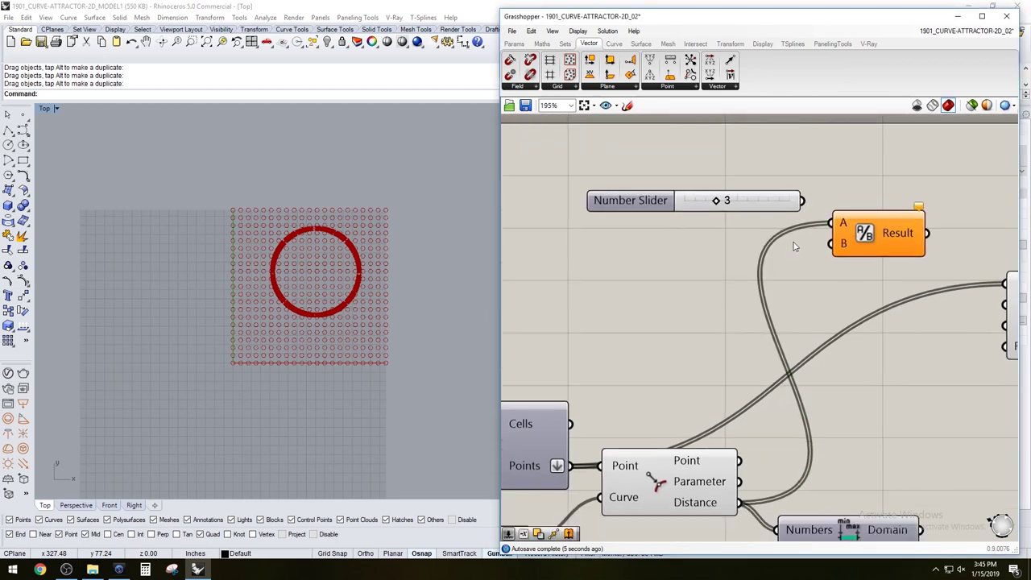
left_click_drag(803, 200, 832, 243)
Connect the Division's Result to the Polygon's Radius and set the divisor slider to 10
right_click_drag(932, 245, 817, 206)
left_click_drag(814, 202, 889, 270)
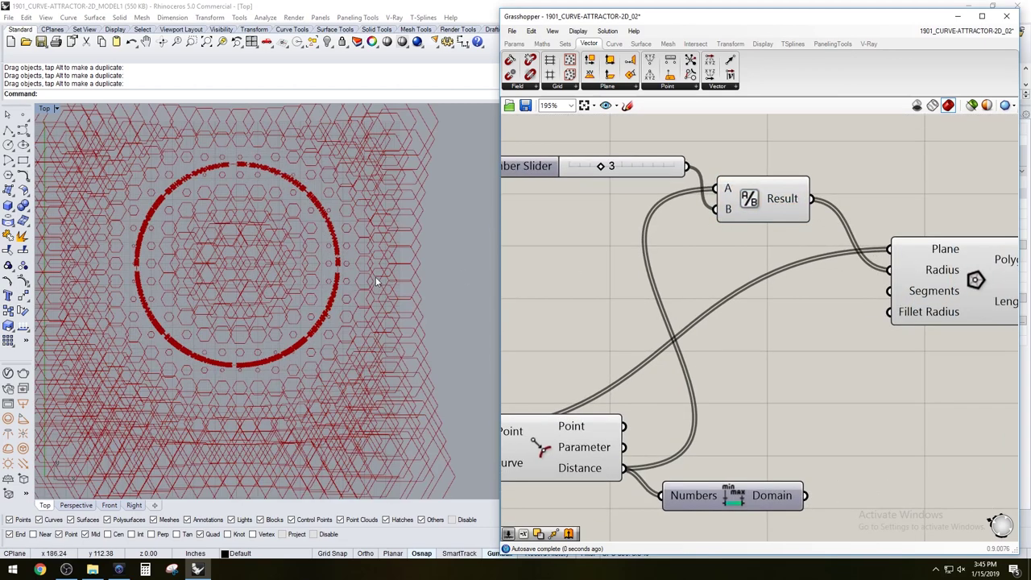
scroll(376, 277, "up", 3)
left_click_drag(606, 166, 695, 178)
scroll(318, 261, "down", 2)
Move the attractor circle in the Rhino Top view slightly up and to the right and inspect the polygon sizes
scroll(336, 241, "up", 4)
left_click(222, 187)
left_click_drag(220, 186, 240, 155)
right_click_drag(304, 153, 293, 214)
scroll(293, 213, "down", 4)
scroll(253, 292, "up", 5)
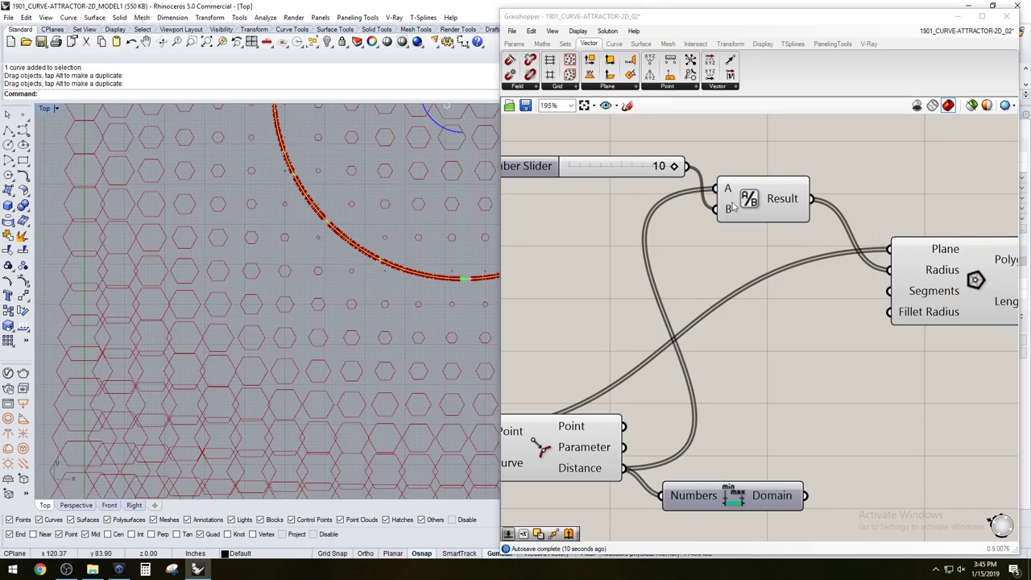
Move the divisor slider down so that it lines up with the Division's B input
right_click_drag(647, 182, 779, 188)
scroll(693, 165, "down", 1)
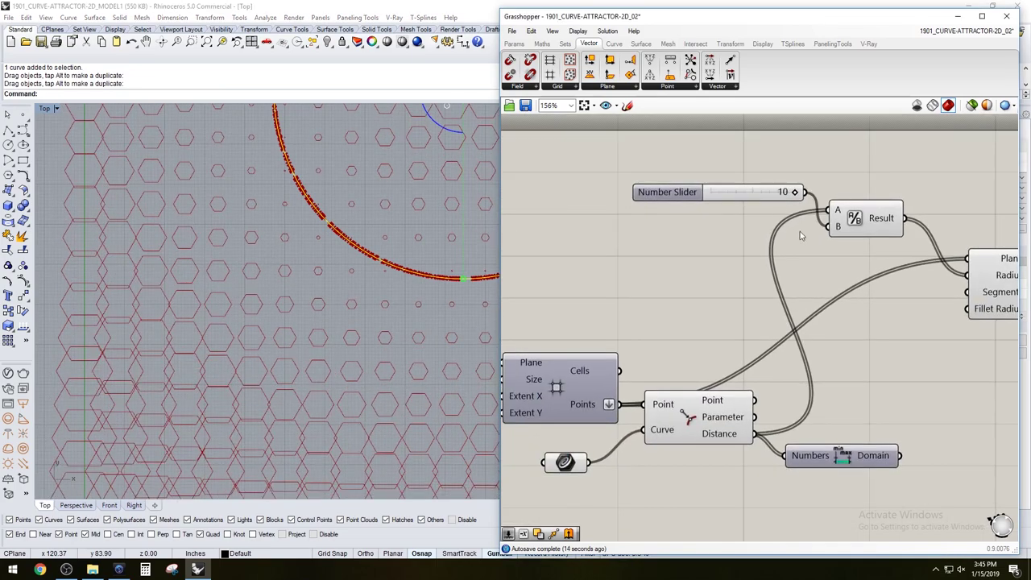
scroll(806, 233, "down", 1)
left_click_drag(711, 203, 710, 236)
left_click(751, 171)
right_click_drag(938, 287, 874, 278)
Check the Division's Result values and delete the Division component together with its number slider
mouse_move(814, 217)
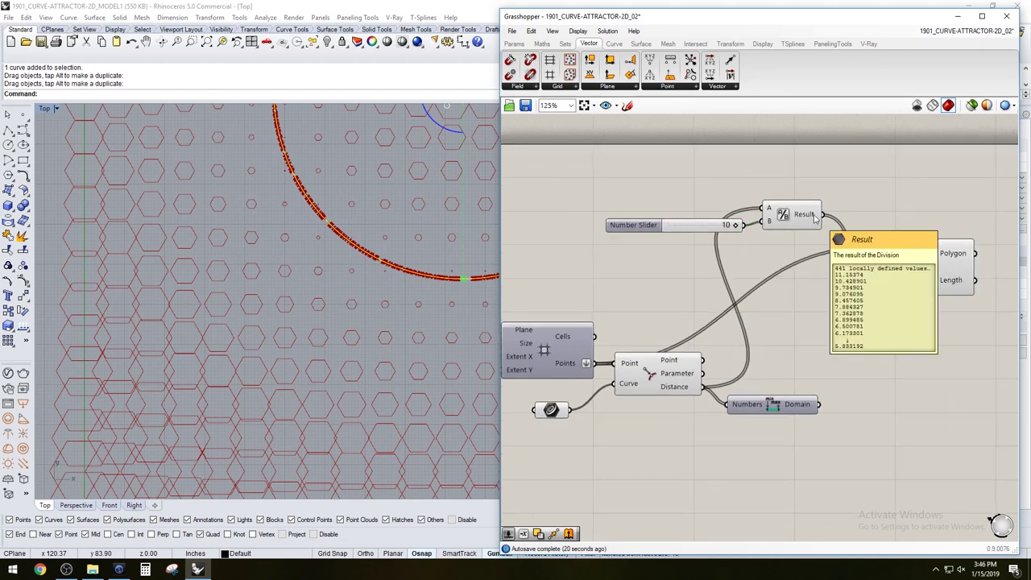
left_click_drag(809, 186, 709, 251)
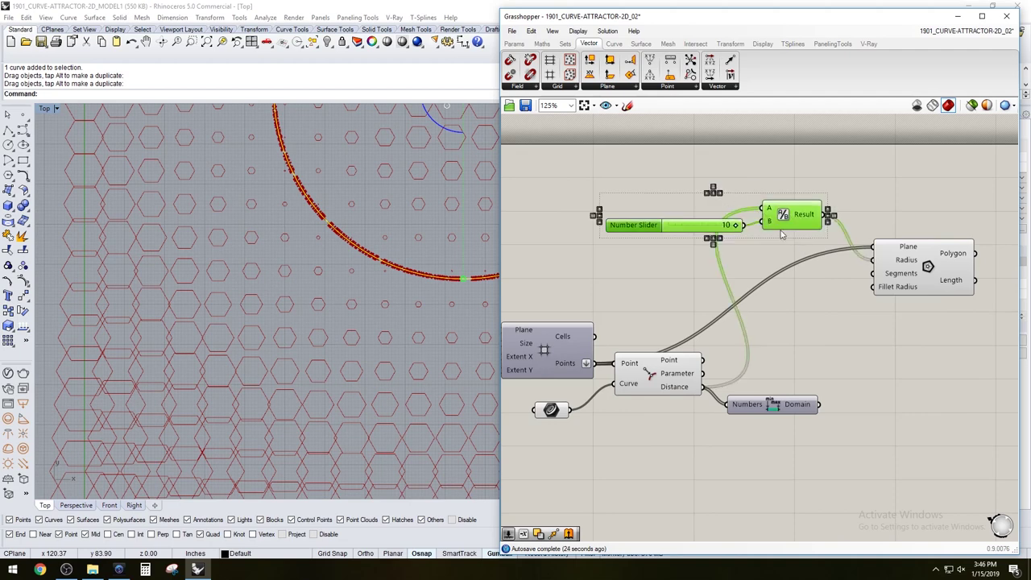
scroll(377, 276, "down", 2)
left_click(831, 187)
left_click(801, 217)
left_click_drag(799, 246, 720, 186)
key("Delete")
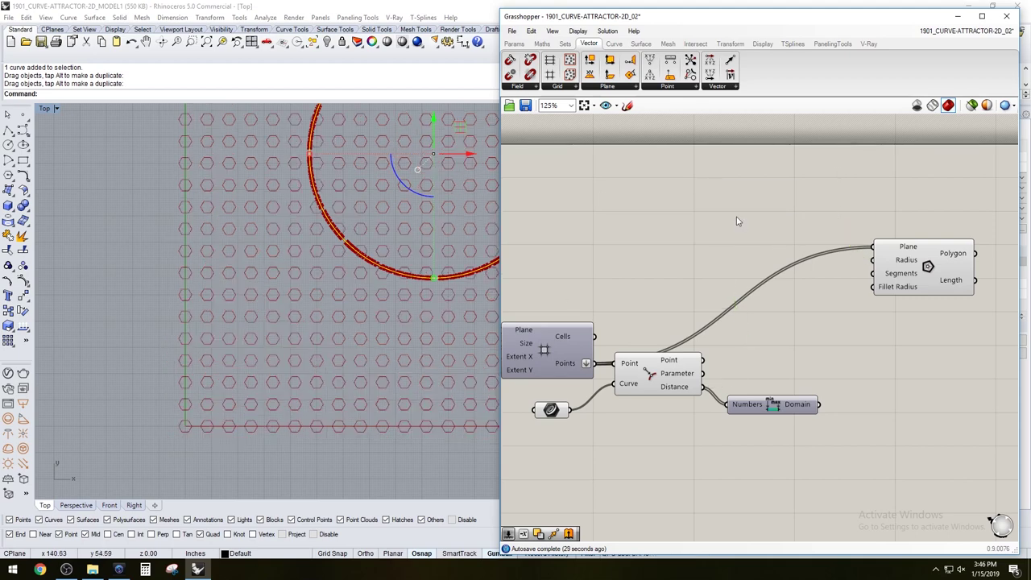
Nudge the Bounds component and place a Construct Domain component in the empty space below it
left_click_drag(781, 408, 775, 403)
left_click(767, 361)
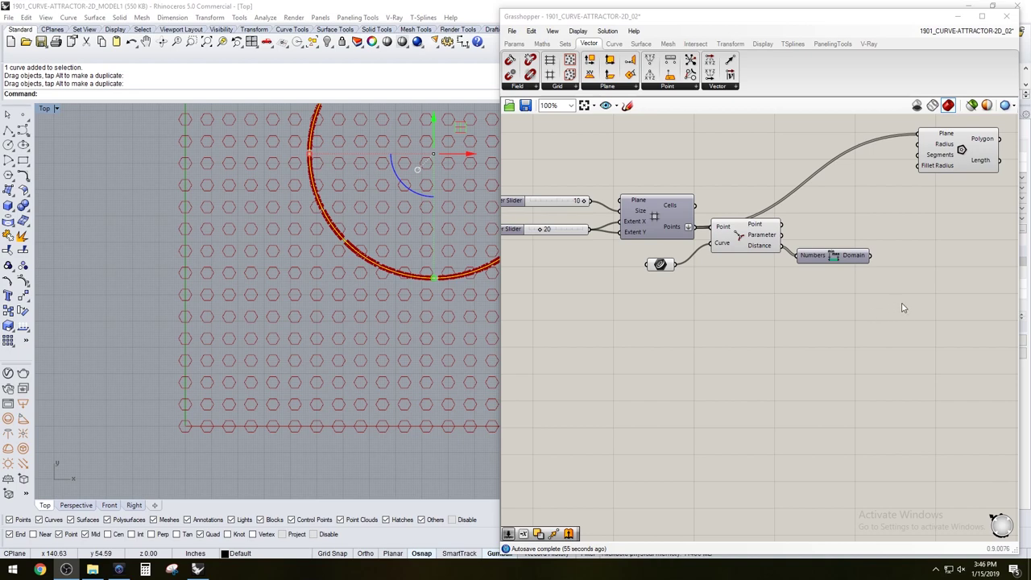
right_click_drag(912, 306, 893, 315)
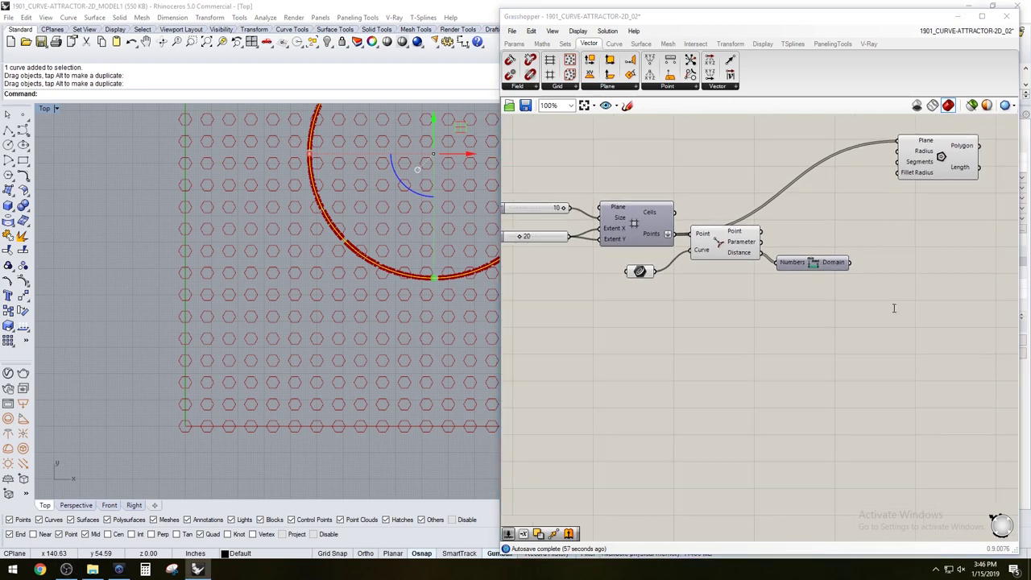
double_click(893, 310)
type("CONS")
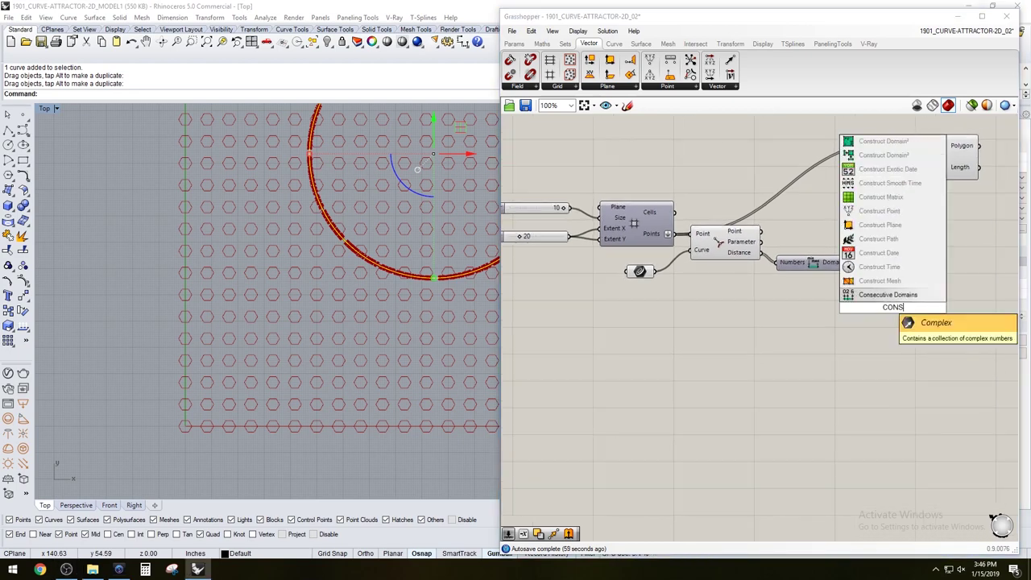
type("TR")
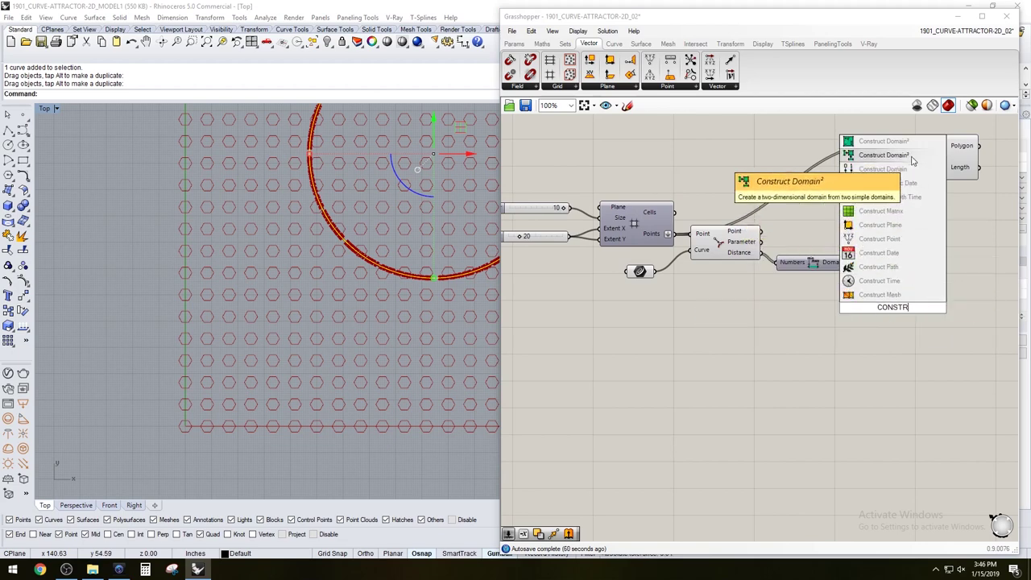
type("UCT DOM")
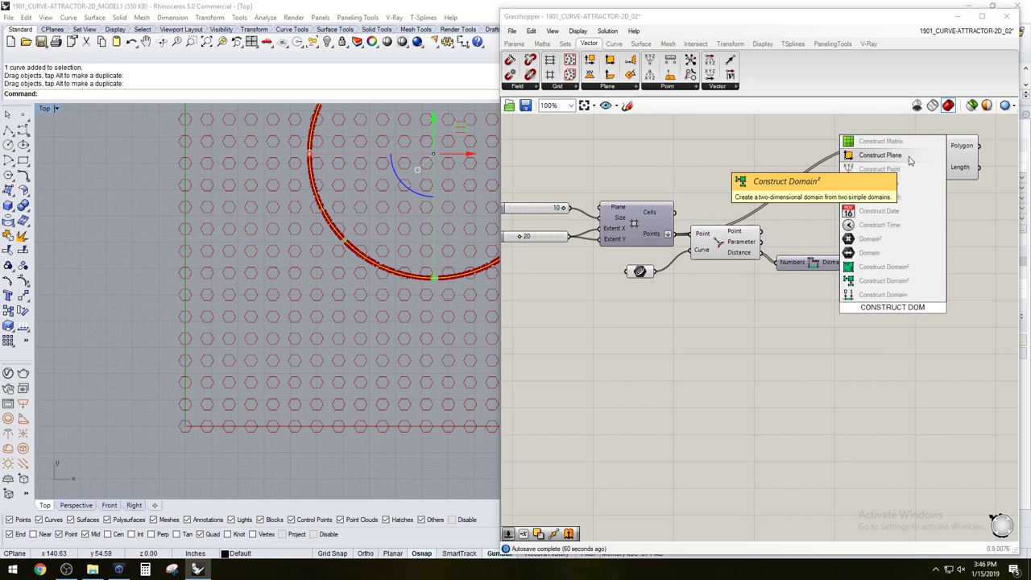
left_click(900, 296)
left_click(905, 314)
left_click_drag(906, 315, 829, 322)
left_click(788, 369)
Create a number slider with the value 3.1 and connect it to the Construct Domain's Domain start input
right_click_drag(745, 365, 826, 369)
scroll(826, 369, "up", 3)
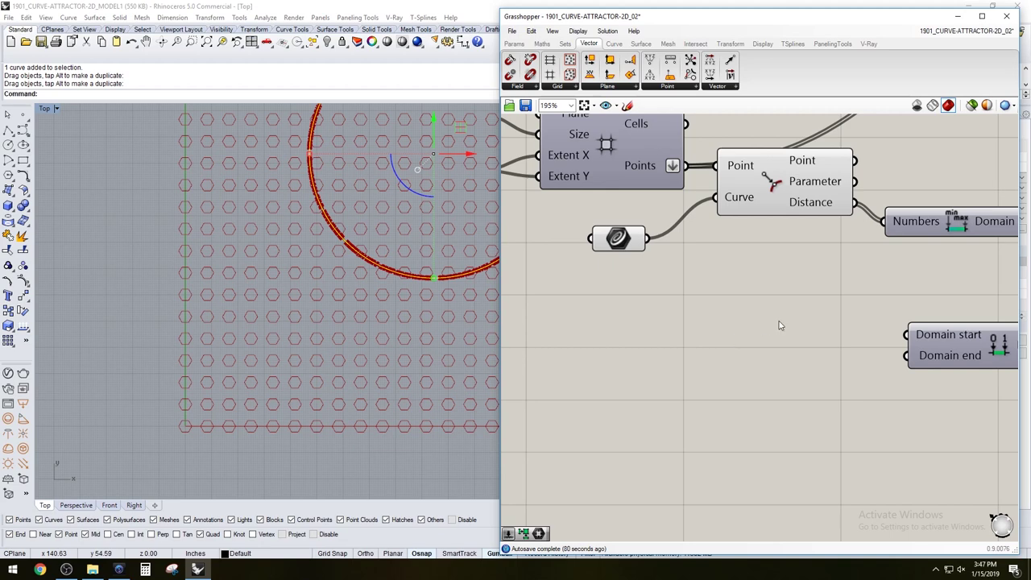
double_click(743, 335)
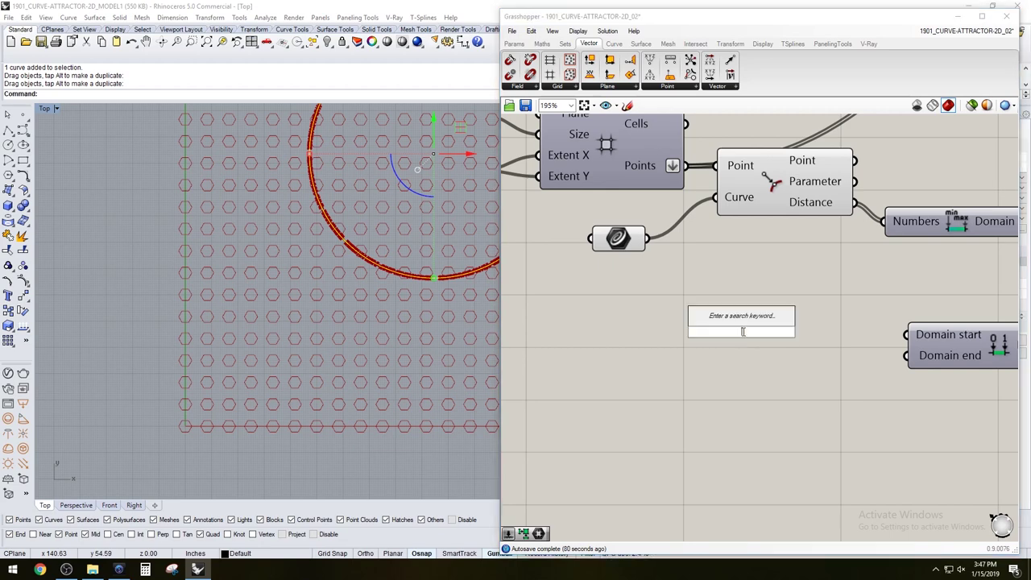
type("3.1")
key("Return")
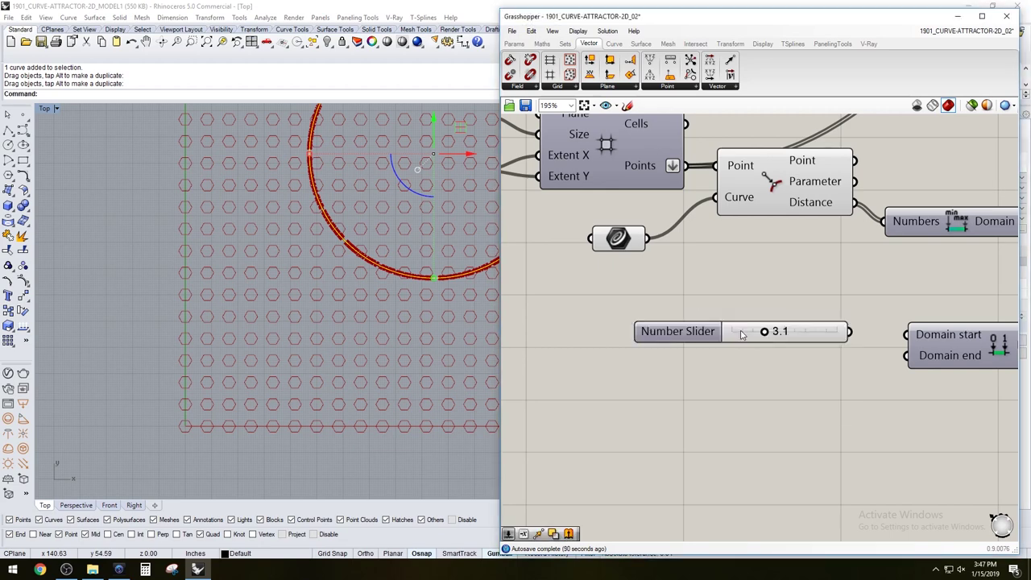
left_click(690, 341)
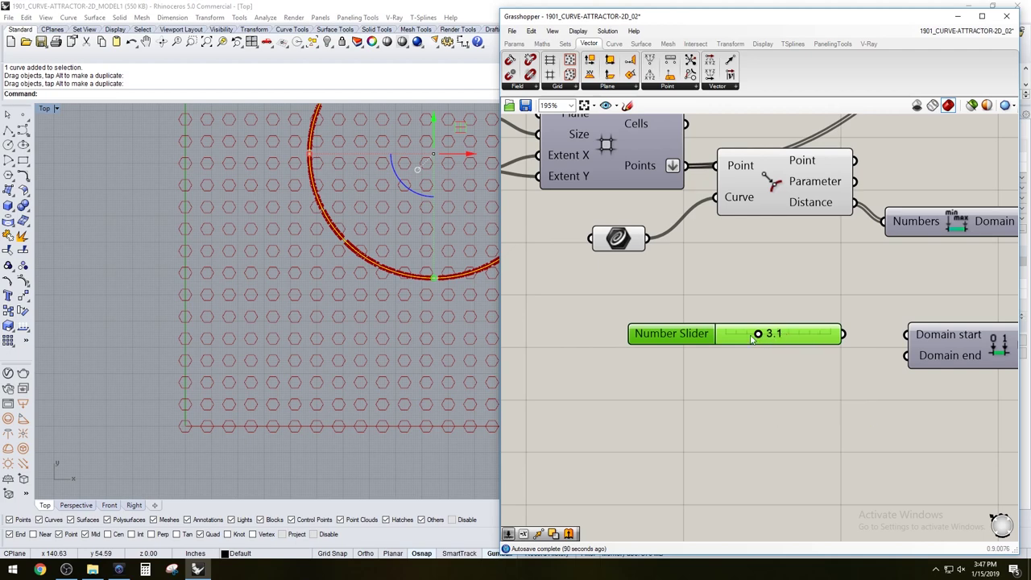
left_click_drag(844, 335, 904, 336)
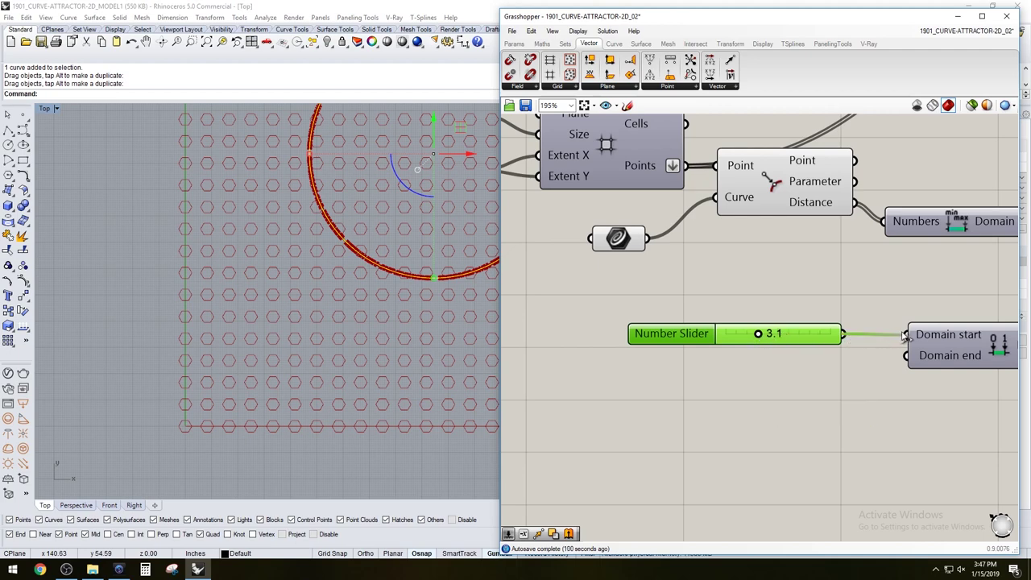
Duplicate the 3.1 slider below itself, connect the copy to Domain end, and set it to 7.5
left_click_drag(691, 342, 692, 373, "alt")
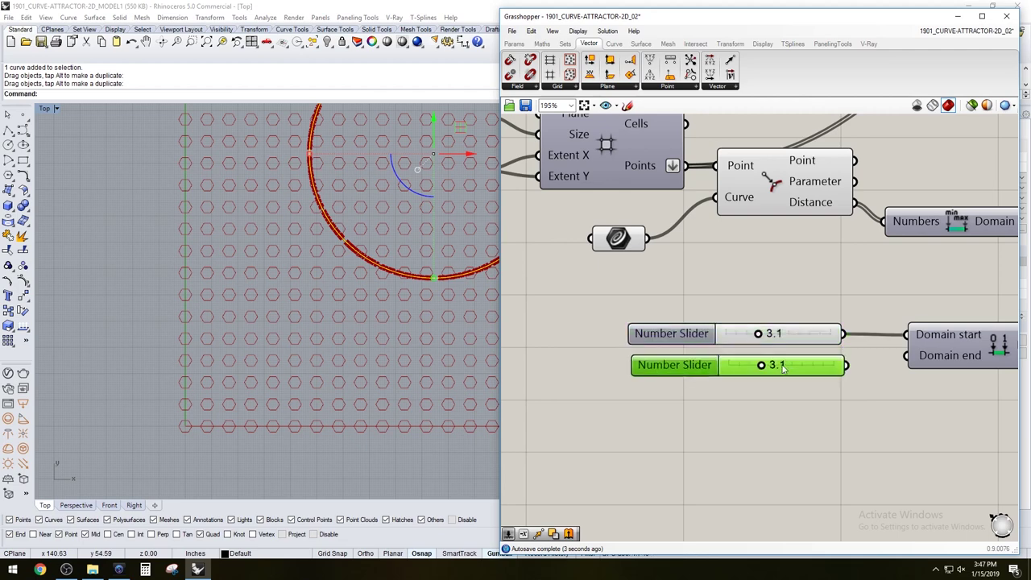
left_click_drag(845, 365, 908, 356)
left_click_drag(769, 367, 818, 368)
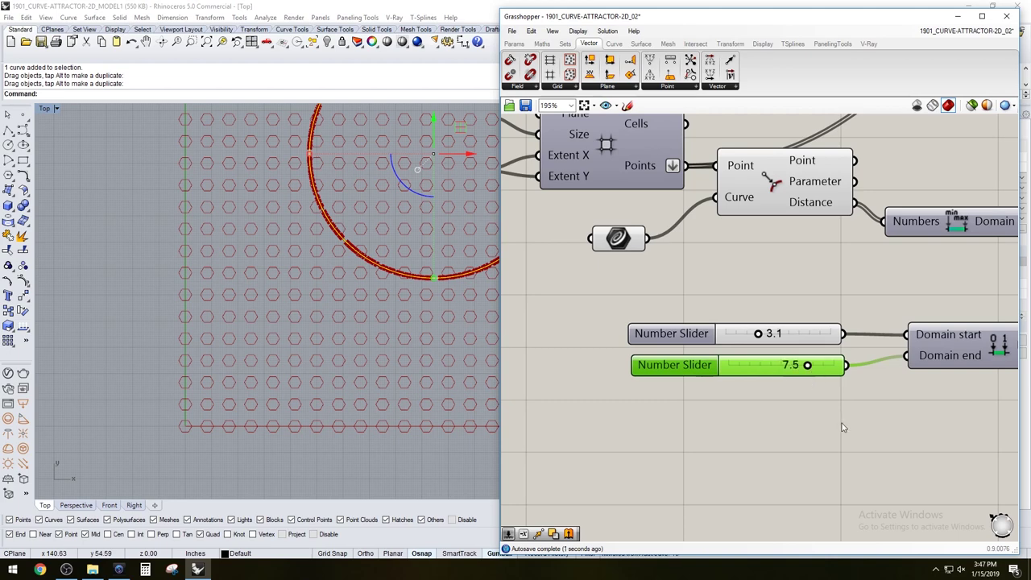
left_click(845, 426)
Move the Construct Domain component and its two sliders together slightly up and to the right beneath the Bounds component
scroll(859, 425, "down", 1)
right_click_drag(859, 422, 792, 398)
right_click_drag(863, 388, 809, 416)
scroll(817, 413, "down", 2)
left_click_drag(885, 444, 640, 366)
scroll(842, 437, "up", 2)
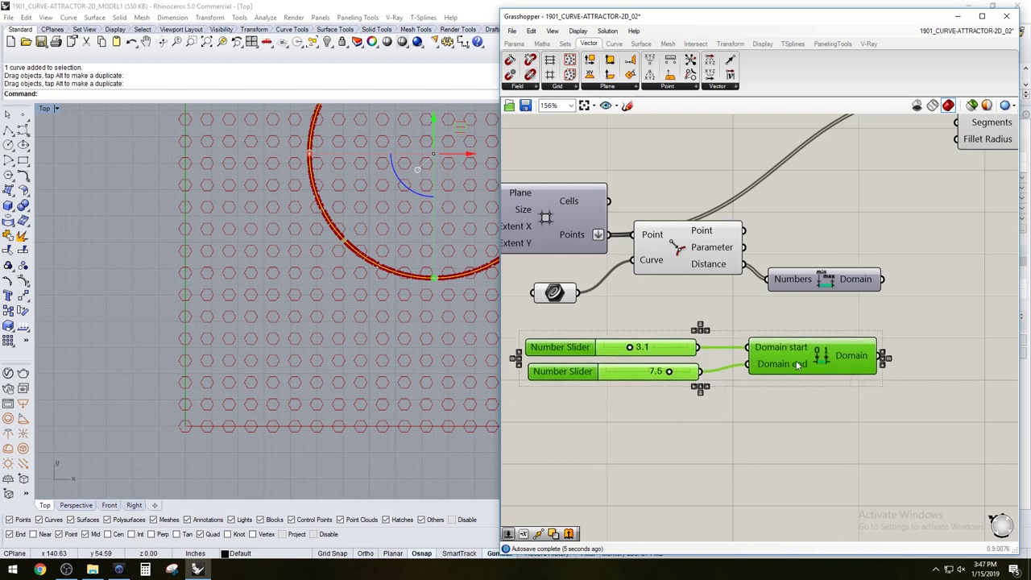
left_click_drag(805, 357, 807, 357)
left_click(836, 402)
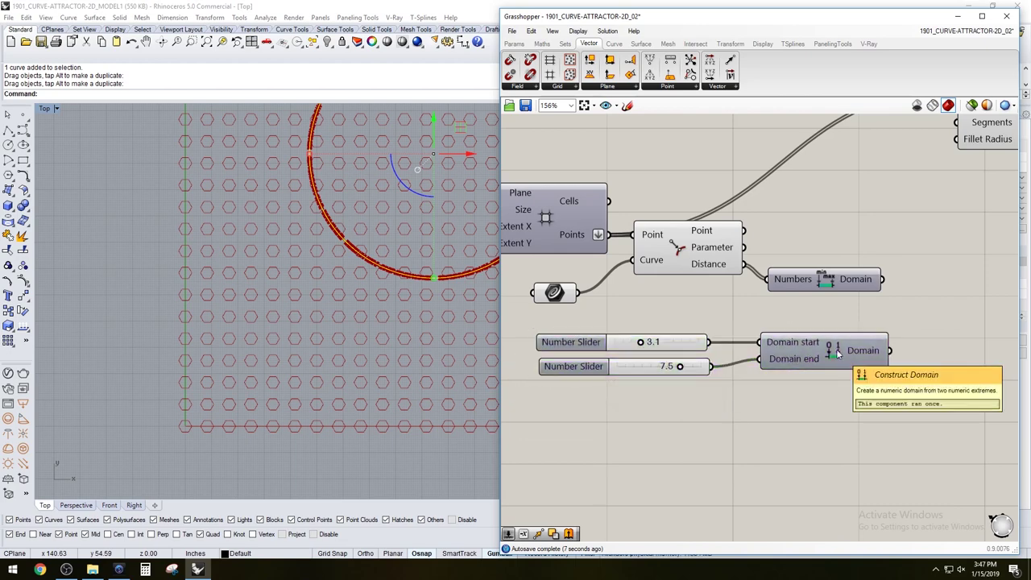
Examine the two domain sliders, the Bounds component, and the Construct Domain's Domain start and Domain end inputs
left_click_drag(663, 390, 593, 334)
left_click(581, 345)
left_click(584, 366)
left_click(719, 408)
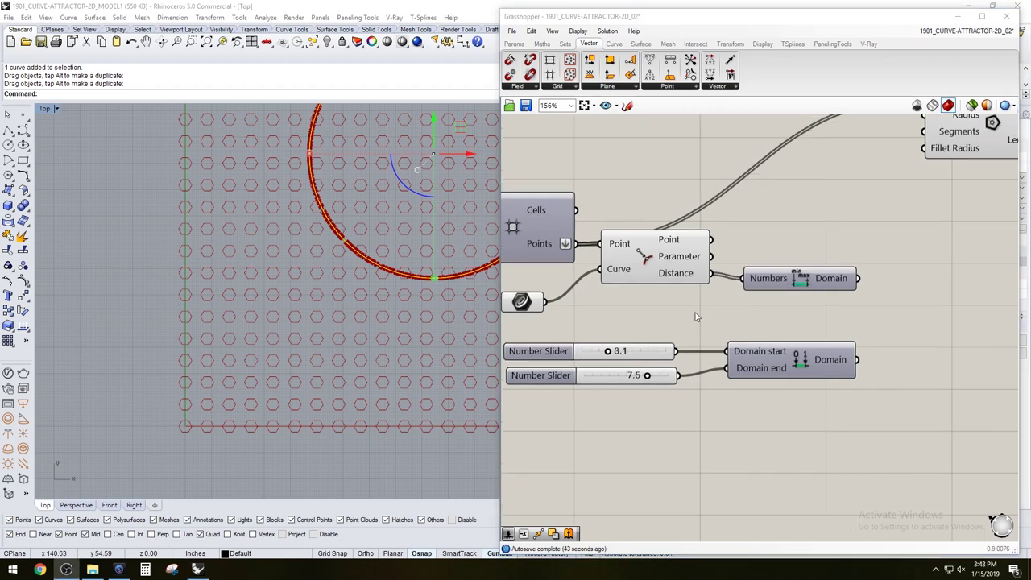
right_click_drag(695, 308, 718, 313)
left_click(839, 288)
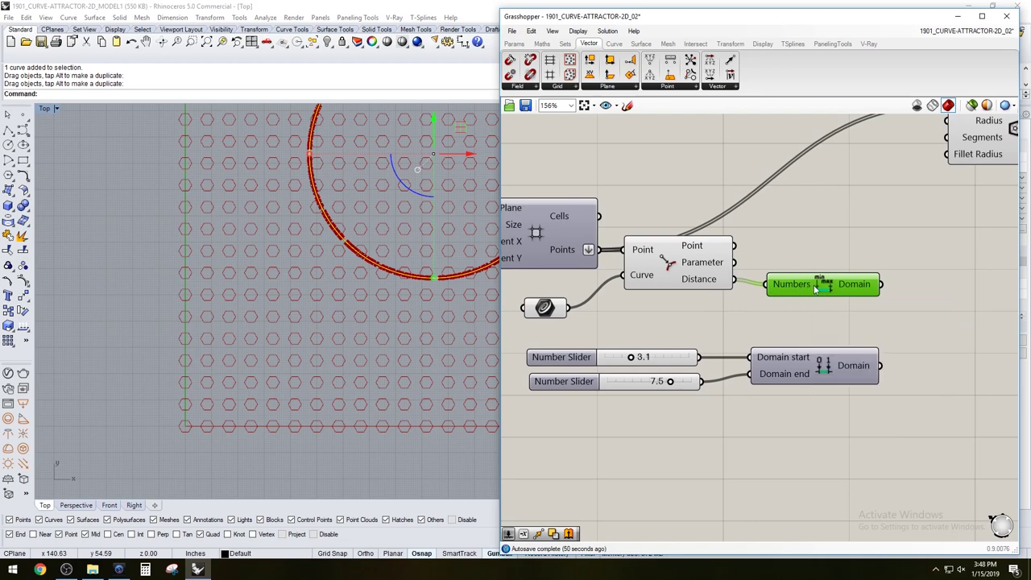
left_click(799, 335)
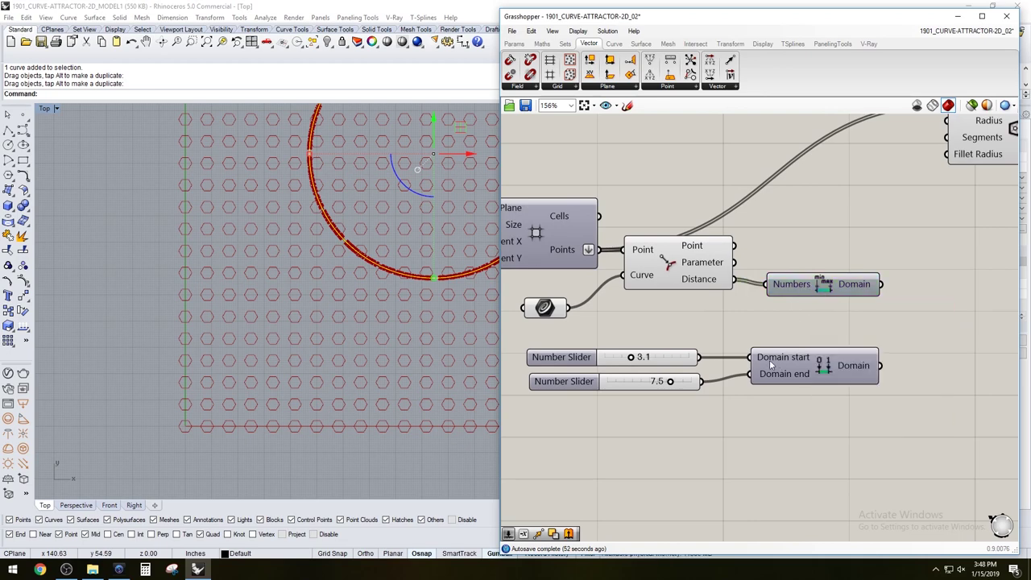
mouse_move(764, 363)
mouse_move(771, 386)
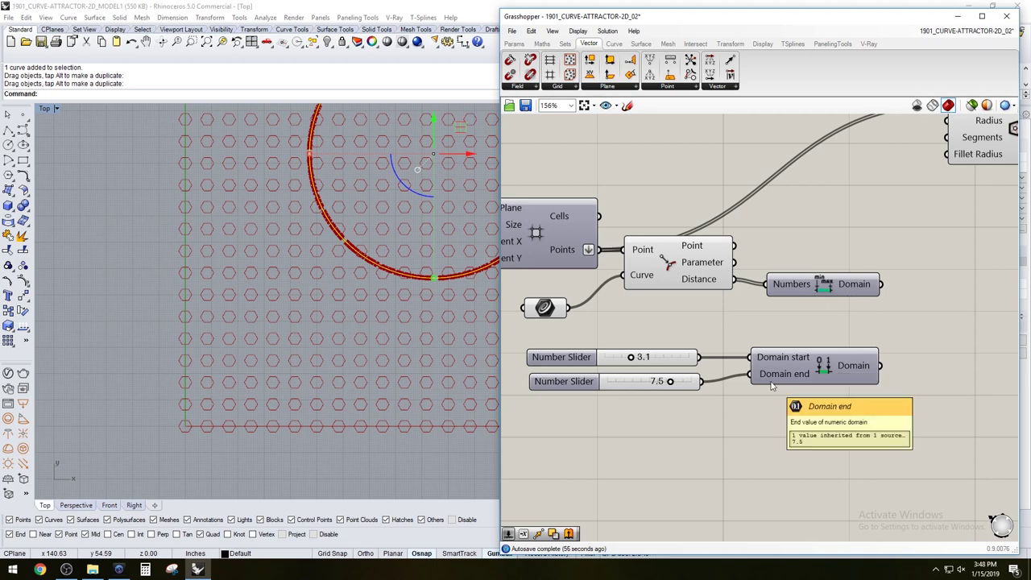
Place a Remap Numbers component to the right of the Bounds and Construct Domain components
right_click_drag(817, 342, 755, 342)
double_click(907, 333)
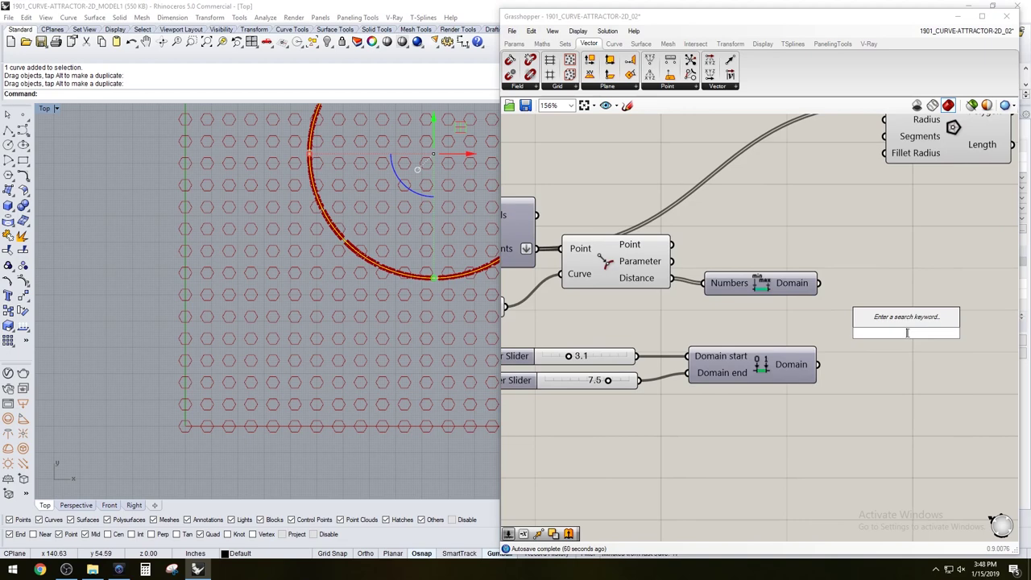
type("REMAP")
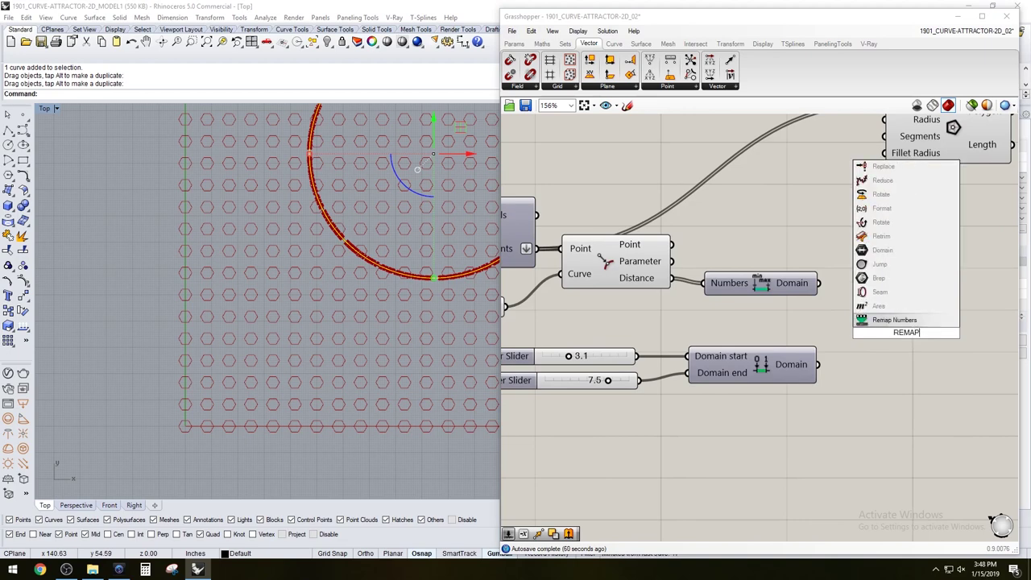
key("Return")
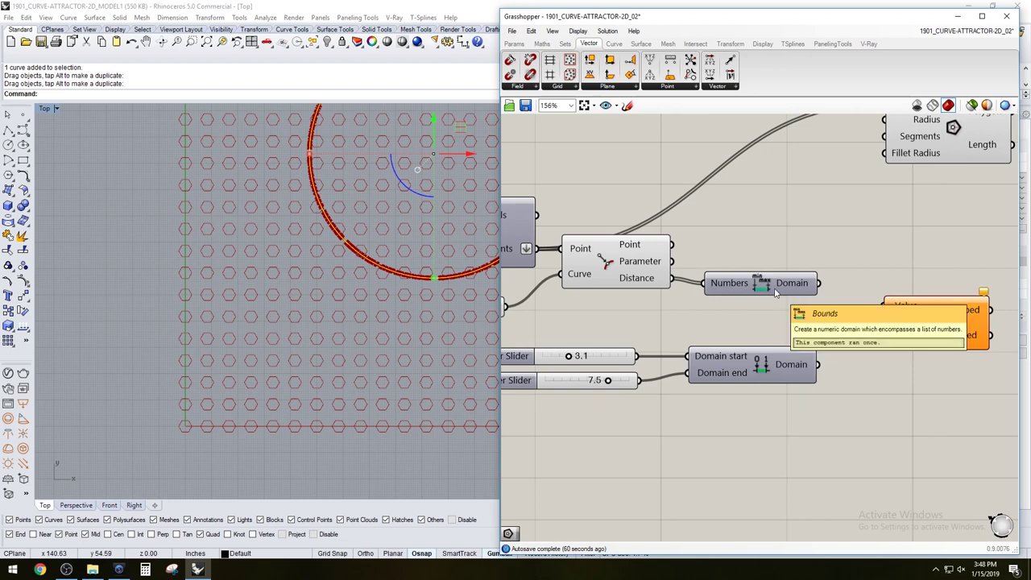
Shift Bounds slightly down and Remap Numbers slightly up, then connect the Distance output to the remap's Value input
mouse_move(641, 277)
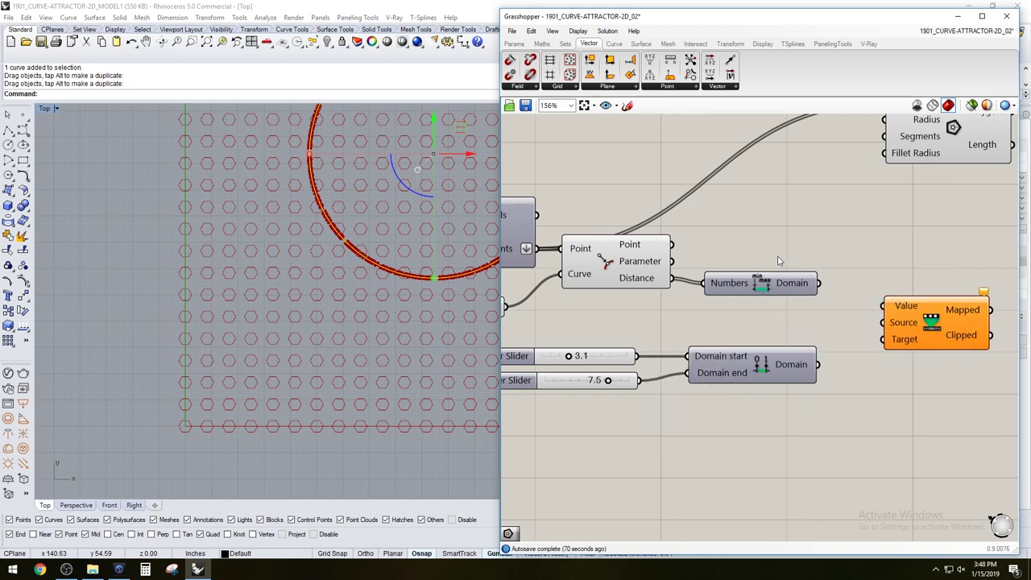
left_click_drag(767, 294, 767, 316)
left_click_drag(904, 326, 928, 311)
left_click(843, 270)
left_click(823, 288)
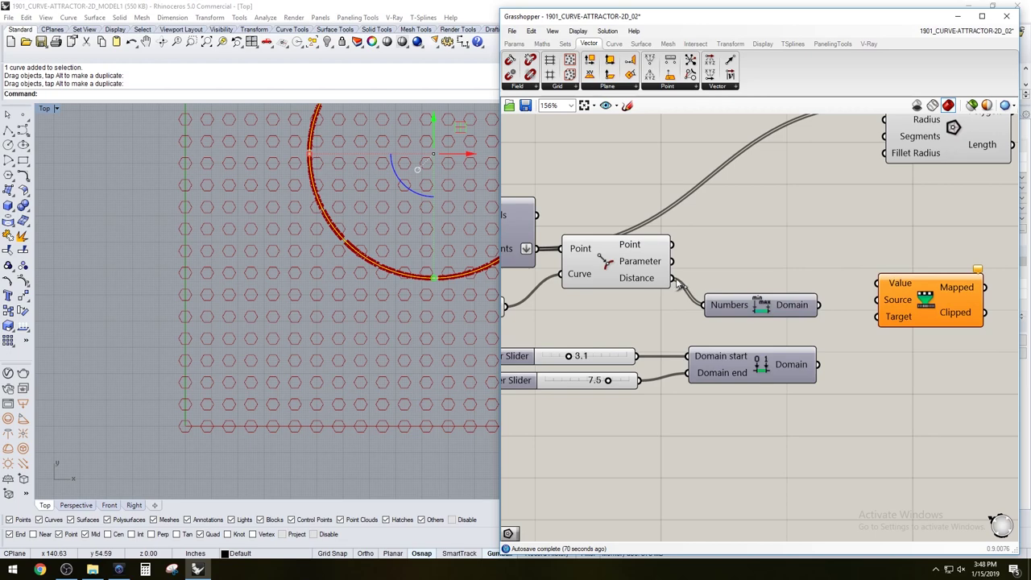
left_click_drag(672, 278, 908, 294)
left_click(841, 316)
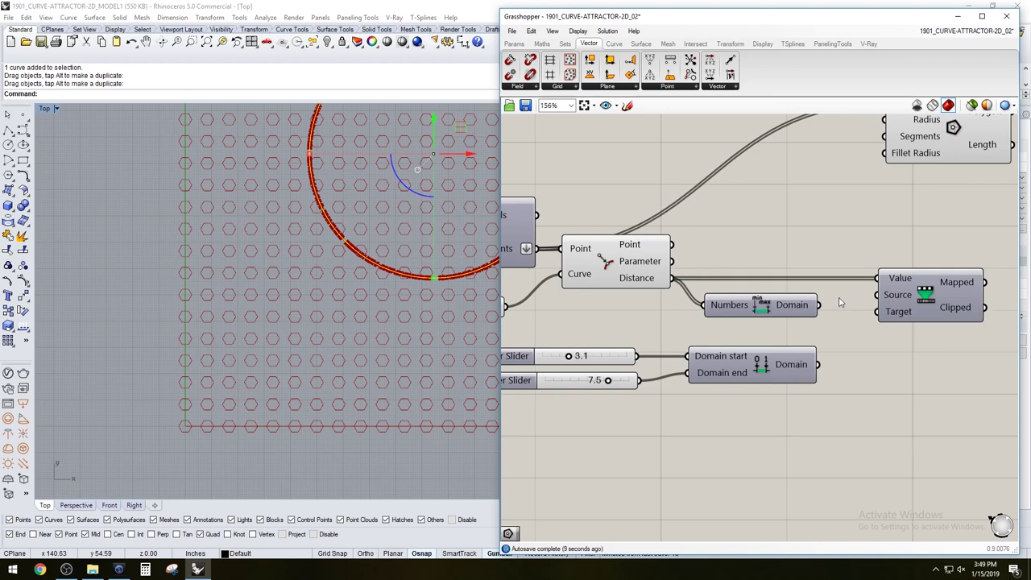
Connect the Bounds domain to the Source input of Remap Numbers and the Construct Domain output to its Target input
left_click(768, 305)
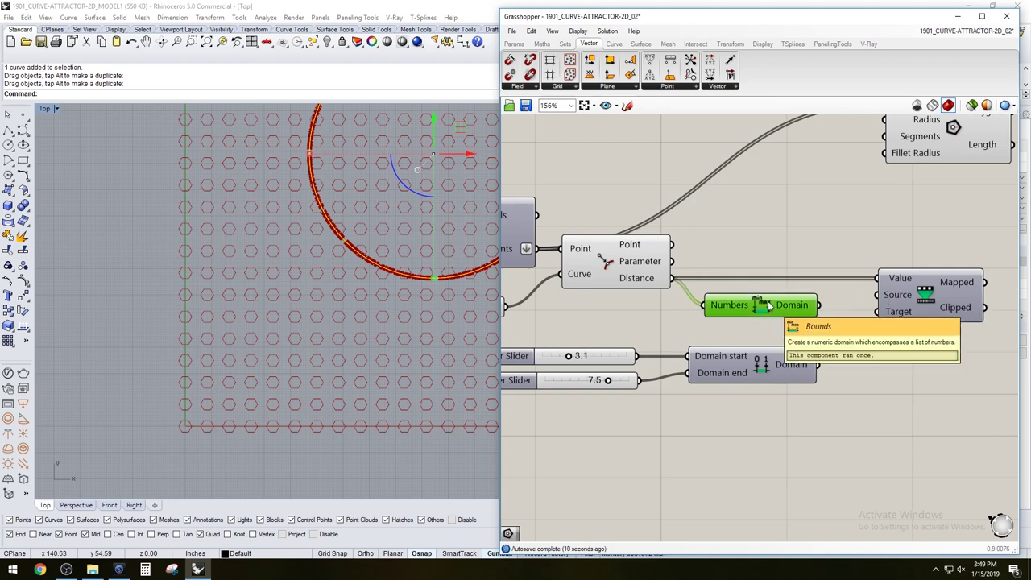
left_click(838, 314)
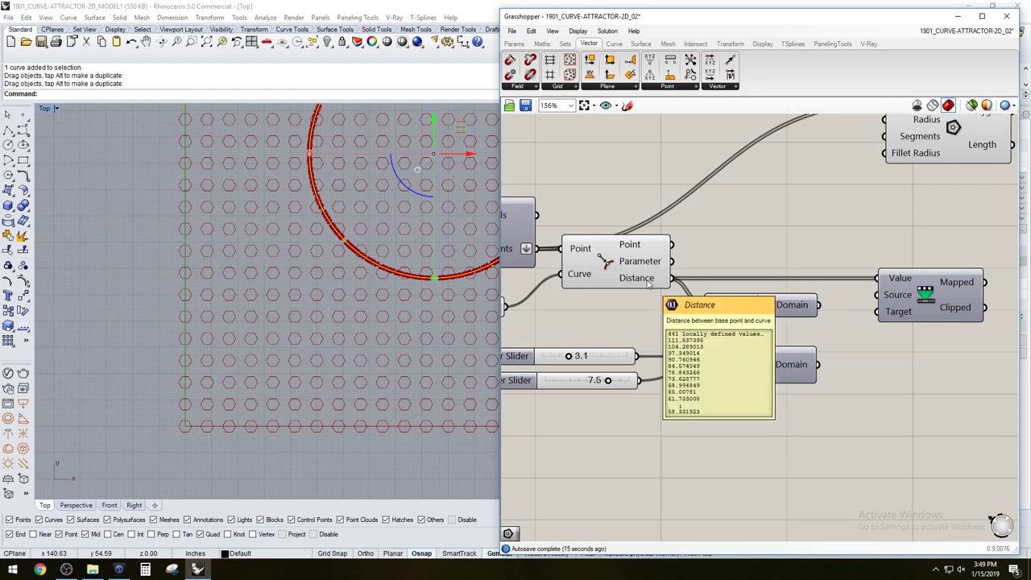
left_click_drag(818, 304, 886, 298)
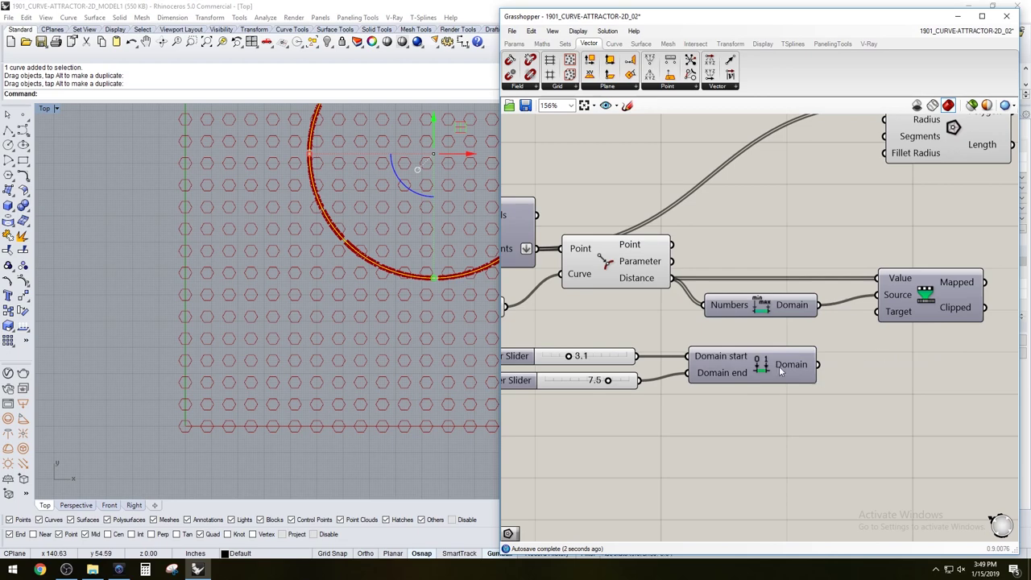
mouse_move(806, 365)
Reposition the Polygon component so it sits above and to the right of Remap Numbers
scroll(926, 366, "down", 3)
right_click_drag(931, 360, 818, 376)
scroll(840, 268, "up", 2)
scroll(828, 268, "down", 2)
left_click(803, 329)
right_click_drag(808, 335, 705, 377)
left_click_drag(722, 277, 838, 313)
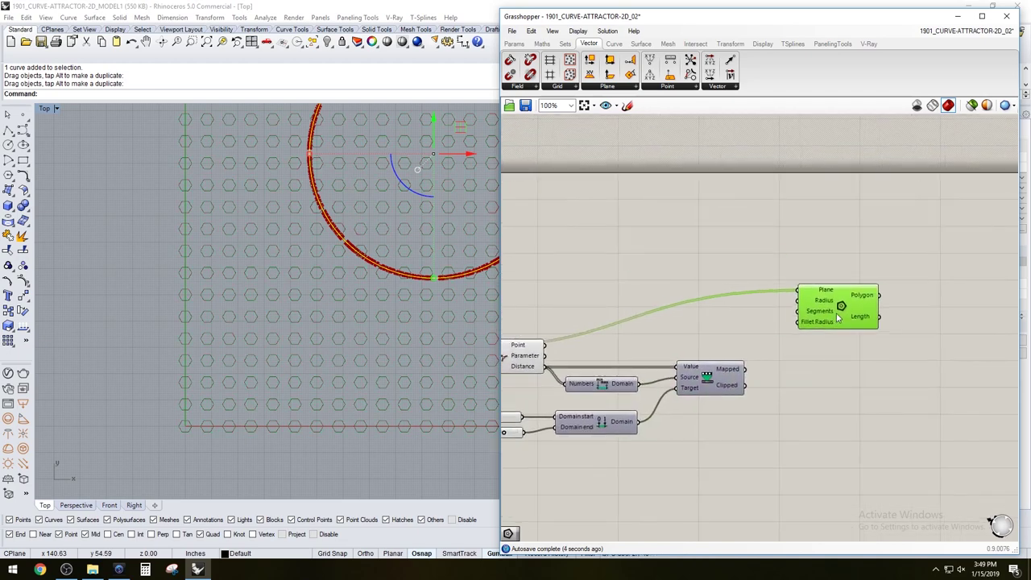
Connect the Mapped output of Remap Numbers to the Radius input of the Polygon component
scroll(894, 278, "down", 2)
scroll(841, 301, "up", 3)
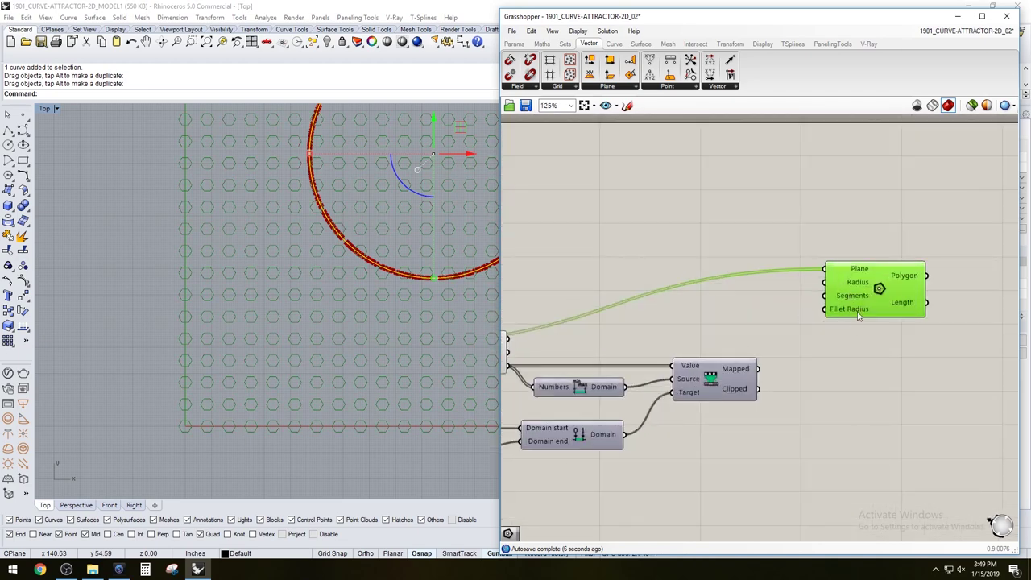
left_click(795, 346)
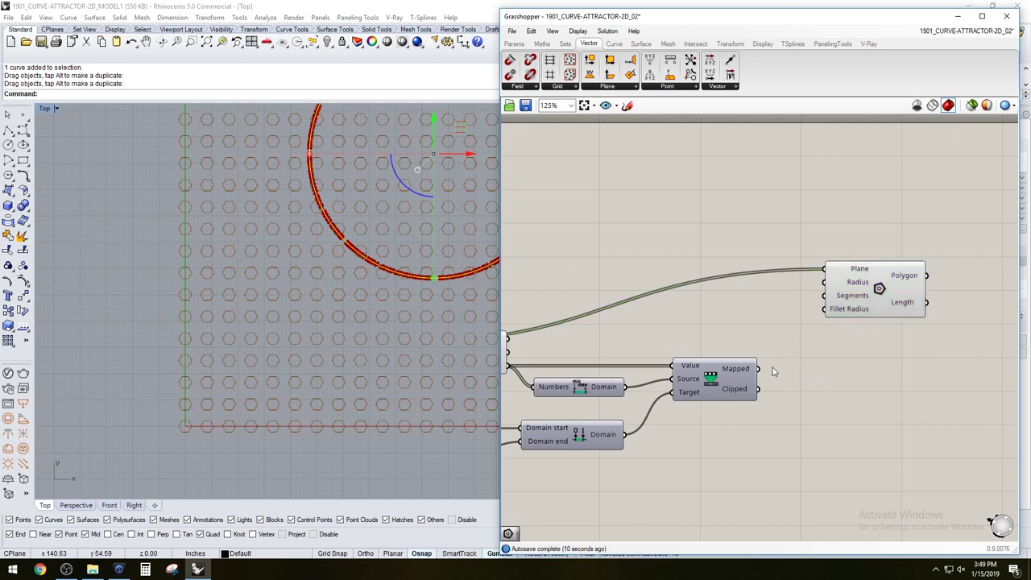
left_click_drag(758, 368, 825, 282)
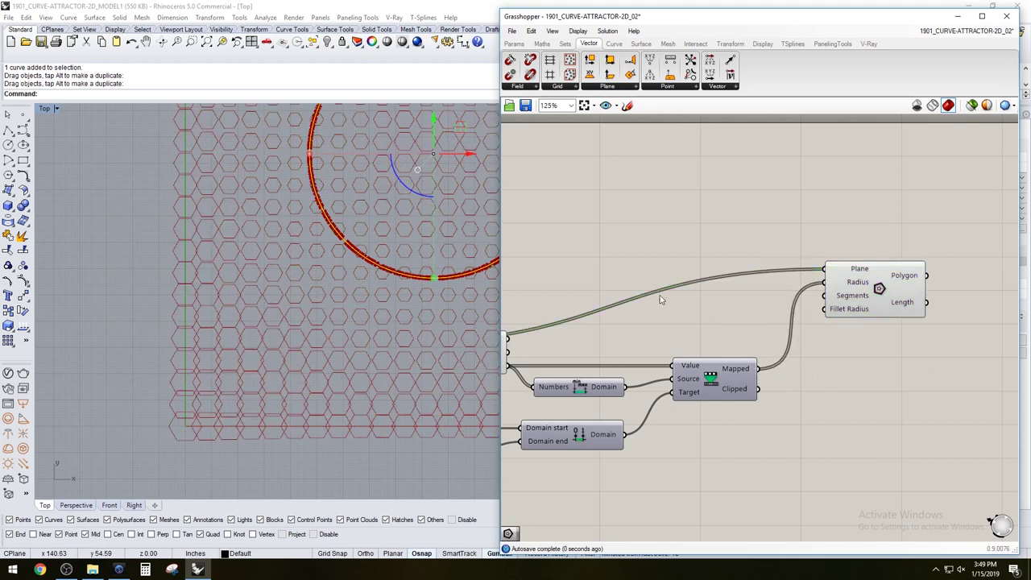
Examine how the hexagon sizes vary around the attractor circle in Rhino's Top viewport
right_click_drag(308, 297, 293, 328)
scroll(295, 326, "down", 4)
scroll(352, 216, "up", 4)
right_click_drag(350, 290, 334, 242)
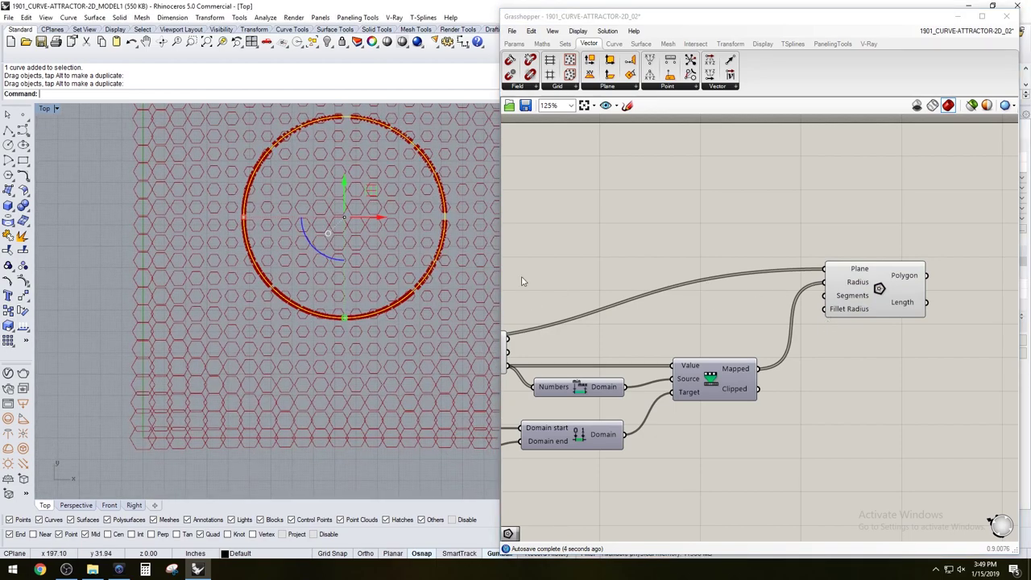
right_click_drag(320, 197, 312, 256)
scroll(344, 176, "up", 10)
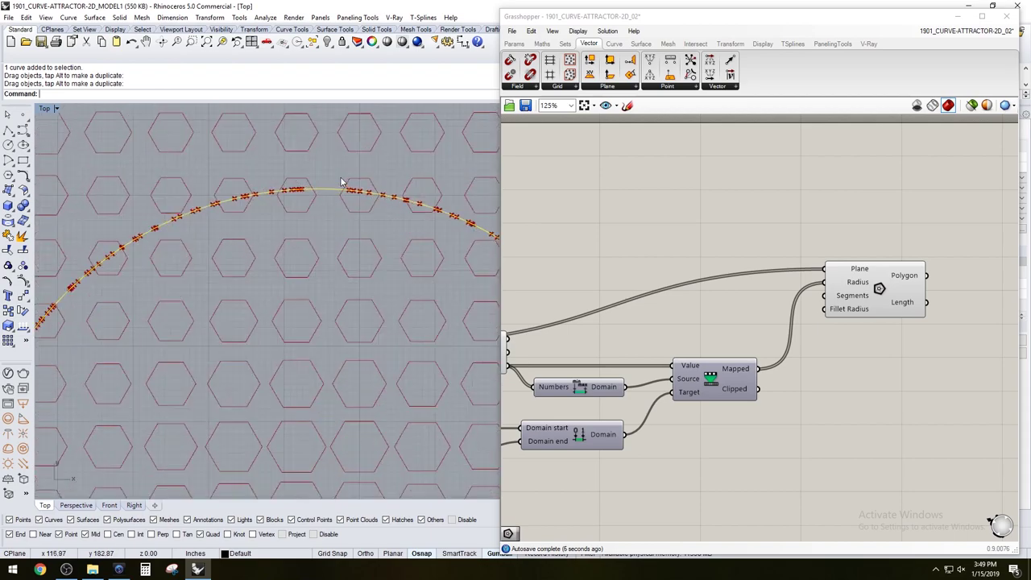
scroll(344, 180, "down", 8)
Turn off the preview of the Curve and Curve Closest Point components, and switch the Curve parameter's preview back on
right_click_drag(613, 302, 875, 261)
left_click_drag(731, 356, 616, 331)
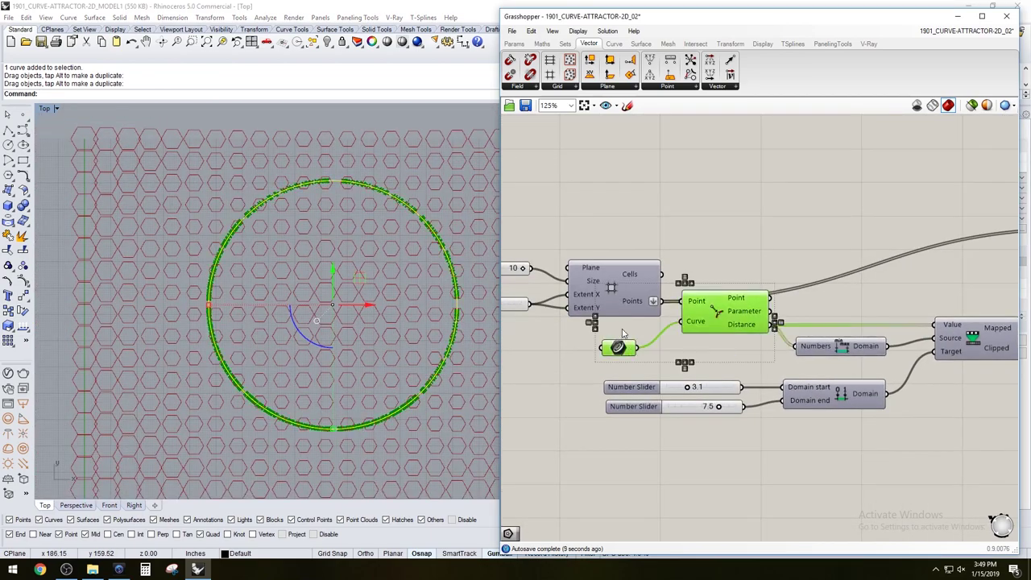
middle_click(743, 326)
left_click(778, 298)
left_click(739, 219)
left_click(361, 120)
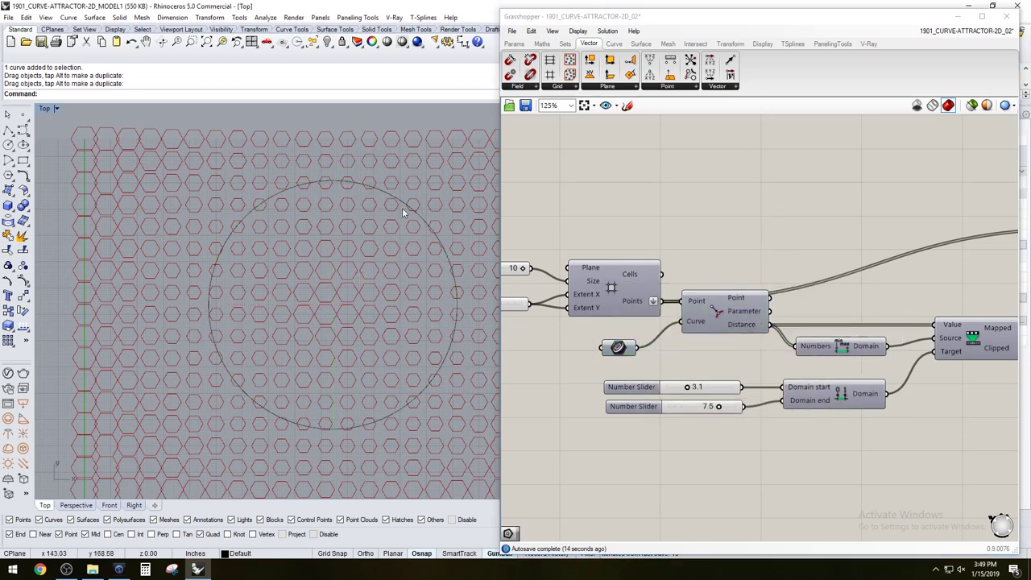
right_click(612, 347)
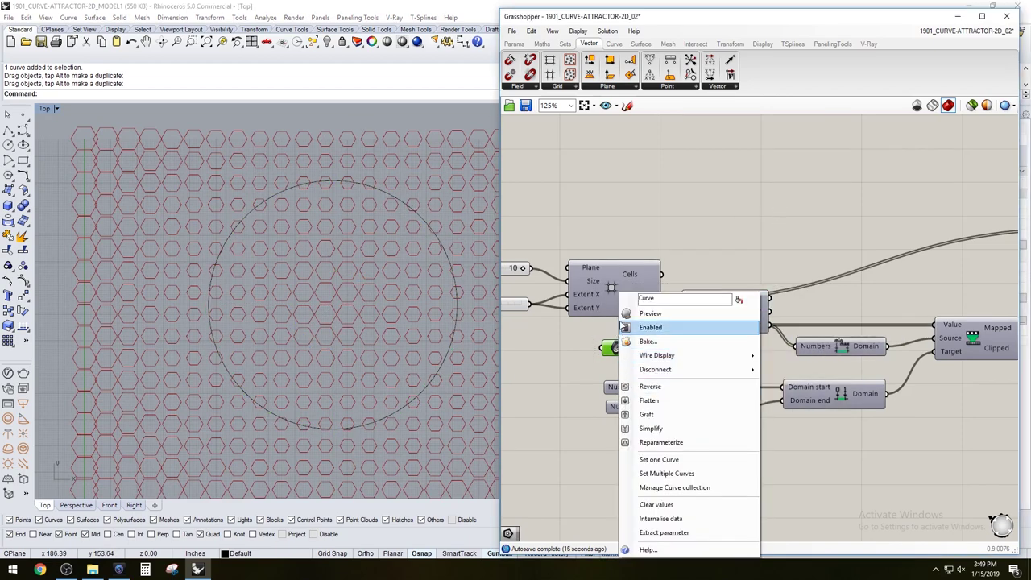
left_click(625, 328)
Move the attractor circle to several places over the hexagon grid, ending slightly below and left of the grid's centre
scroll(244, 209, "down", 4)
scroll(251, 200, "up", 2)
left_click_drag(250, 198, 270, 249)
right_click_drag(312, 309, 295, 220)
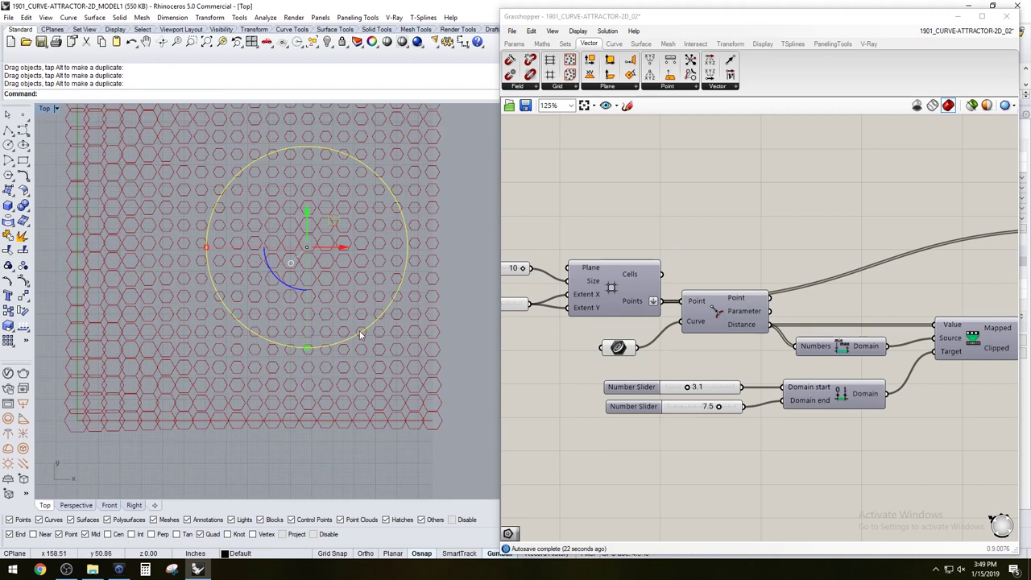
left_click_drag(365, 332, 392, 356)
scroll(391, 354, "down", 4)
scroll(349, 290, "up", 2)
left_click_drag(372, 308, 286, 309)
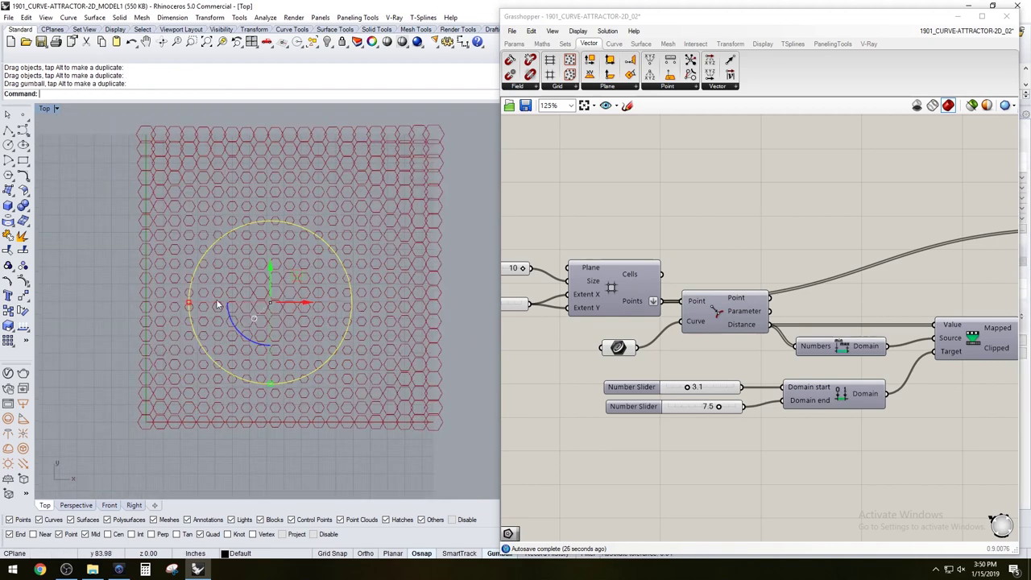
Undo the stray drag of the circle, scale it down slightly about its centre, and move it toward the grid's upper right
left_click_drag(187, 302, 205, 304)
key("ctrl+z")
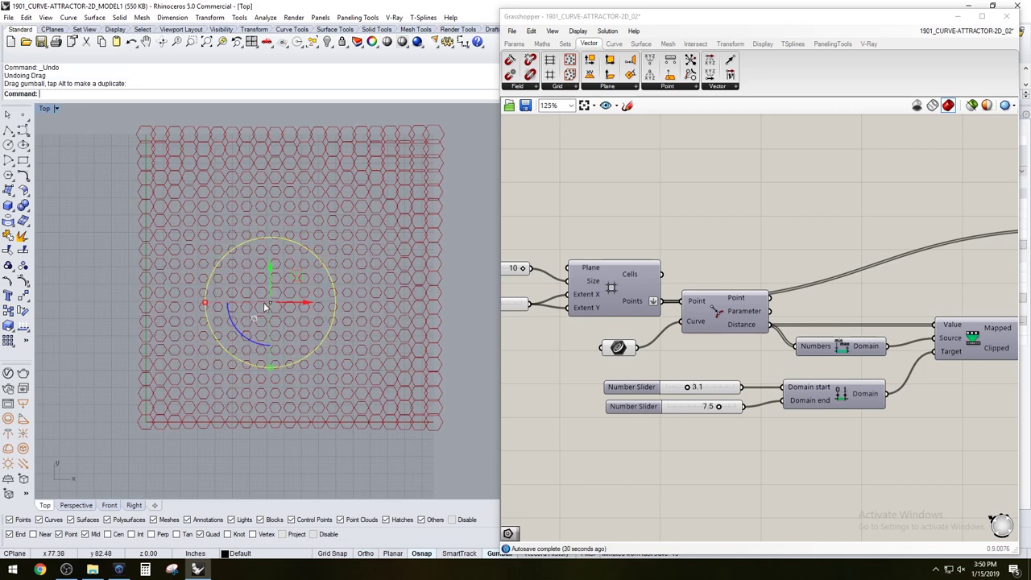
left_click_drag(264, 278, 361, 230)
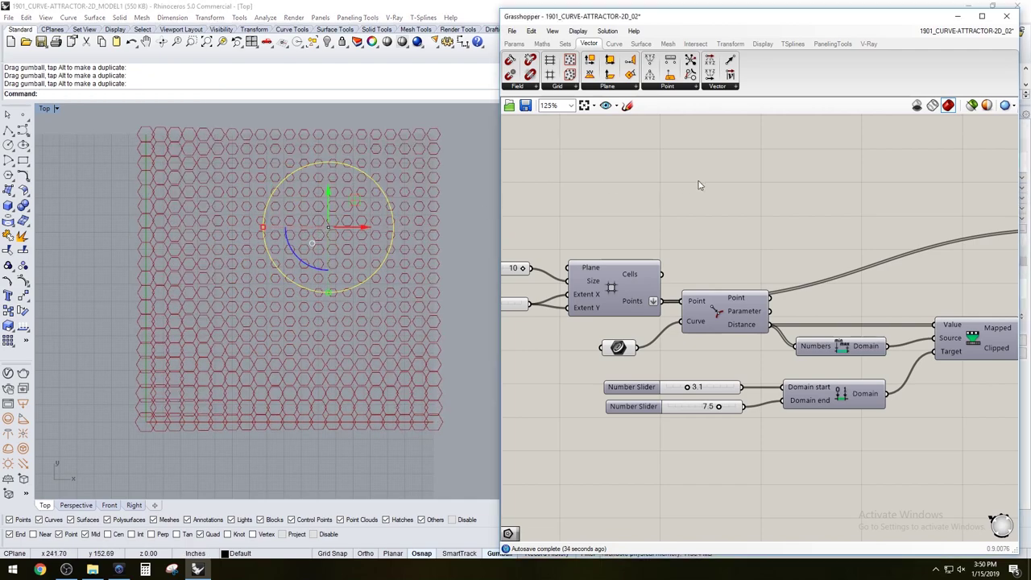
Set the Domain end slider to 5.7 while watching the overlapping hexagons at the grid's lower edge
right_click_drag(947, 234, 734, 222)
right_click_drag(598, 361, 848, 335)
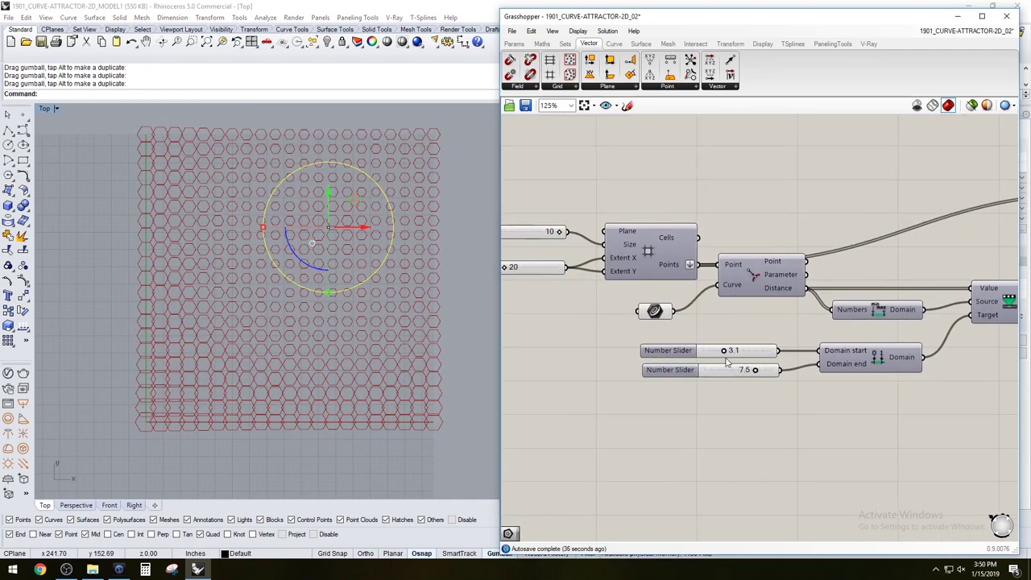
scroll(725, 356, "up", 3)
scroll(430, 429, "up", 6)
scroll(435, 399, "up", 4)
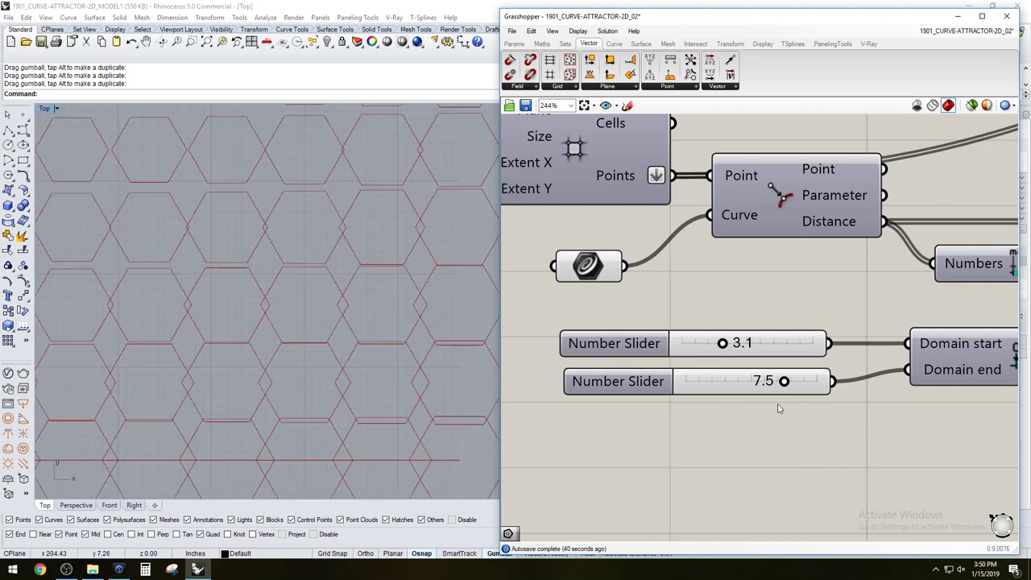
left_click_drag(784, 381, 760, 385)
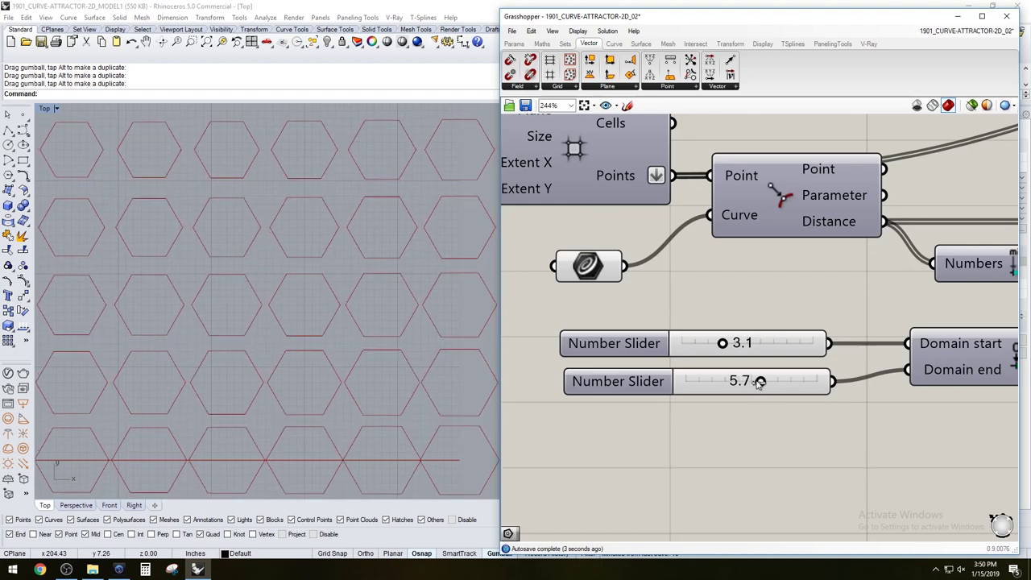
Move the circle across the grid's upper left, shrink it to roughly half its size, and place it toward the lower right
scroll(309, 332, "down", 8)
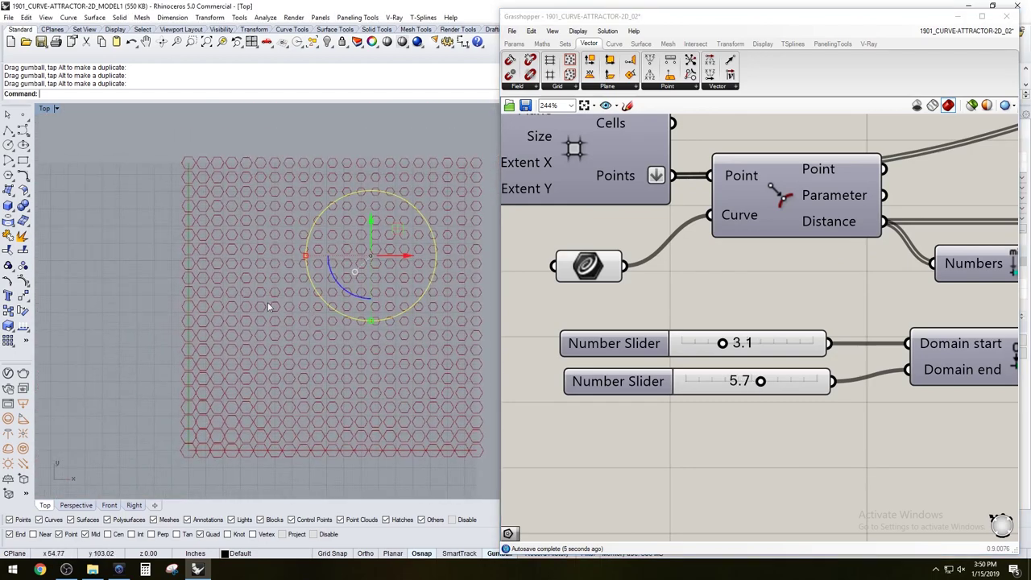
left_click_drag(378, 256, 326, 203)
left_click_drag(359, 235, 322, 235)
left_click_drag(287, 205, 287, 251)
left_click_drag(221, 280, 251, 294)
left_click_drag(290, 256, 377, 320)
Set the Domain start slider to 1.0 and the Domain end slider to 4.9
left_click_drag(723, 343, 701, 344)
mouse_move(760, 382)
left_mouse_down()
mouse_move(772, 383)
mouse_move(750, 383)
left_mouse_up()
left_click_drag(702, 343, 694, 344)
Move the circle to the middle of the grid and enlarge it about its centre until it spans most of the grid
left_click_drag(376, 319, 297, 316)
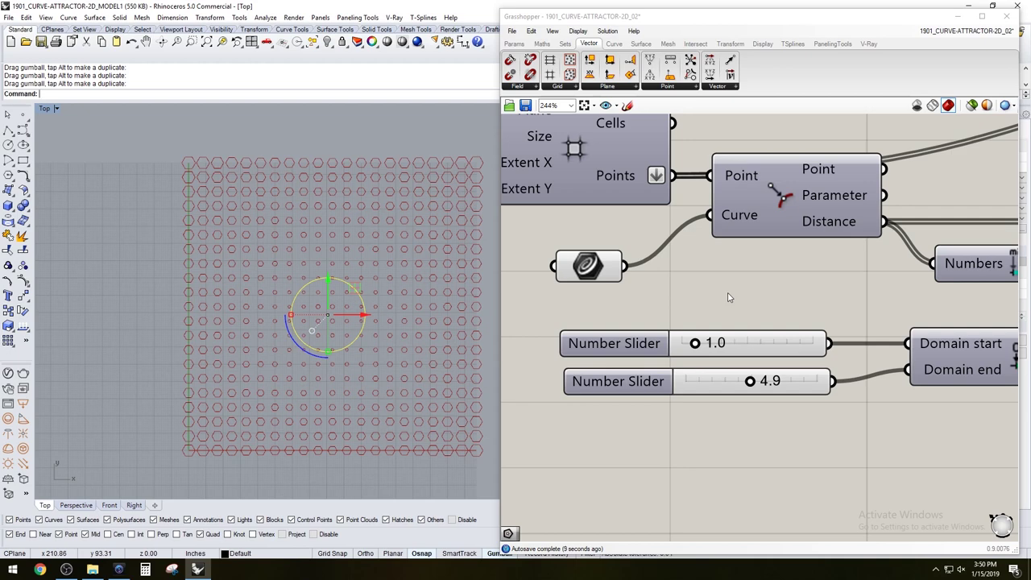
left_click(321, 291)
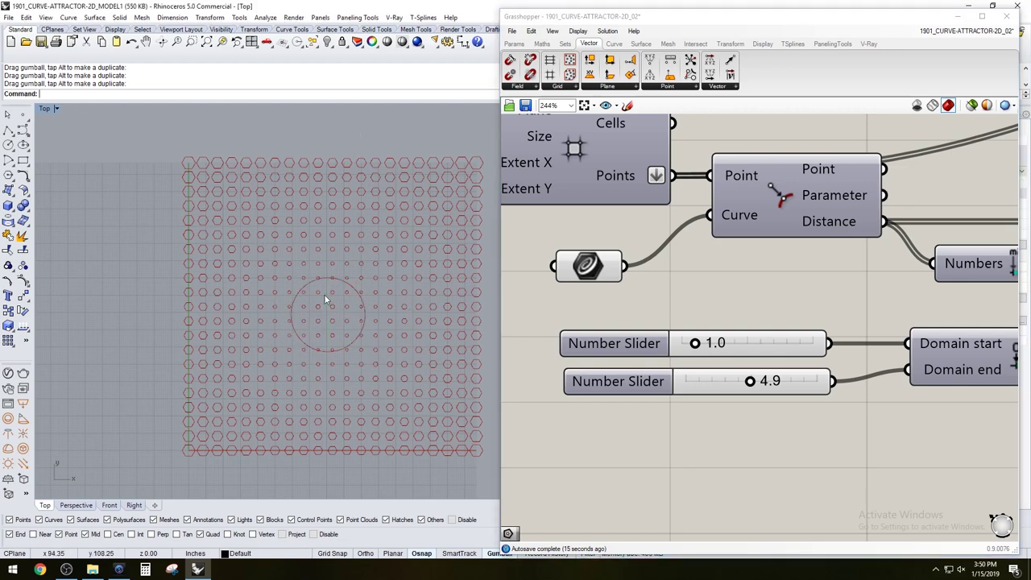
scroll(327, 290, "down", 2)
left_click(300, 308)
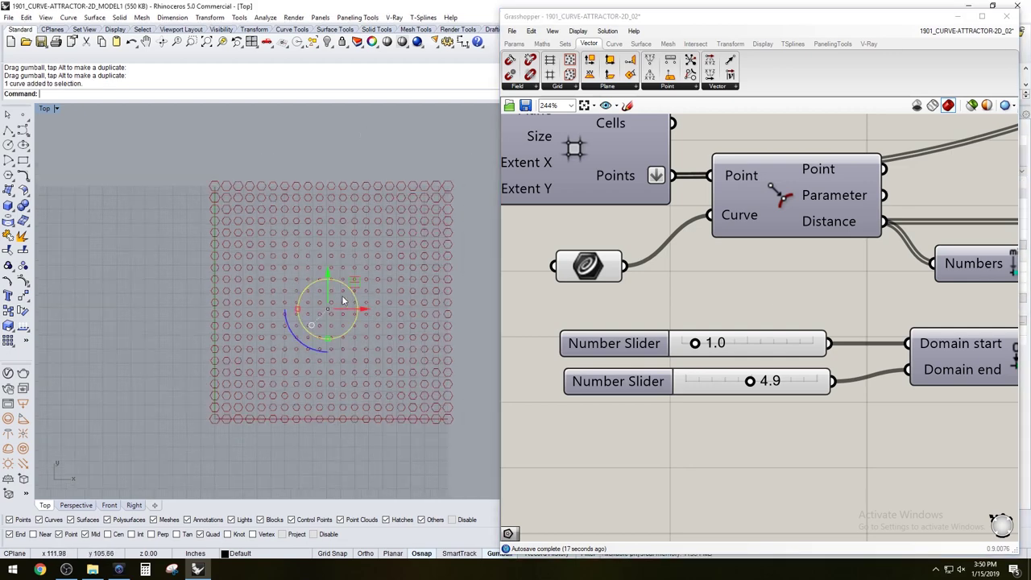
left_click_drag(296, 305, 239, 301)
left_click(361, 152)
Examine the wiring from the domains through Remap Numbers to the polygon Radius, and the hexagon sizes inside the circle
scroll(747, 279, "down", 1)
right_click_drag(748, 279, 667, 277)
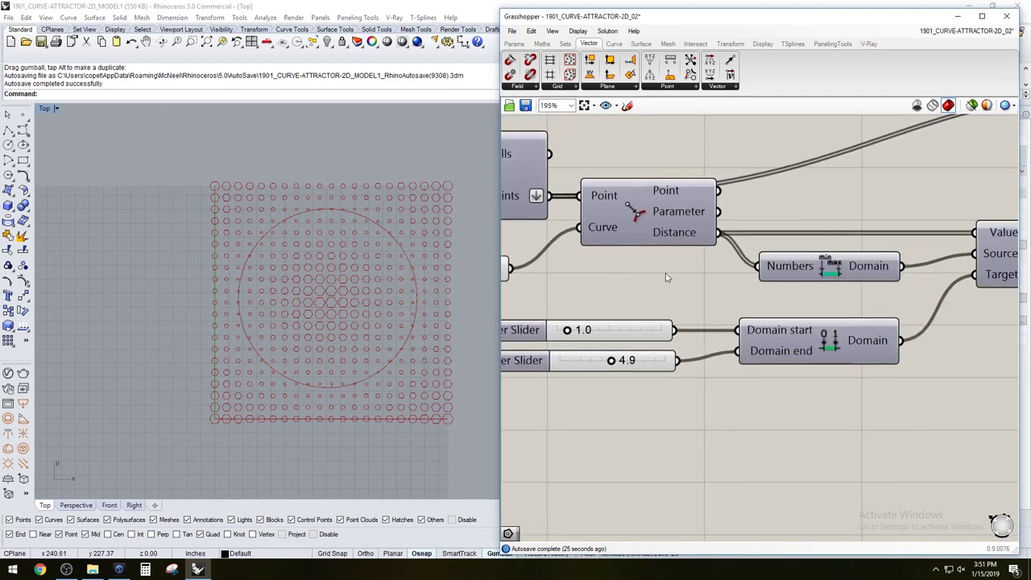
right_click_drag(950, 349, 821, 398)
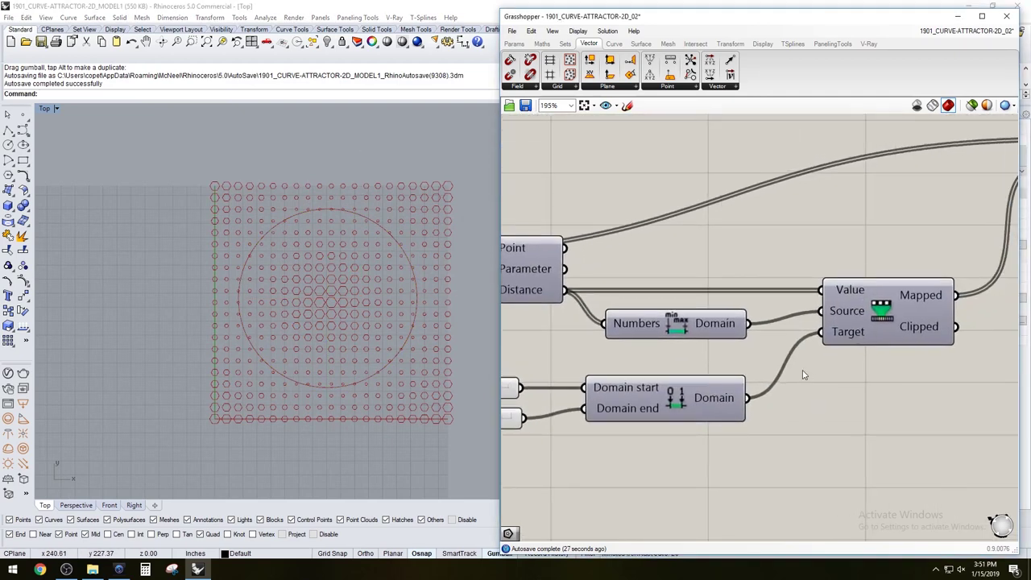
right_click_drag(1013, 199, 867, 296)
scroll(884, 282, "down", 1)
scroll(867, 259, "up", 1)
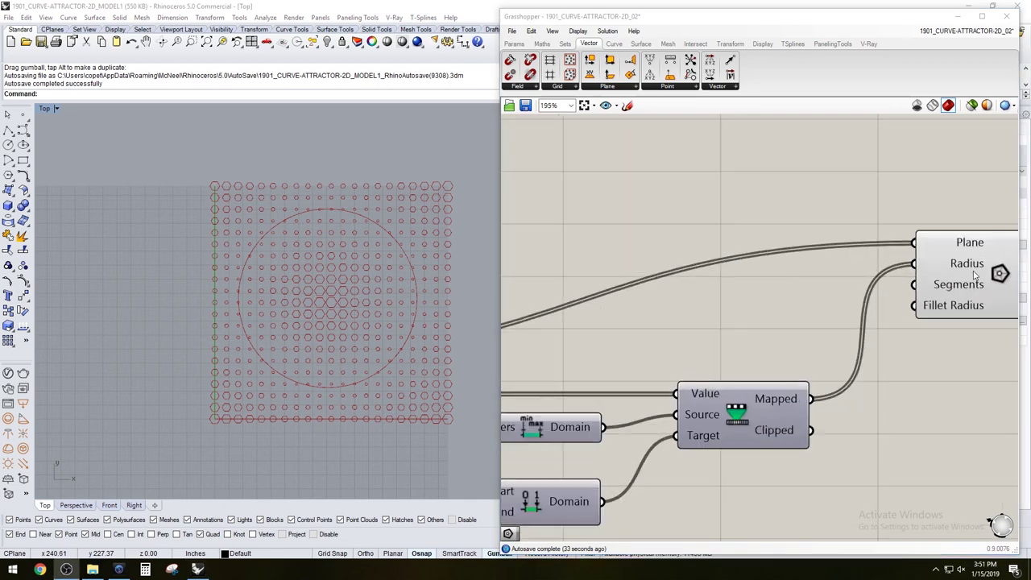
scroll(948, 284, "down", 2)
scroll(347, 298, "up", 3)
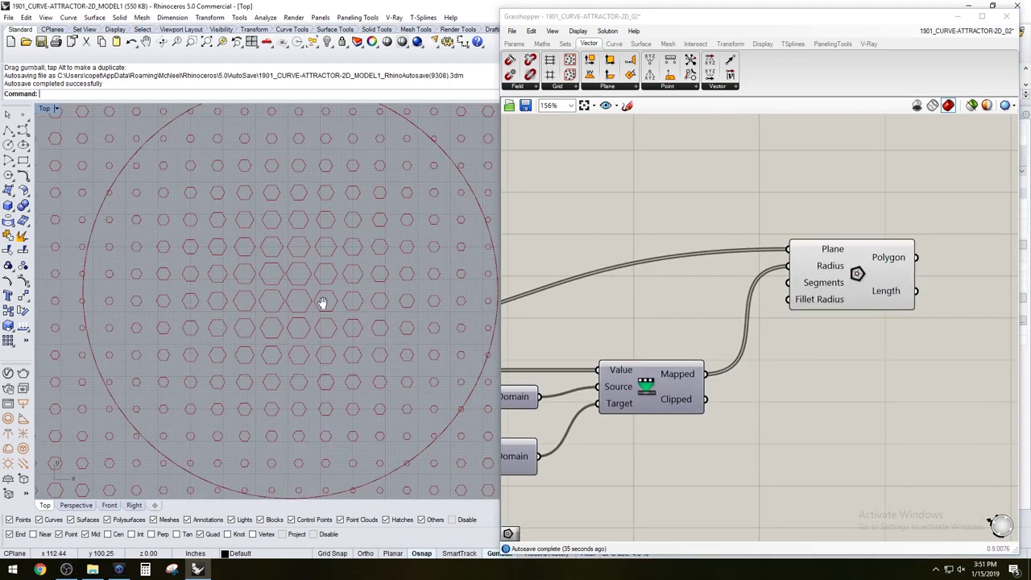
scroll(332, 288, "down", 2)
right_click_drag(604, 283, 647, 294)
double_click(719, 205)
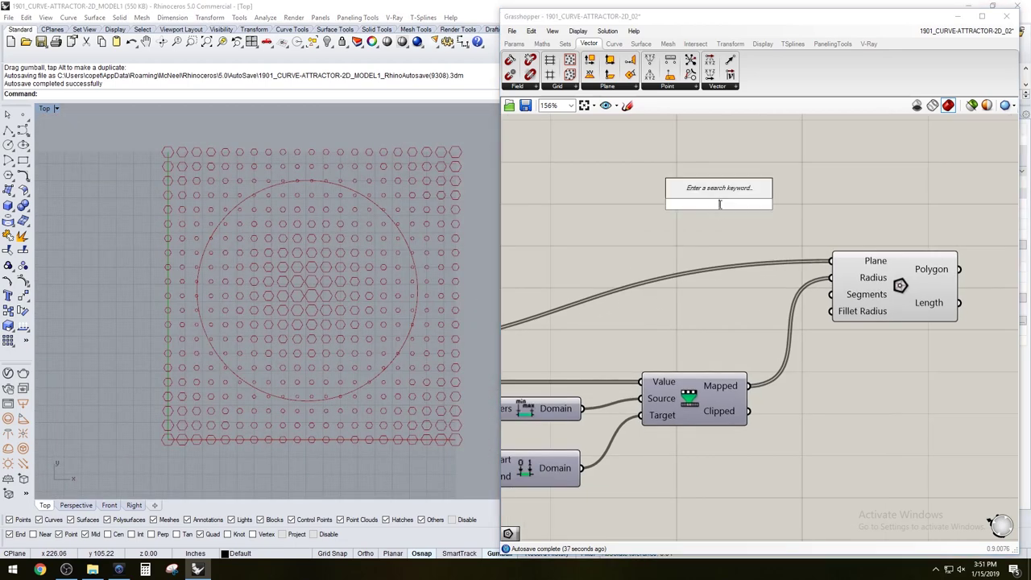
type("3..9")
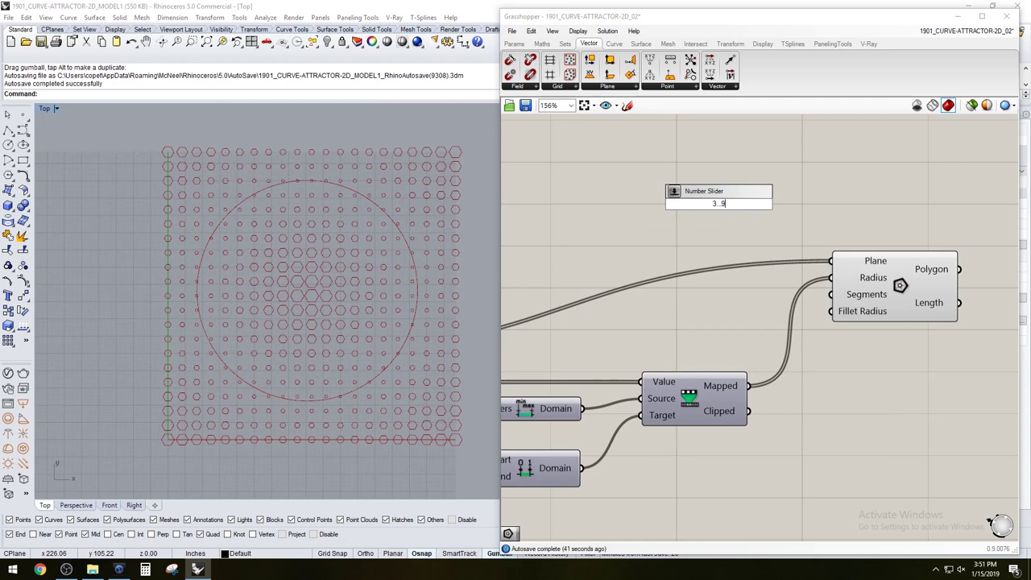
key("Return")
left_click_drag(670, 209, 787, 202)
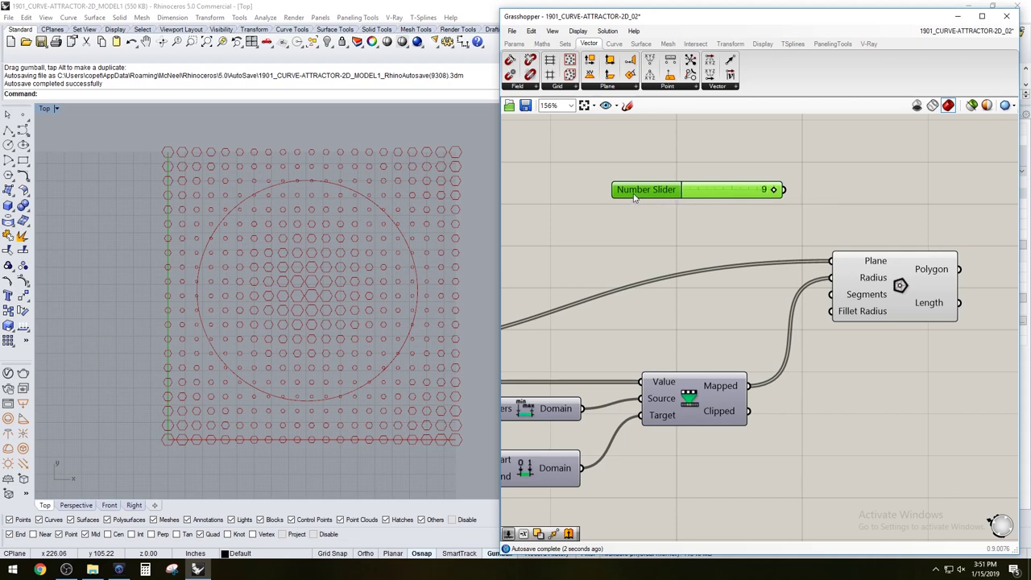
key("Delete")
Add a number slider ranging from 3 to 9, set it to 9, and connect it to the polygon's Segments input
double_click(648, 223)
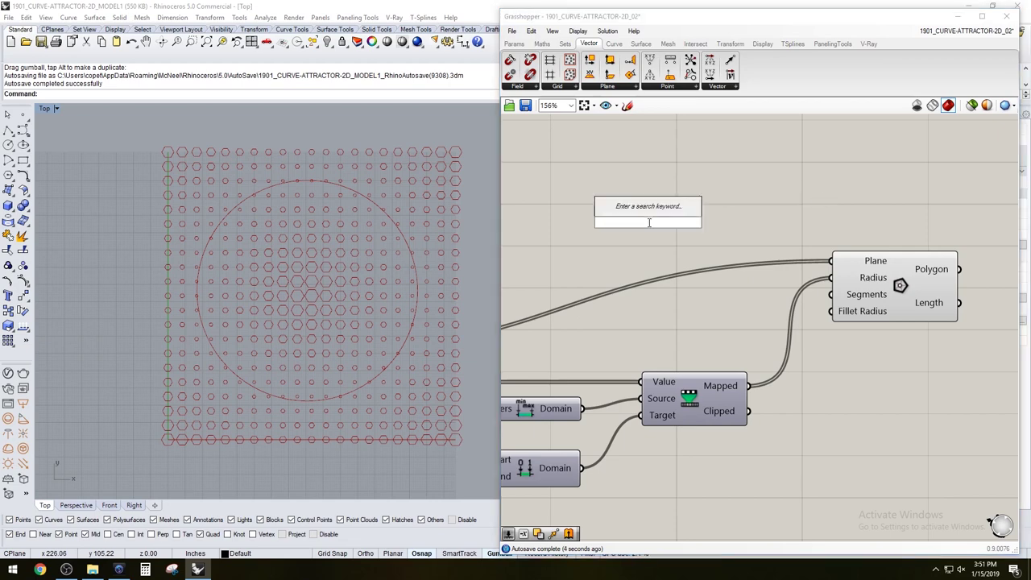
type("3..")
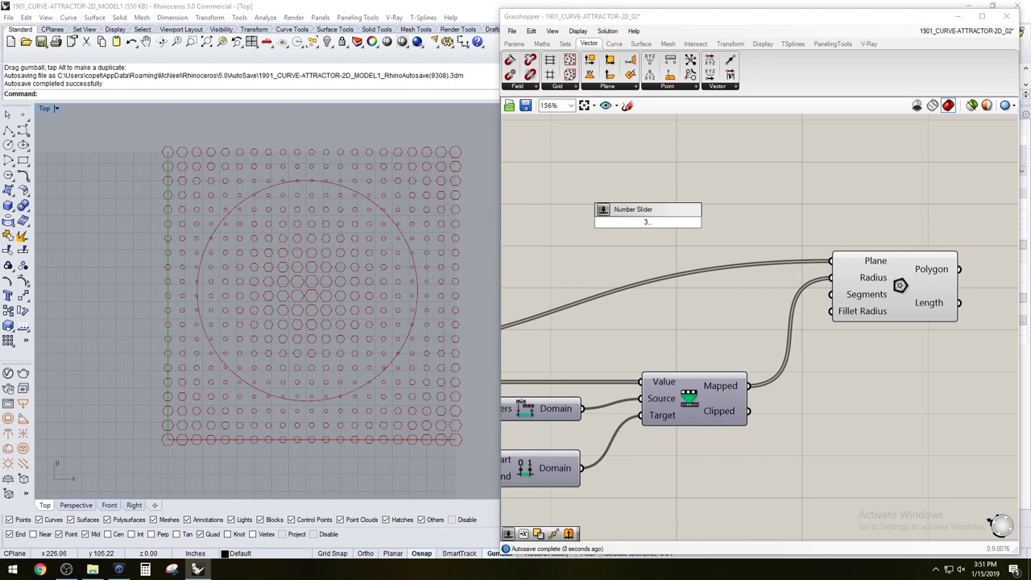
type("9")
key("Return")
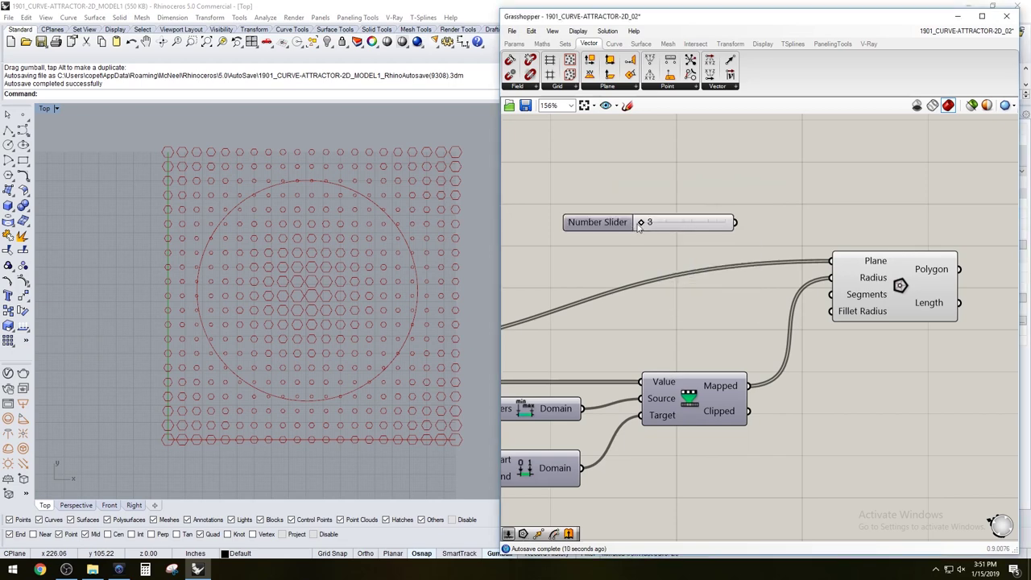
left_click_drag(642, 223, 833, 297)
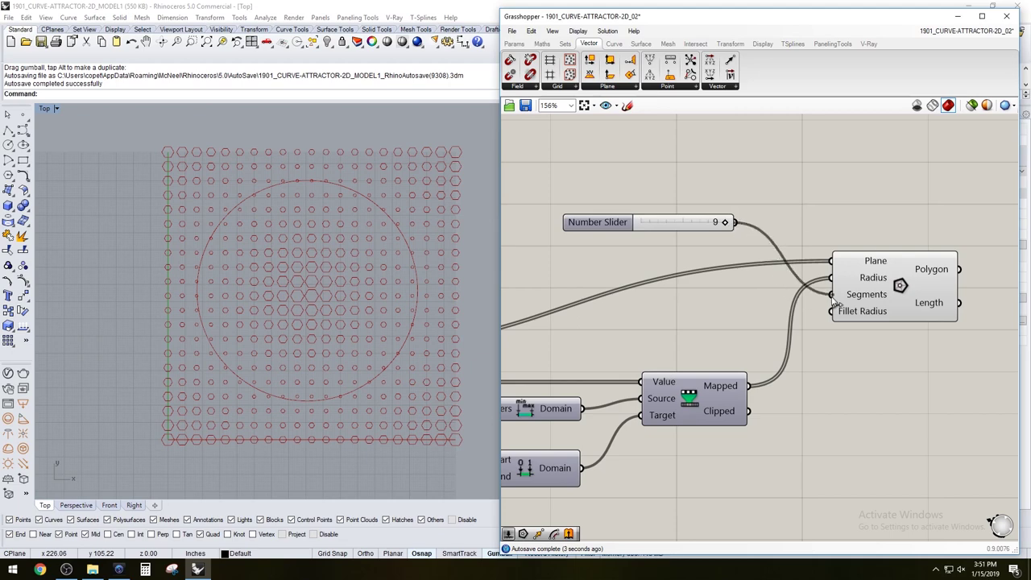
scroll(378, 303, "up", 6)
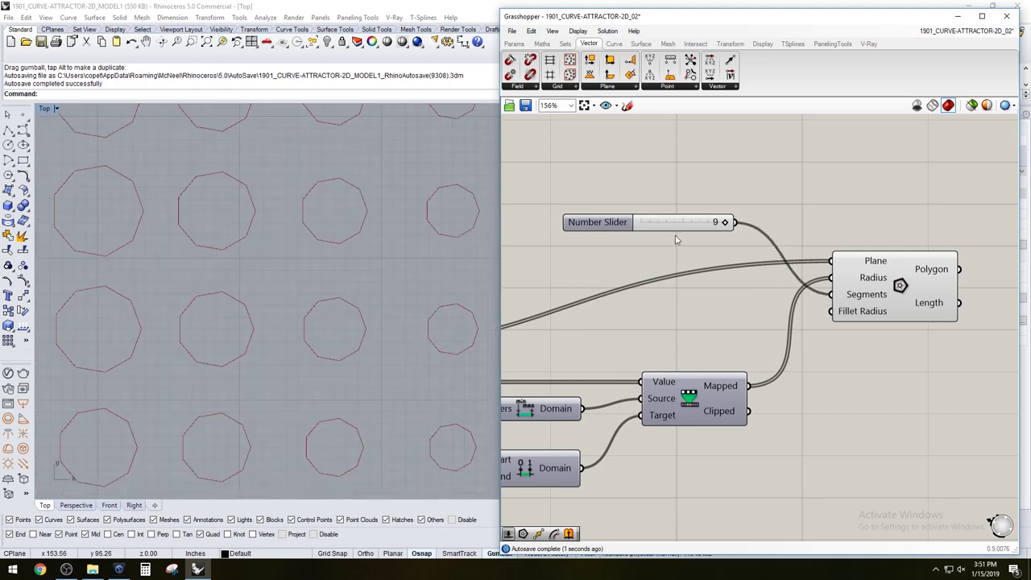
Try the Segments slider at 3 and check the resulting pattern around the circle
left_click_drag(726, 224, 642, 223)
scroll(390, 287, "down", 5)
scroll(407, 293, "down", 3)
scroll(352, 288, "up", 2)
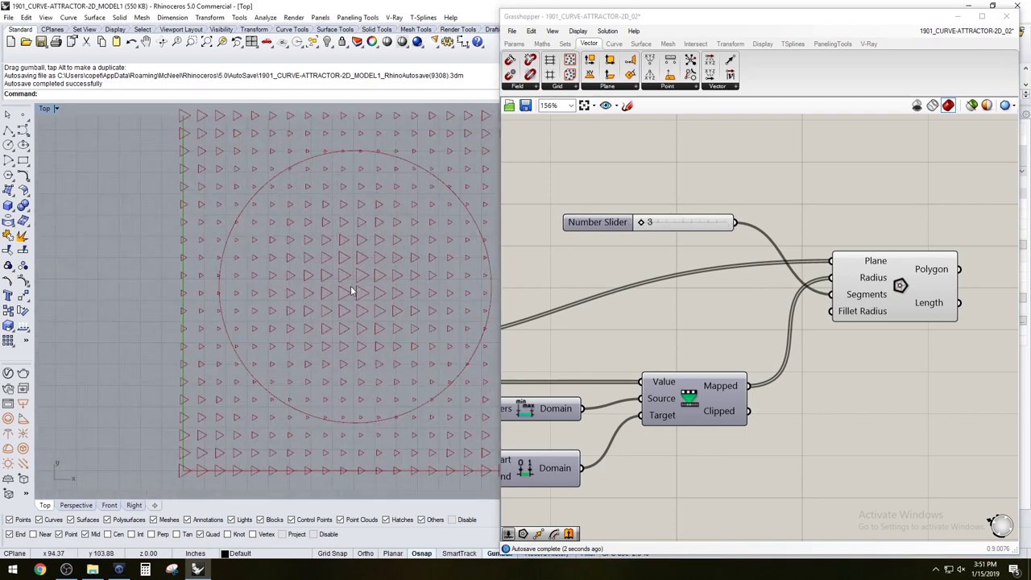
scroll(689, 203, "up", 2)
Set the Segments slider to 4 and check the pattern across the grid
left_click(635, 230)
left_click_drag(642, 228, 649, 228)
scroll(419, 299, "up", 2)
scroll(351, 265, "down", 2)
scroll(352, 265, "down", 2)
scroll(253, 202, "up", 2)
scroll(234, 191, "up", 3)
scroll(234, 191, "down", 3)
right_click_drag(866, 224, 814, 227)
scroll(854, 371, "down", 3)
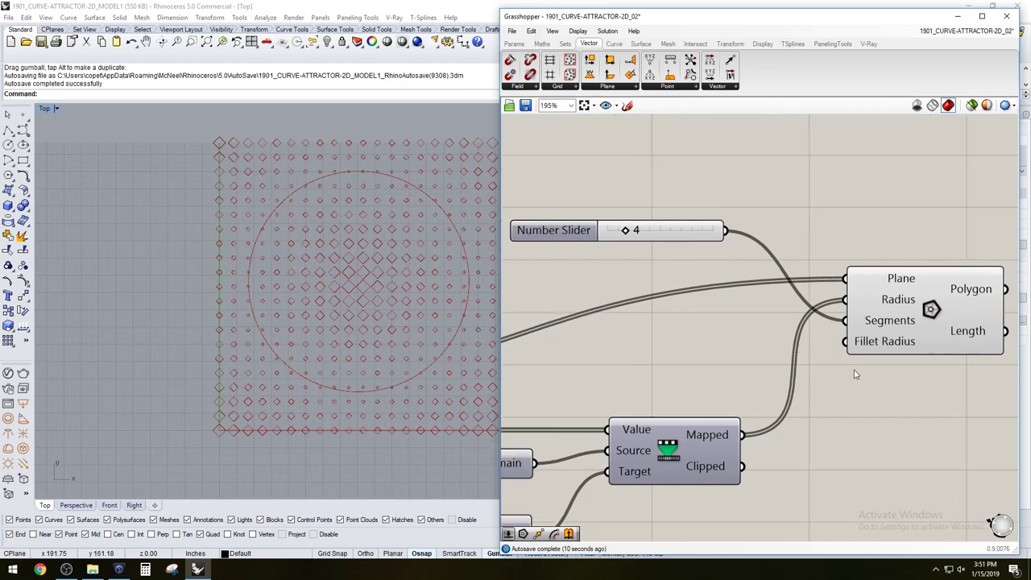
Add a whole-number slider of 2 above the Segments slider, connect it to the polygon's Fillet Radius, and lower it to 1
left_click(883, 348)
left_click(741, 363)
scroll(799, 349, "up", 4)
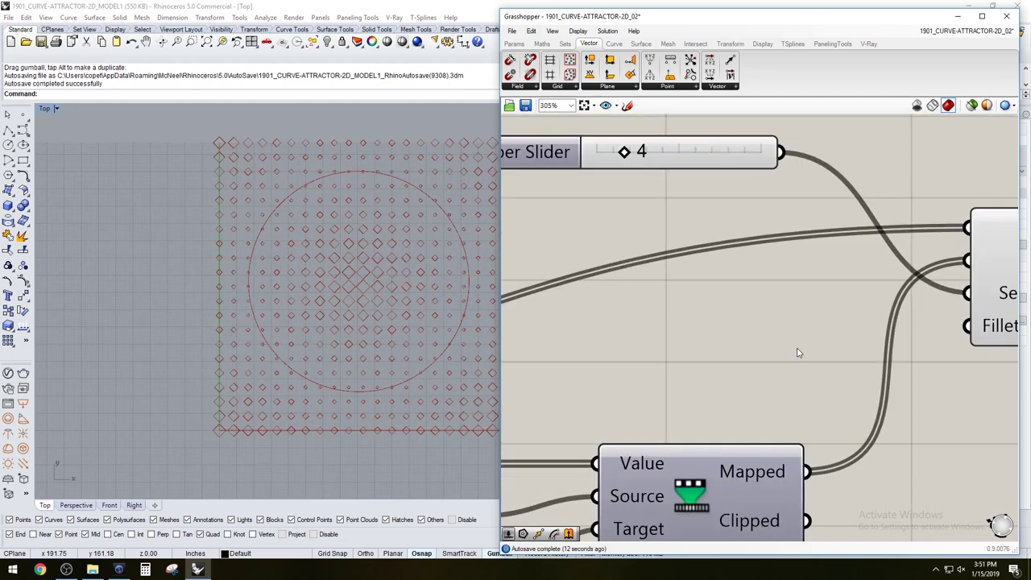
double_click(798, 348)
type("2")
key("Return")
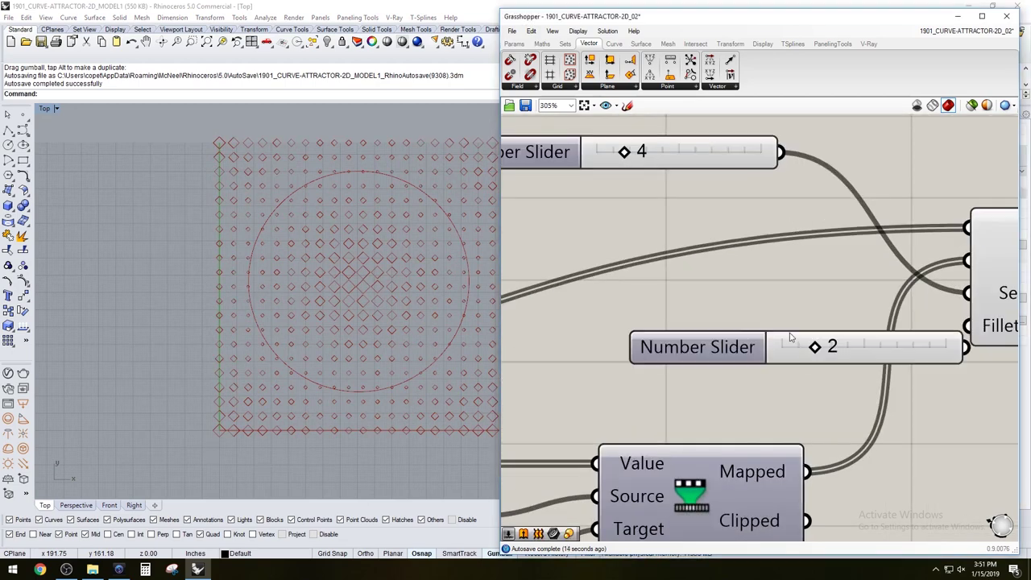
scroll(740, 348, "down", 2)
left_click_drag(740, 349, 608, 182)
left_click_drag(753, 179, 889, 333)
scroll(384, 272, "up", 4)
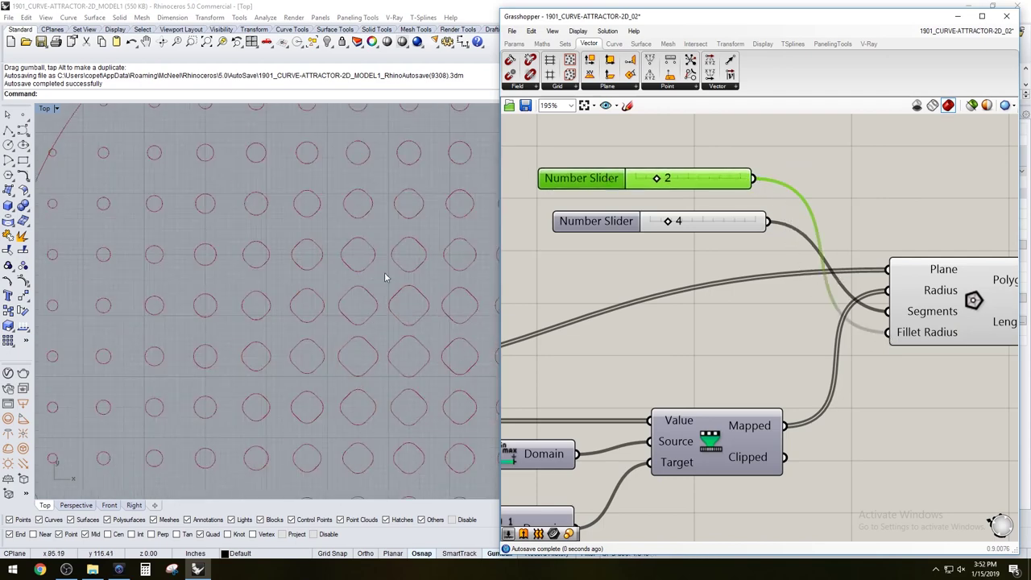
scroll(671, 187, "up", 2)
left_click_drag(671, 187, 659, 186)
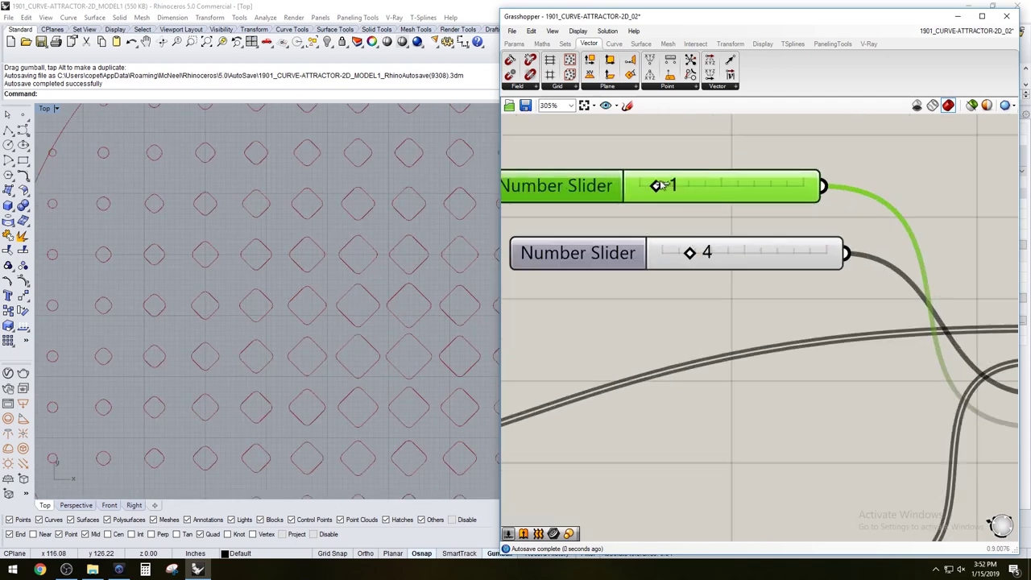
Replace the whole-number Fillet Radius slider with a decimal slider created from 1.1, and connect it to the polygon's Fillet Radius input
key("Delete")
double_click(583, 186)
type("1")
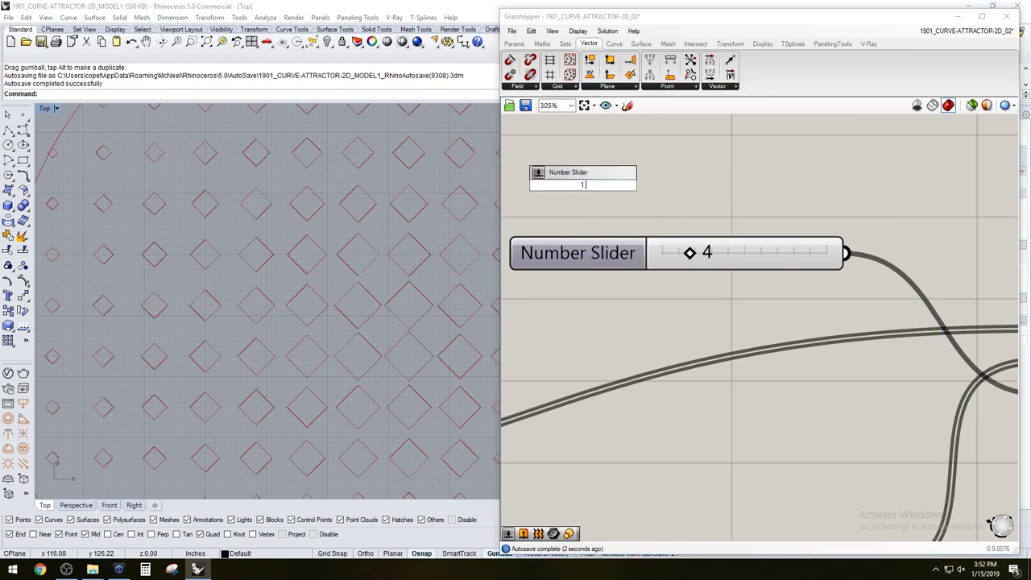
type("1.1")
key("Return")
scroll(633, 183, "down", 5)
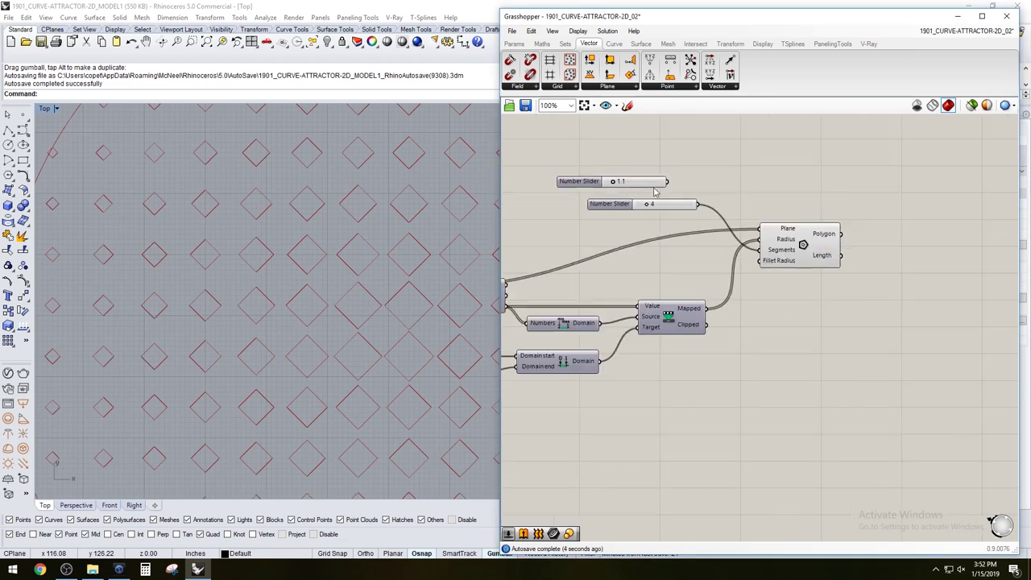
left_click_drag(668, 182, 759, 261)
scroll(606, 173, "up", 2)
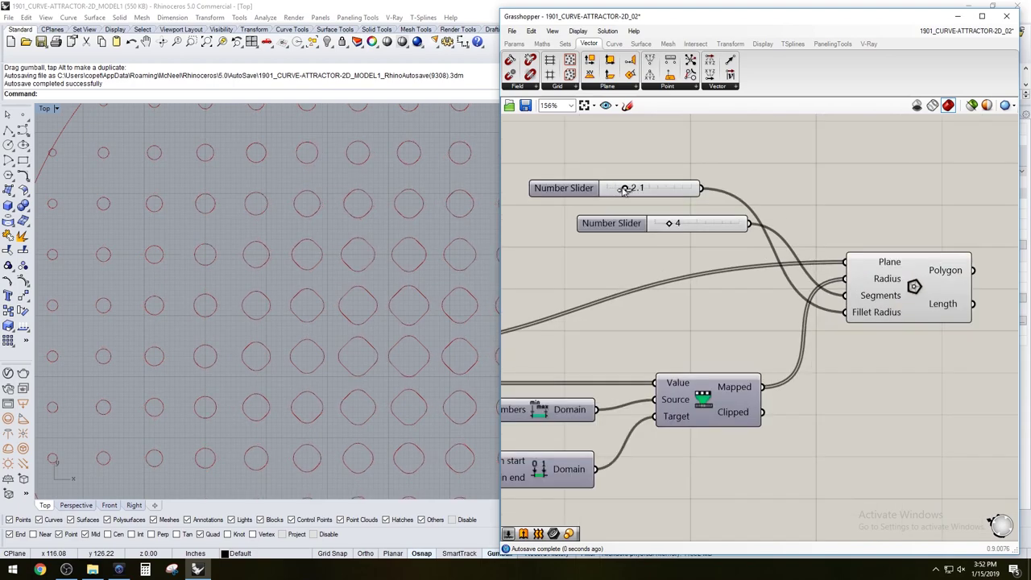
Align the Segments slider directly beneath the Fillet Radius slider
scroll(353, 248, "down", 5)
scroll(345, 261, "up", 2)
left_click_drag(613, 225, 566, 216)
Examine the rounded corners of the small and large polygons across the grid
scroll(301, 248, "down", 1)
scroll(301, 248, "up", 4)
scroll(371, 306, "down", 2)
scroll(379, 379, "up", 3)
scroll(401, 408, "down", 2)
scroll(333, 444, "up", 3)
scroll(345, 312, "up", 4)
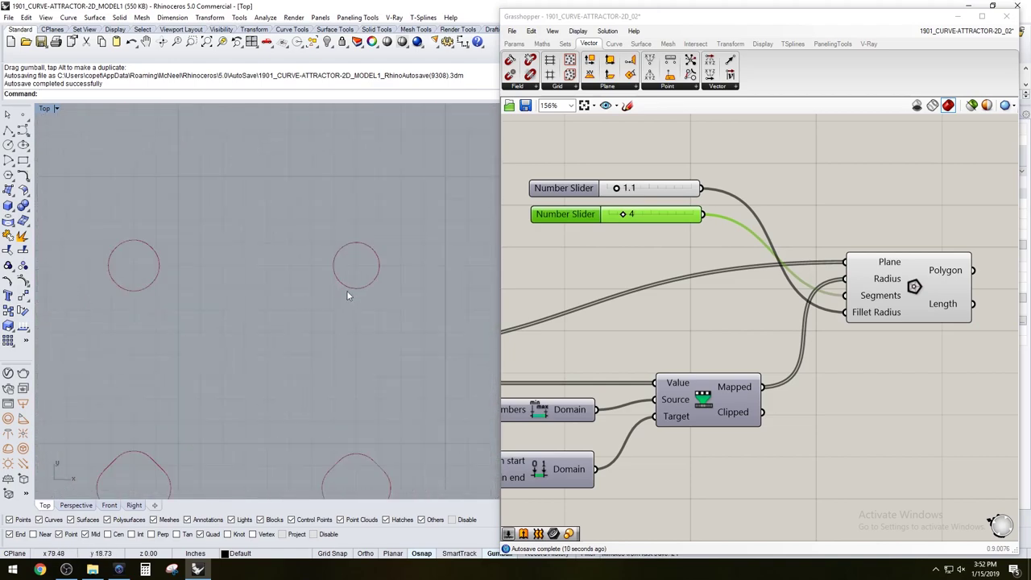
scroll(354, 258, "down", 4)
scroll(354, 304, "up", 3)
scroll(242, 314, "down", 3)
scroll(203, 358, "up", 2)
Rearrange the two polygon sliders so the Segments slider sits directly above the Fillet Radius slider
left_click(672, 242)
left_click_drag(672, 241, 624, 276)
left_click(627, 230)
left_click_drag(629, 235, 608, 314)
left_click_drag(612, 273, 613, 229)
left_click(744, 159)
scroll(796, 182, "down", 1)
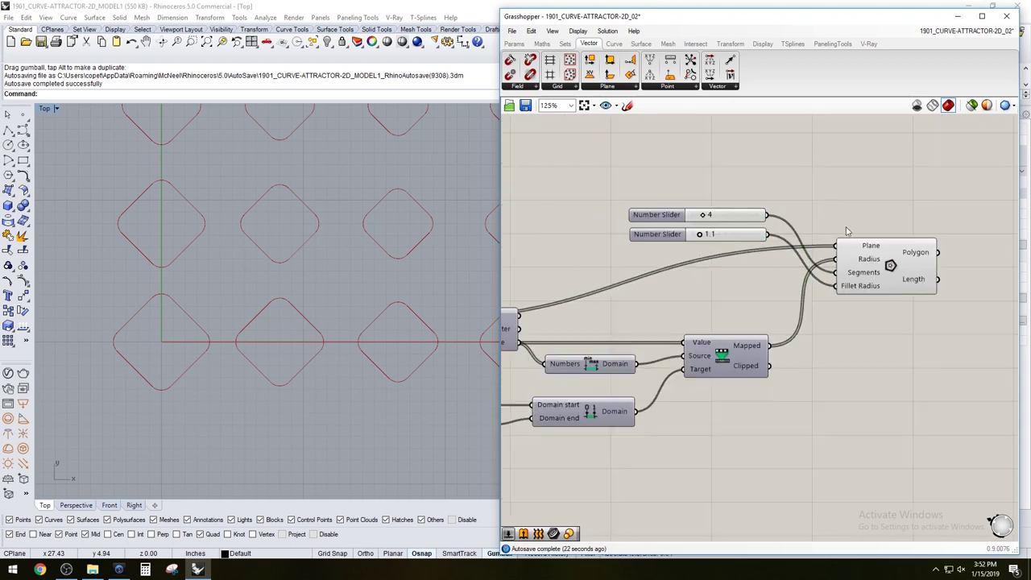
Examine the whole filleted polygon pattern around the circle alongside the Segments and Fillet Radius sliders
left_click(880, 246)
scroll(352, 260, "down", 14)
right_click_drag(385, 259, 195, 422)
scroll(311, 273, "down", 6)
right_click_drag(310, 273, 271, 331)
left_click(763, 174)
scroll(341, 266, "up", 3)
scroll(241, 298, "down", 1)
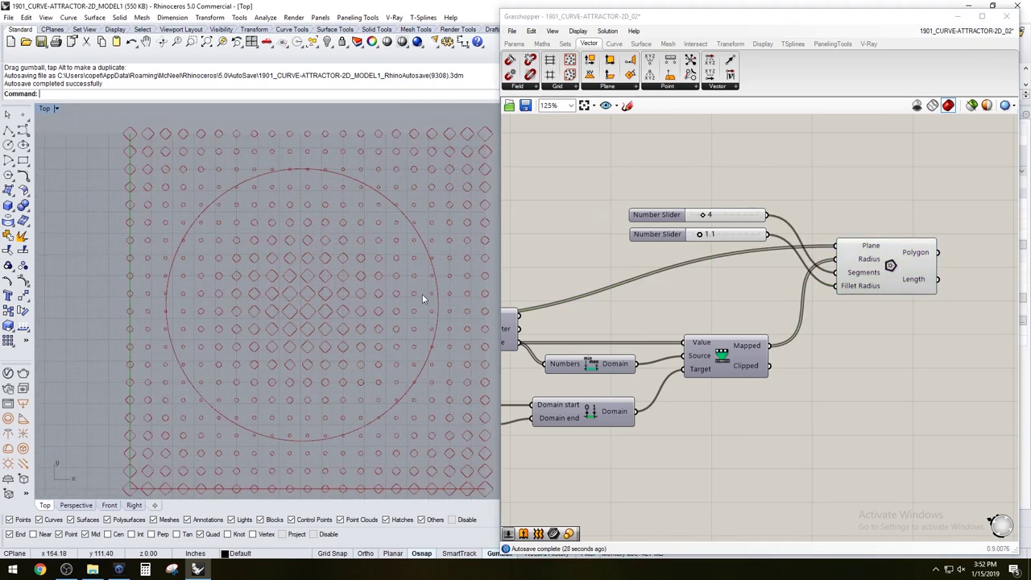
scroll(694, 227, "up", 5)
mouse_move(694, 232)
left_mouse_down()
mouse_move(742, 233)
mouse_move(703, 234)
left_mouse_up()
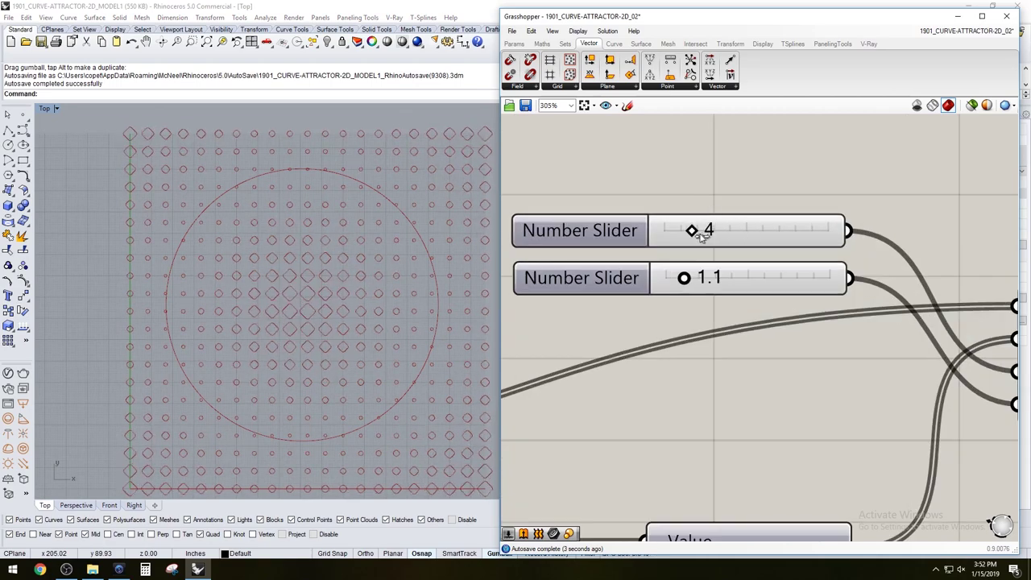
Raise the maximum of the grid's Size slider to 30 and set its value to 15
scroll(714, 170, "down", 5)
scroll(725, 233, "up", 4)
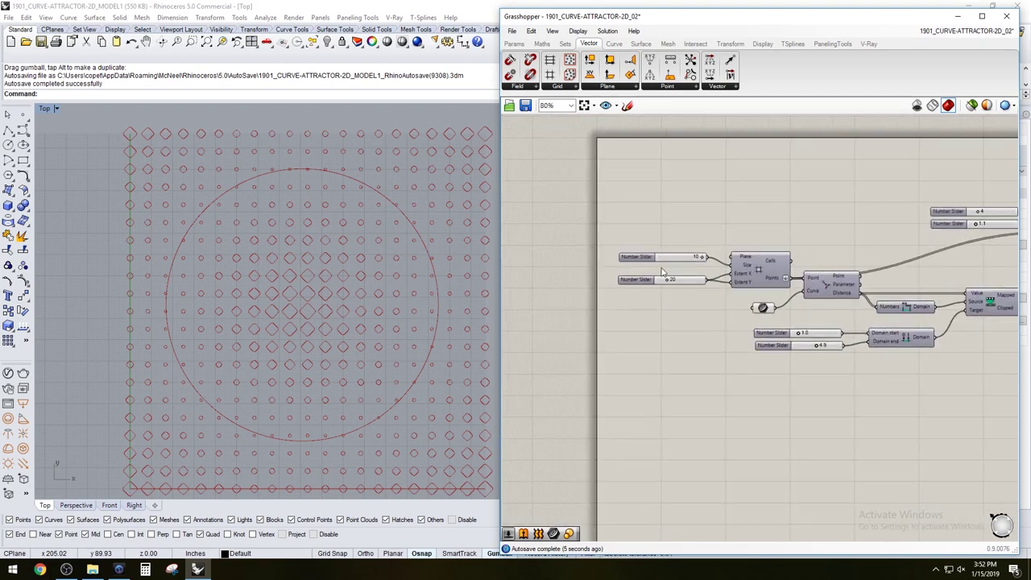
scroll(731, 247, "up", 2)
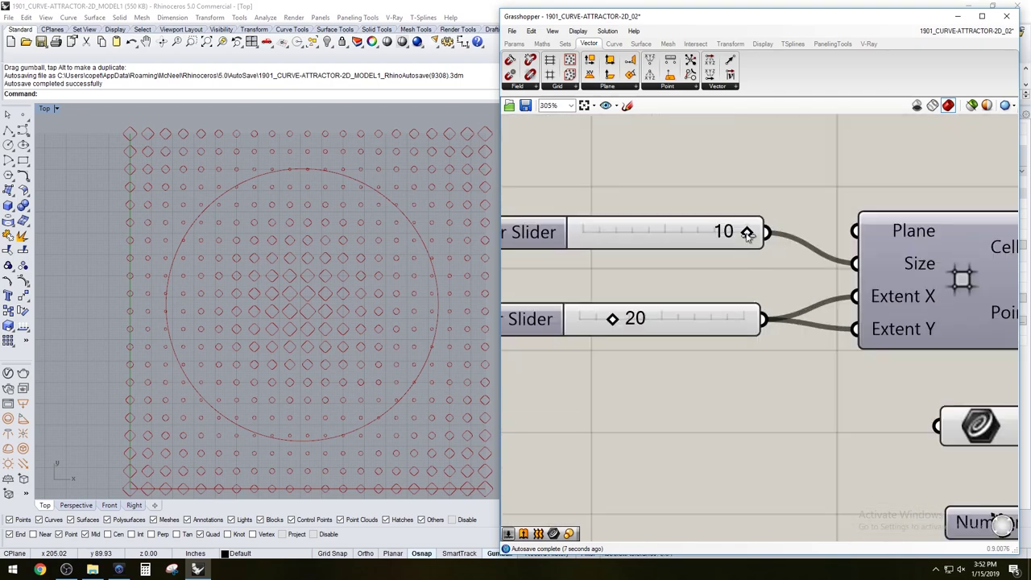
mouse_move(746, 233)
left_mouse_down()
mouse_move(700, 242)
mouse_move(757, 242)
left_mouse_up()
left_click(528, 241)
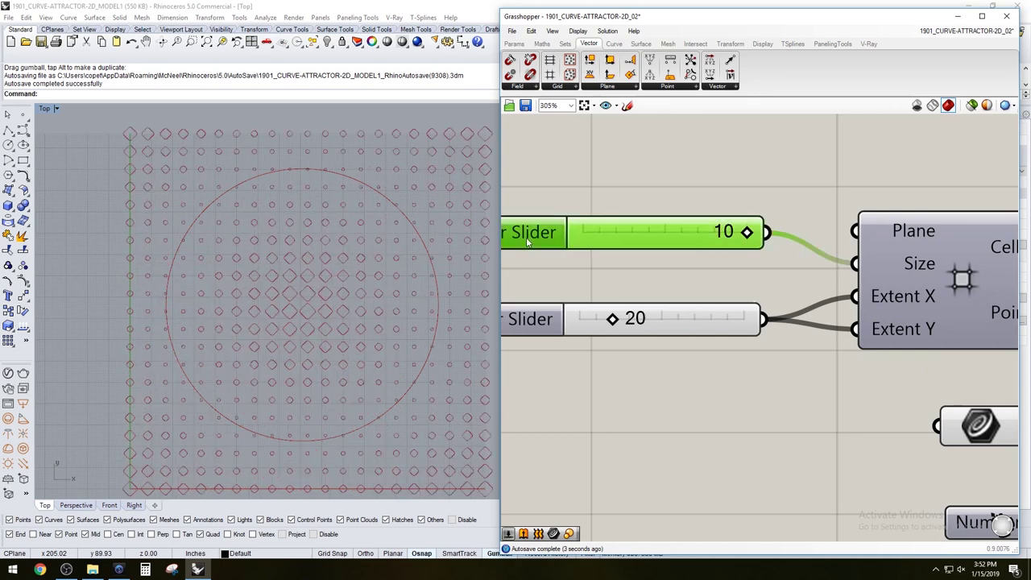
double_click(543, 232)
double_click(592, 257)
type("30")
key("Return")
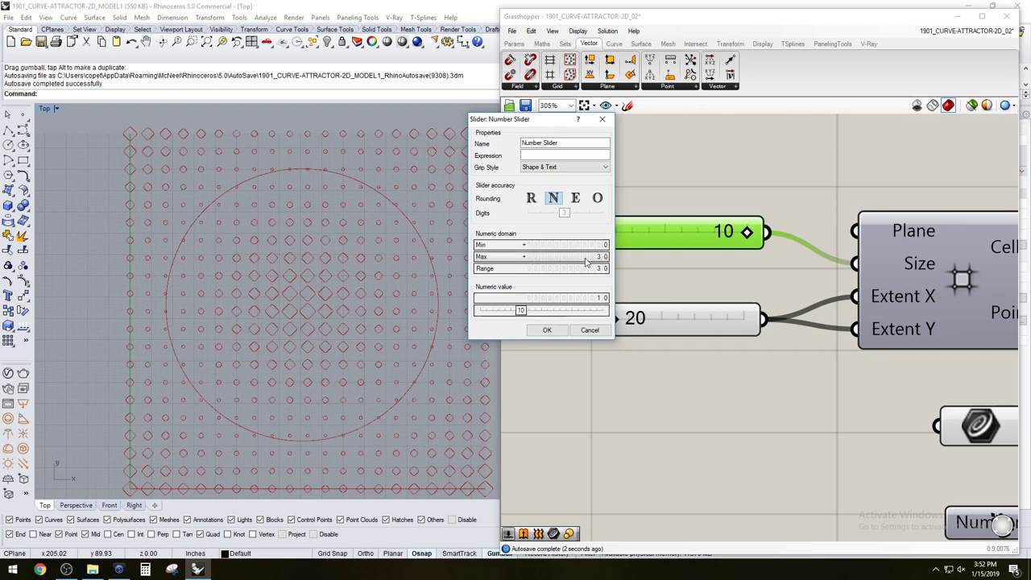
left_click(547, 330)
left_click_drag(639, 232, 667, 232)
Move the circle up and to the right, towards the middle of the enlarged grid
scroll(274, 276, "down", 5)
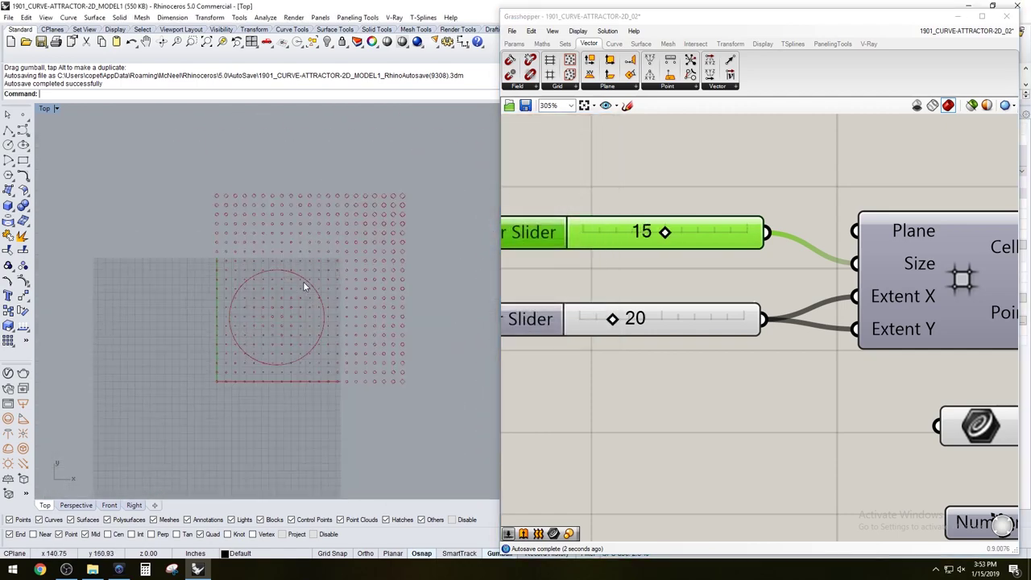
left_click_drag(310, 281, 356, 256)
scroll(287, 292, "up", 3)
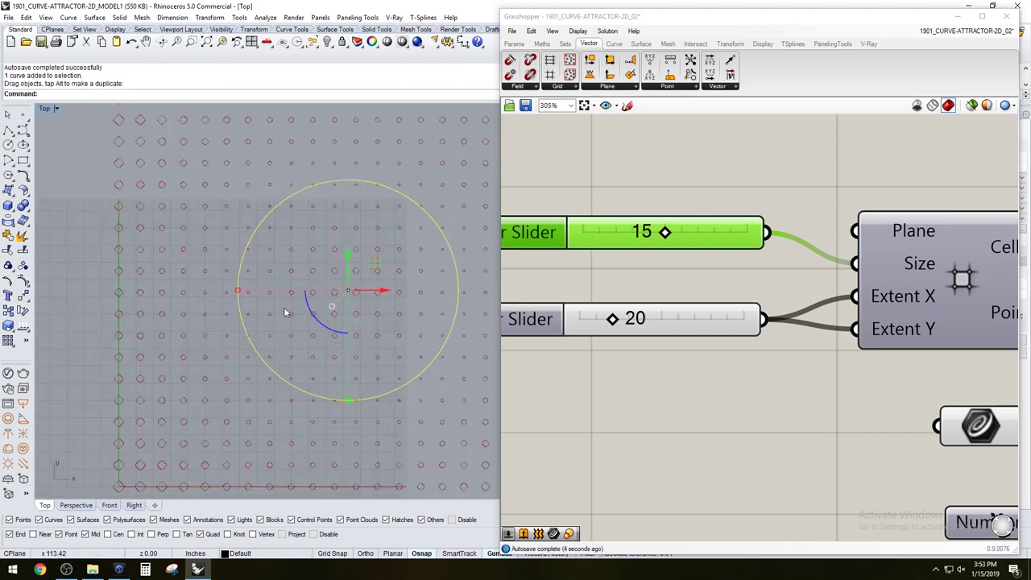
Try a target domain of 0.6 to 10.0, and settle on a Domain start of 1.0 and a Domain end of 8.8
scroll(705, 382, "down", 6)
scroll(705, 382, "up", 4)
left_click_drag(649, 395, 708, 396)
scroll(609, 371, "up", 2)
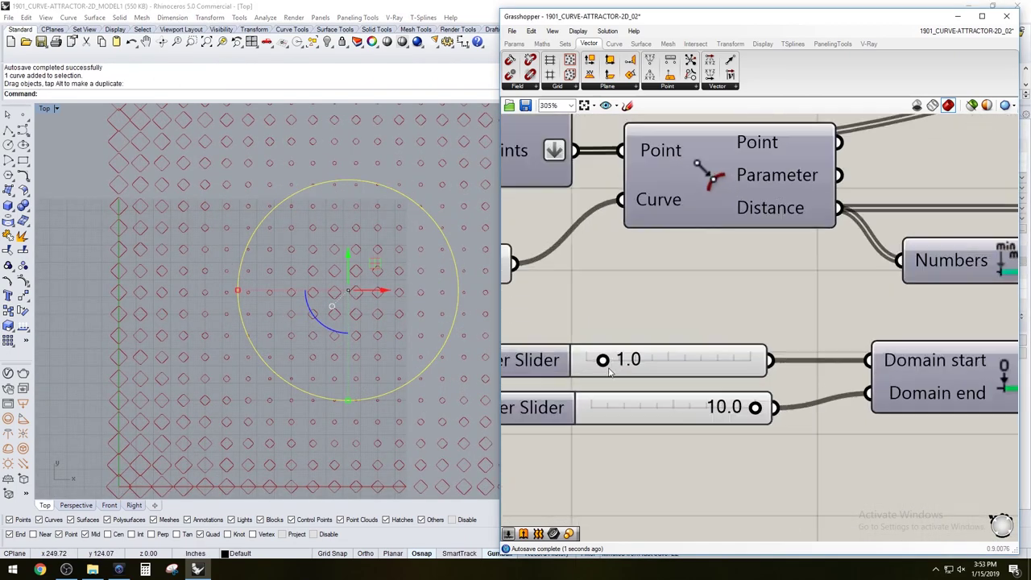
left_click_drag(610, 364, 604, 362)
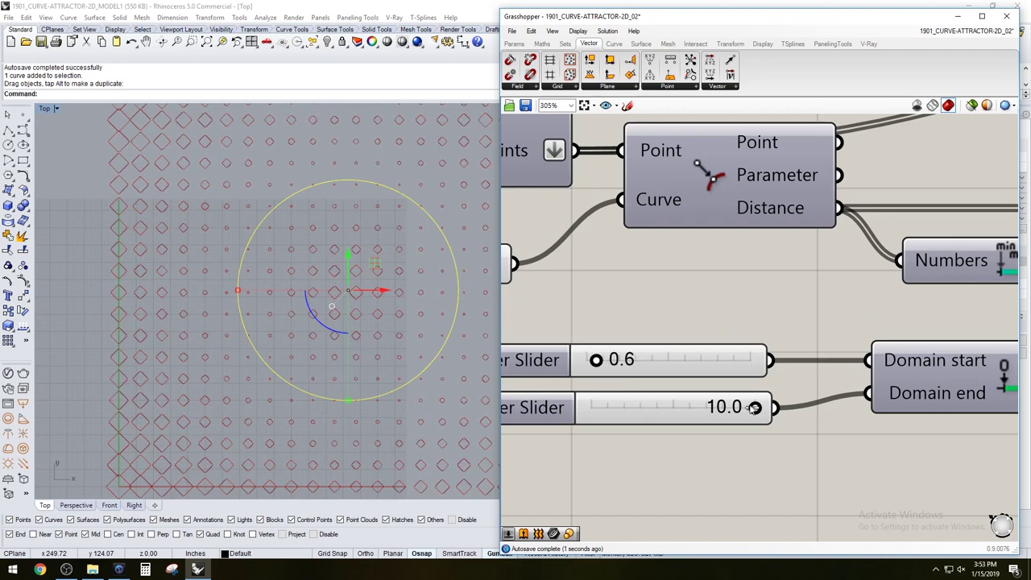
left_click_drag(755, 408, 735, 407)
left_click_drag(596, 360, 602, 360)
Shift the circle slightly upward to centre it in the grid, and deselect it
scroll(278, 314, "down", 5)
key("Escape")
scroll(292, 278, "up", 3)
left_click(294, 246)
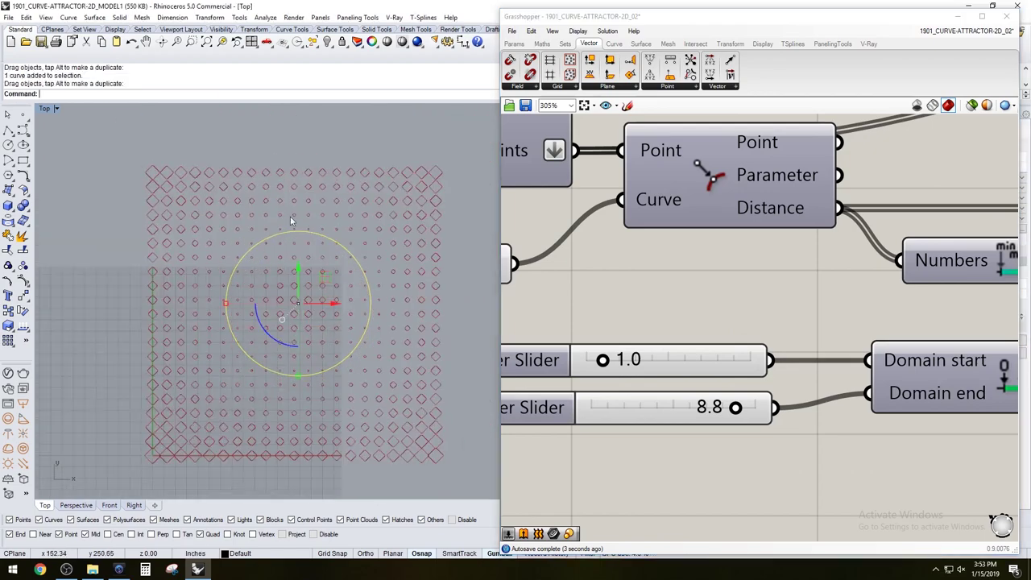
scroll(190, 191, "up", 3)
scroll(190, 192, "up", 2)
scroll(144, 185, "down", 8)
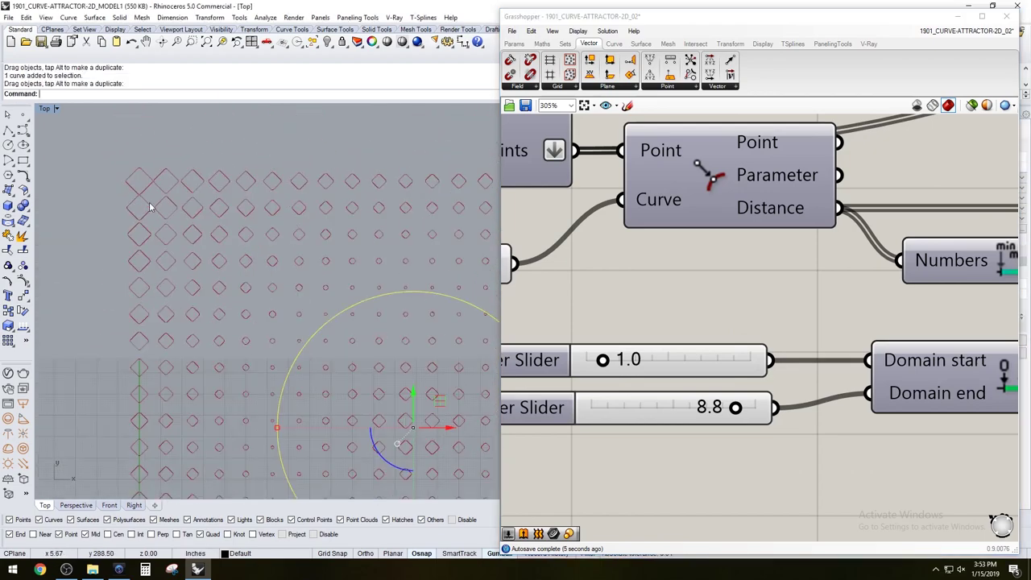
left_click(593, 277)
left_click(390, 277)
Review the definition from the grid to the polygon component, highlighting the polygon component's geometry in the viewport
scroll(269, 283, "up", 8)
scroll(306, 240, "down", 2)
right_click_drag(232, 306, 291, 275)
scroll(706, 272, "down", 3)
right_click_drag(767, 302, 558, 303)
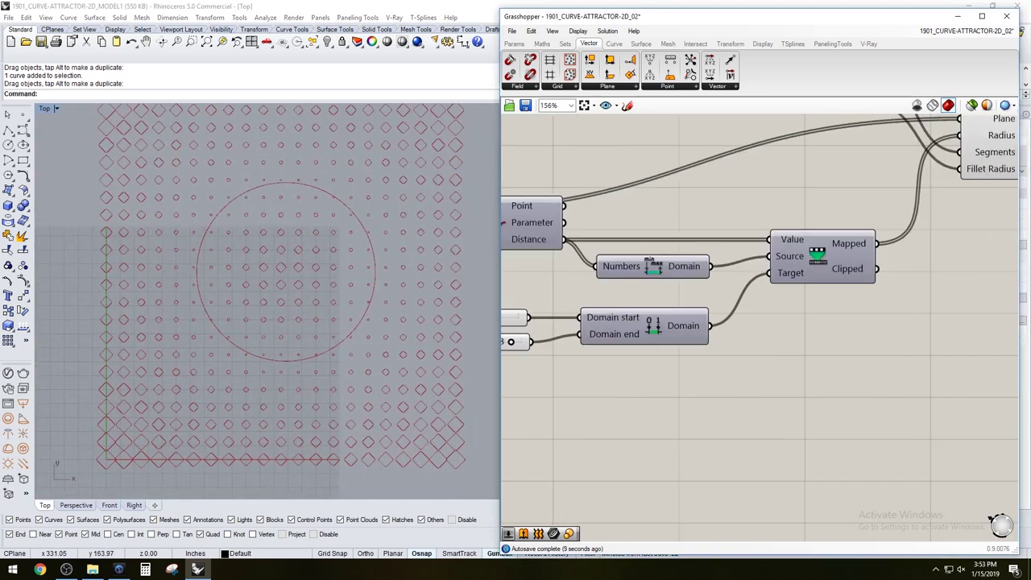
scroll(842, 302, "down", 4)
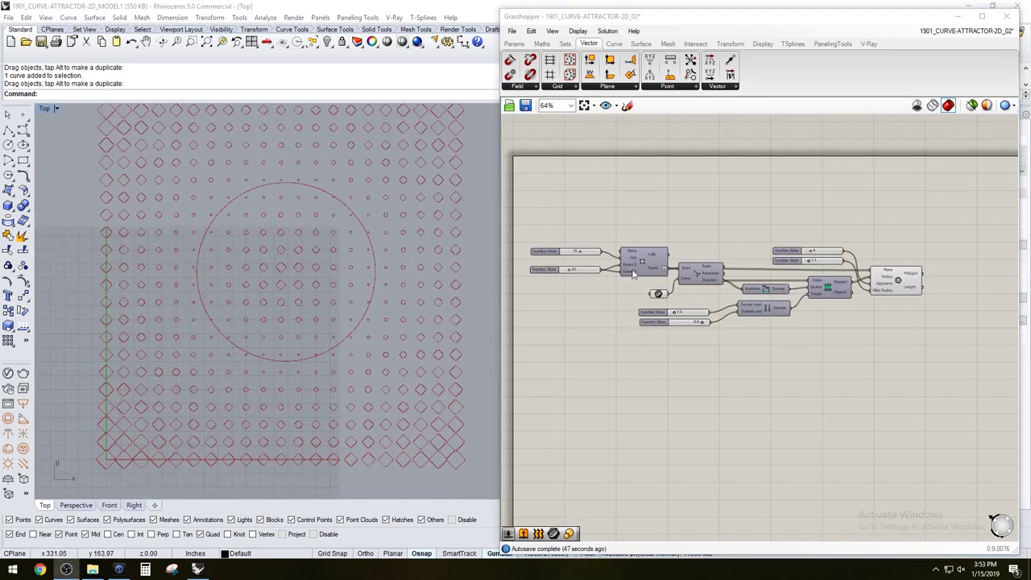
scroll(626, 254, "up", 1)
left_click(955, 292)
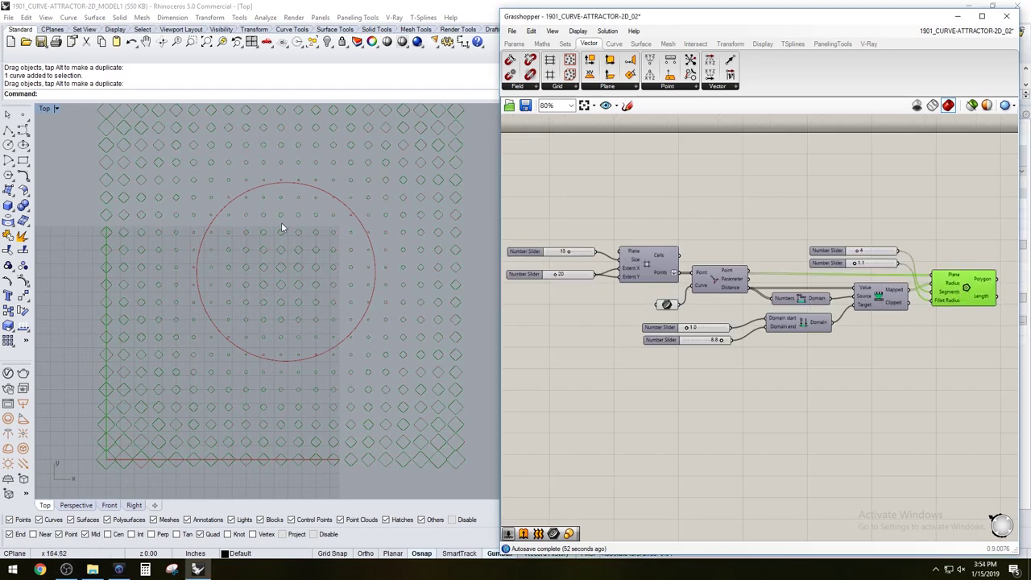
left_click(598, 268)
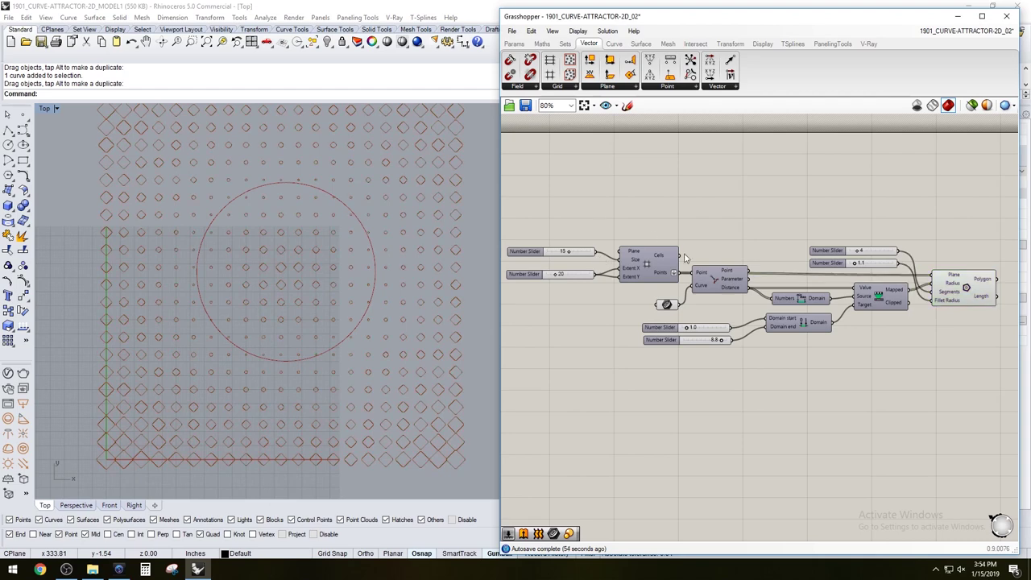
Review the complete definition and the full pattern, including a close view of the polygons at the grid's lower right corner
left_click_drag(989, 348, 514, 228)
scroll(439, 463, "up", 5)
scroll(439, 465, "down", 5)
scroll(282, 424, "down", 2)
right_click_drag(251, 422, 261, 405)
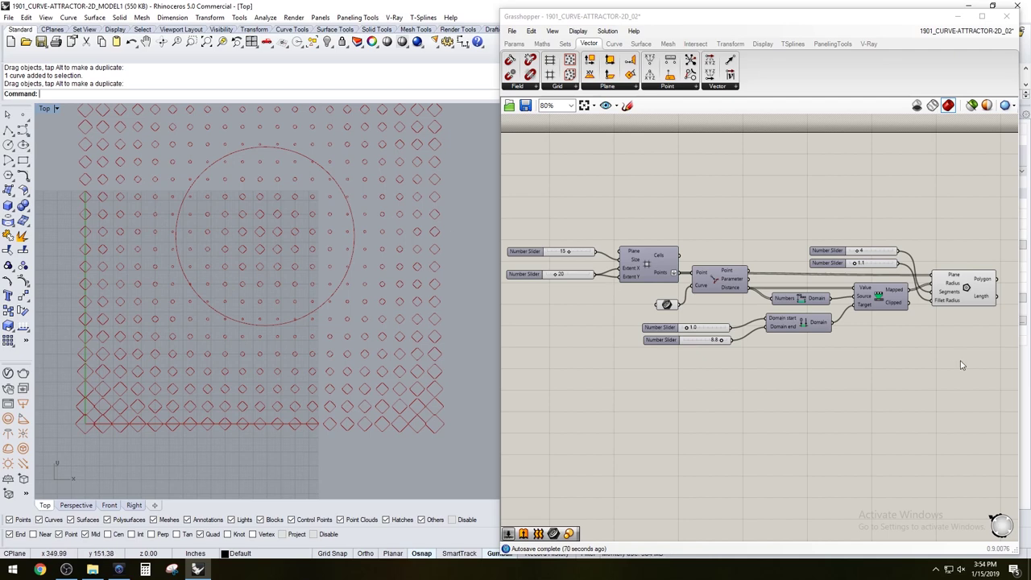
scroll(506, 404, "down", 3)
scroll(491, 483, "down", 2)
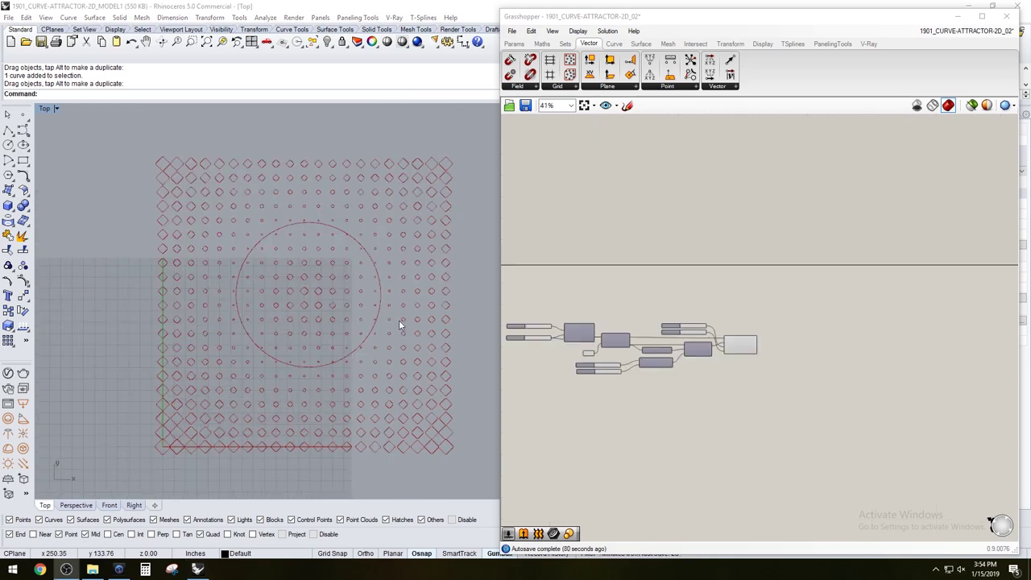
scroll(301, 223, "up", 4)
scroll(347, 237, "up", 8)
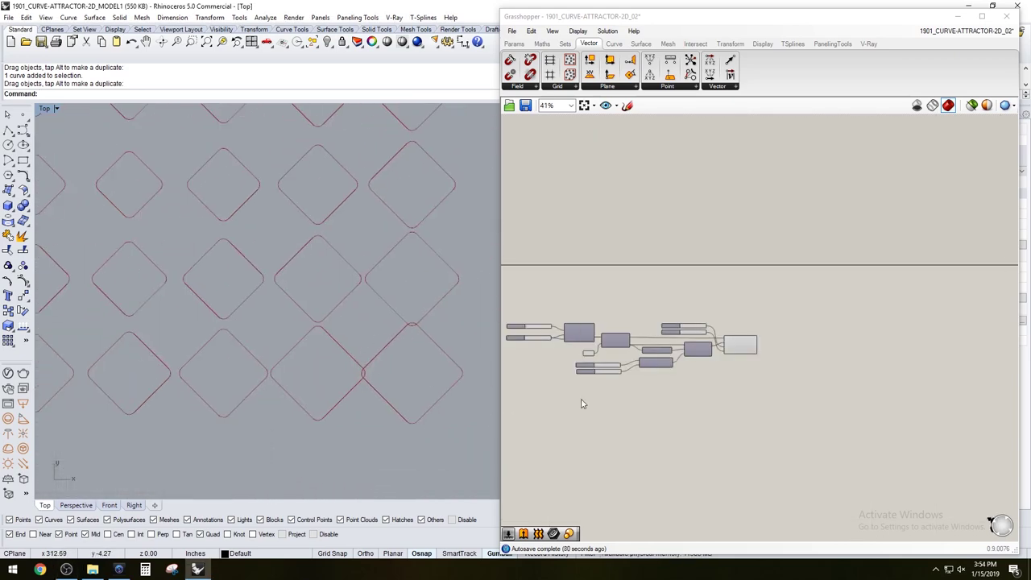
Set the slider feeding Domain end to 7.0
scroll(581, 373, "up", 5)
scroll(656, 380, "up", 1)
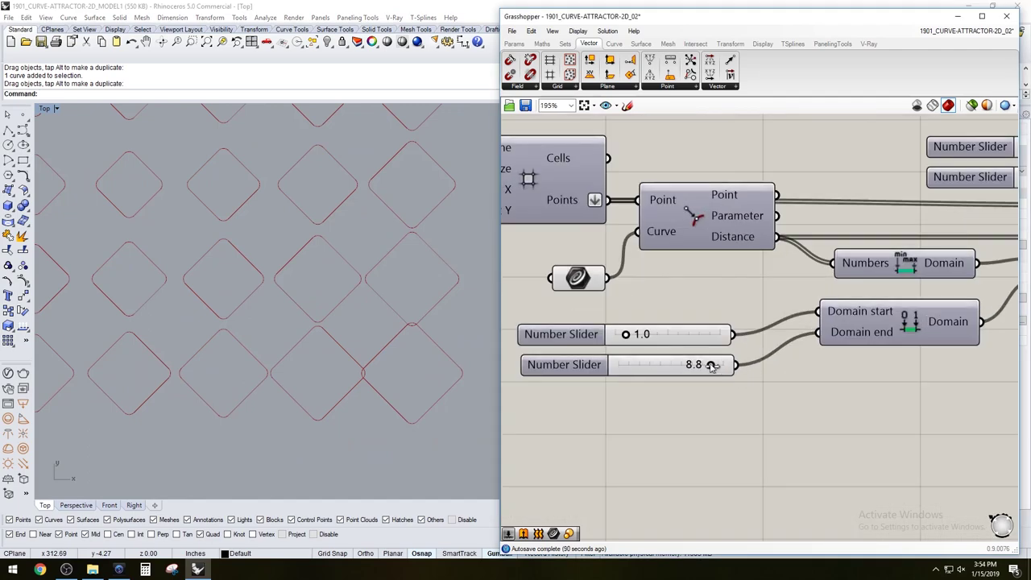
double_click(700, 365)
type("7")
key("Return")
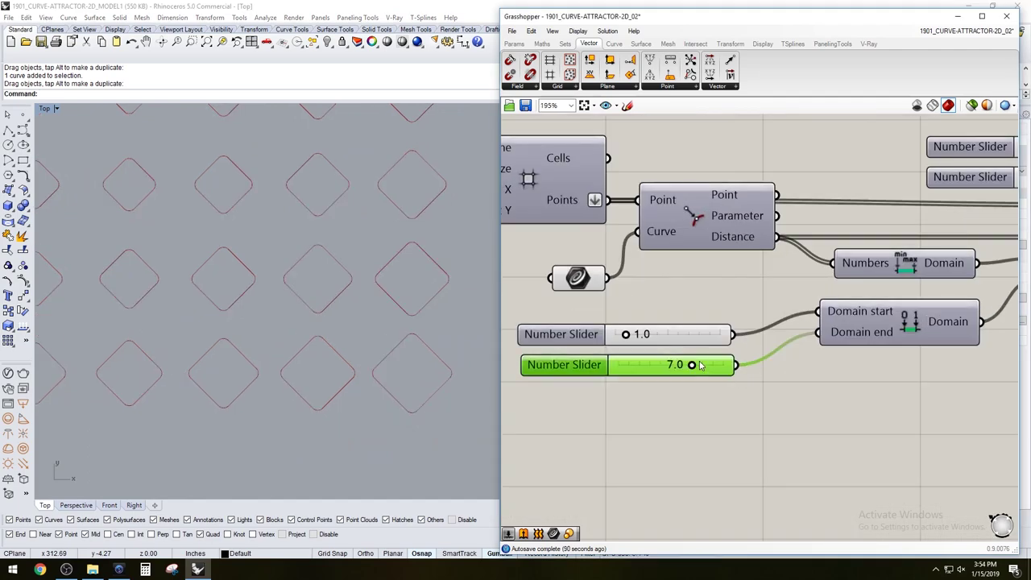
Lower the slider feeding Domain start to 0.8 and deselect the sliders
scroll(268, 287, "down", 5)
scroll(268, 287, "up", 5)
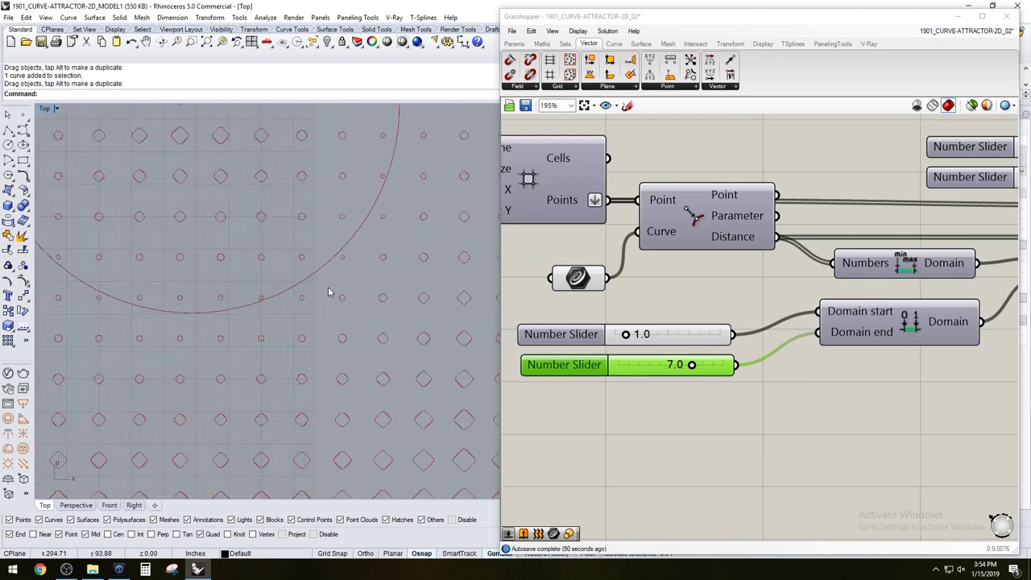
mouse_move(626, 337)
left_mouse_down()
mouse_move(635, 337)
mouse_move(625, 339)
left_mouse_up()
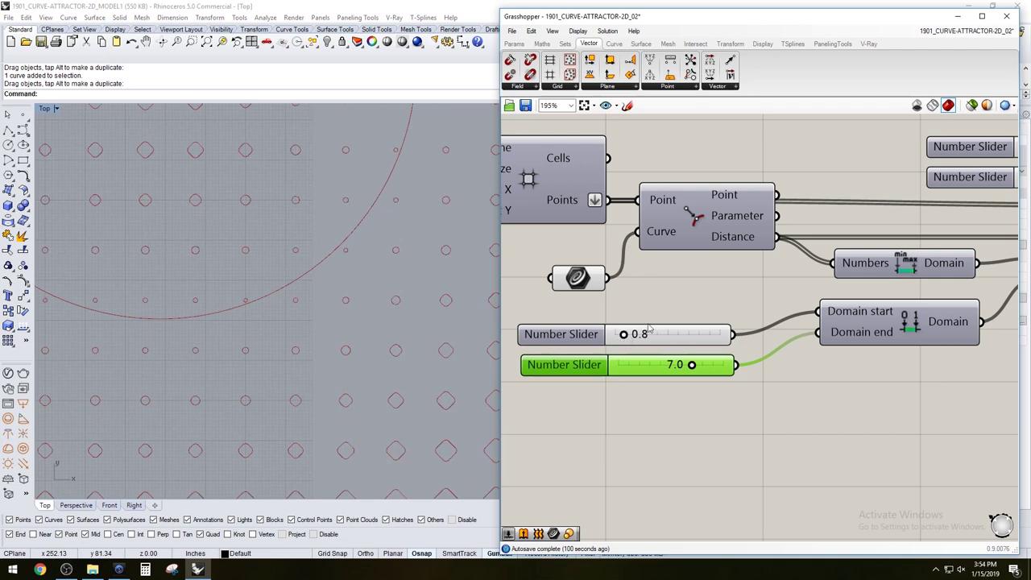
left_click(659, 298)
scroll(268, 269, "down", 5)
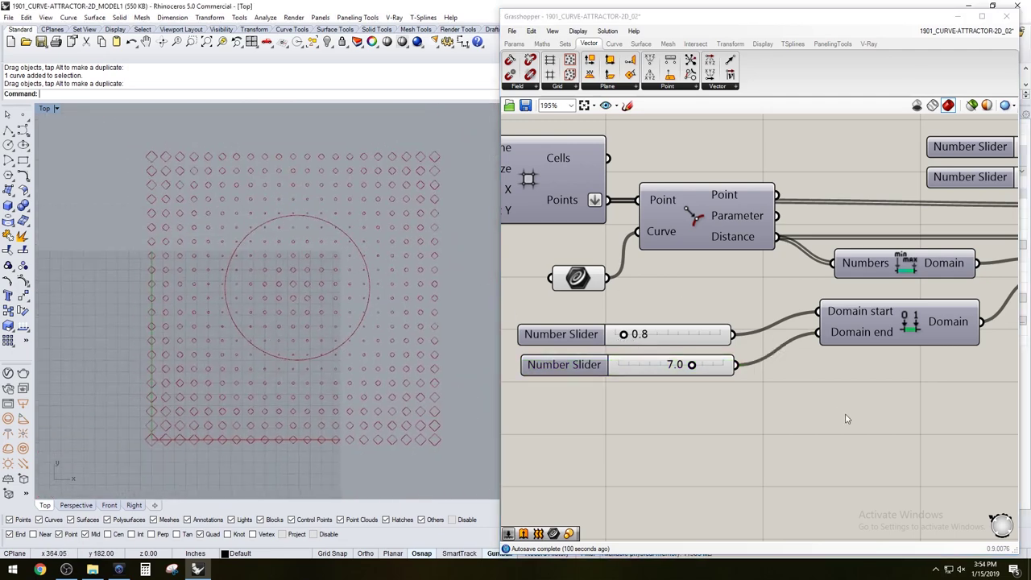
Add a Rectangle component with X Size and Y Size inputs to the empty canvas area above the grid and Curve Closest Point components
scroll(840, 413, "down", 4)
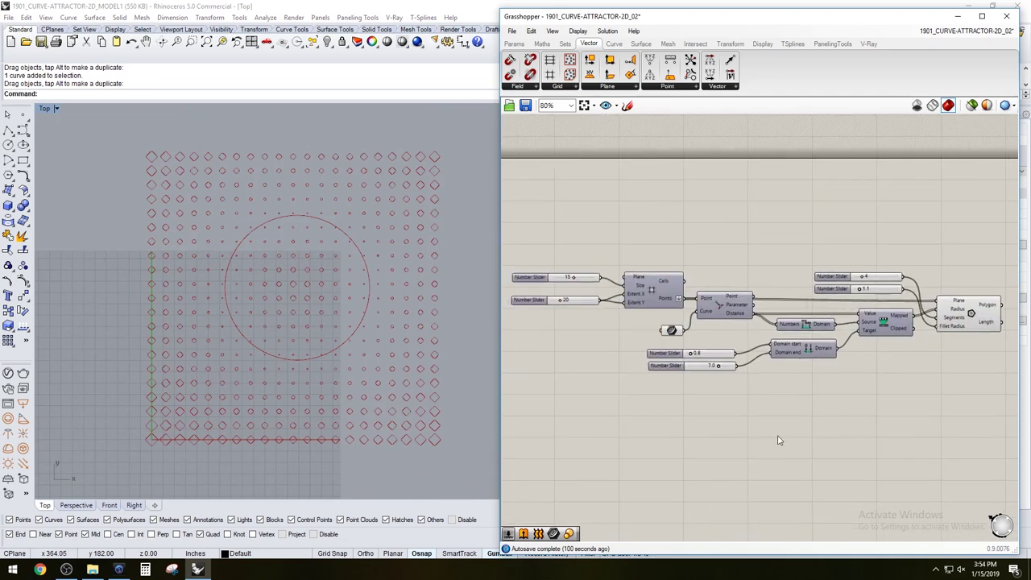
right_click_drag(774, 440, 737, 438)
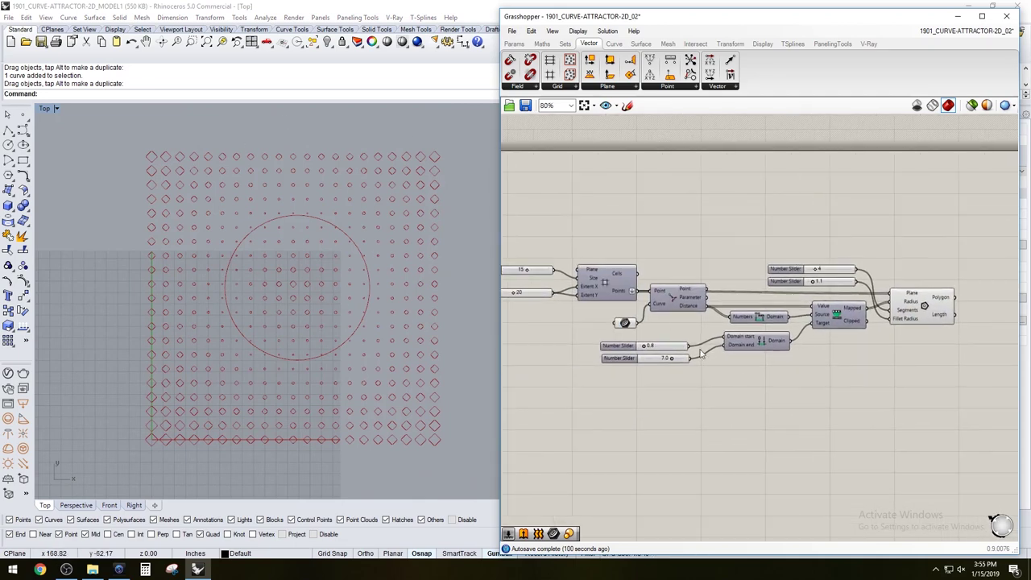
right_click_drag(653, 397, 704, 402)
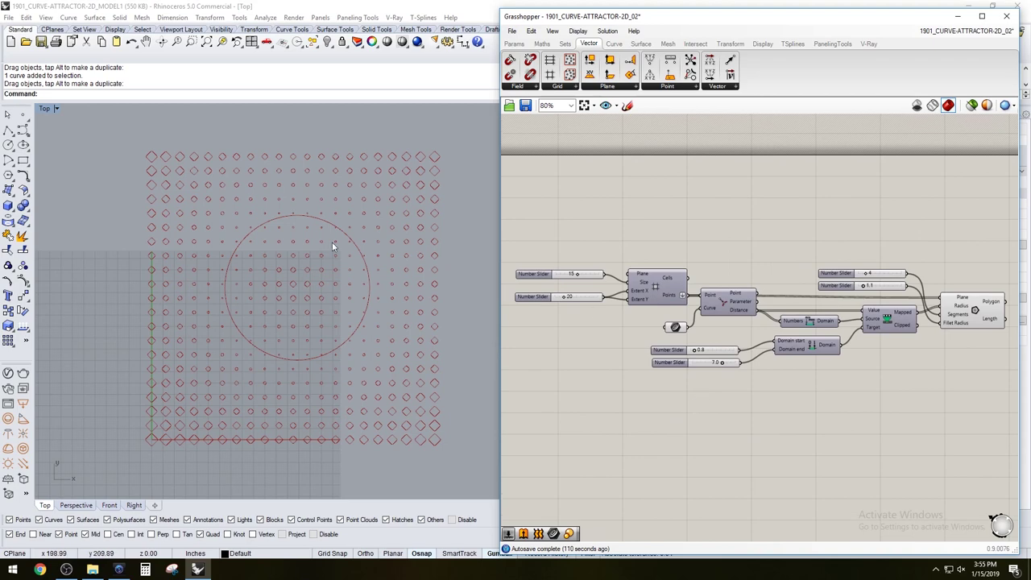
double_click(681, 216)
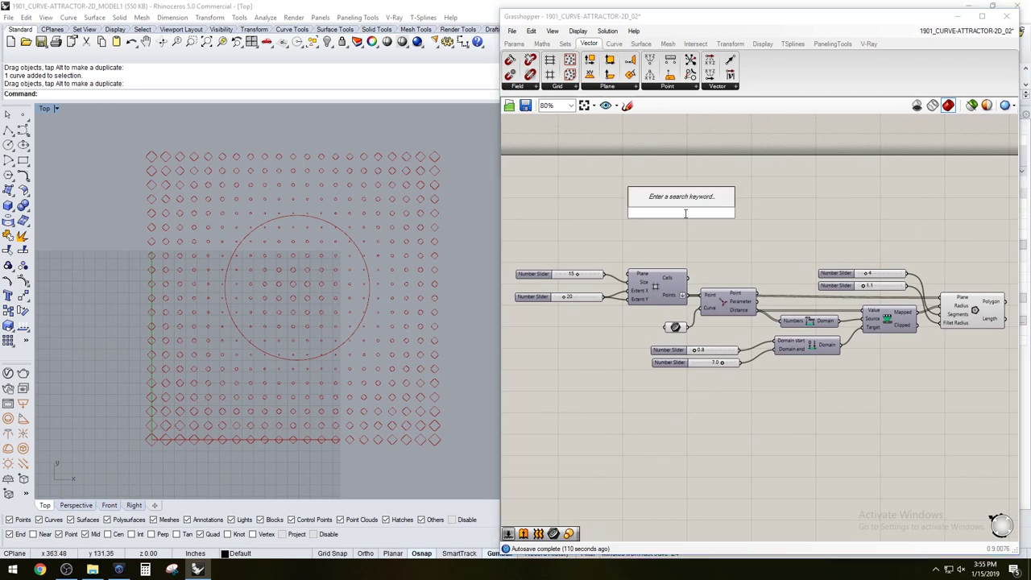
type("REC")
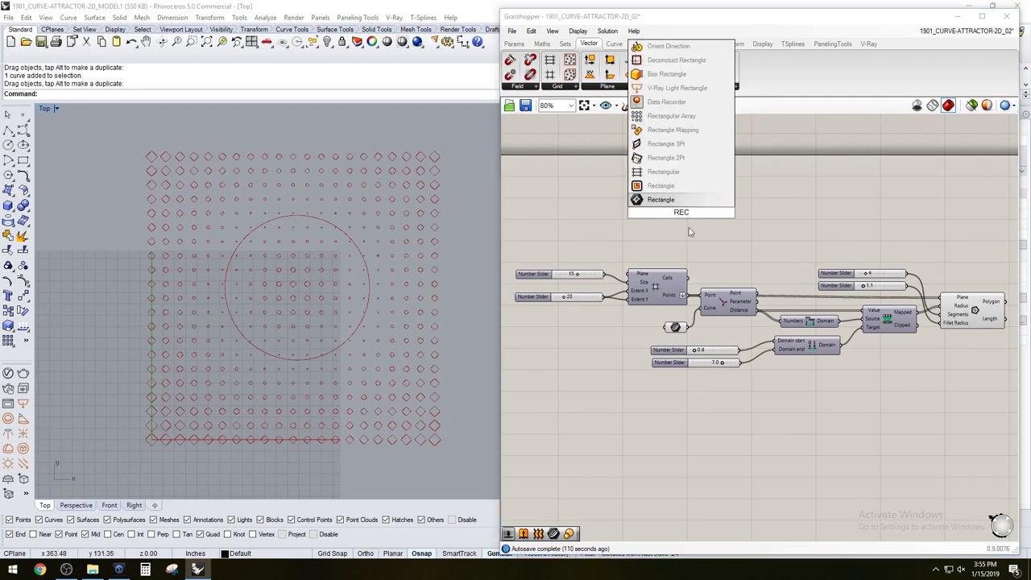
left_click(671, 186)
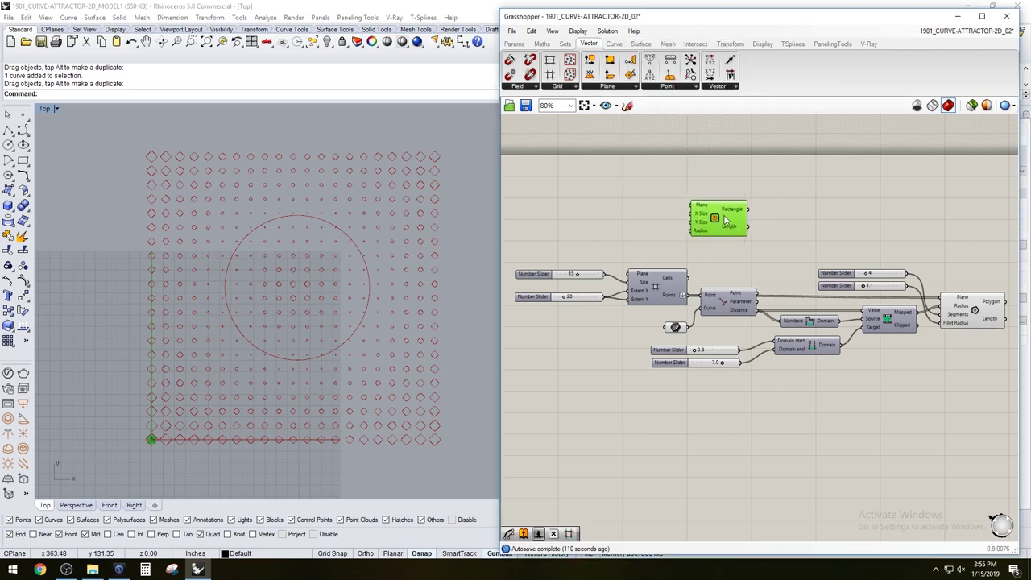
scroll(644, 246, "up", 3)
scroll(204, 435, "up", 8)
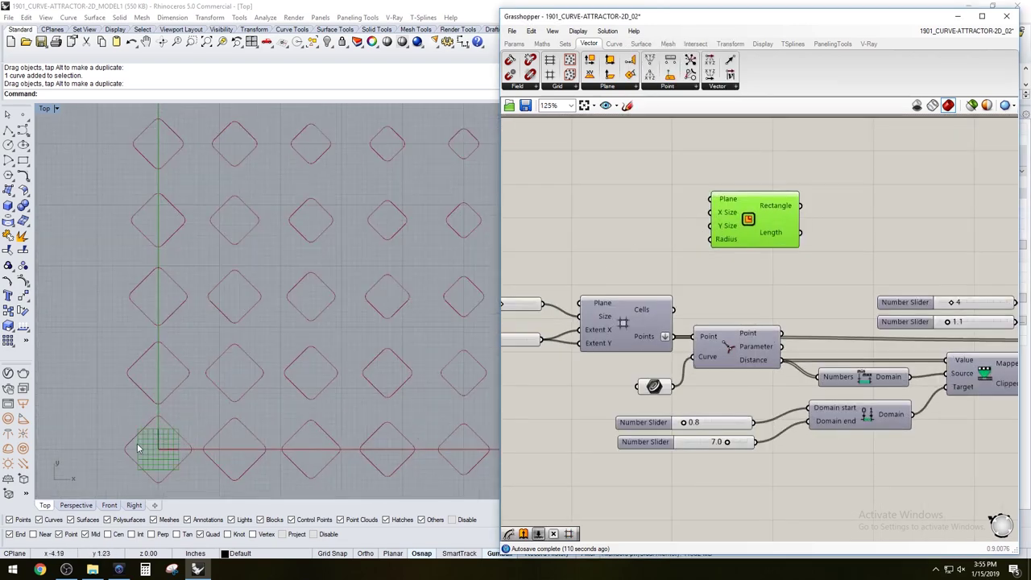
scroll(185, 406, "down", 10)
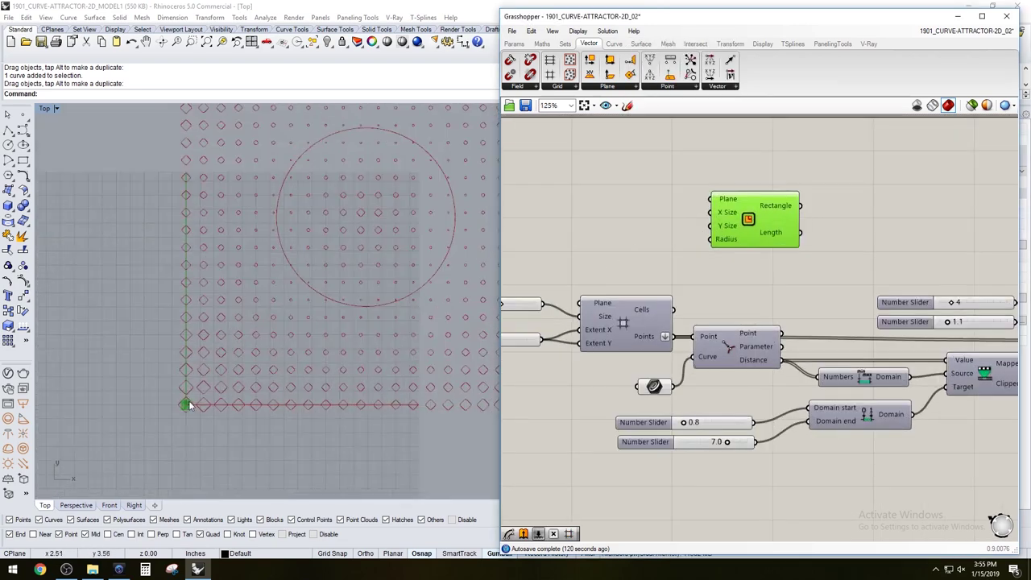
scroll(189, 404, "up", 3)
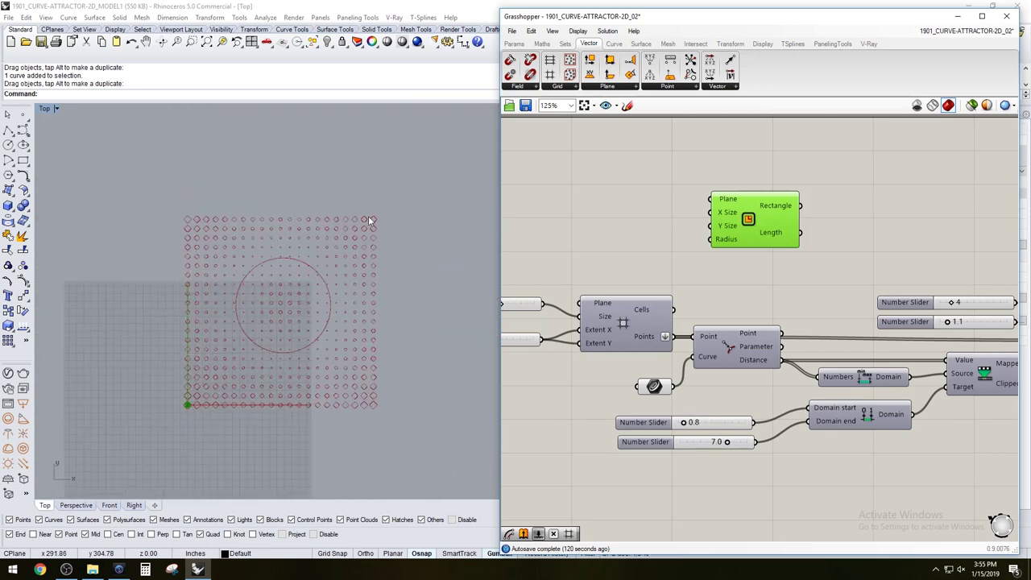
left_click_drag(755, 218, 771, 214)
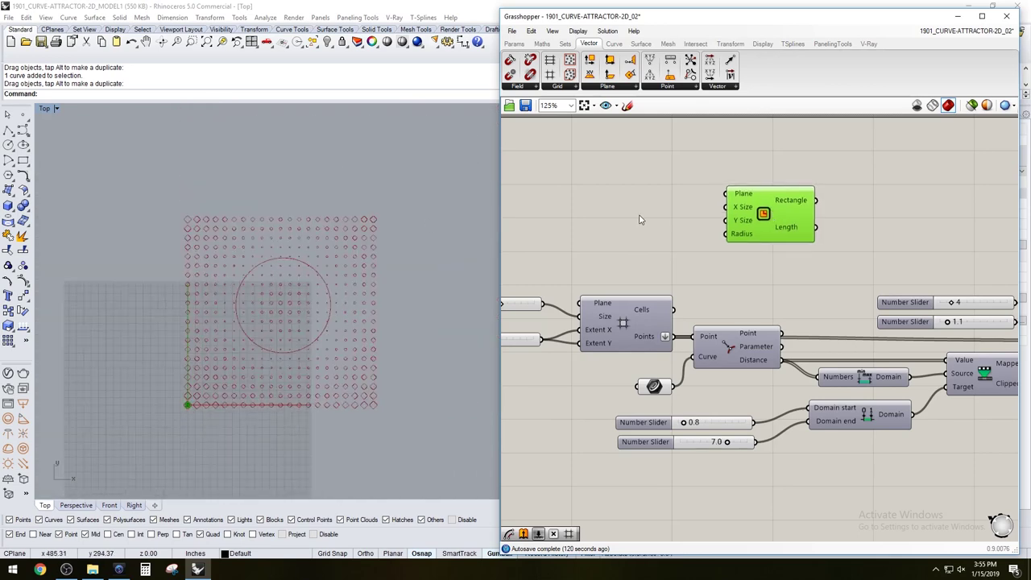
Add a Multiplication component above the grid component, connecting the grid extent slider to A and the grid size slider to B
left_click(625, 224)
right_click_drag(618, 225, 752, 225)
double_click(753, 225)
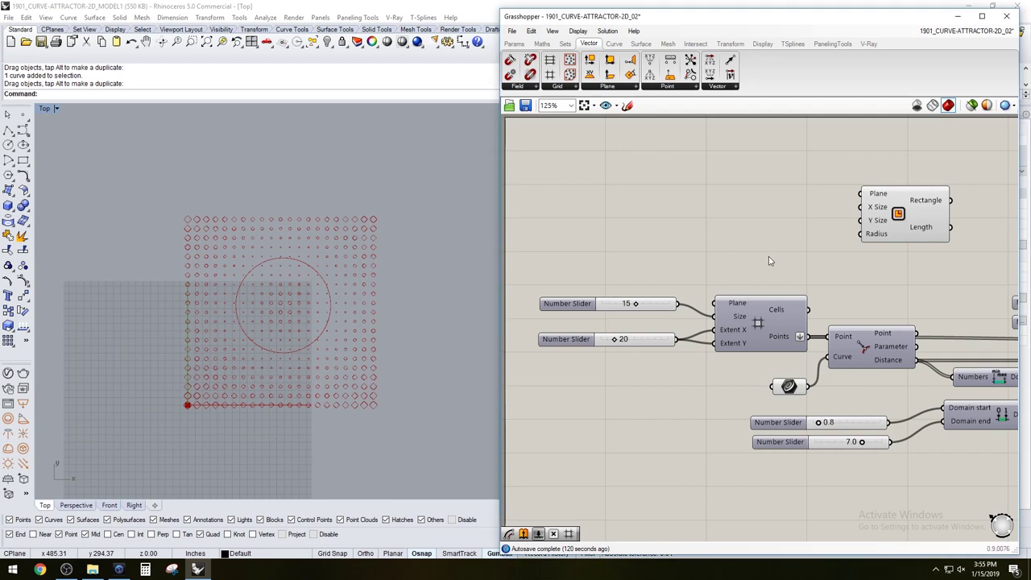
double_click(769, 256)
type("MUL")
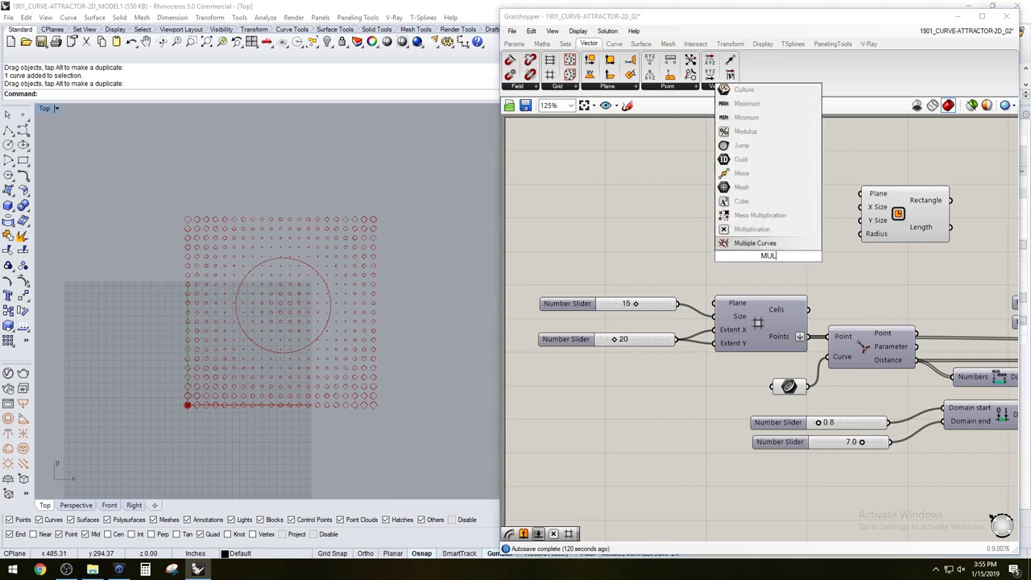
left_click(756, 230)
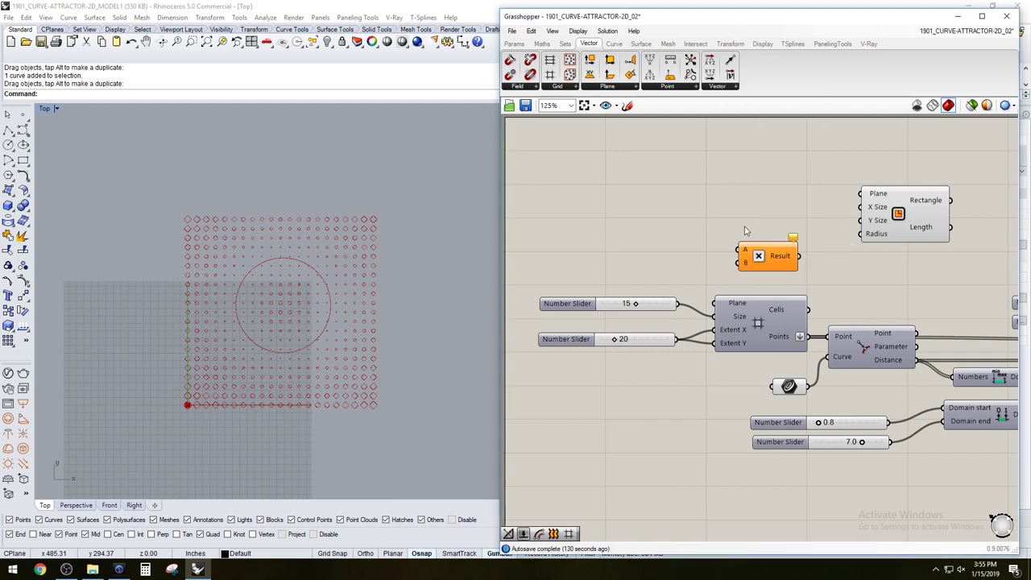
scroll(666, 275, "up", 3)
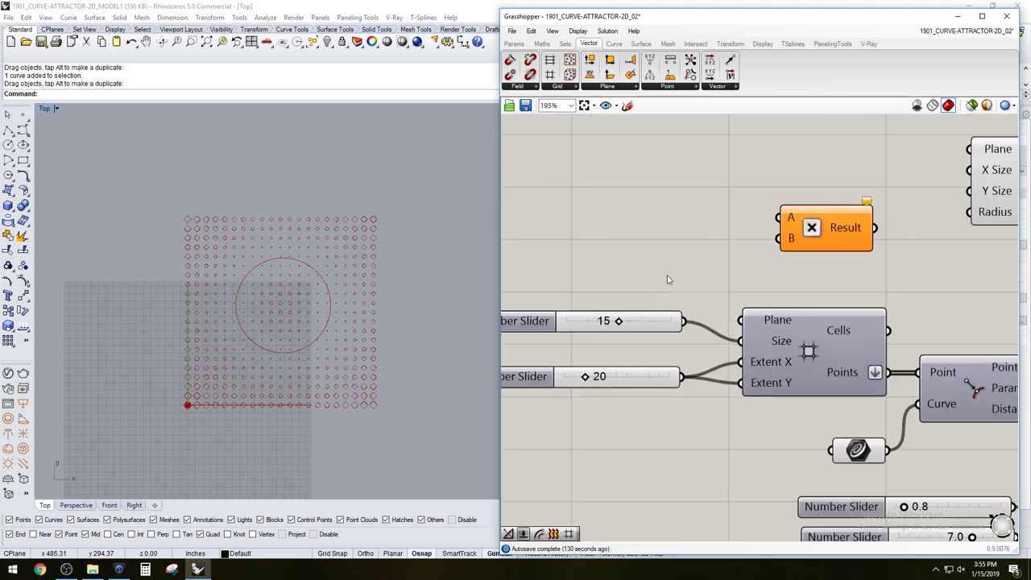
left_click_drag(682, 376, 779, 218)
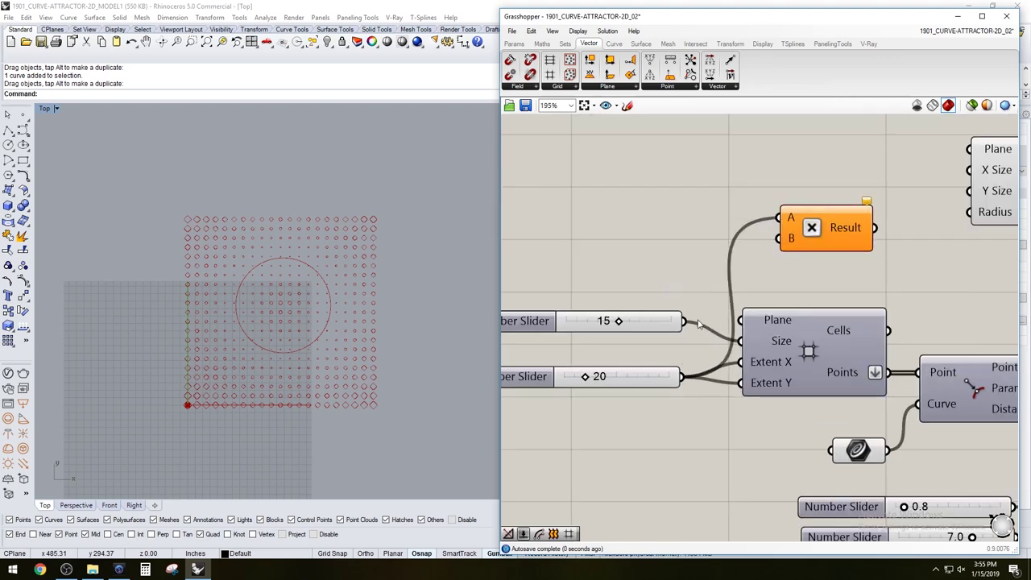
left_click_drag(699, 319, 779, 238)
Connect the multiplication result to the rectangle's X Size and Y Size, and align the Rectangle component beside the Multiplication component
right_click_drag(779, 242, 644, 289)
left_click_drag(754, 275, 848, 219)
left_click_drag(754, 276, 849, 240)
left_click_drag(918, 251, 914, 268)
scroll(367, 263, "down", 3)
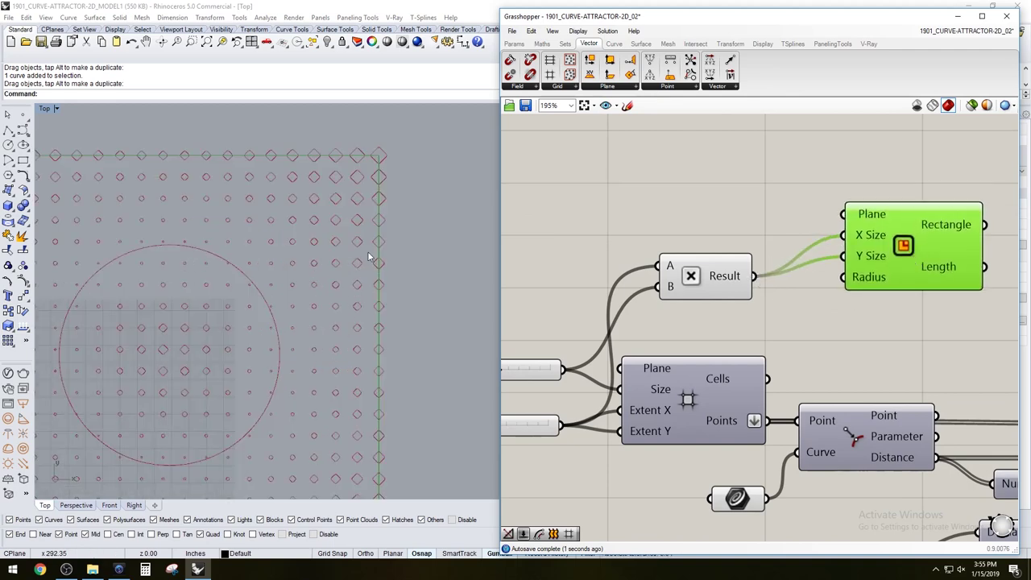
left_click(819, 133)
left_click_drag(912, 239, 867, 272)
left_click(883, 215)
Add an Offset Curve component beside the Rectangle component
scroll(926, 278, "up", 1)
right_click_drag(939, 283, 787, 297)
scroll(787, 297, "down", 2)
double_click(870, 282)
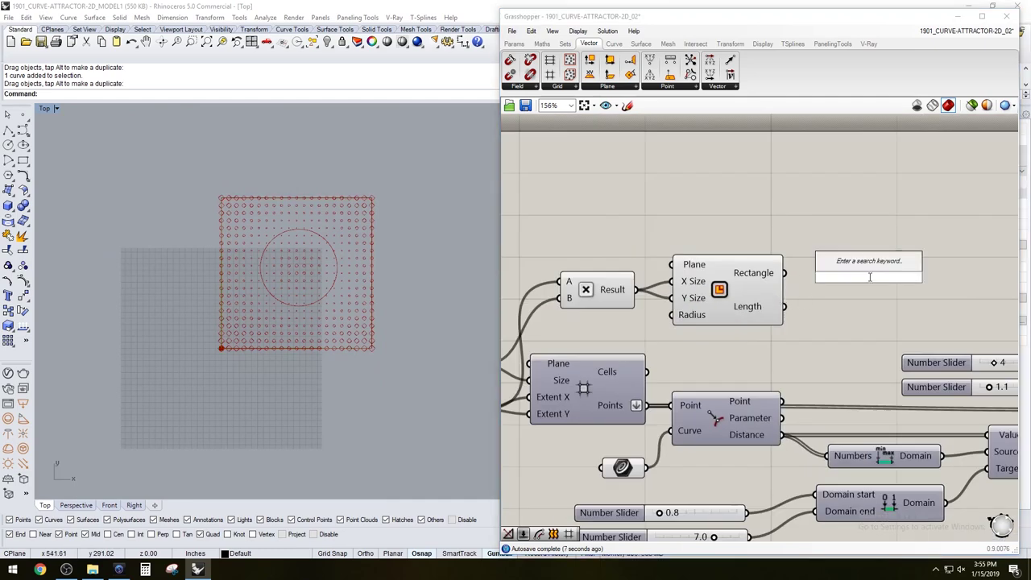
type("offset")
left_click(840, 271)
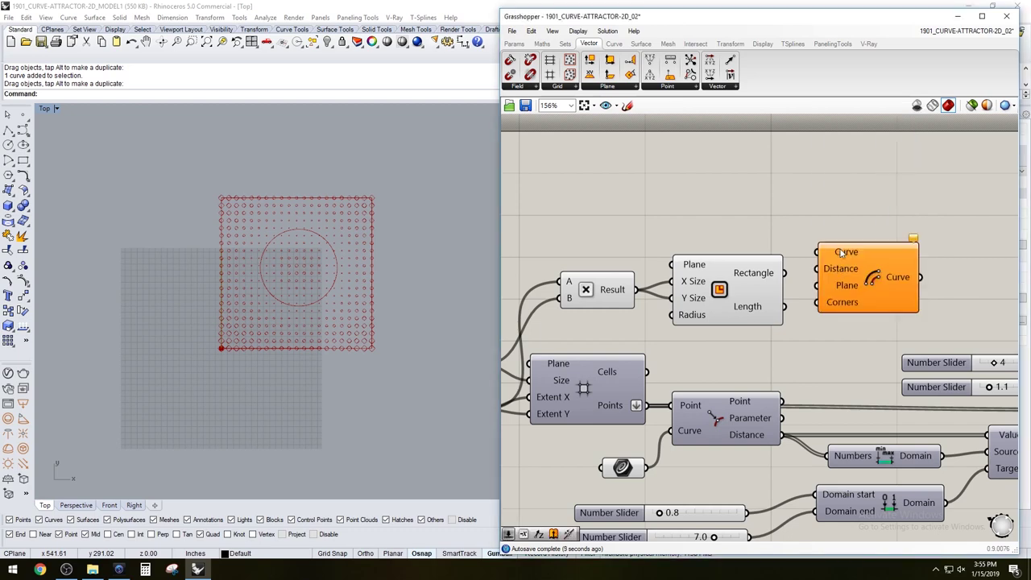
Turn off the Rectangle component's preview and connect its Rectangle output to the offset's Curve input
left_click(731, 272)
right_click(731, 271)
left_click(729, 256)
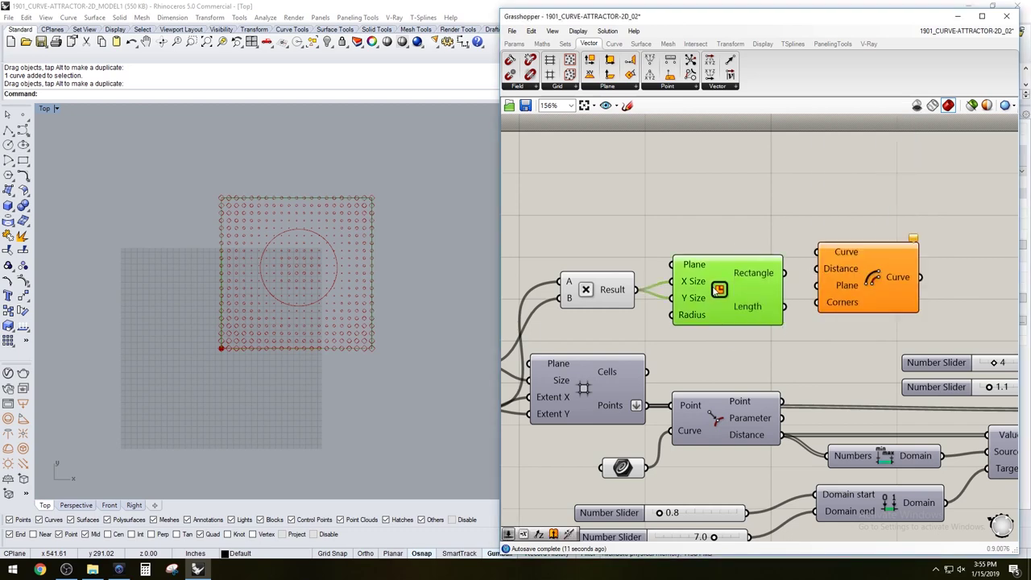
middle_click(715, 287)
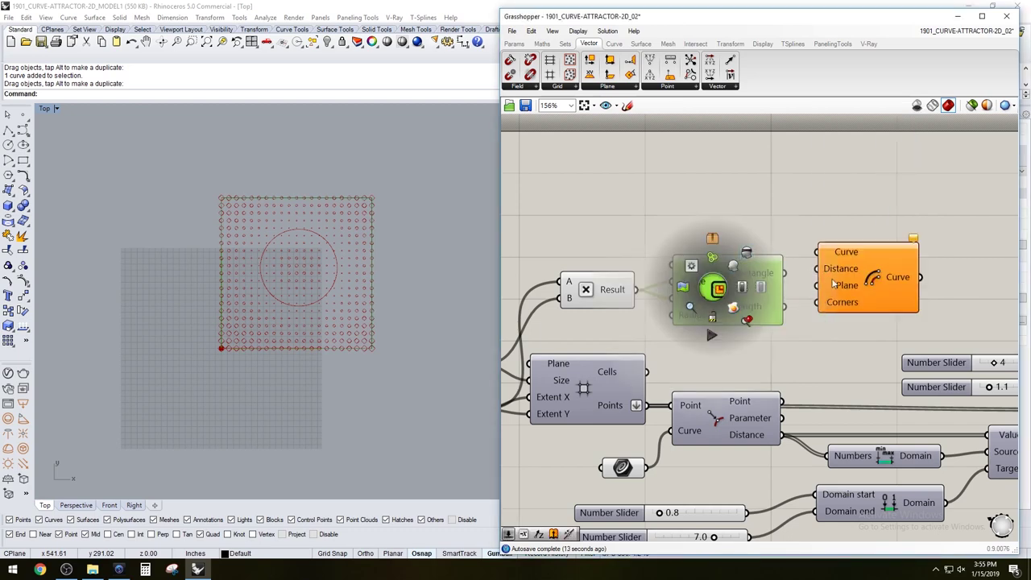
left_click(747, 257)
left_click_drag(787, 272, 856, 249)
Create a number slider with value 12 above the Rectangle component and connect it to the offset's Distance input
scroll(751, 217, "up", 2)
double_click(723, 208)
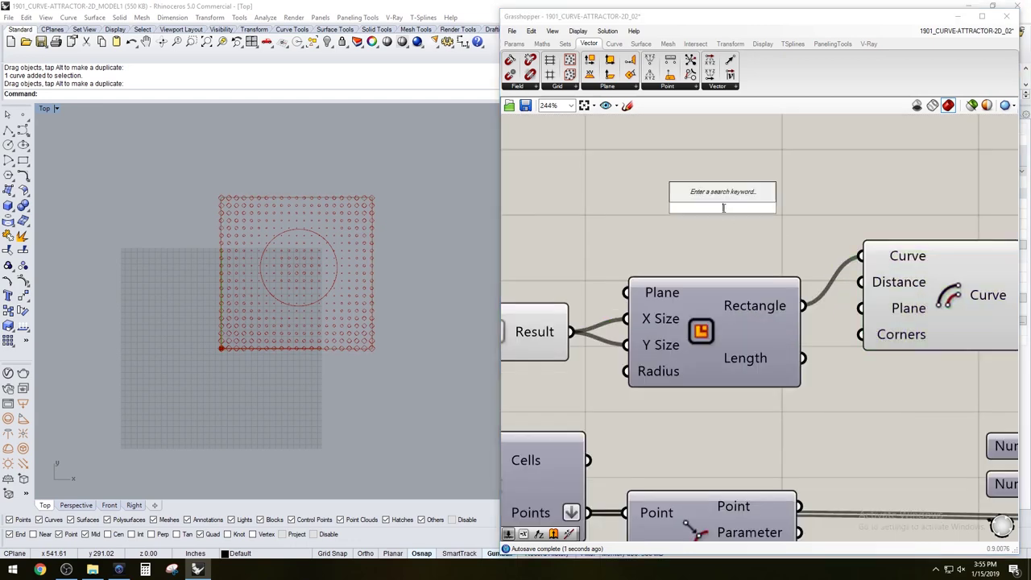
type("12")
key("Return")
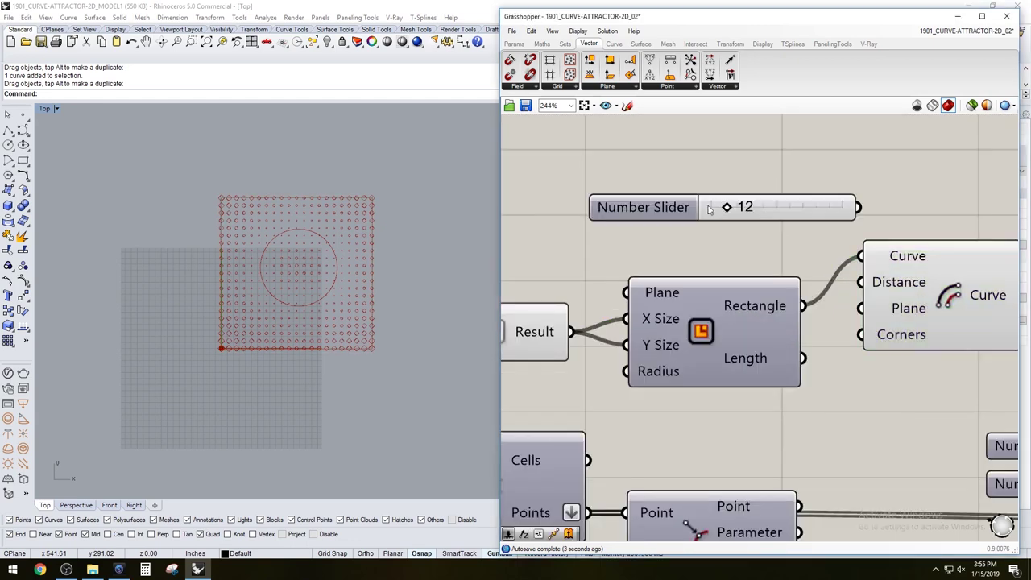
left_click_drag(789, 190, 860, 282)
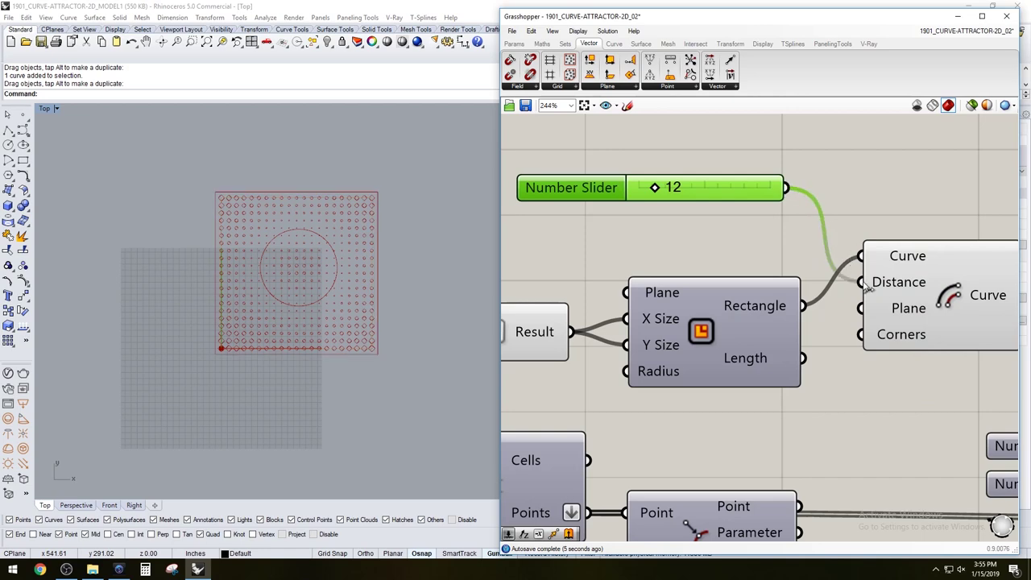
left_click(894, 270)
Increase the offset distance slider to 19
scroll(373, 225, "up", 5)
scroll(373, 224, "down", 3)
left_click_drag(659, 187, 664, 188)
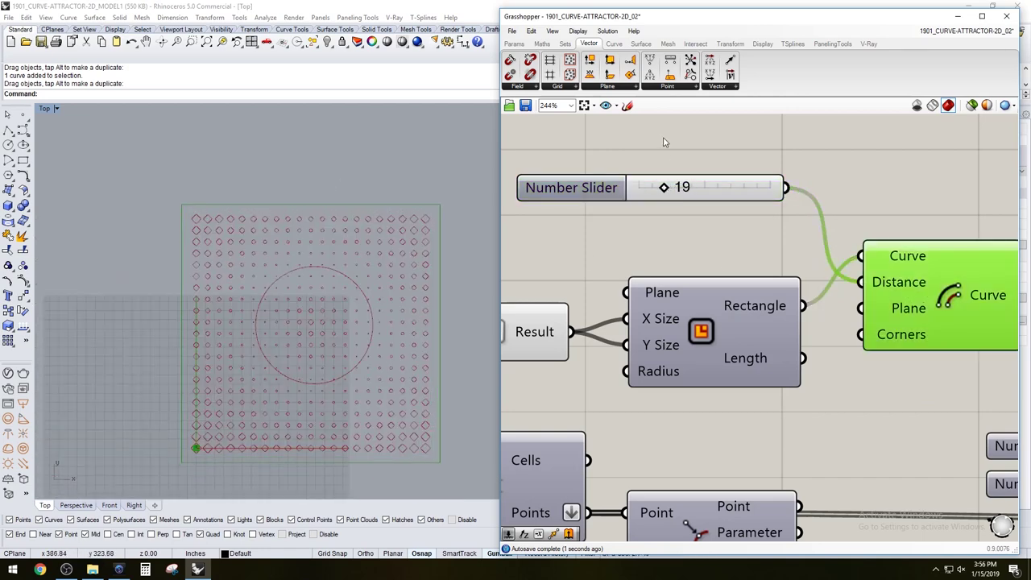
left_click(665, 143)
Examine the offset border around the polygon pattern, nudging the Offset component and highlighting its geometry in the viewport
scroll(346, 190, "down", 4)
scroll(953, 215, "down", 2)
right_click_drag(954, 215, 832, 202)
left_click_drag(813, 269, 819, 275)
left_click(838, 193)
scroll(314, 306, "up", 3)
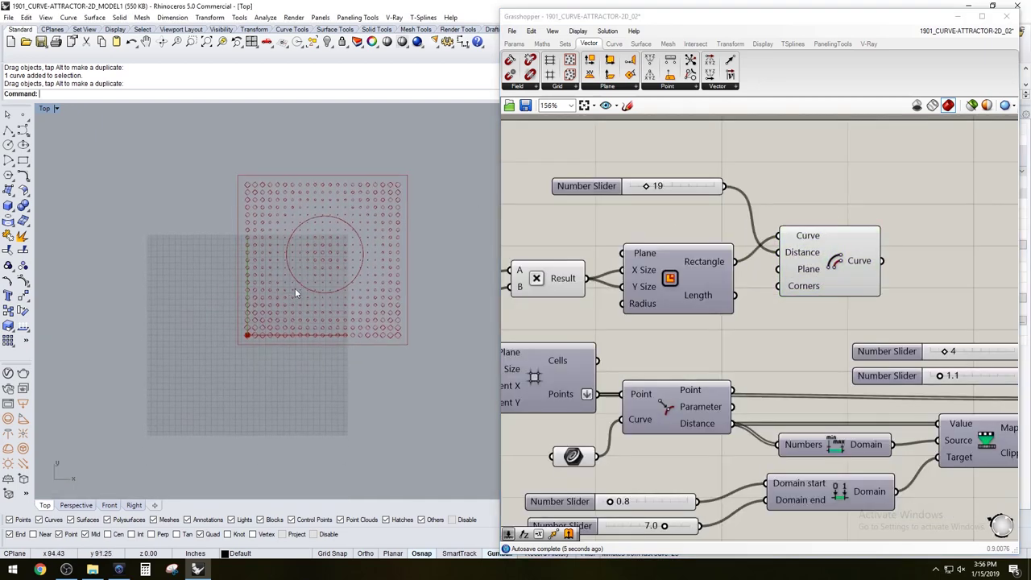
scroll(171, 211, "up", 2)
scroll(194, 223, "down", 3)
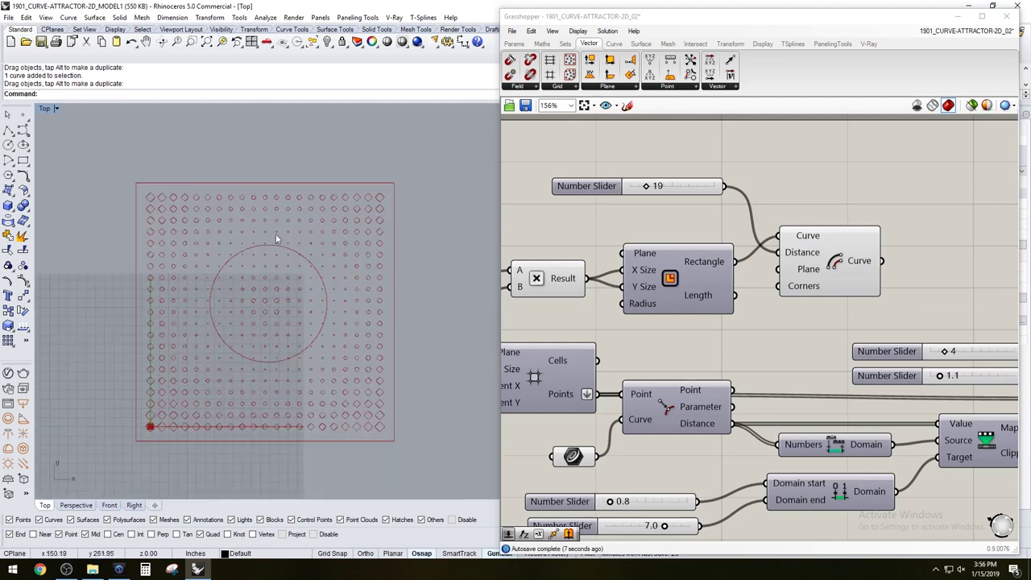
left_click(850, 241)
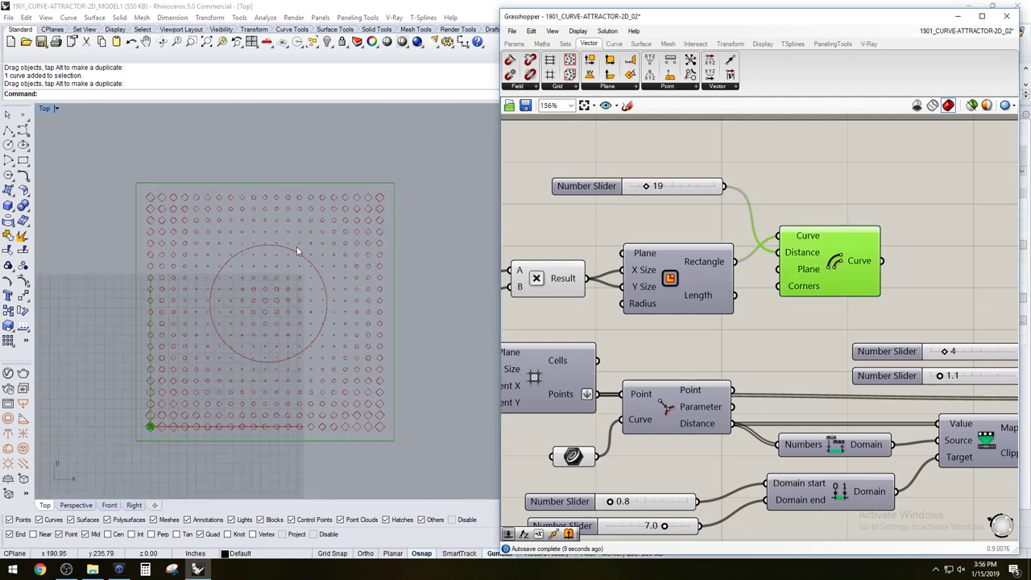
left_click(870, 204)
Add an Extrude component beside the Offset component and connect the offset curve to its Base input
scroll(870, 197, "down", 3)
right_click_drag(974, 270, 723, 266)
scroll(779, 320, "up", 1)
right_click_drag(620, 219, 764, 228)
right_click_drag(888, 196, 891, 219)
double_click(764, 239)
type("EXTR")
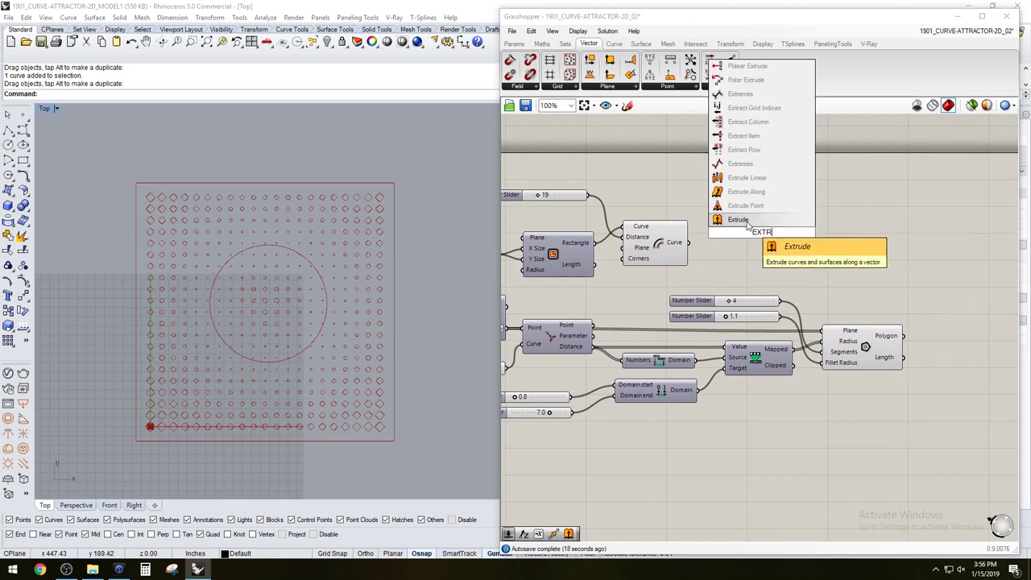
left_click(746, 222)
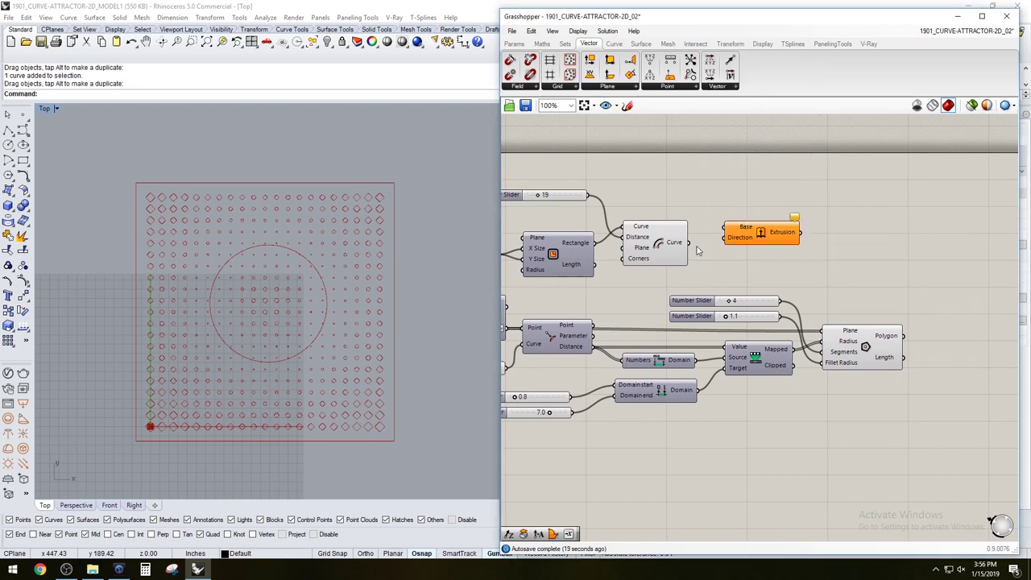
left_click_drag(689, 243, 755, 235)
Add a Unit Z vector component above the Extrude component and a number slider with value 3 beside it
left_click(683, 181)
double_click(681, 182)
type("z")
key("Return")
left_click_drag(665, 175, 753, 184)
double_click(640, 174)
type("3")
key("Return")
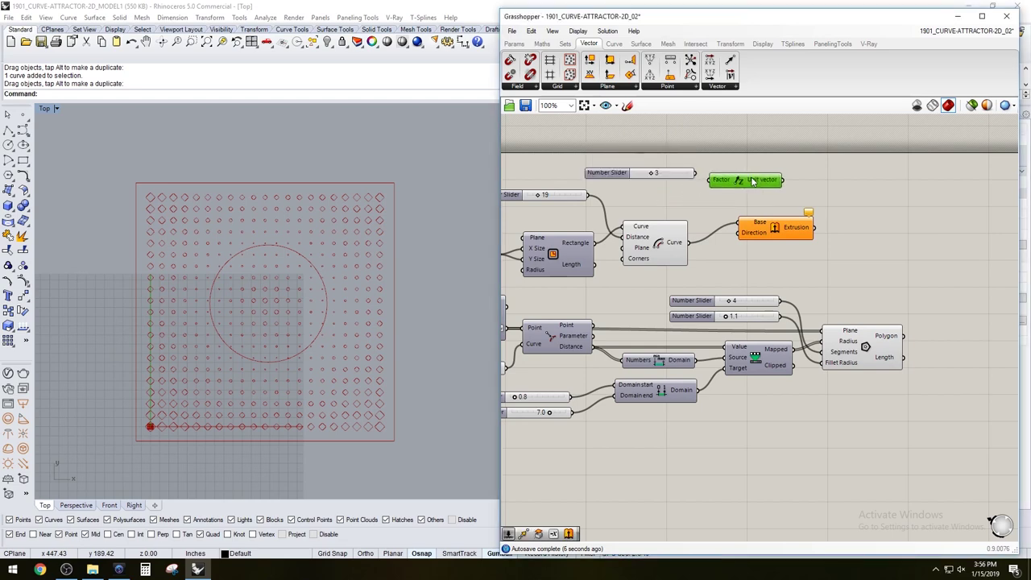
Connect the value 3 slider to the Unit Z factor and the unit vector to the Extrude direction, placing Extrude beside them
left_click_drag(785, 225, 839, 237)
left_click(757, 203)
left_click_drag(726, 177, 840, 203)
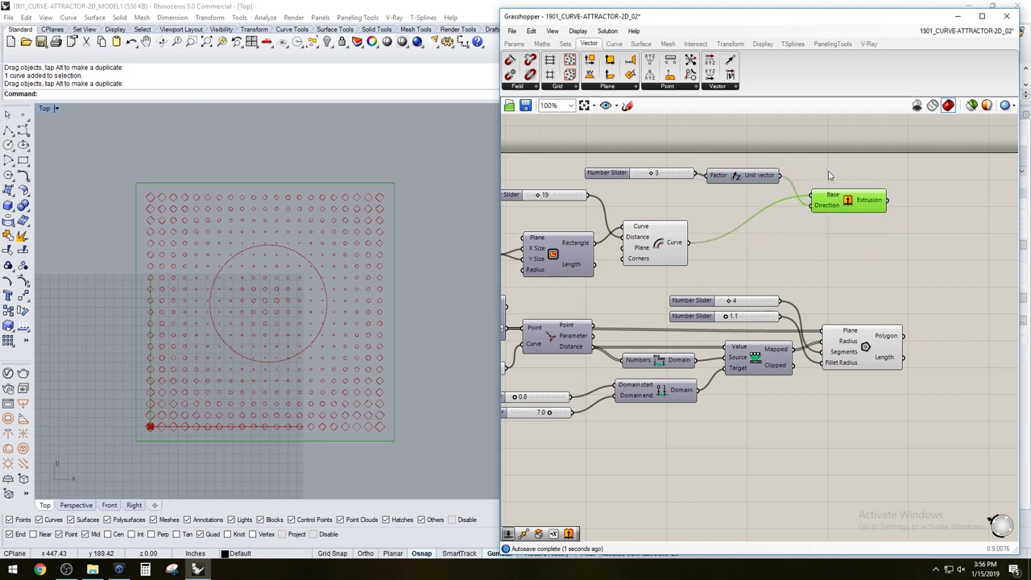
left_click(893, 175)
scroll(857, 193, "up", 3)
scroll(772, 229, "down", 4)
scroll(886, 245, "up", 3)
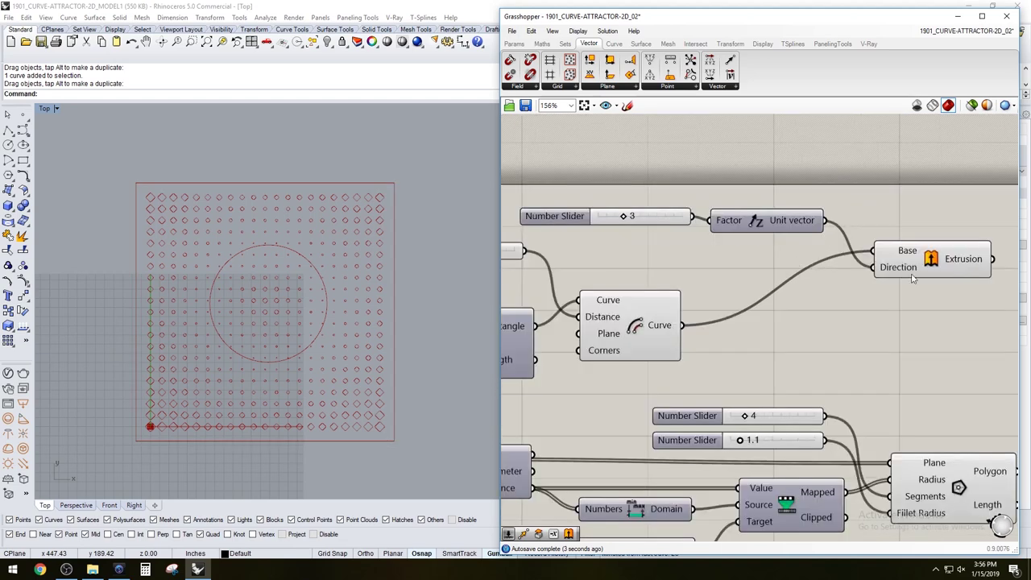
left_click(897, 250)
left_click(839, 290)
left_click(890, 252)
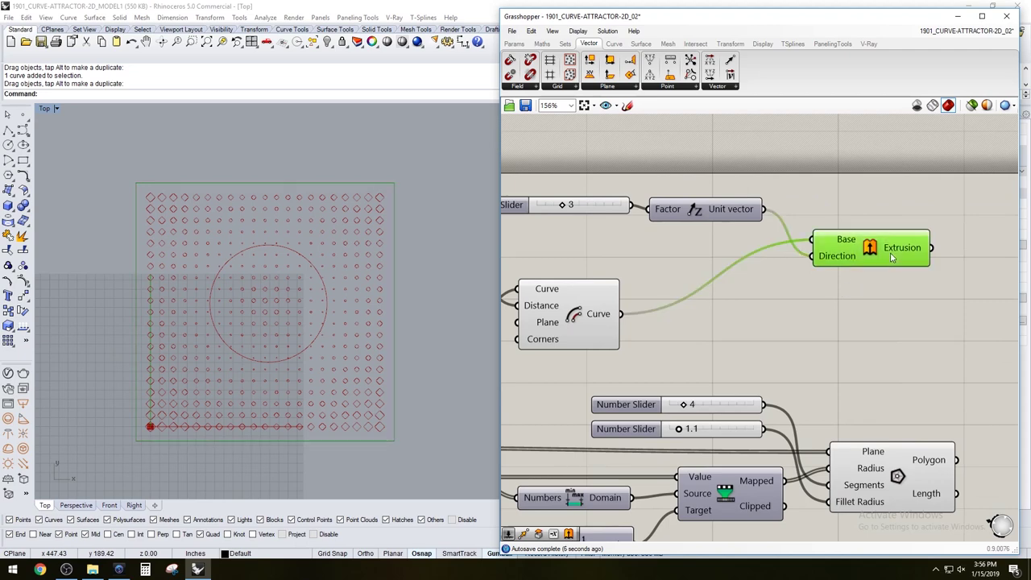
Switch the Rhino viewport to Perspective and add a Cap Holes component below the Extrude component
double_click(47, 108)
double_click(478, 111)
right_click_drag(410, 172, 387, 242)
double_click(944, 329)
type("cap")
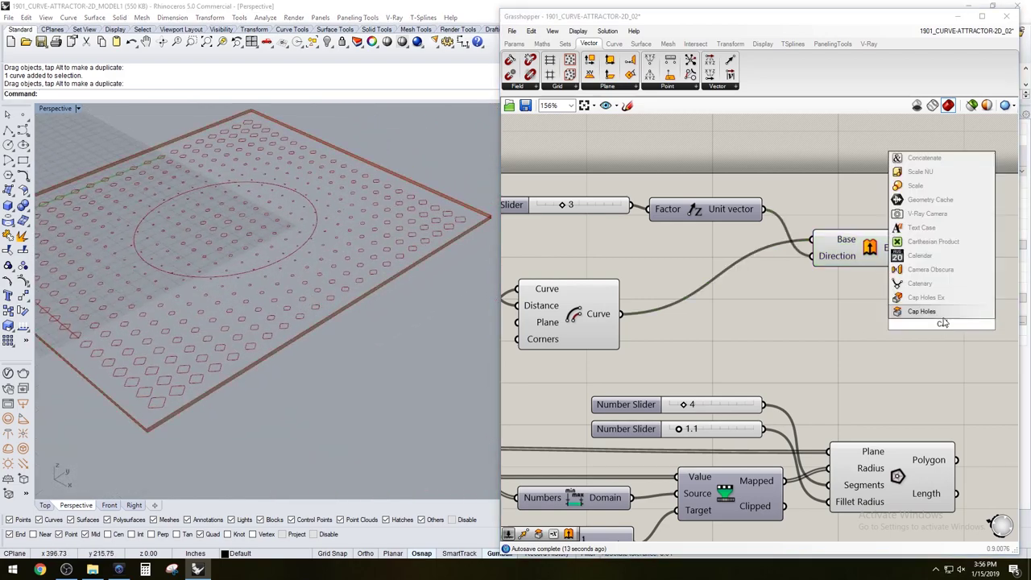
key("Return")
Hide the Extrude component's preview and connect its extrusion output to the Cap Holes component placed beside it
right_click(863, 253)
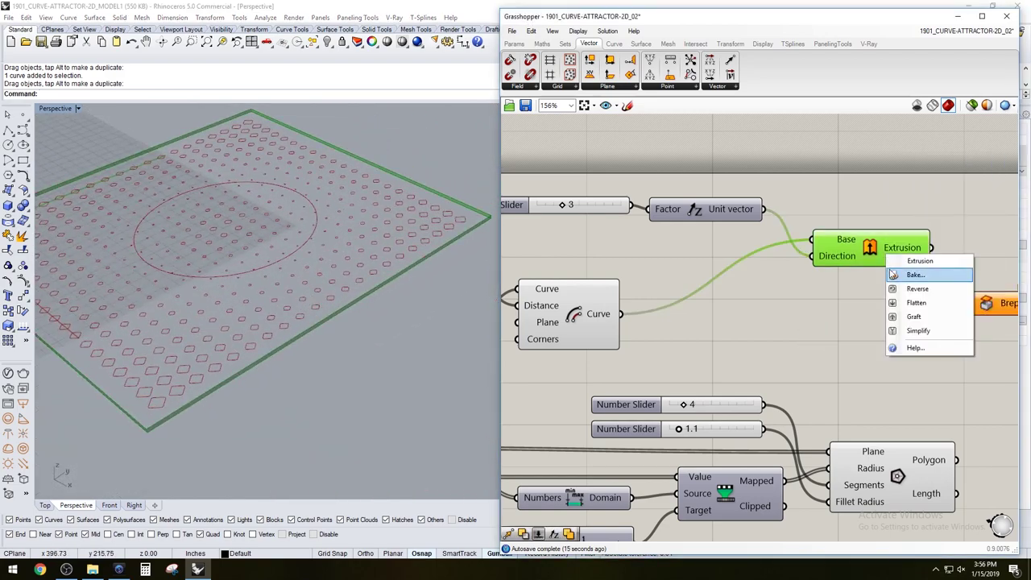
left_click(876, 275)
left_click(897, 315)
left_click_drag(967, 306, 973, 255)
right_click_drag(966, 298, 858, 355)
left_click_drag(832, 322, 860, 311)
left_click(898, 353)
Examine the capped border slab from a low angle and the chain of components that generates it
right_click_drag(156, 319, 371, 274)
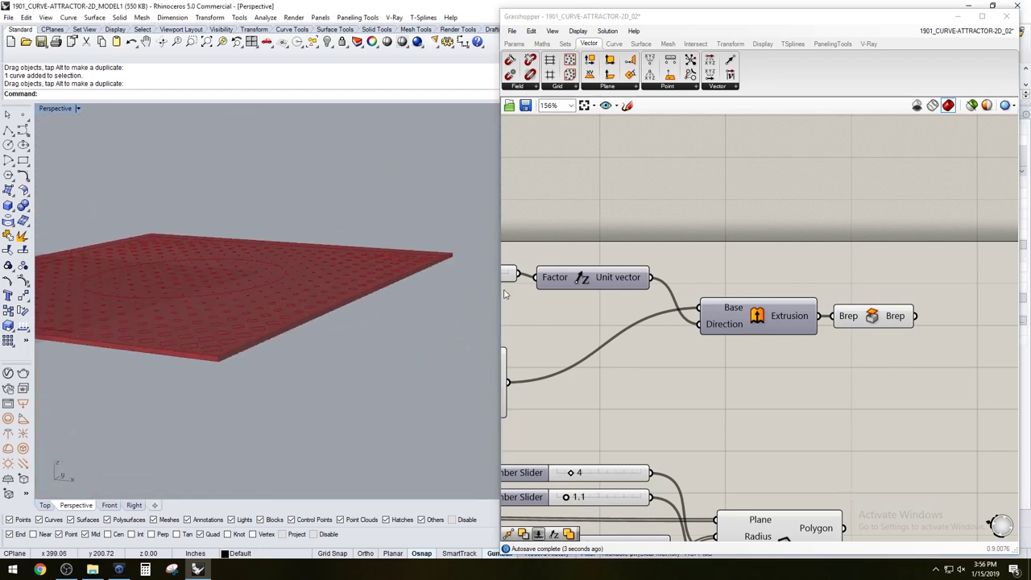
right_click_drag(568, 316, 731, 320)
scroll(615, 277, "up", 3)
left_click_drag(610, 277, 611, 274)
scroll(630, 348, "down", 3)
right_click_drag(726, 354, 682, 322)
right_click_drag(949, 376, 806, 371)
right_click_drag(896, 359, 893, 369)
left_click(861, 328)
left_click(854, 367)
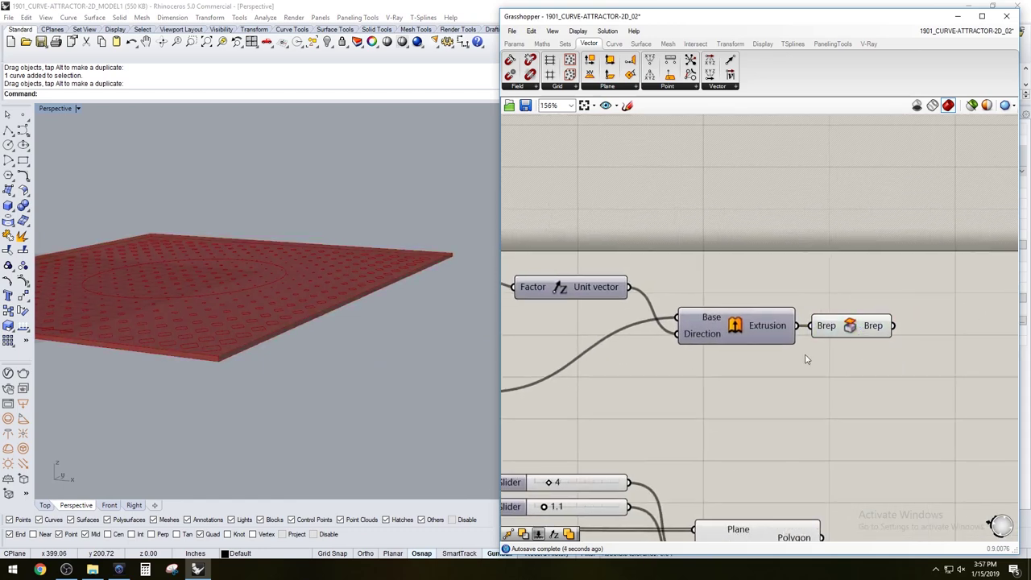
Turn off the previews of the border's Cap Holes component and the Offset component
scroll(807, 354, "down", 4)
right_click_drag(813, 371, 834, 334)
scroll(838, 332, "up", 2)
left_click(849, 292)
middle_click(855, 279)
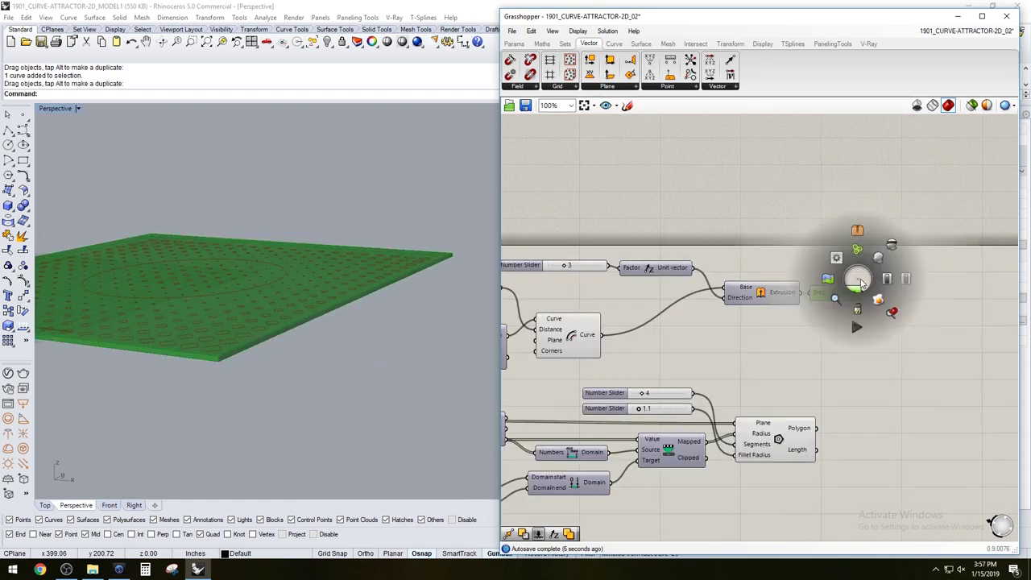
left_click(891, 247)
left_click(838, 348)
right_click_drag(807, 363, 944, 339)
left_click(694, 311)
middle_click(693, 306)
left_click(735, 277)
Duplicate the Extrude and Cap Holes pair beside the Polygon component and connect the polygon output to the copied Extrude's Base
left_click(862, 331)
scroll(862, 331, "down", 2)
left_click(916, 342)
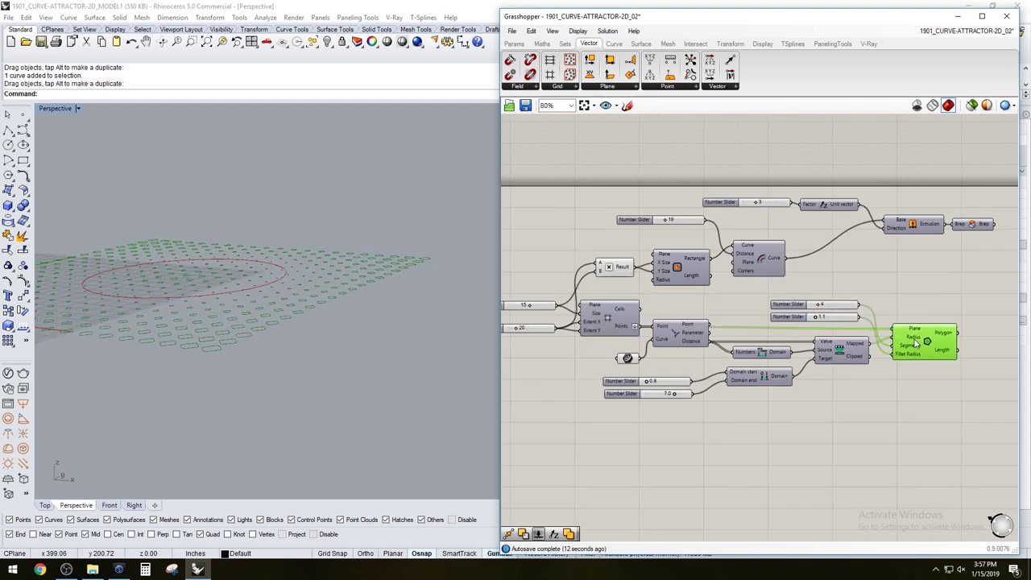
right_click_drag(401, 325, 210, 366)
scroll(209, 366, "up", 6)
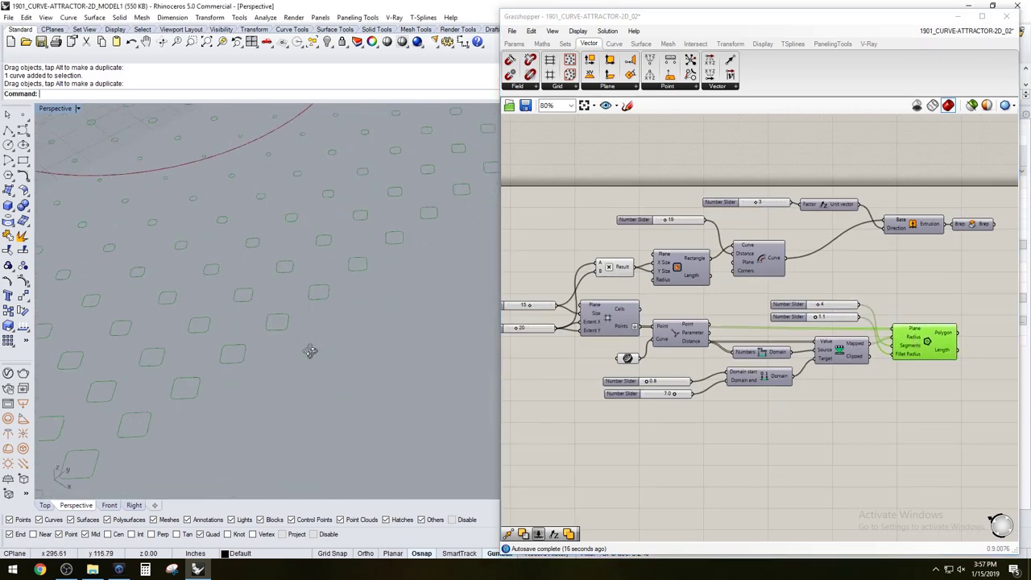
right_click_drag(953, 367, 807, 365)
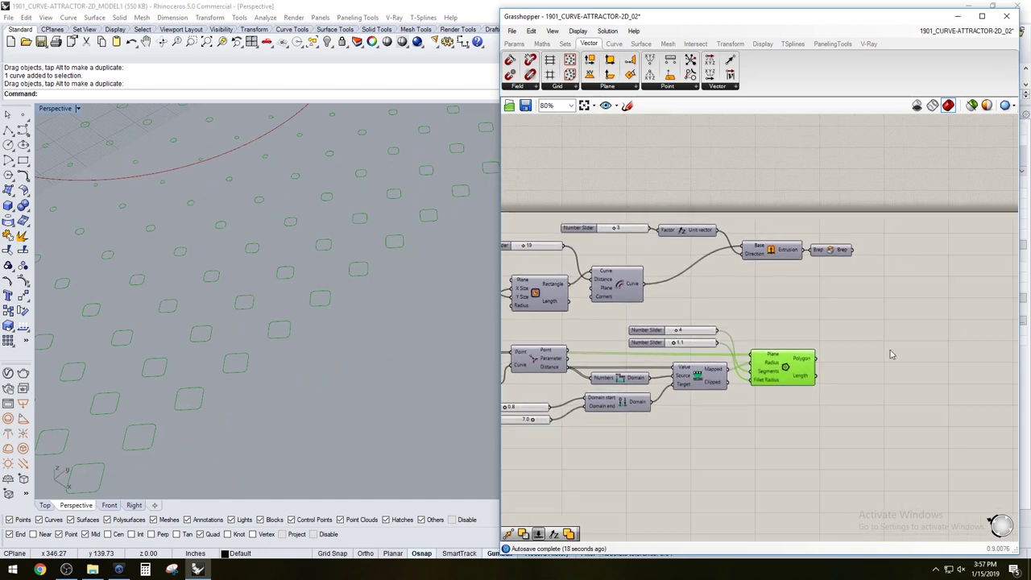
double_click(894, 353)
left_click_drag(884, 290, 743, 226)
left_click_drag(787, 256, 888, 345)
left_click_drag(814, 360, 860, 331)
left_click(918, 310)
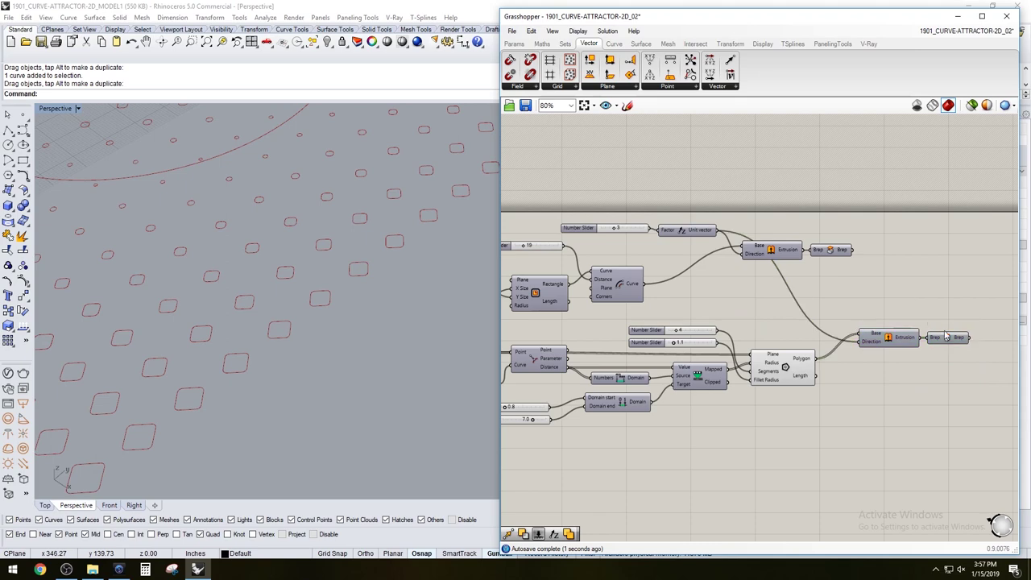
Preview the extruded polygons from the copied Cap Holes component, check them in the viewport, and hide the preview again
right_click(947, 339)
left_click(902, 295)
right_click_drag(283, 339, 355, 323)
scroll(298, 284, "down", 5)
left_click(914, 294)
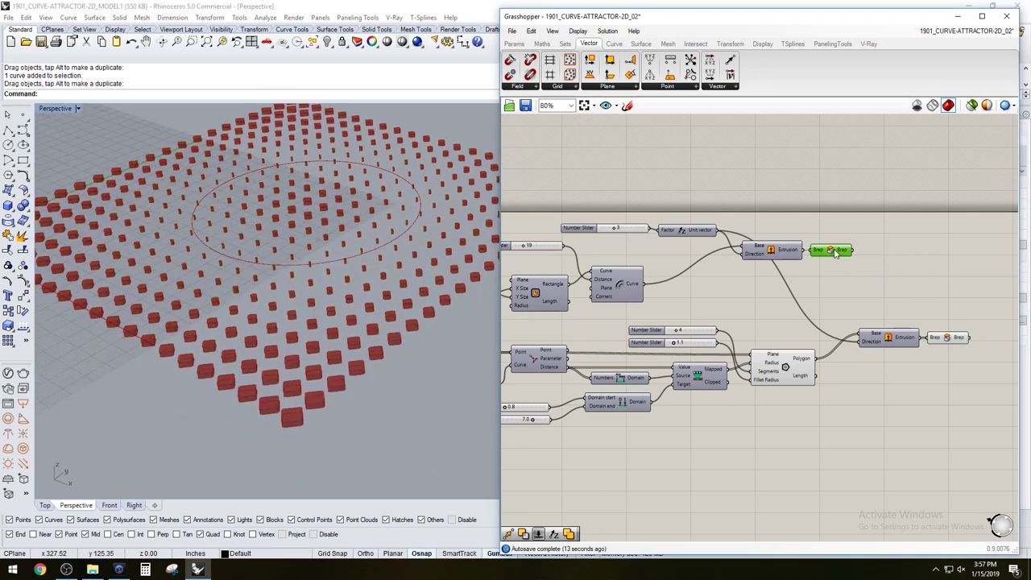
right_click(949, 338)
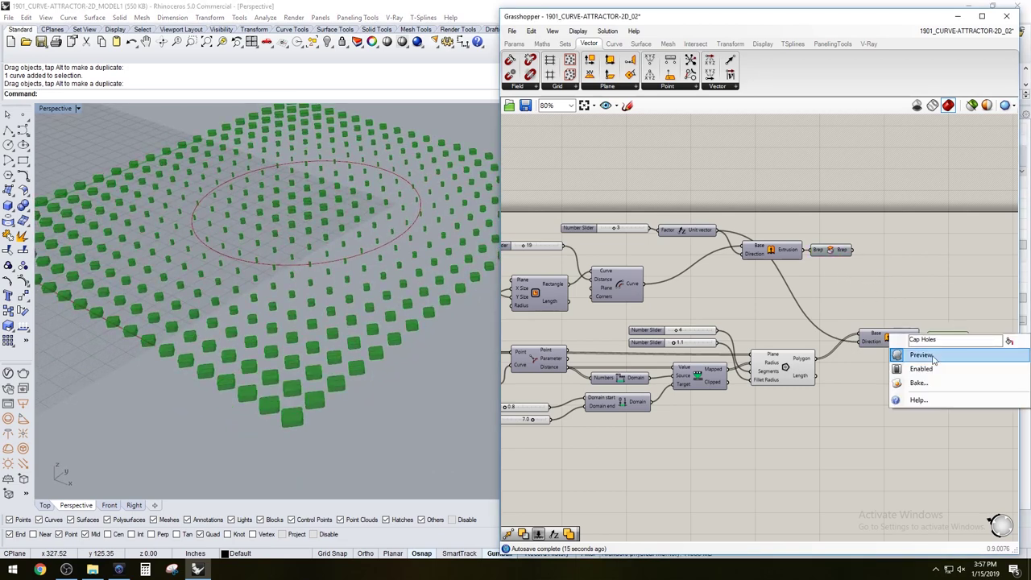
left_click(923, 356)
Rearrange the Unit Z group and stack the border Extrude and Cap Holes pair directly above the polygon pair
right_click_drag(816, 260, 850, 268)
left_click_drag(922, 292, 822, 255)
left_click_drag(824, 258, 948, 308)
left_click_drag(746, 261, 627, 227)
left_click_drag(724, 235, 827, 270)
left_click(820, 239)
scroll(713, 264, "up", 1)
left_click(703, 275)
left_click(746, 247)
right_click_drag(808, 273, 681, 277)
Add a Solid Difference component beside the two Cap Holes components, centred between them
left_click(916, 328)
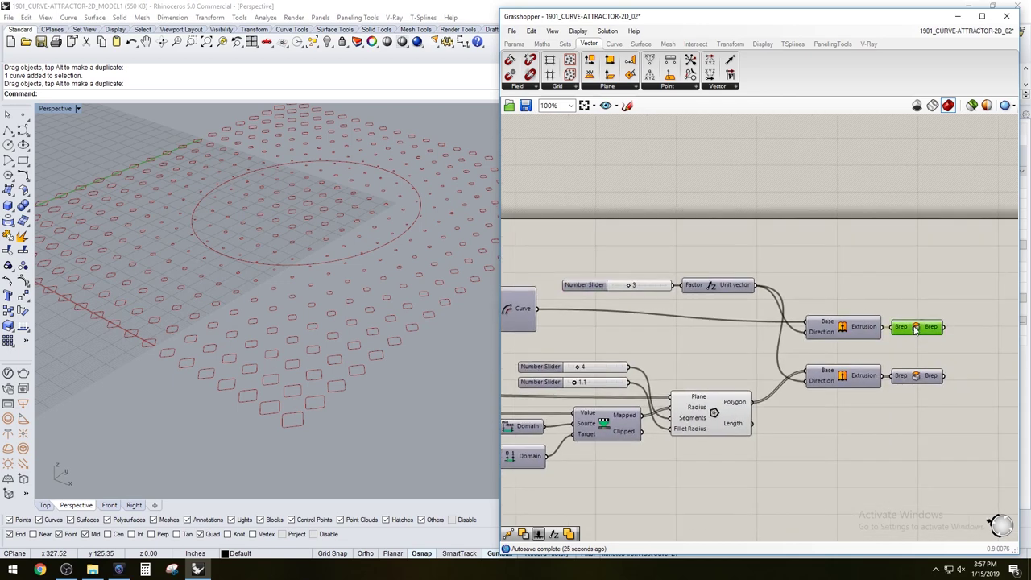
left_click(925, 378)
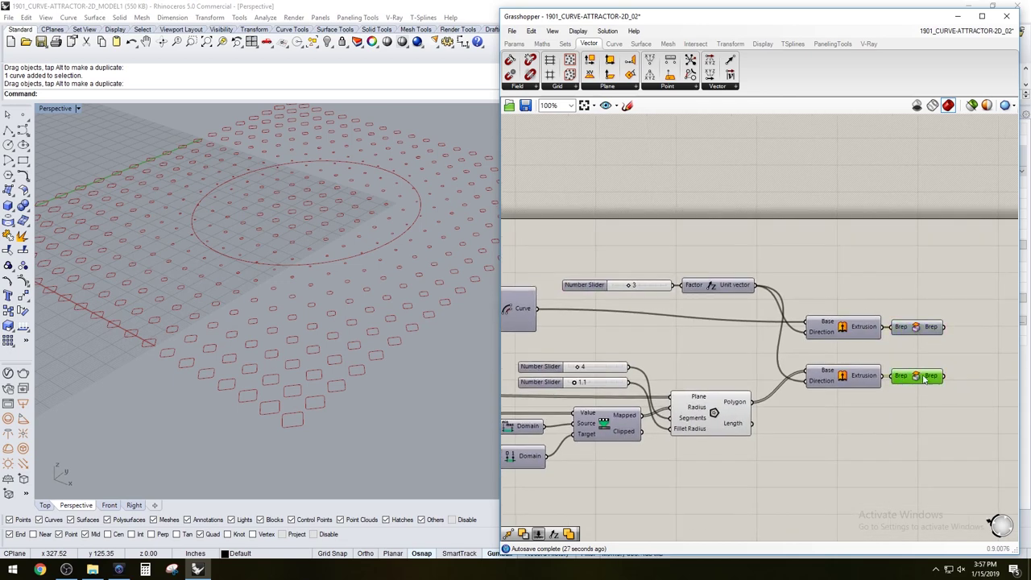
left_click(916, 327)
left_click(920, 280)
right_click_drag(921, 306, 824, 285)
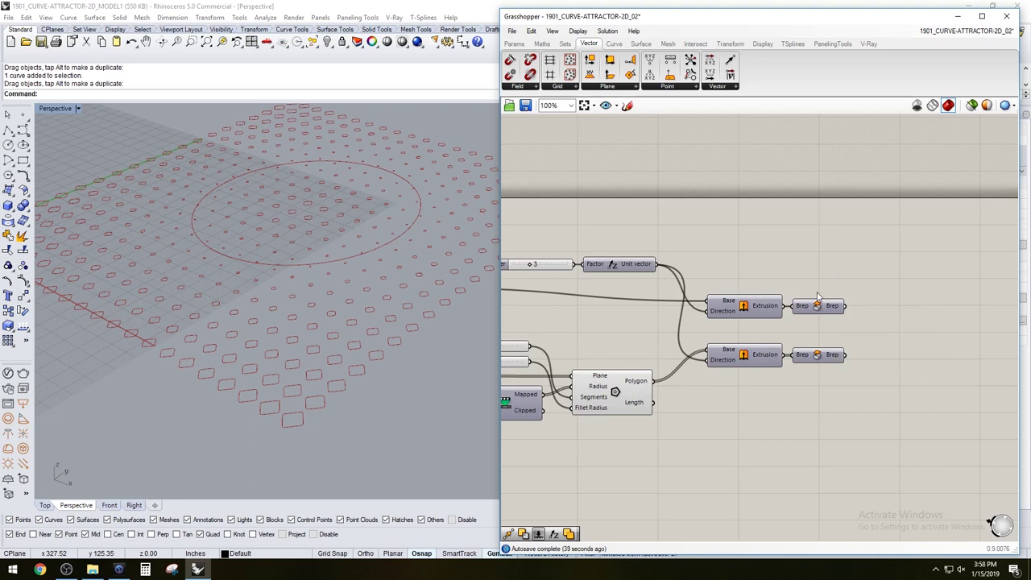
double_click(915, 310)
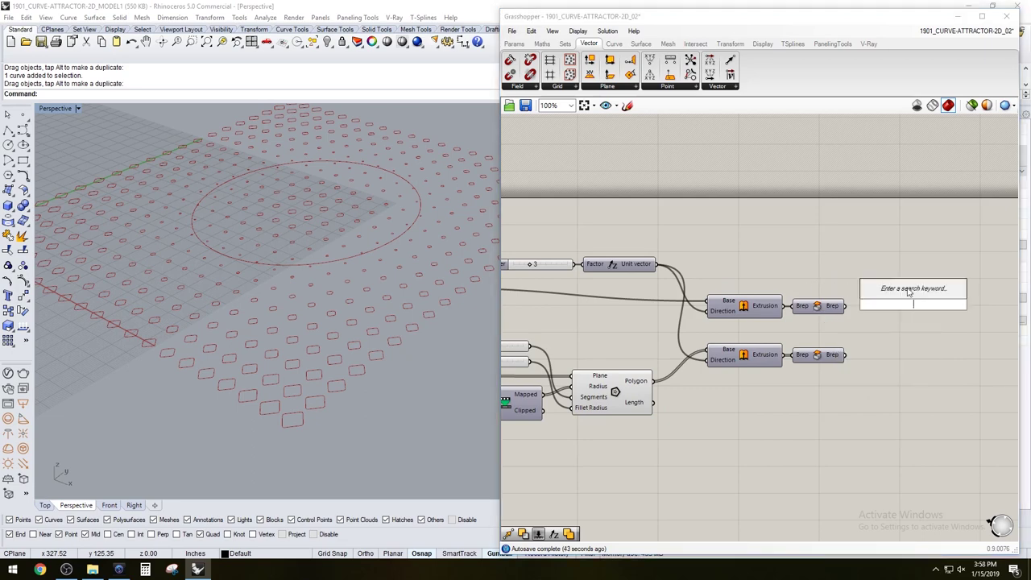
type("SOLID")
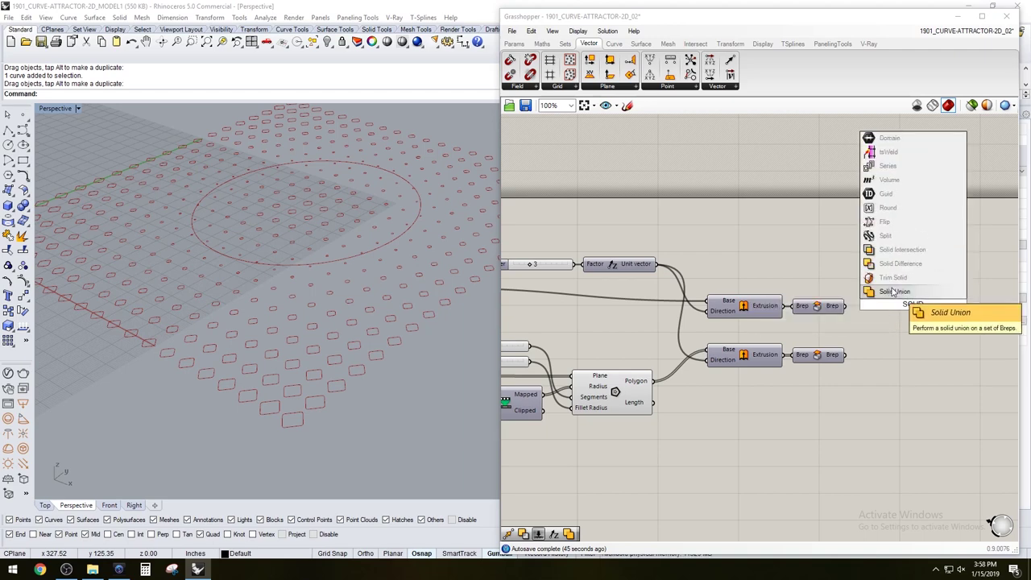
left_click(900, 263)
left_click_drag(906, 306, 909, 334)
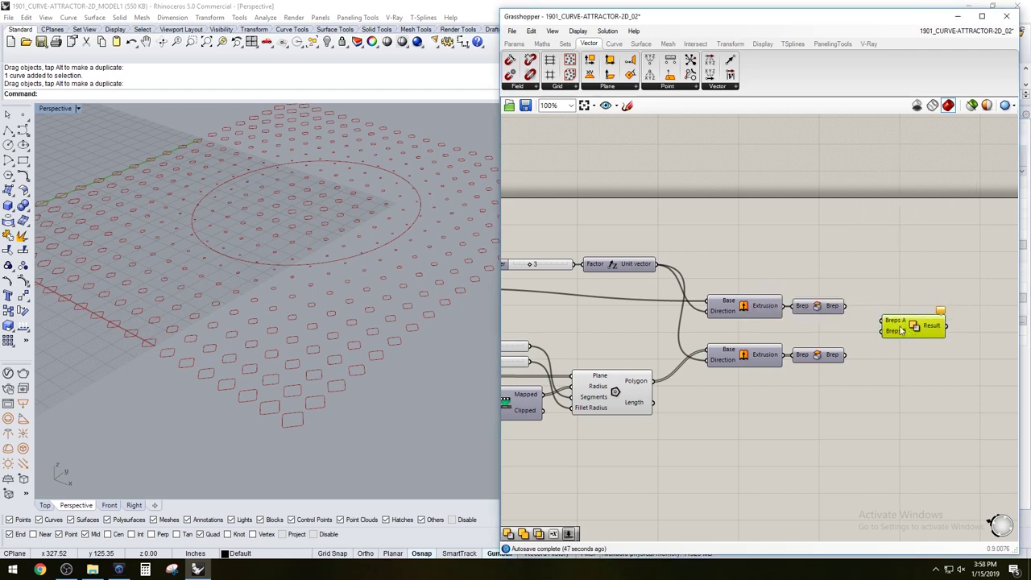
right_click(828, 311)
right_click(822, 313)
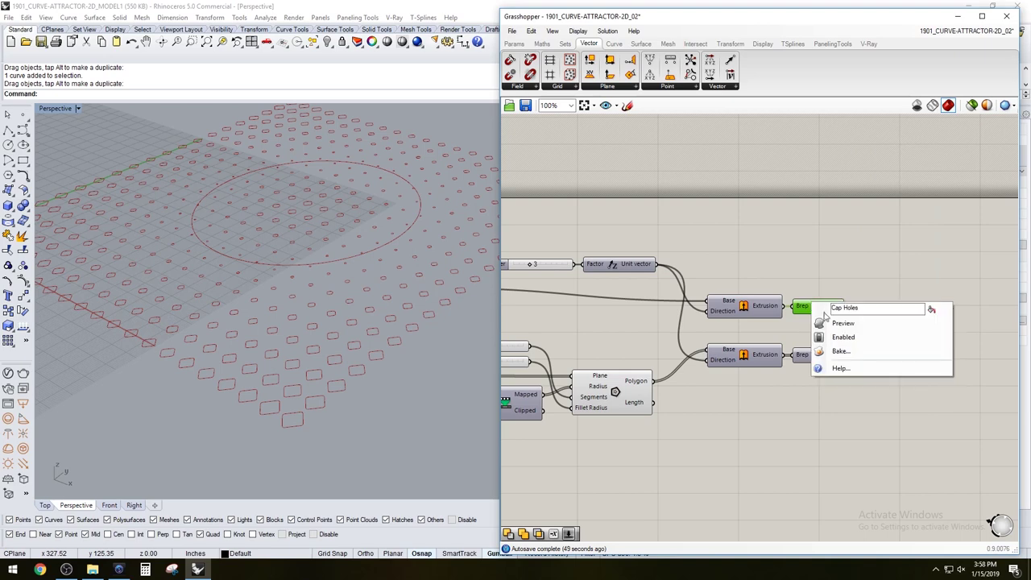
left_click(823, 321)
right_click(818, 306)
left_click(823, 323)
left_click(820, 318)
Connect the border's Cap Holes output to Breps A and the polygons' Cap Holes output to Breps B of Solid Difference
left_click_drag(845, 307, 885, 319)
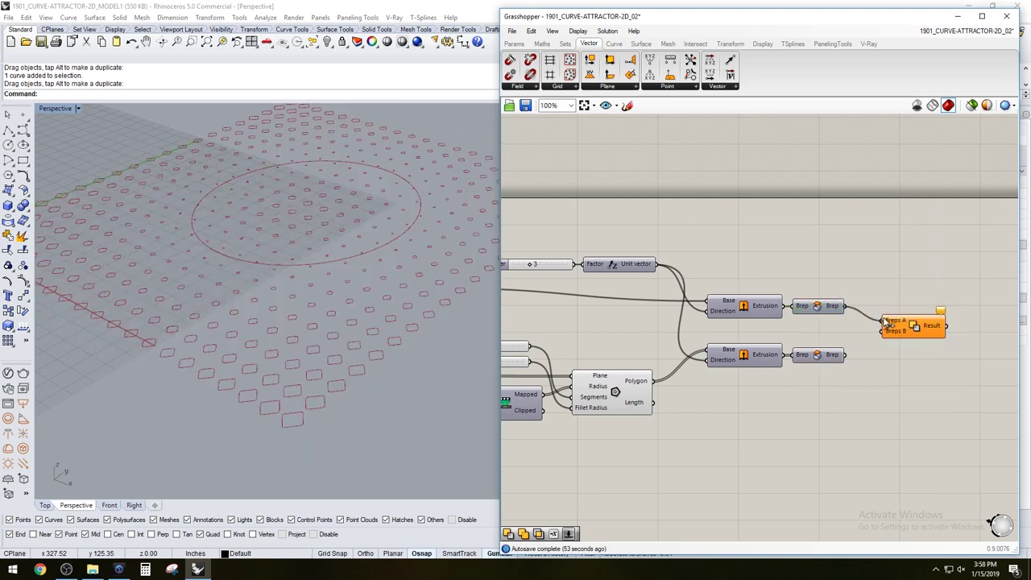
left_click_drag(846, 357, 881, 335)
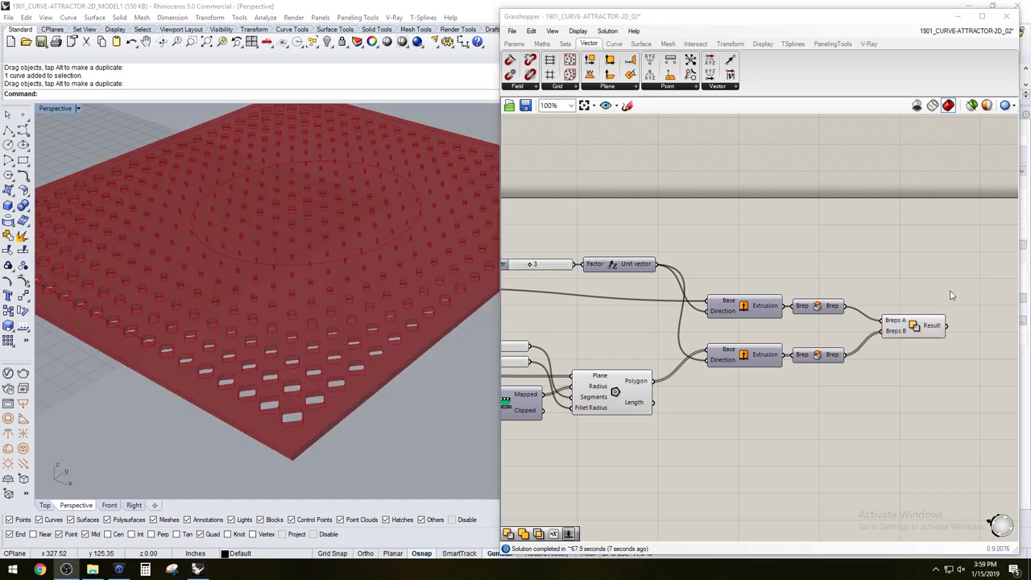
Examine the perforated panel produced by Solid Difference from several angles in the viewport
right_click_drag(314, 320, 314, 331)
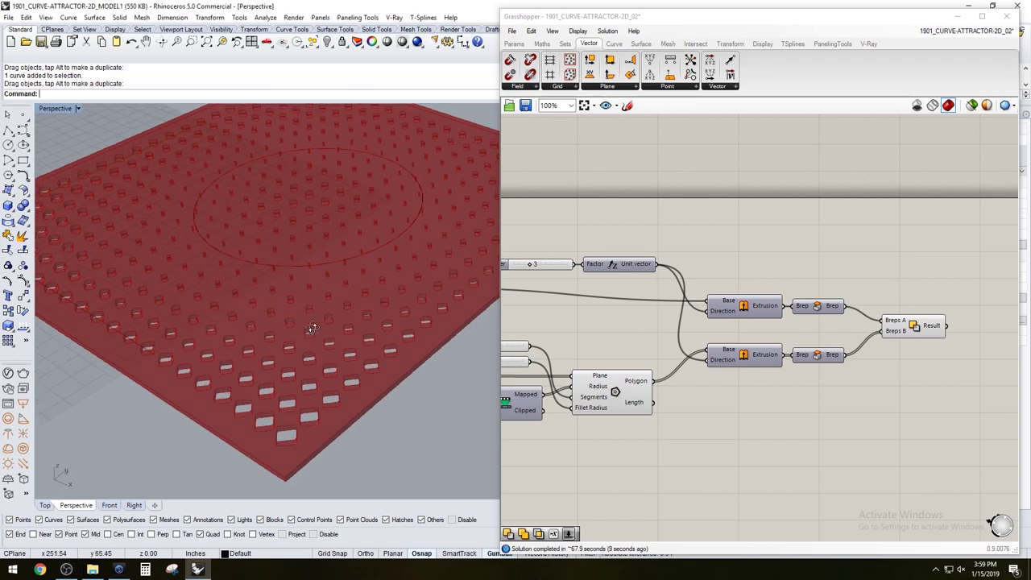
left_click(918, 326)
left_click(921, 291)
right_click_drag(295, 242, 418, 308)
scroll(302, 259, "down", 3)
scroll(292, 336, "up", 5)
scroll(241, 346, "down", 6)
left_click(878, 295)
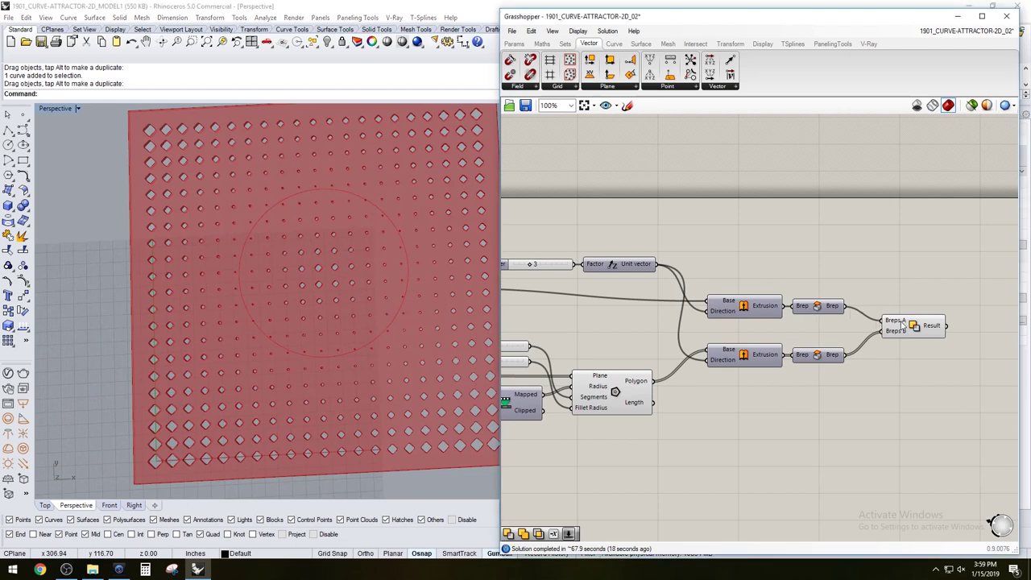
left_click(616, 389)
left_click(897, 270)
Set the slider feeding the Domain end input to 7.5 to enlarge the largest openings
right_click_drag(633, 439, 715, 409)
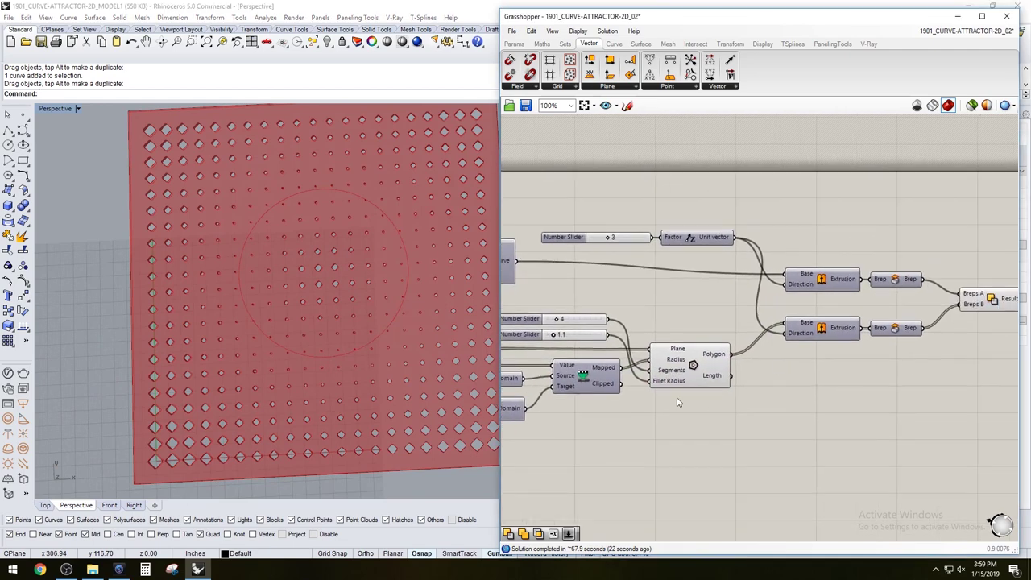
scroll(580, 324, "up", 4)
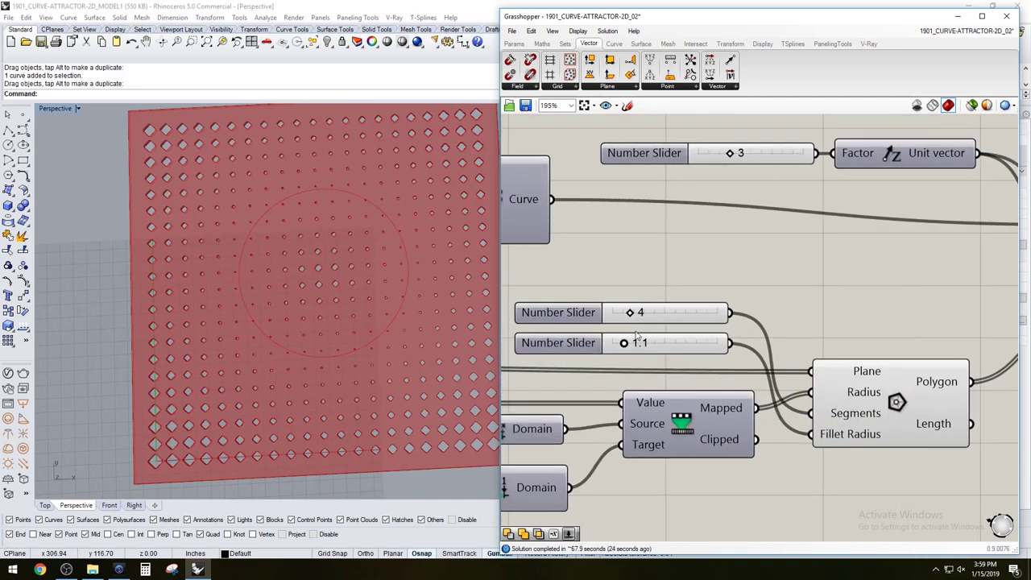
scroll(745, 298, "down", 2)
right_click_drag(610, 414, 856, 404)
scroll(679, 447, "up", 4)
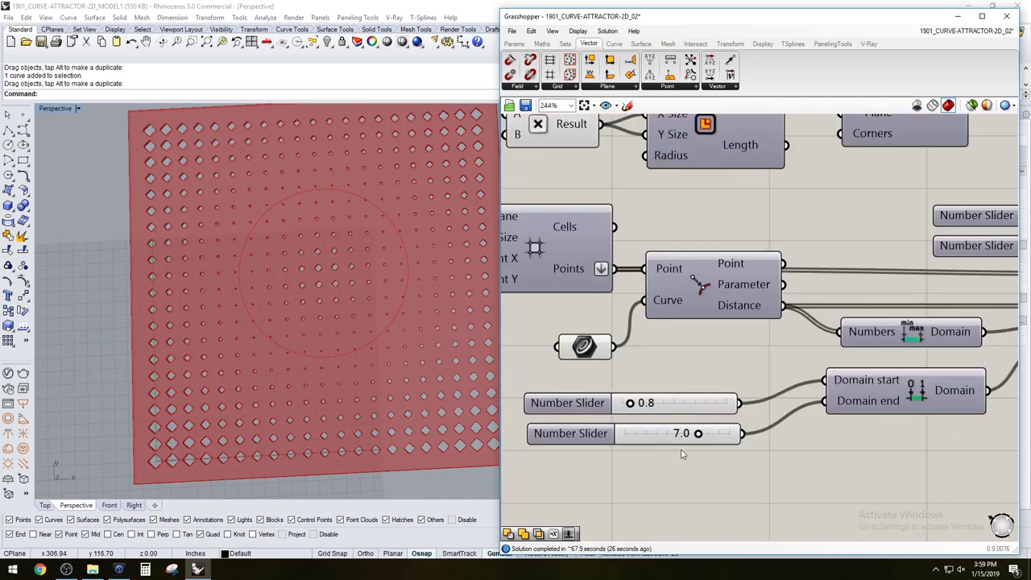
right_click_drag(390, 412, 406, 384)
scroll(406, 385, "up", 5)
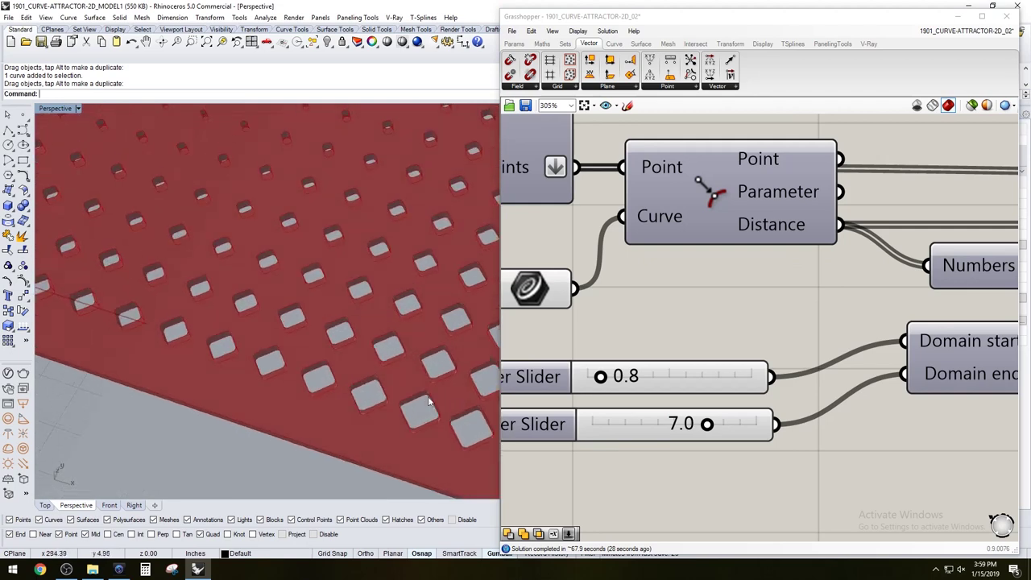
double_click(681, 424)
type("1.")
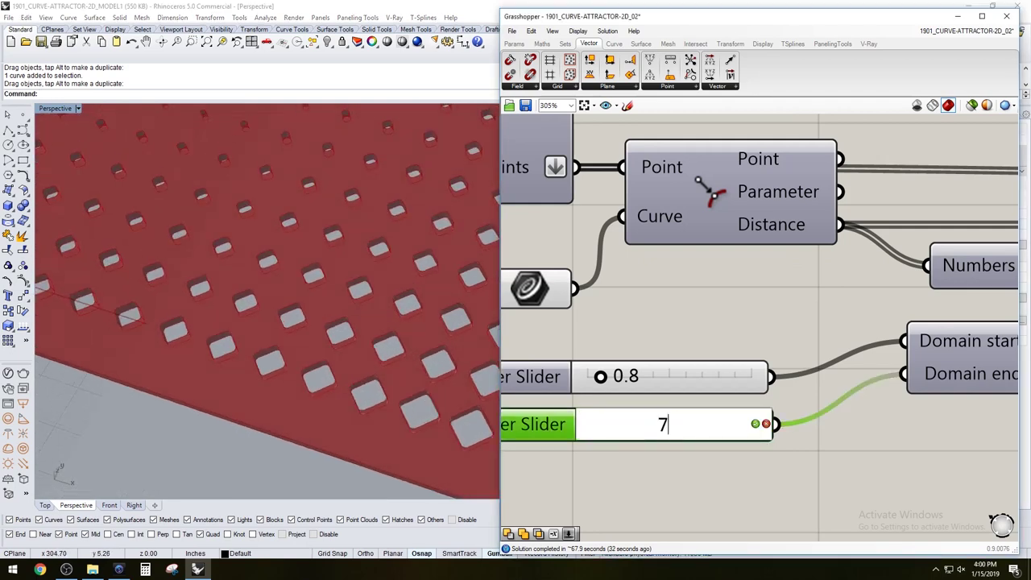
type(".5")
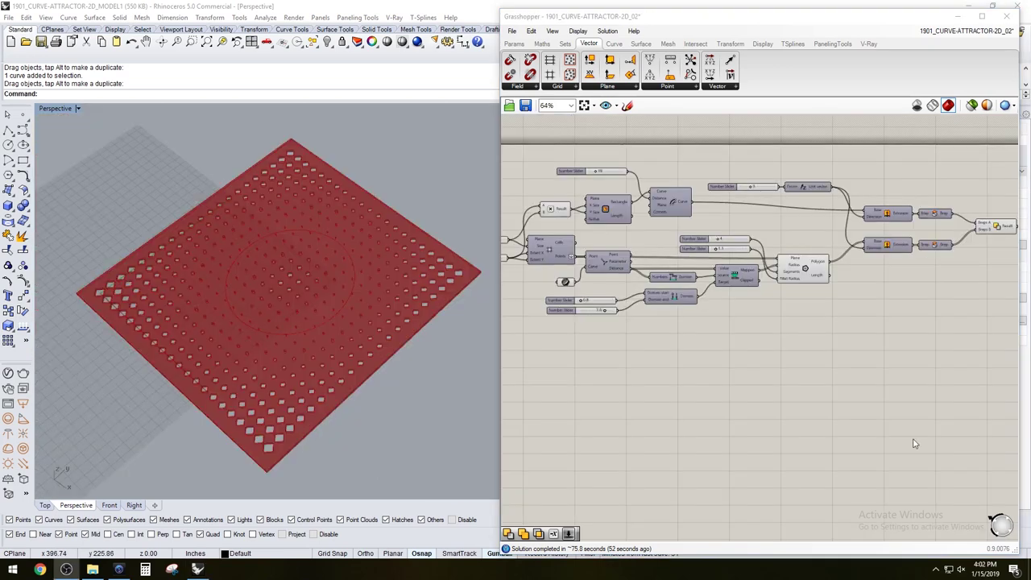
Examine the perforated panel in the viewport and the complete labelled Grasshopper definition
right_click_drag(392, 395, 308, 373)
scroll(286, 355, "up", 3)
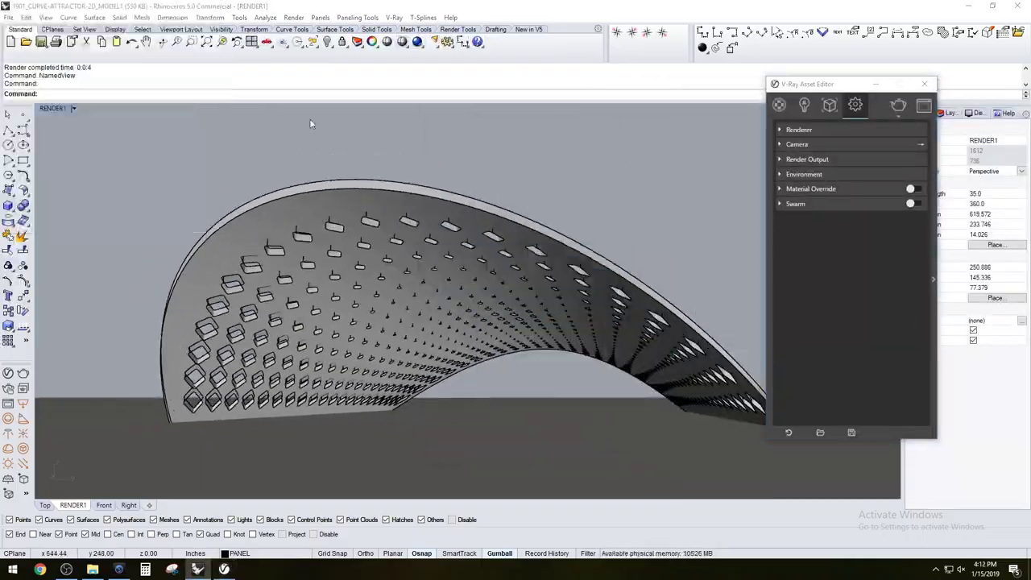
left_click(712, 328)
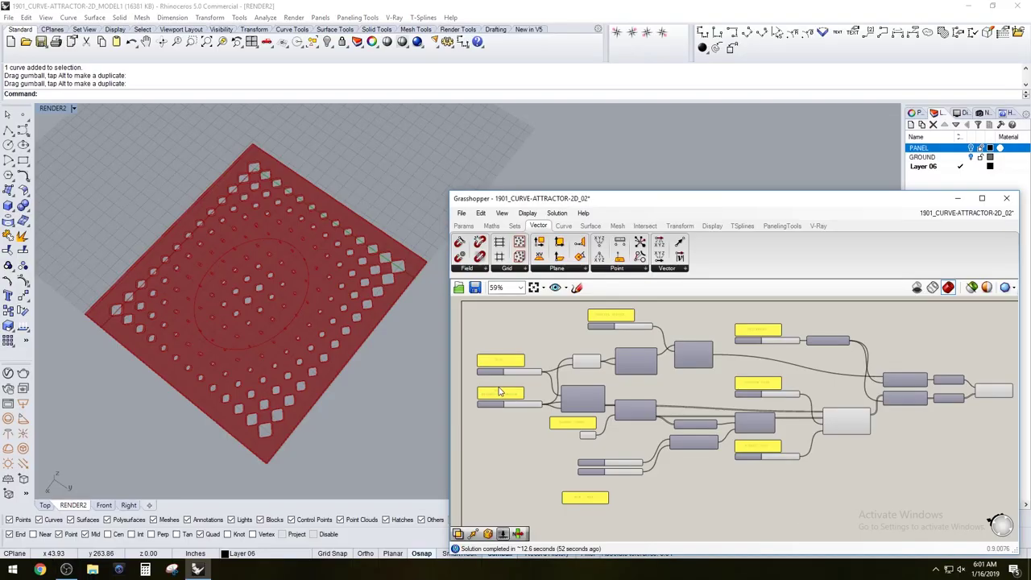
scroll(523, 393, "up", 3)
scroll(524, 392, "down", 3)
mouse_move(524, 391)
right_mouse_down()
mouse_move(511, 391)
mouse_move(533, 390)
mouse_move(521, 396)
right_mouse_up()
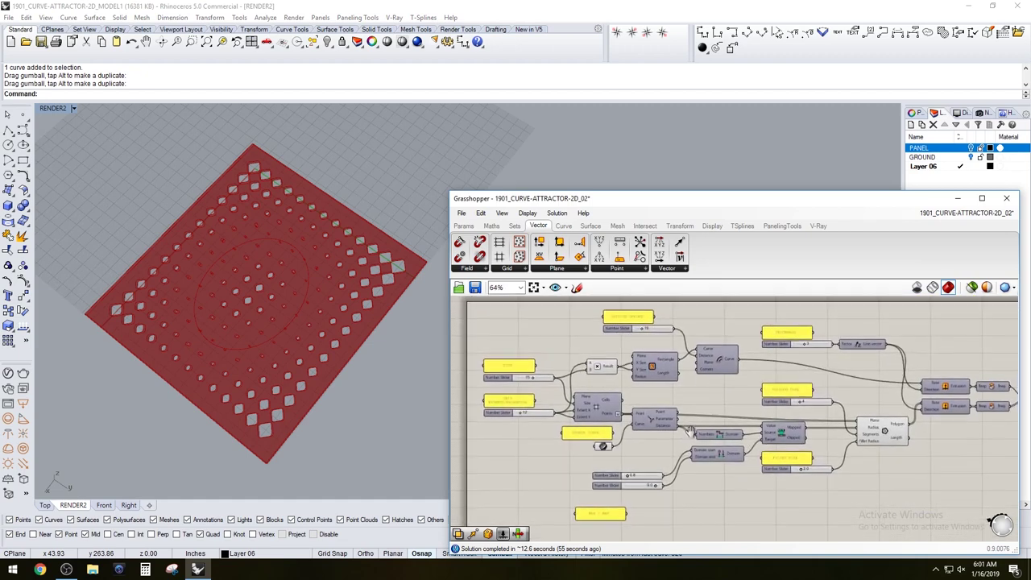
scroll(701, 433, "up", 1)
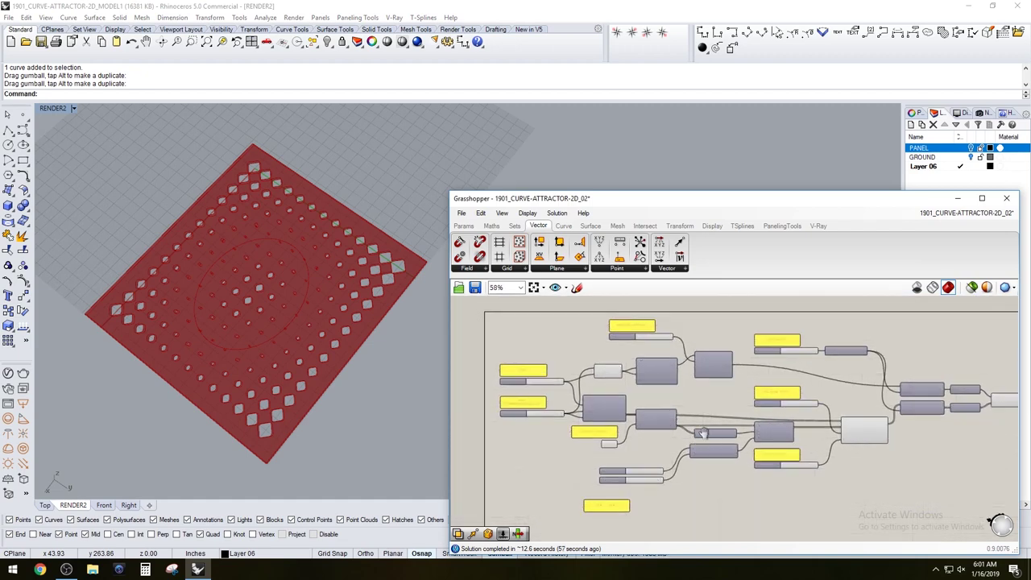
scroll(787, 410, "up", 1)
scroll(625, 430, "down", 3)
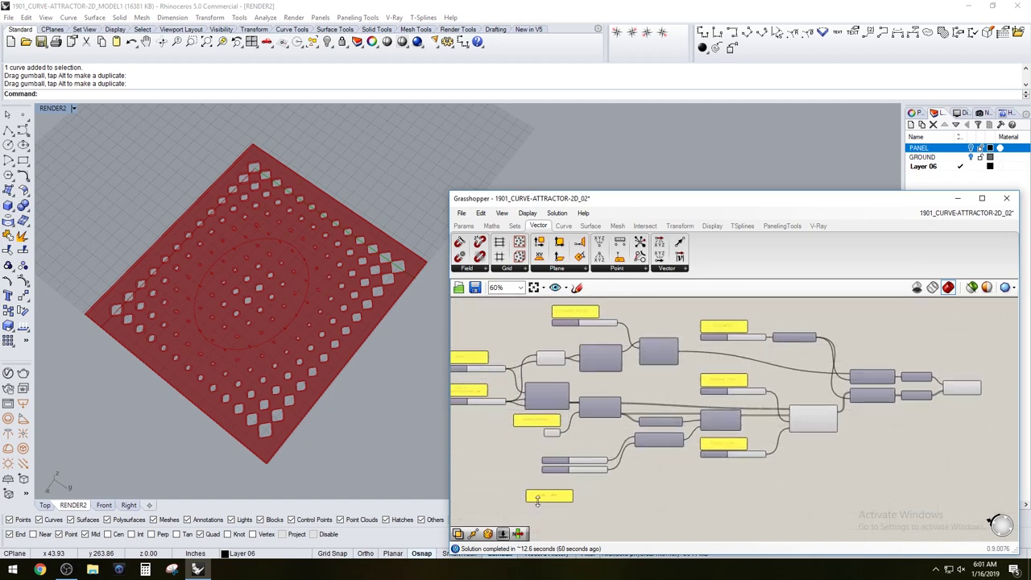
Move the MIN - MAX label panel directly above the two domain sliders
scroll(564, 487, "up", 2)
left_click(566, 491)
left_click_drag(566, 492, 588, 416)
left_click(618, 476)
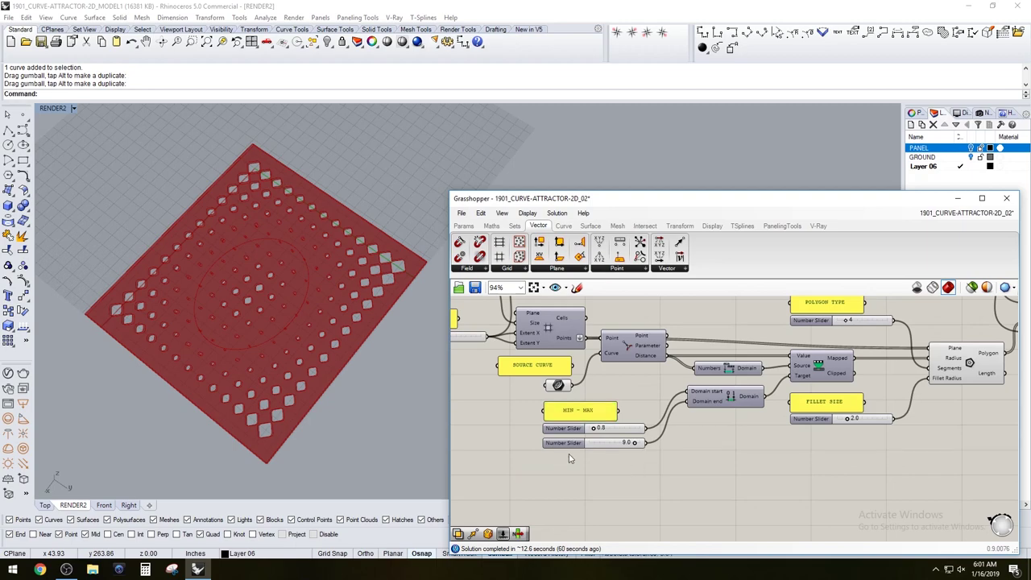
right_click_drag(347, 350, 345, 376, "shift")
left_click(573, 197)
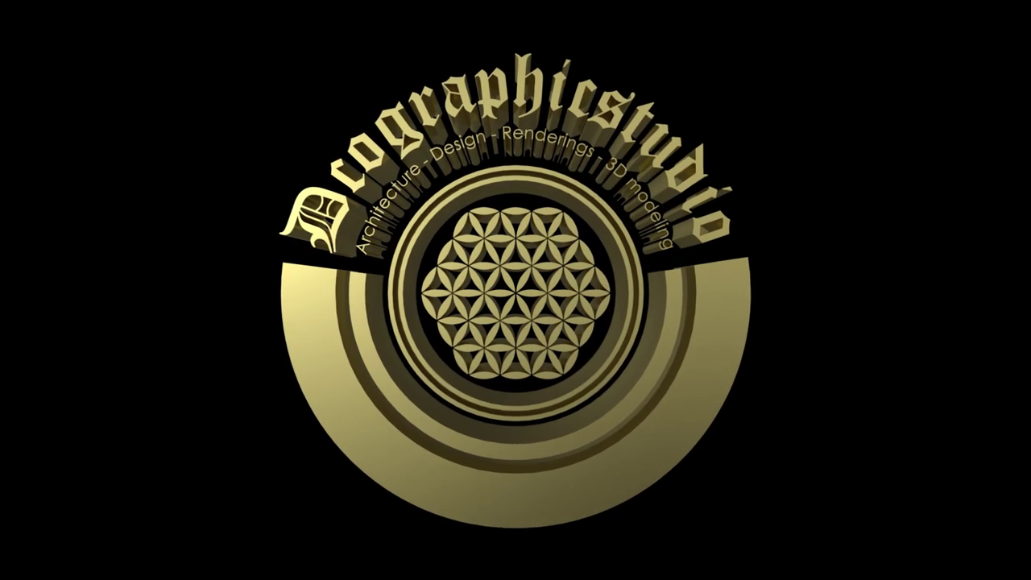